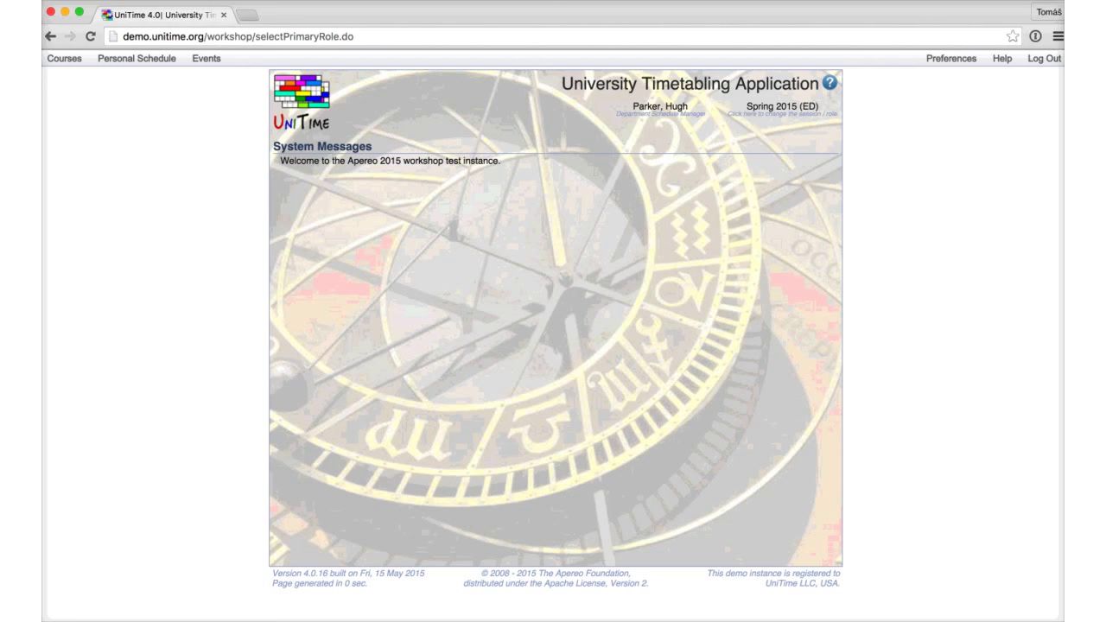
Step: Open the Department of Geography room list via Courses > Input Data > Rooms and browse it
click(64, 57)
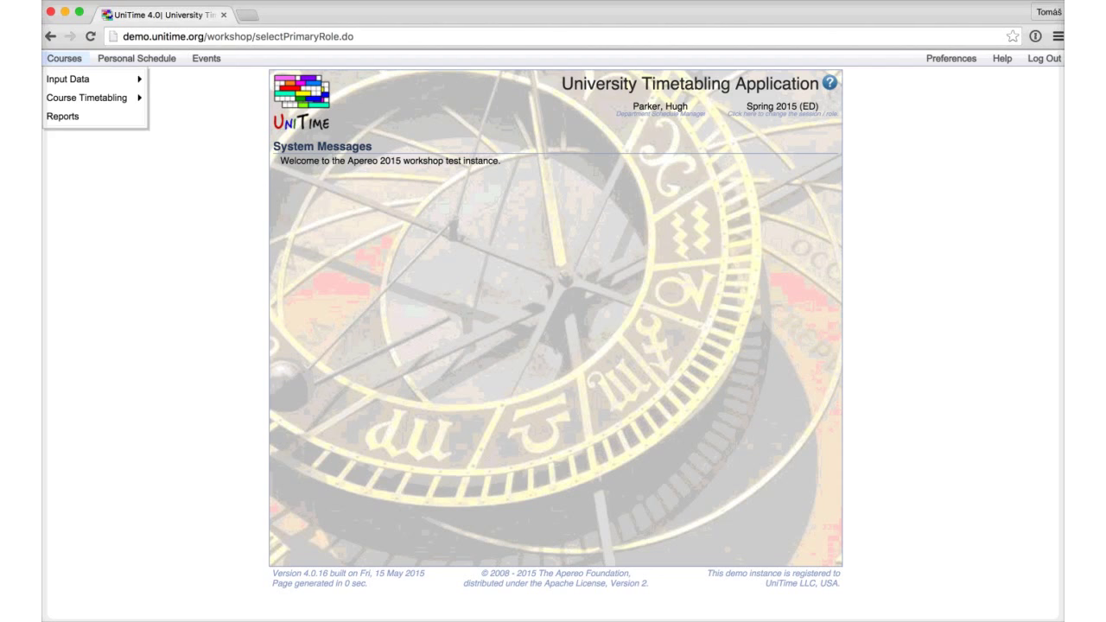
mouse_move(67, 79)
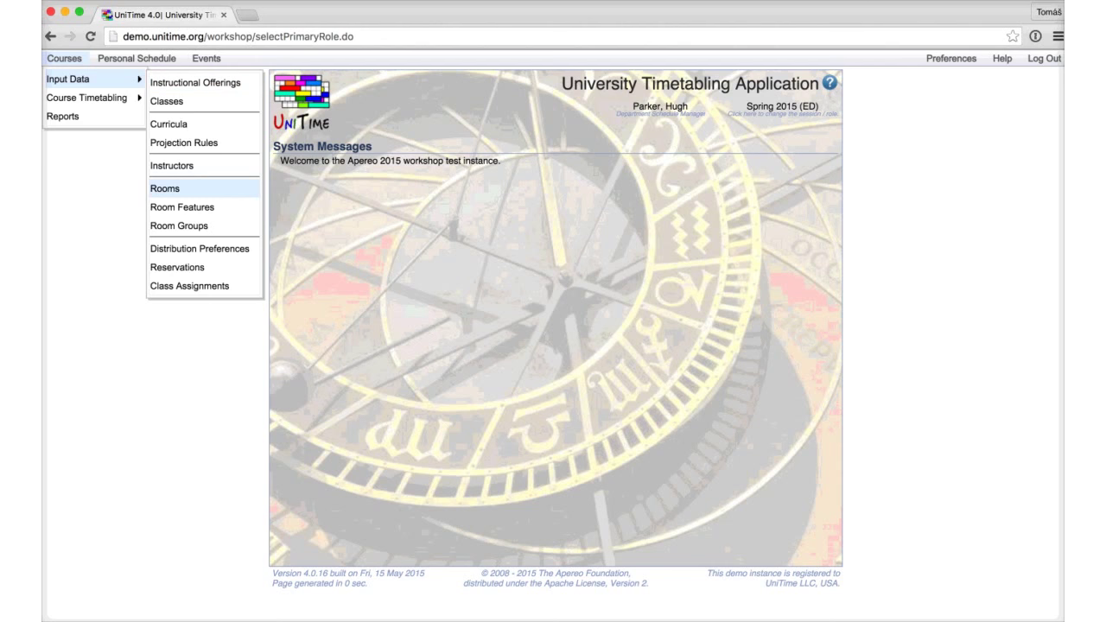
click(164, 188)
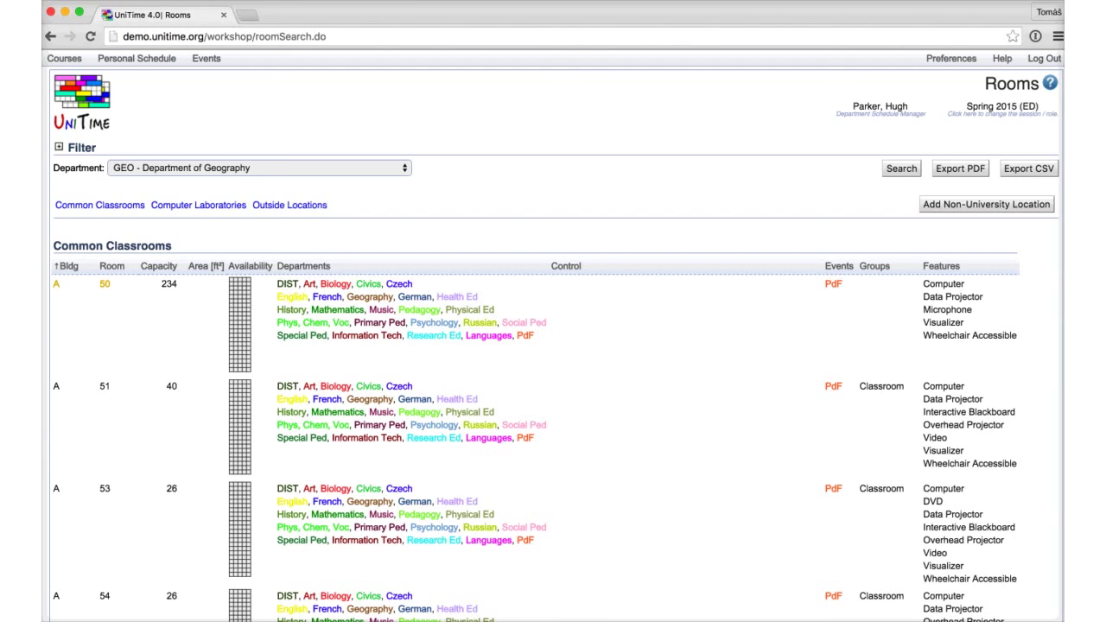
scroll(552, 345, down, 3)
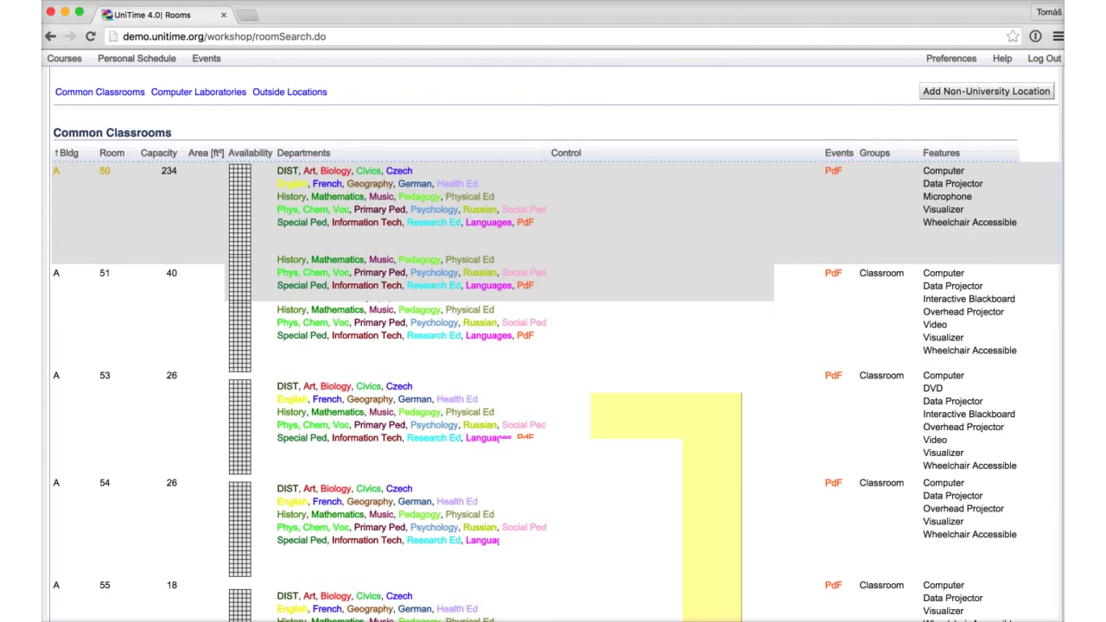
scroll(553, 345, up, 1)
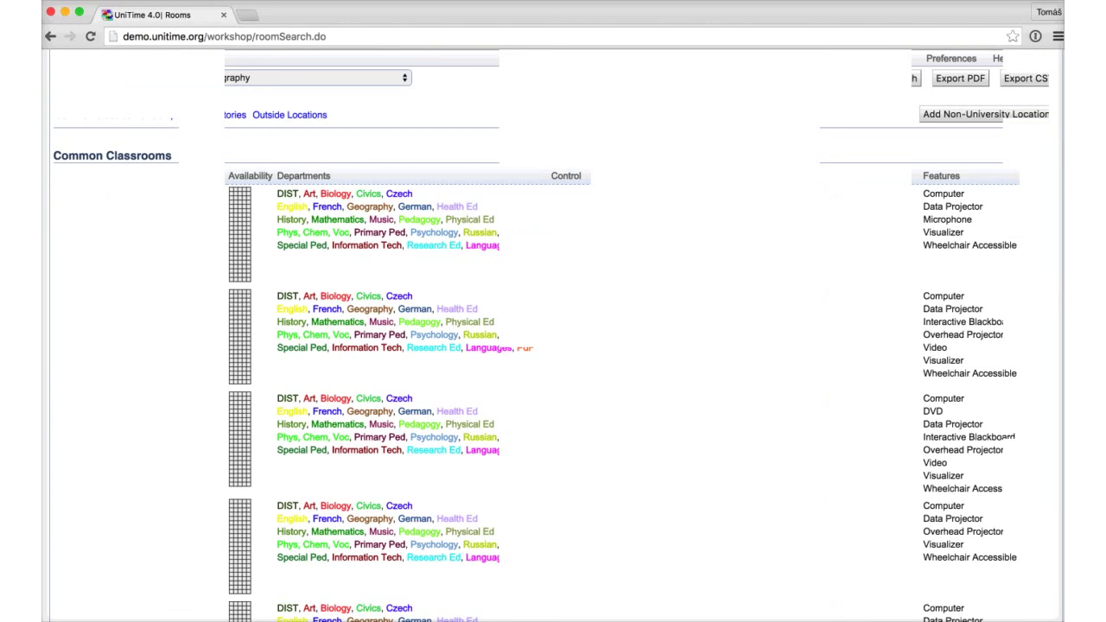
scroll(553, 346, down, 5)
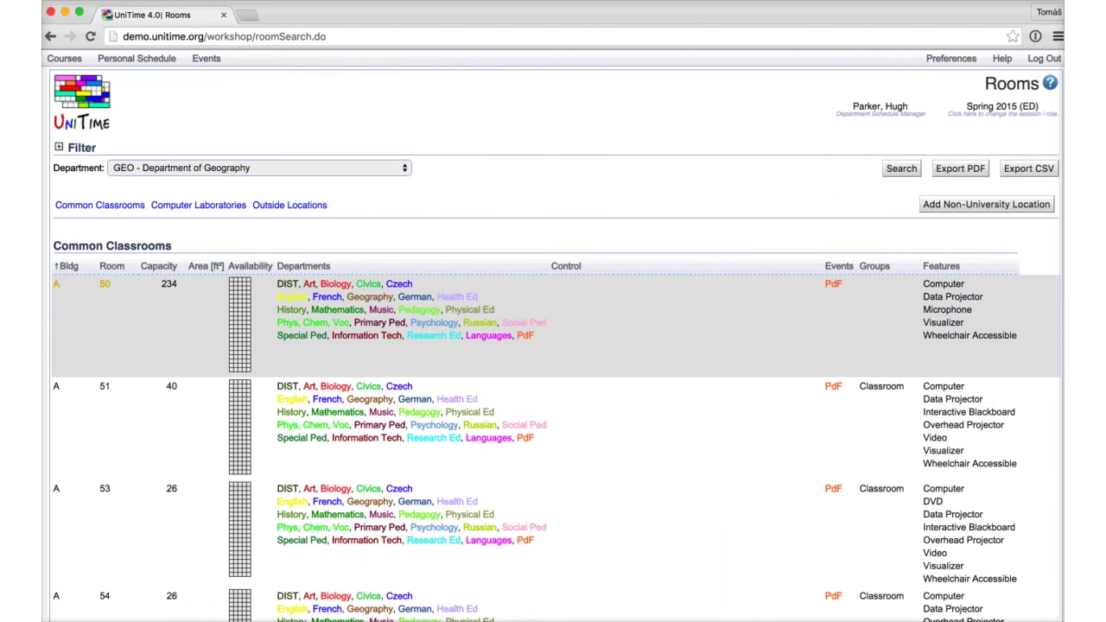
mouse_move(239, 328)
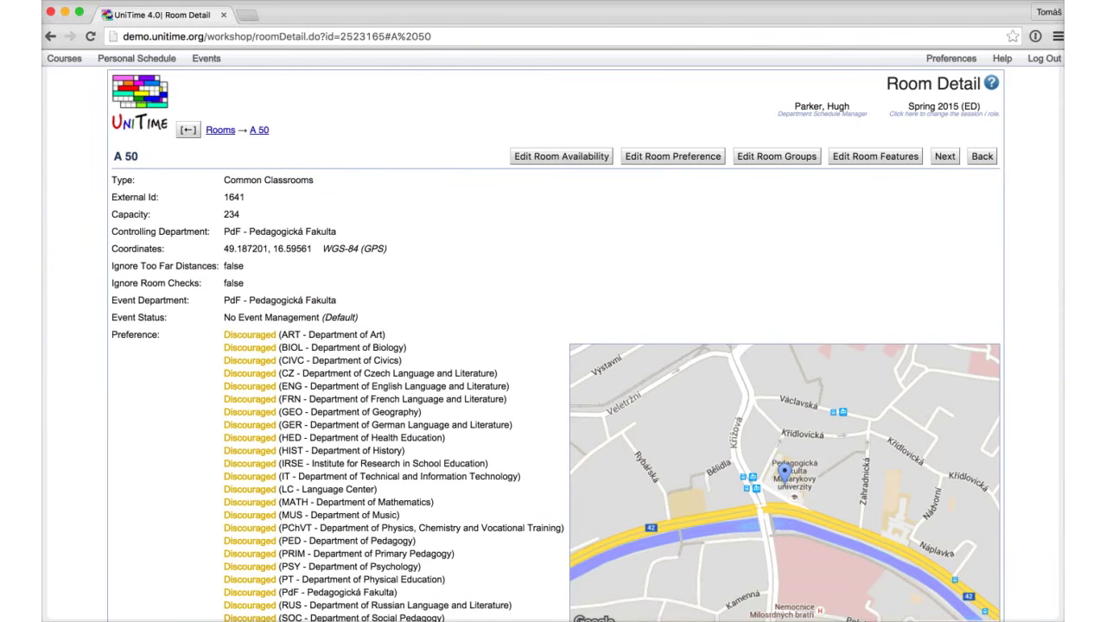
scroll(553, 346, down, 5)
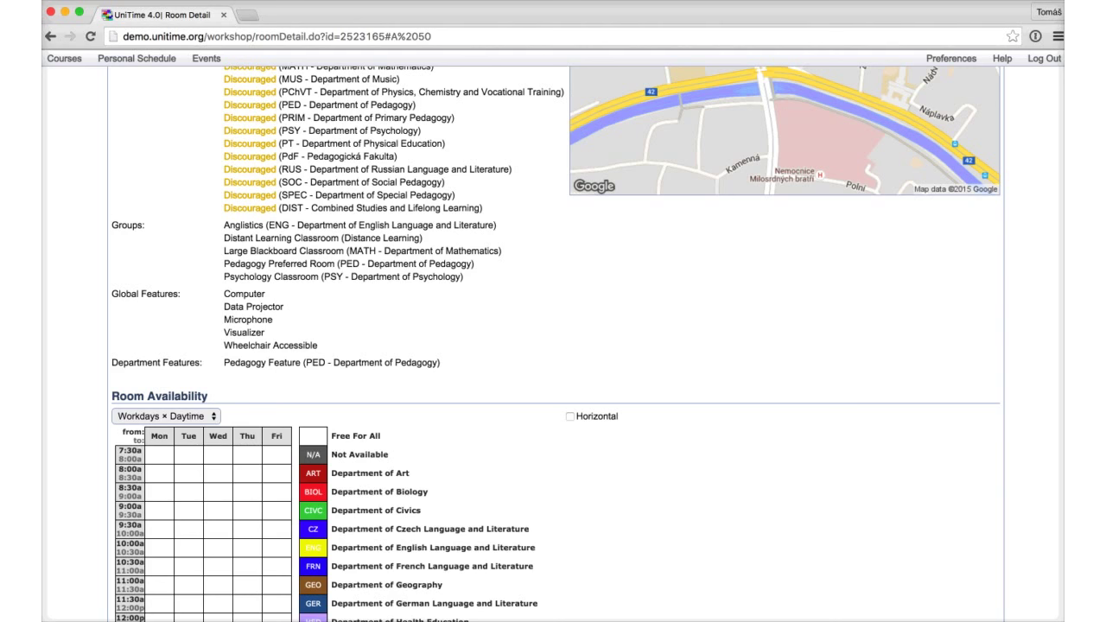
drag(232, 237, 332, 237)
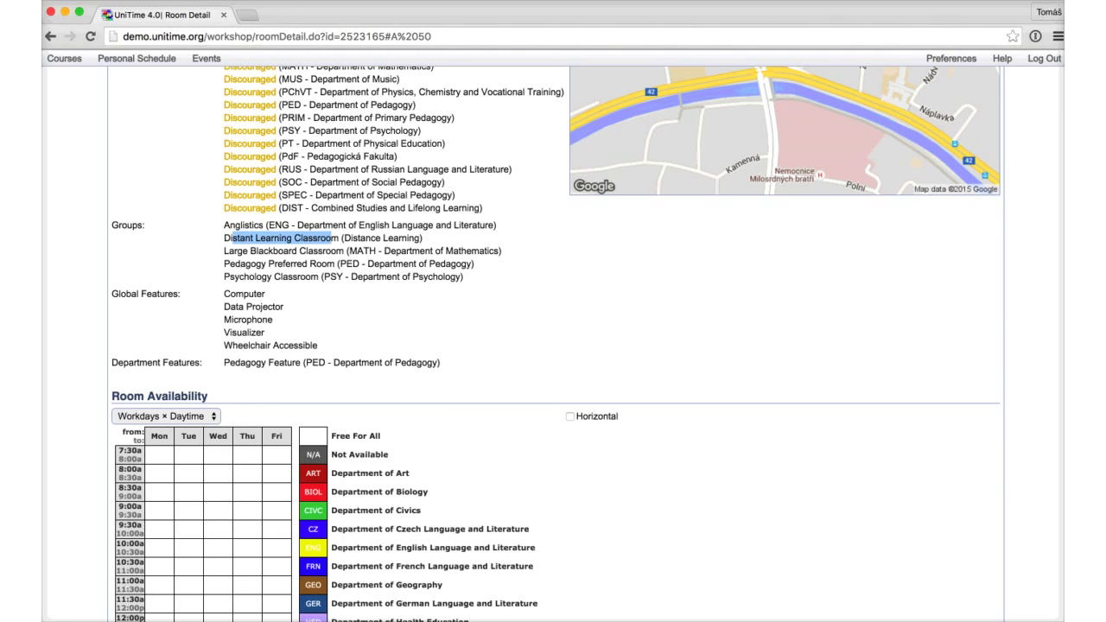
scroll(1052, 59, up, 10)
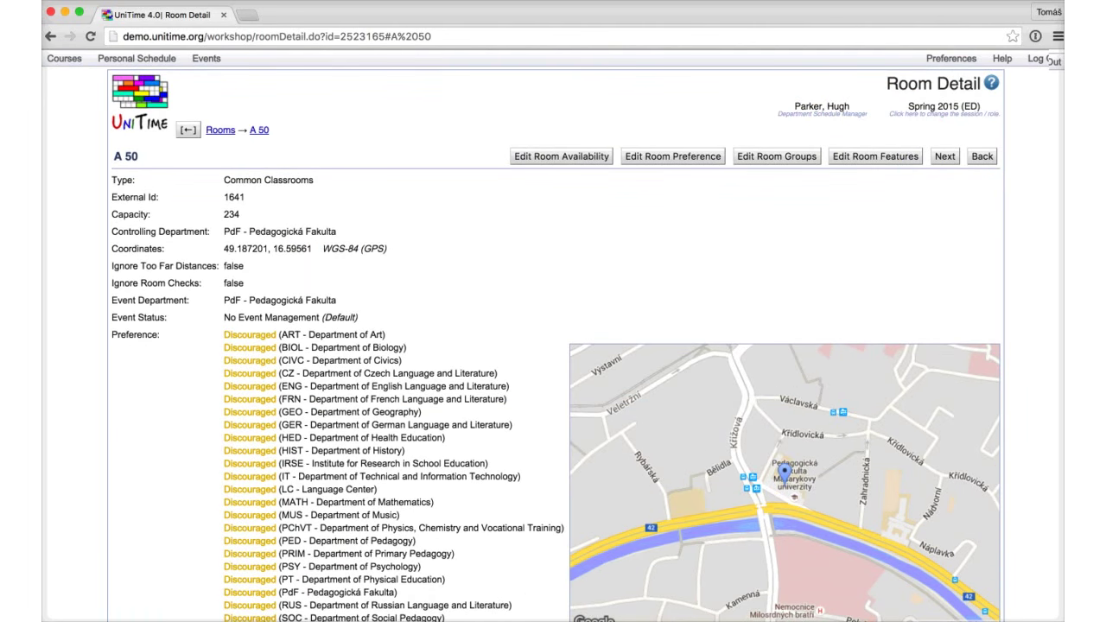
scroll(553, 346, down, 5)
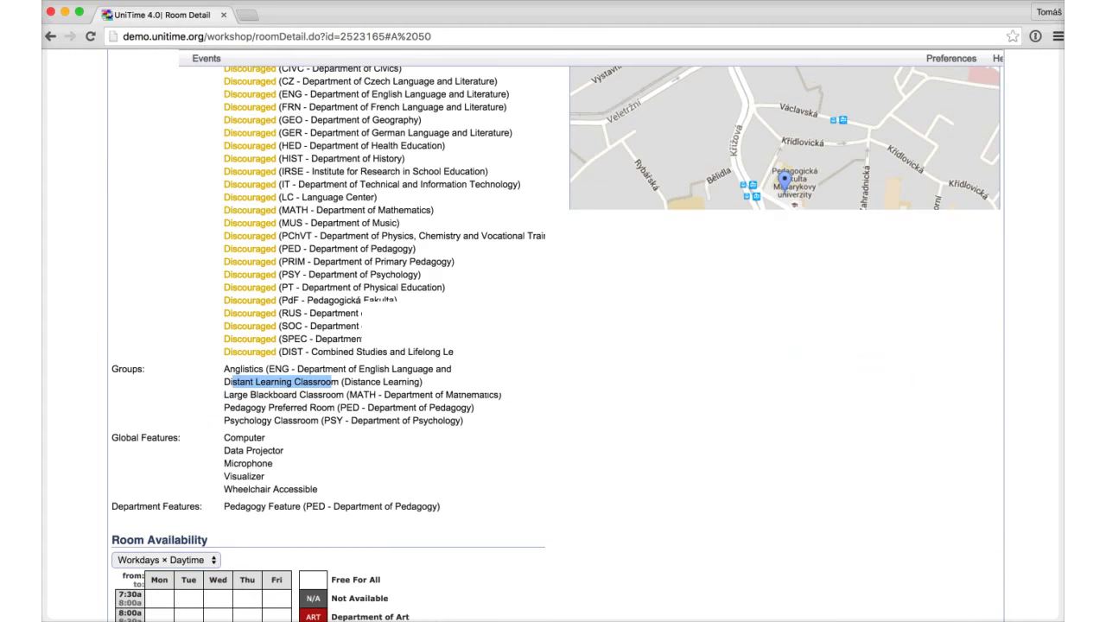
scroll(553, 345, down, 3)
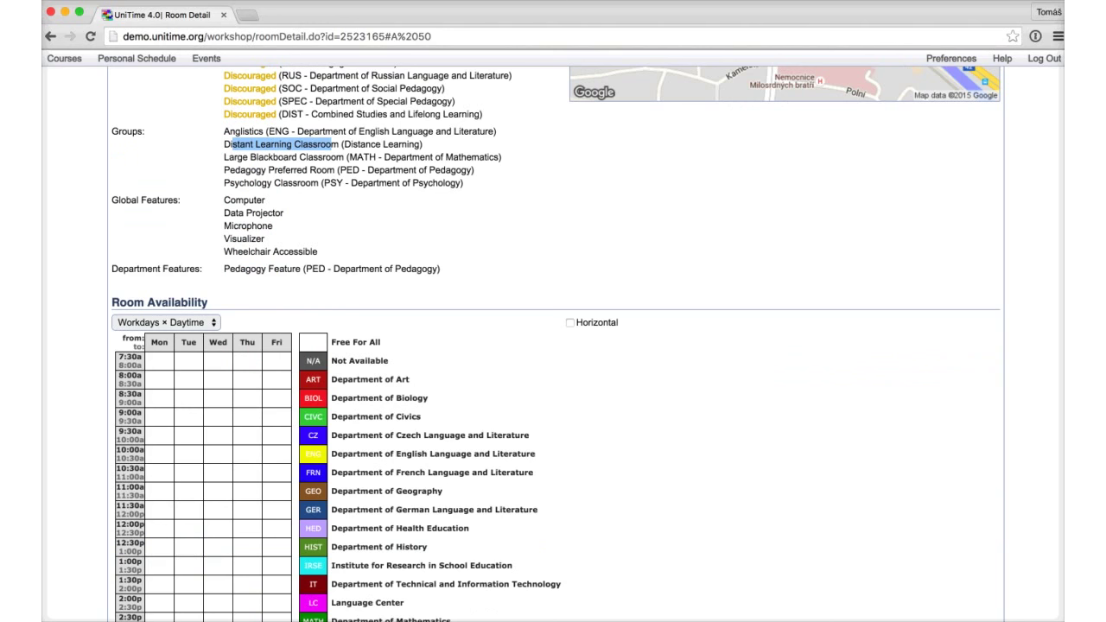
scroll(553, 346, down, 2)
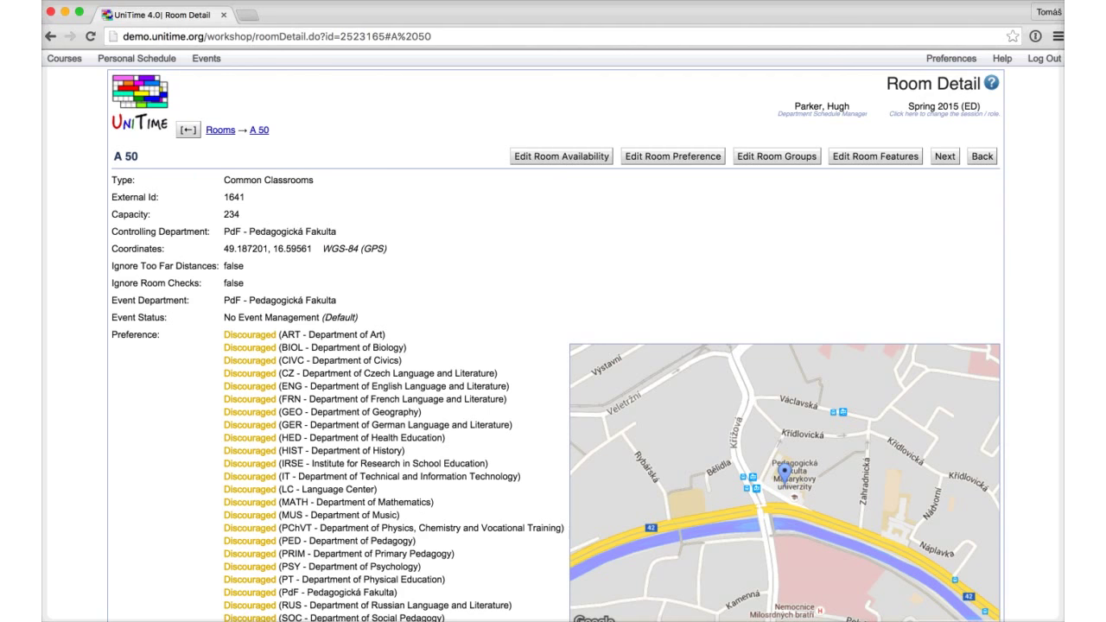
click(982, 157)
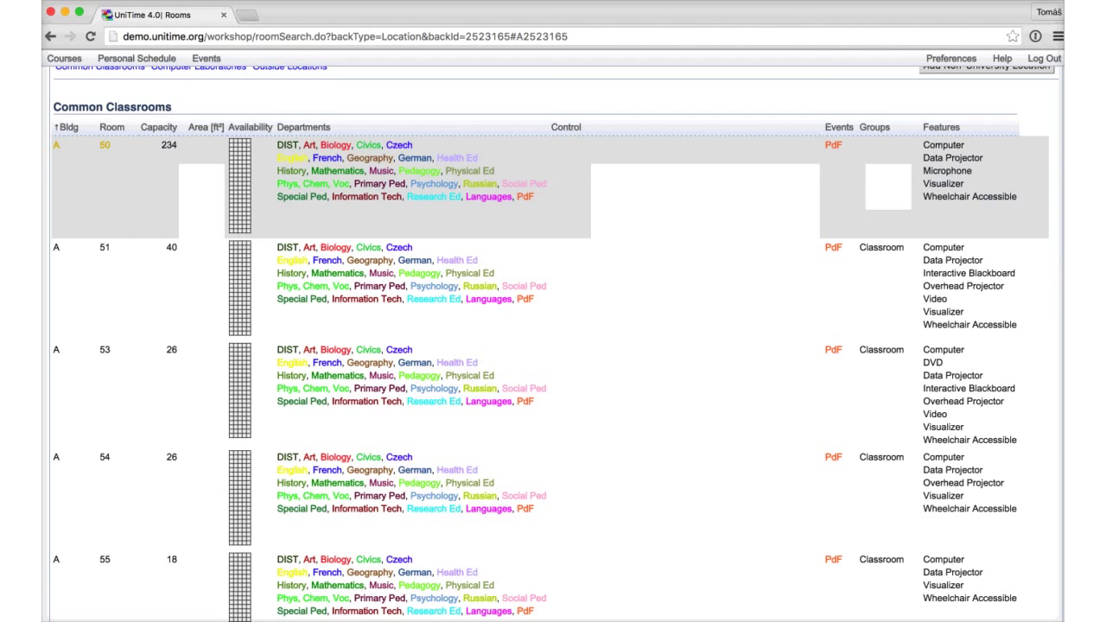
Step: Open the Instructors list and select the instructor teaching GEO 403 Lec 1
scroll(553, 345, up, 1)
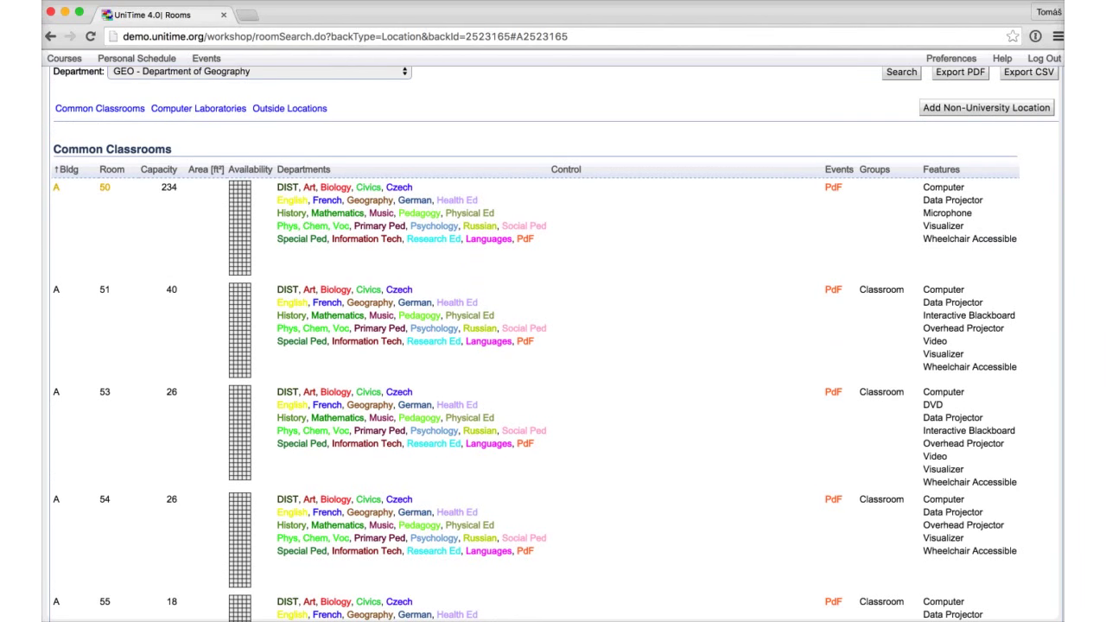
scroll(553, 345, up, 2)
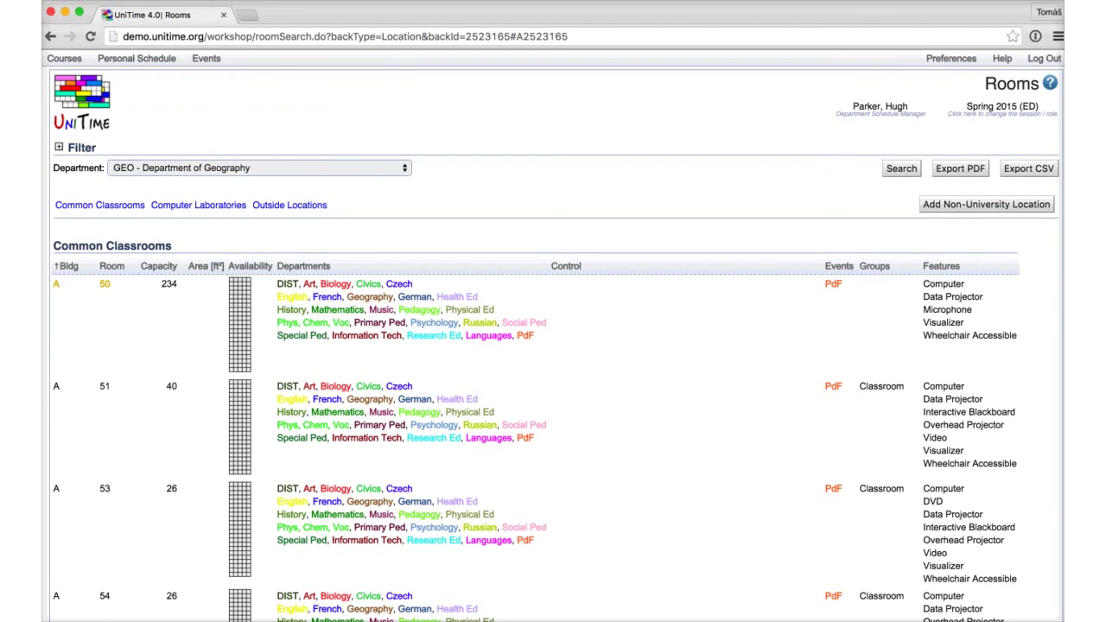
click(64, 58)
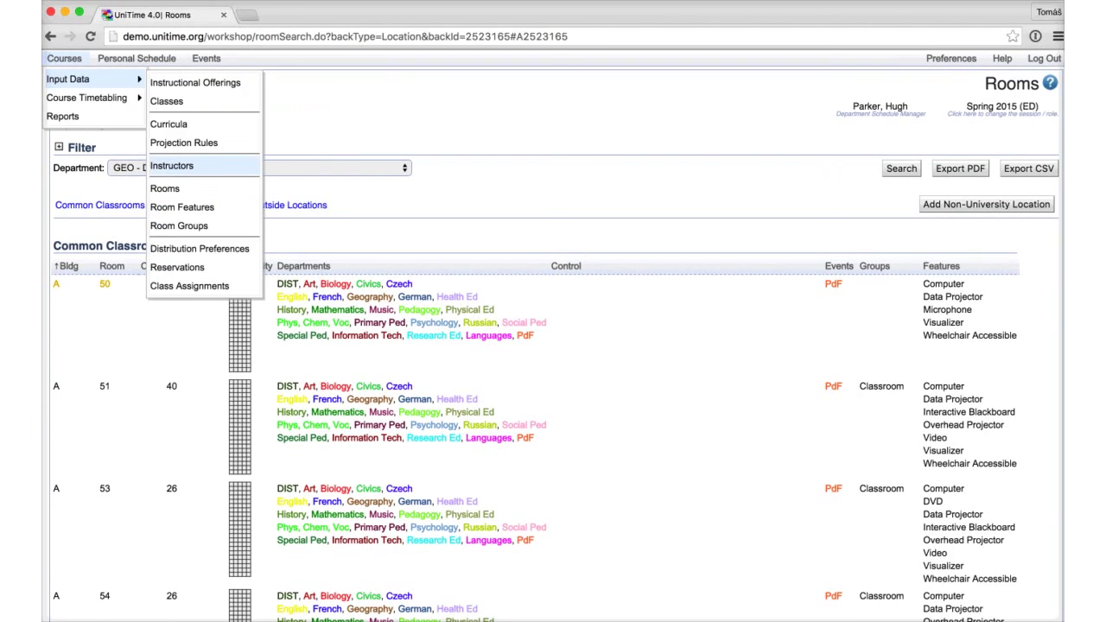
click(171, 165)
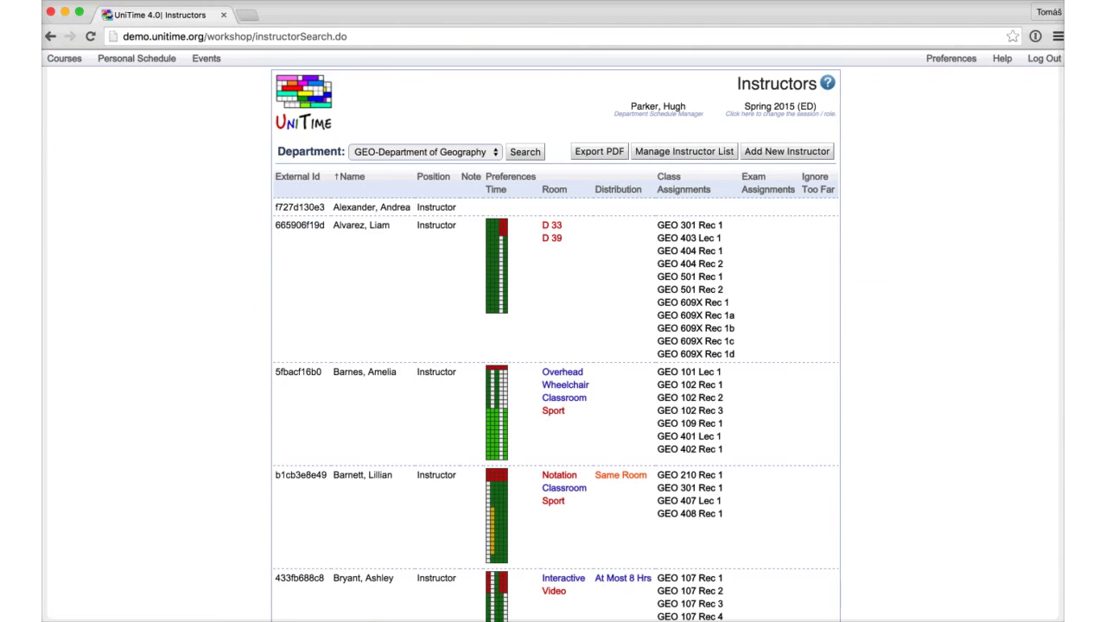
scroll(553, 345, down, 2)
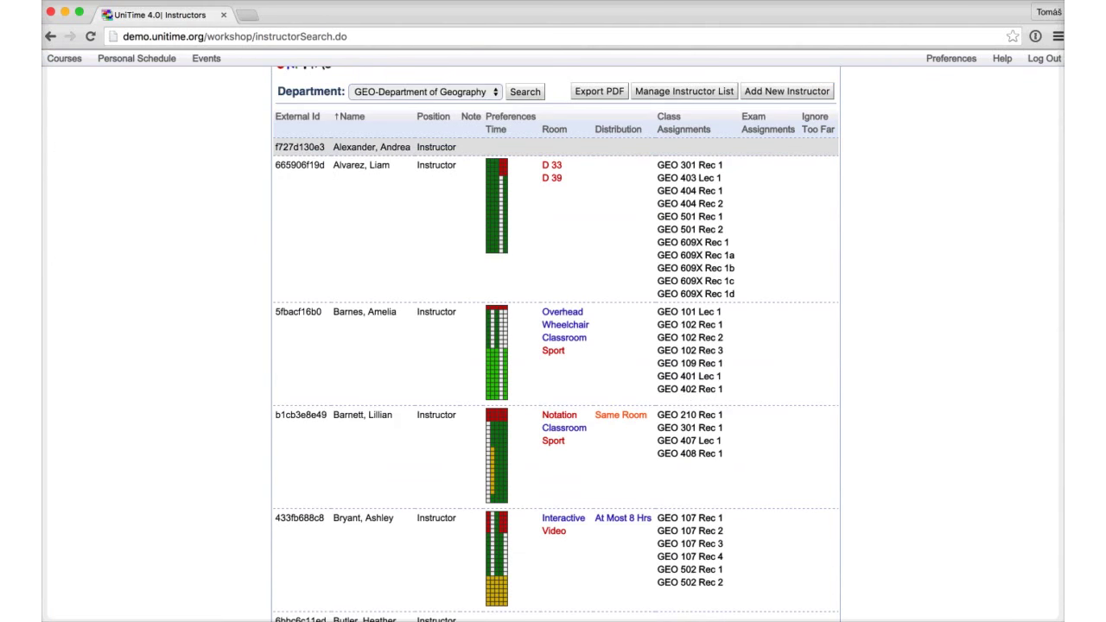
click(372, 224)
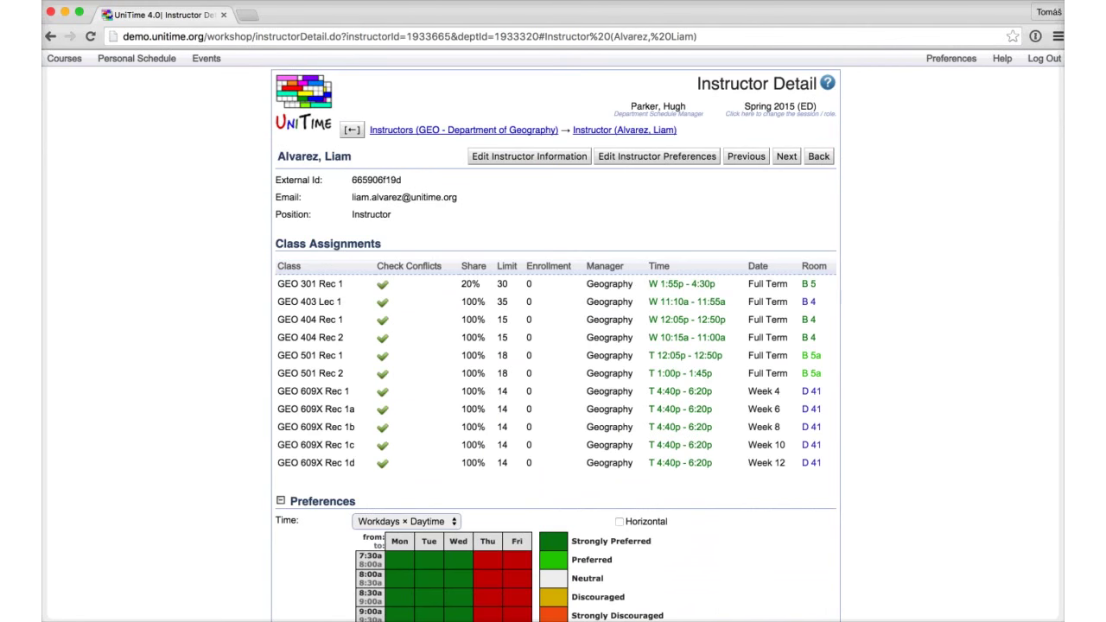
Step: Open the instructor's preference form and look through the Room Feature choices without picking one
click(657, 156)
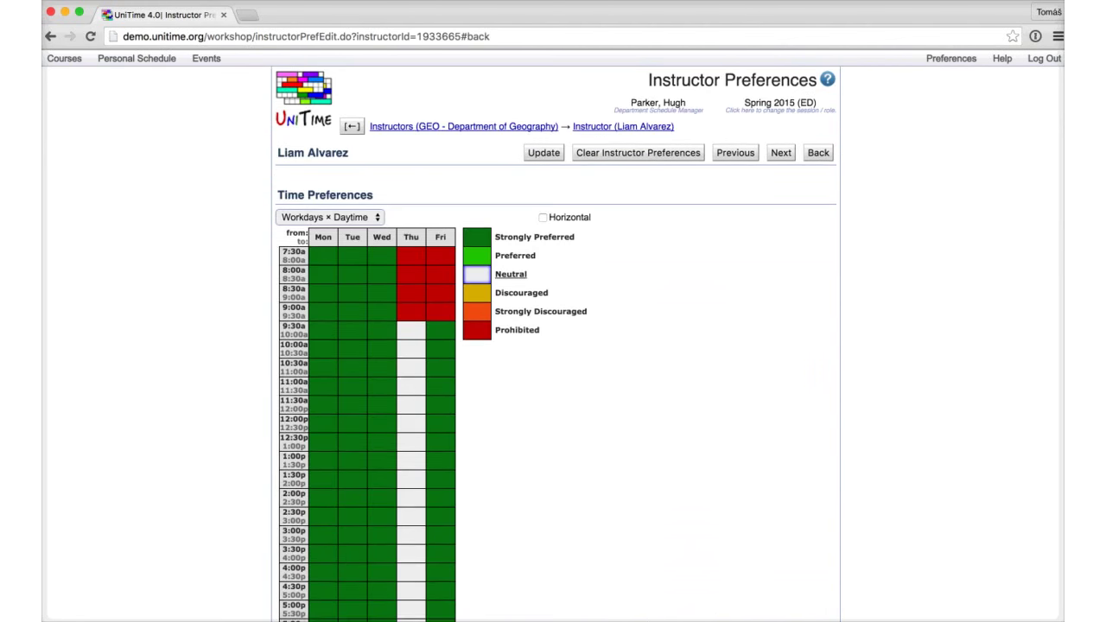
scroll(553, 346, down, 2)
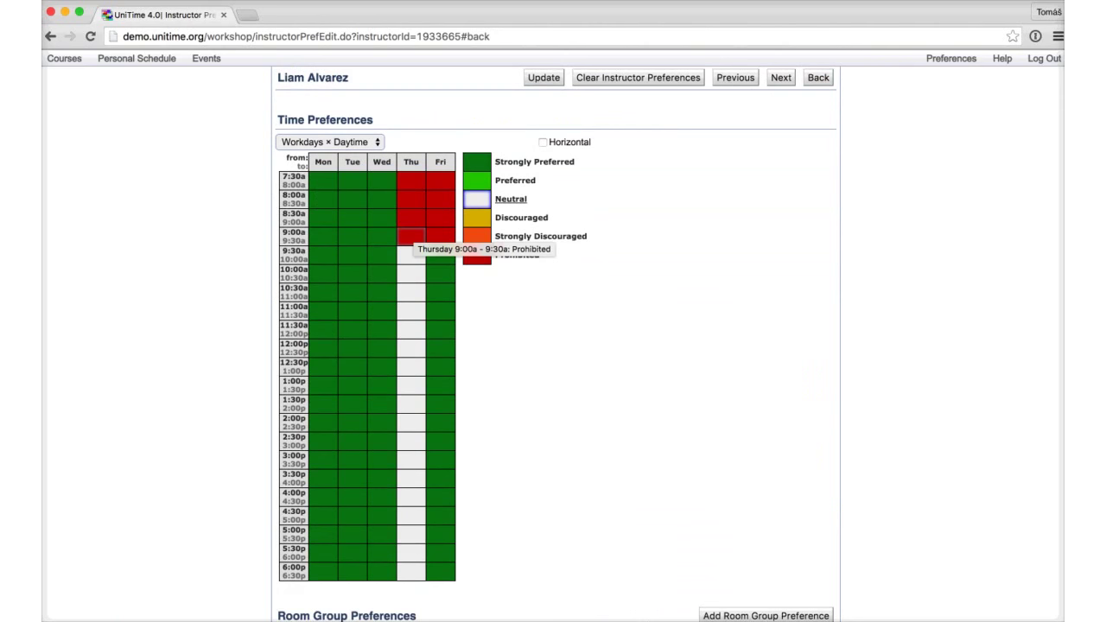
scroll(556, 324, down, 10)
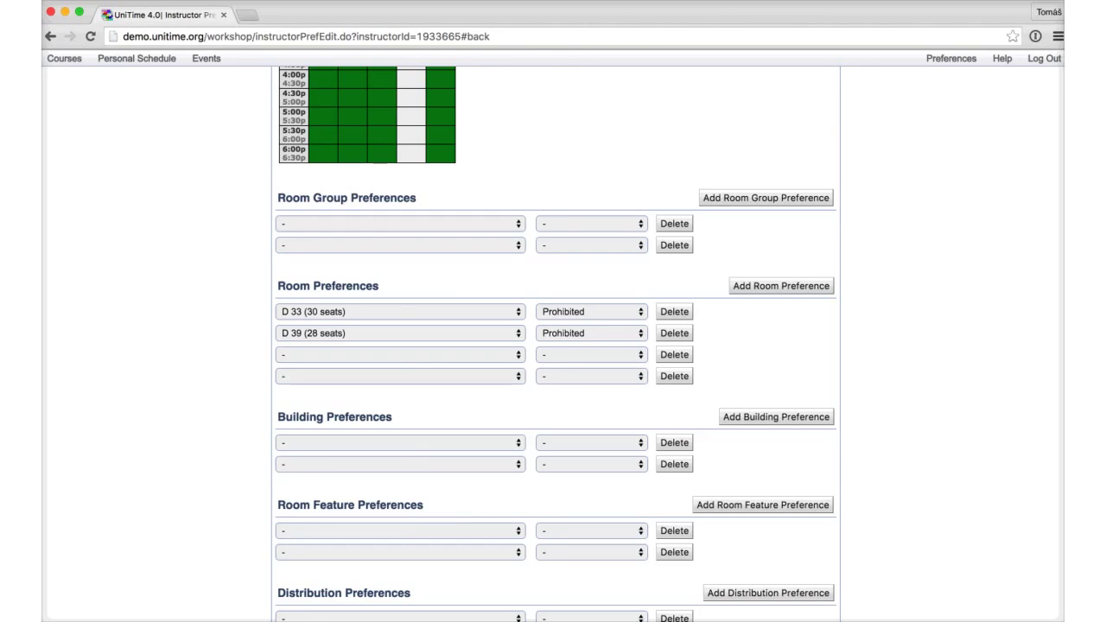
scroll(555, 345, down, 2)
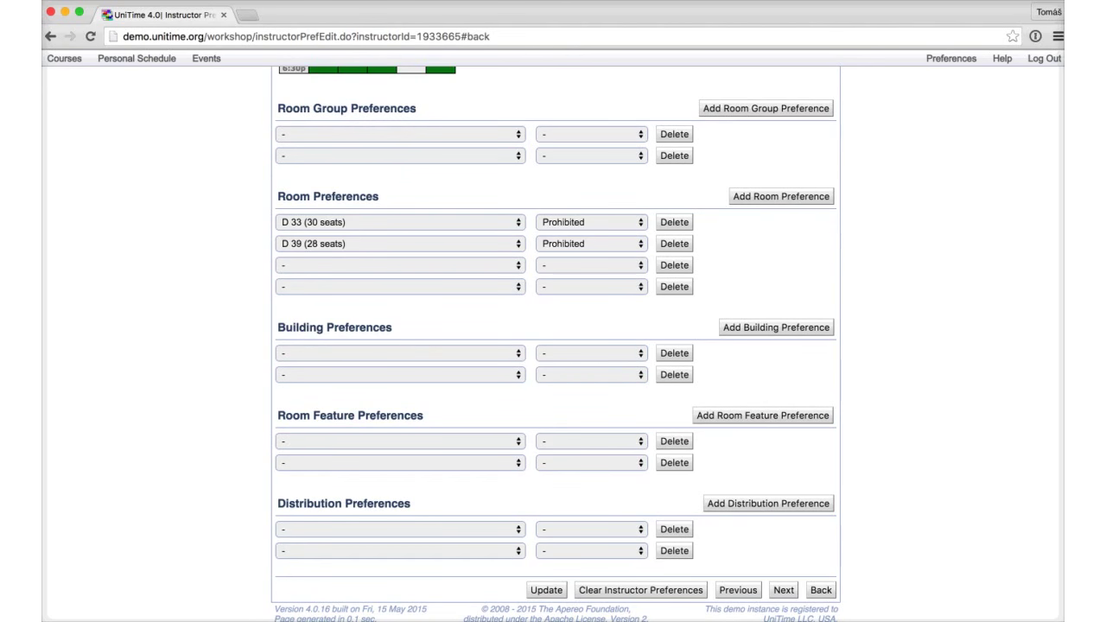
click(400, 440)
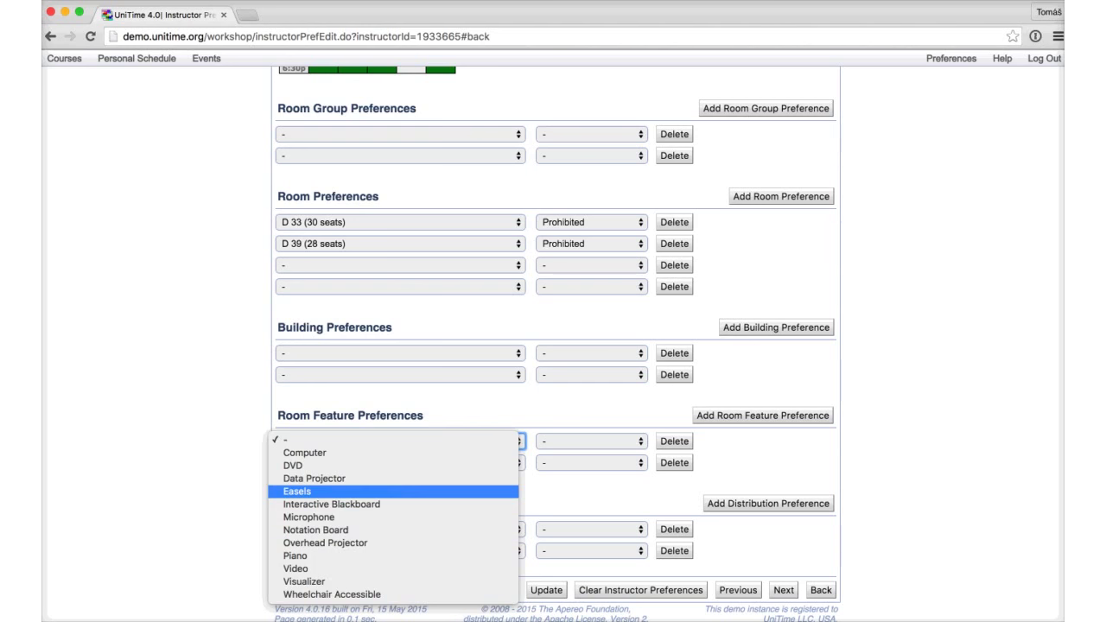
key(Escape)
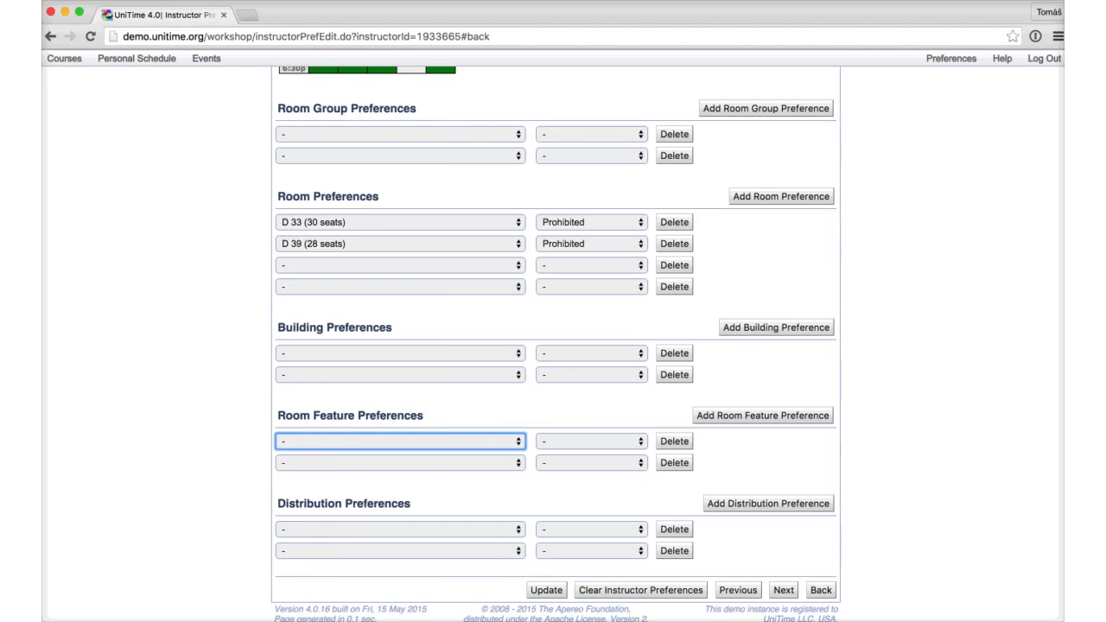
Step: Browse the Distribution preference types, then submit the form to return to the instructors list
click(400, 528)
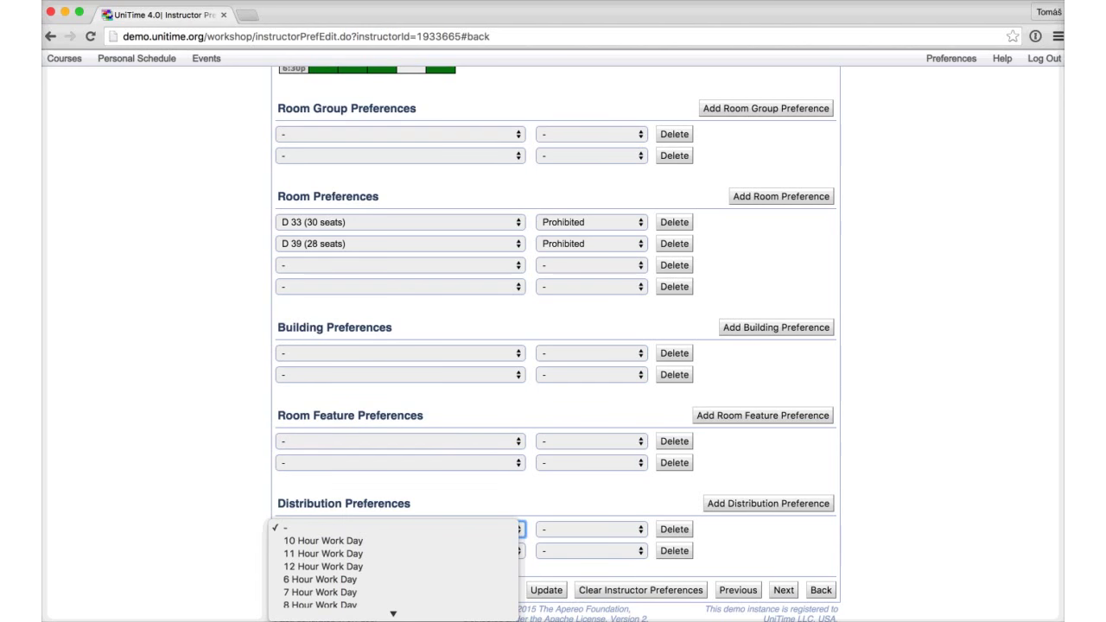
key(Return)
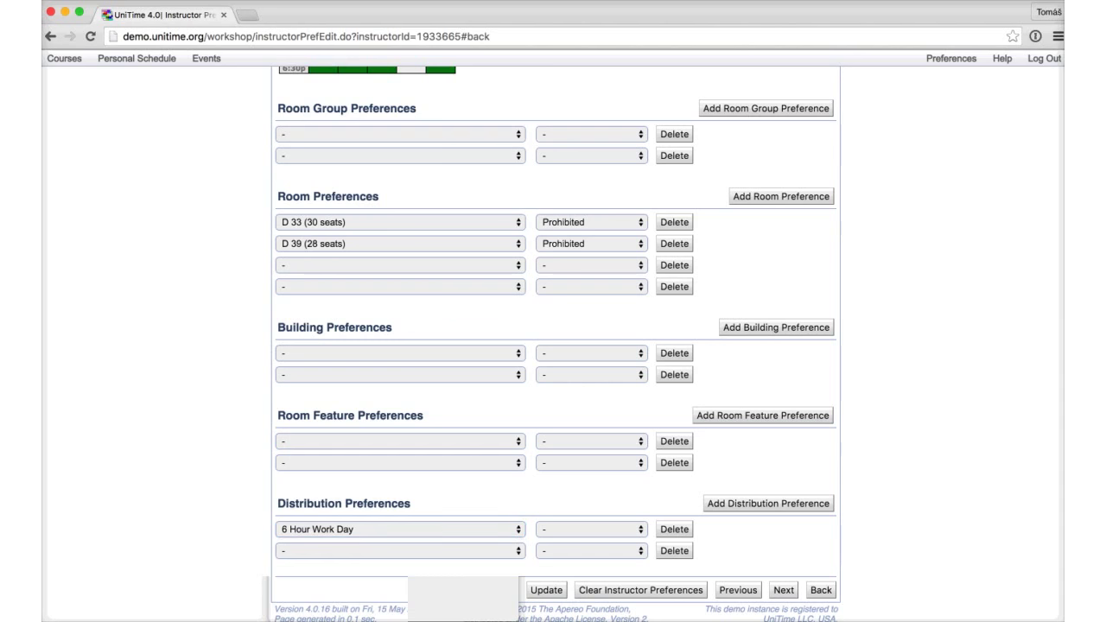
key(space)
key(Up)
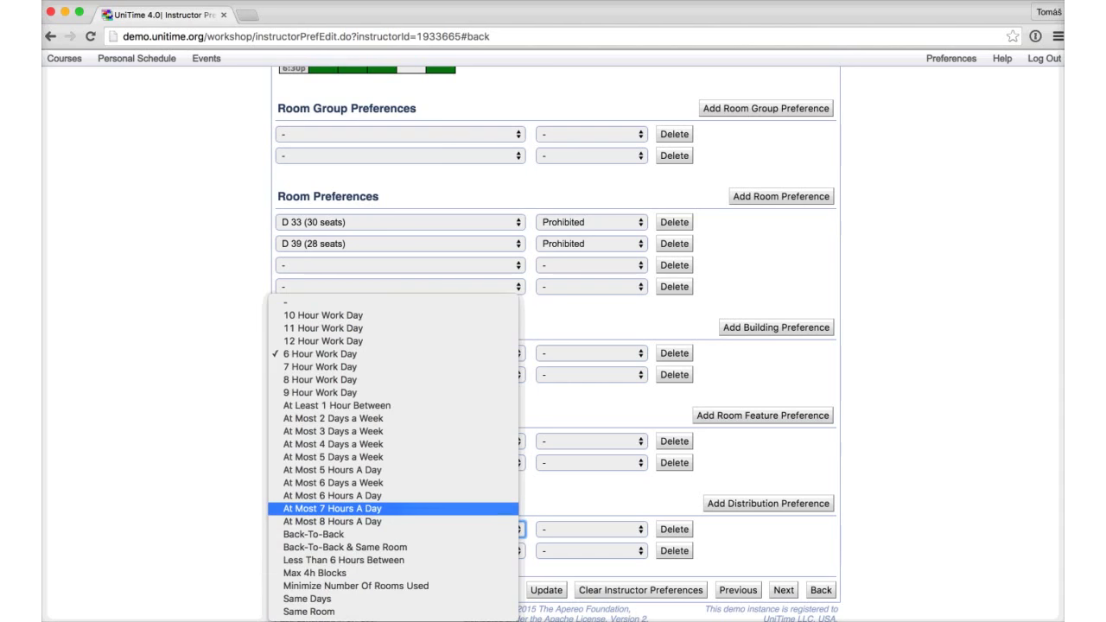
key(Return)
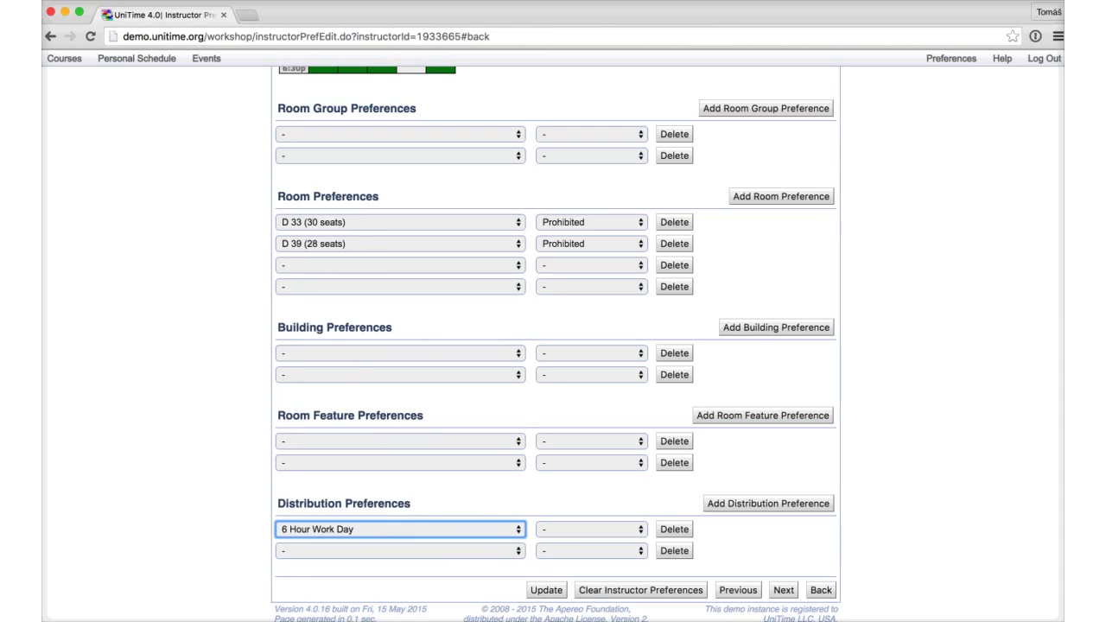
key(Return)
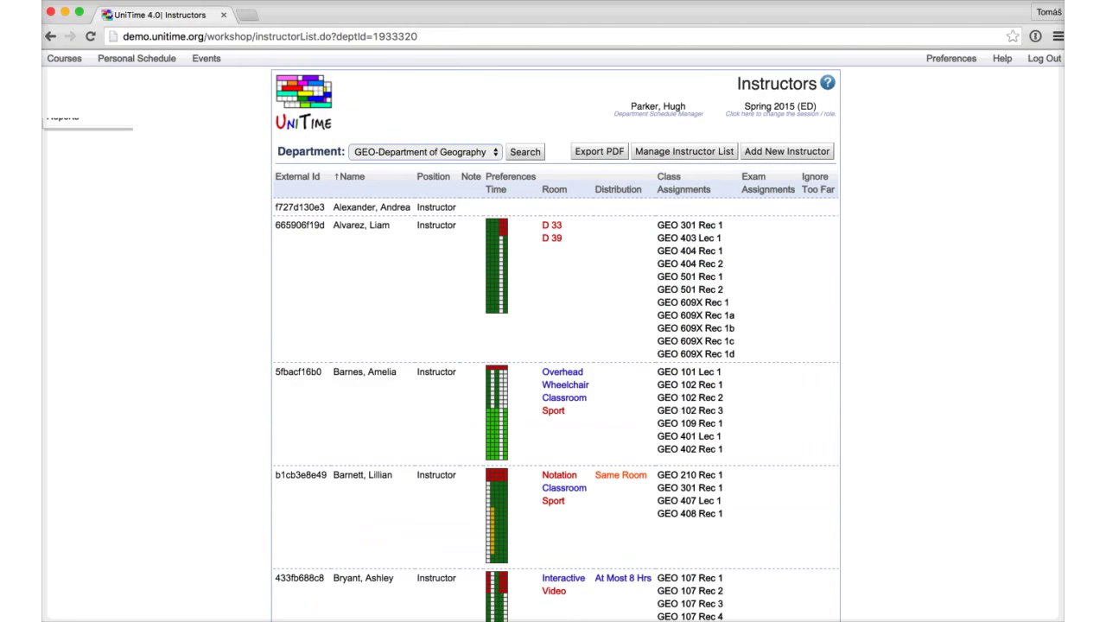
Step: List the GEO instructional offerings and start adding a new course offering
mouse_move(67, 78)
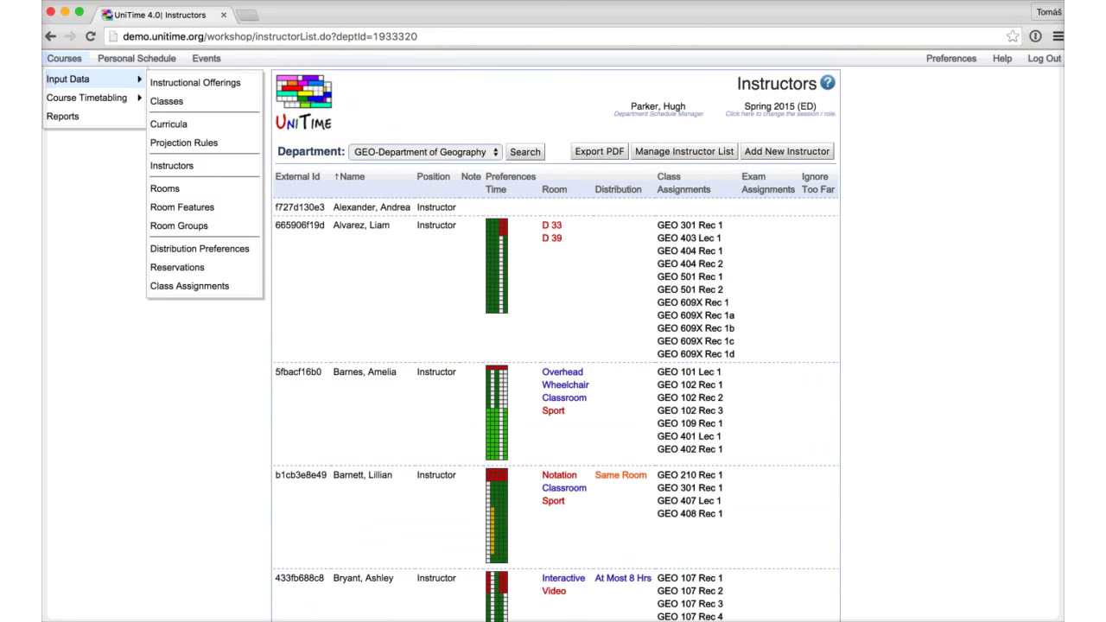
click(194, 83)
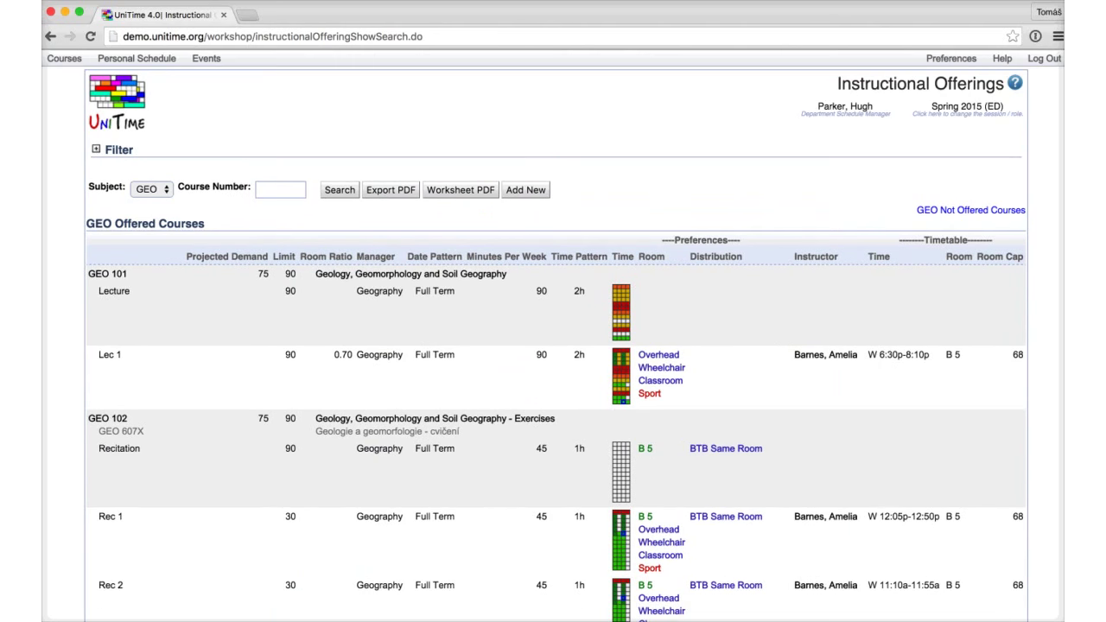
click(151, 188)
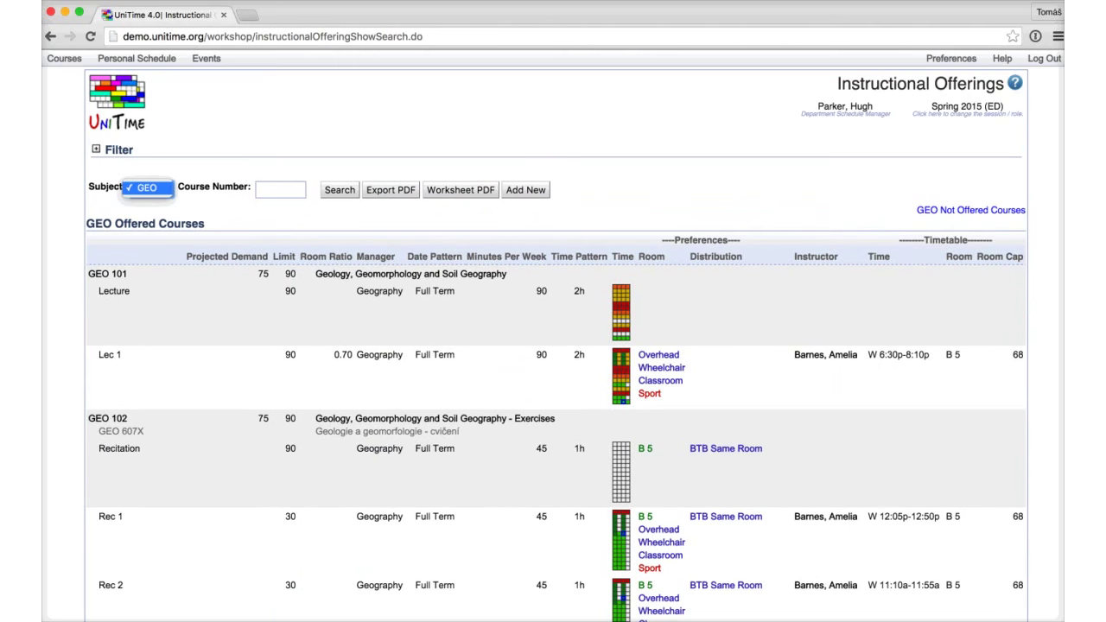
key(Return)
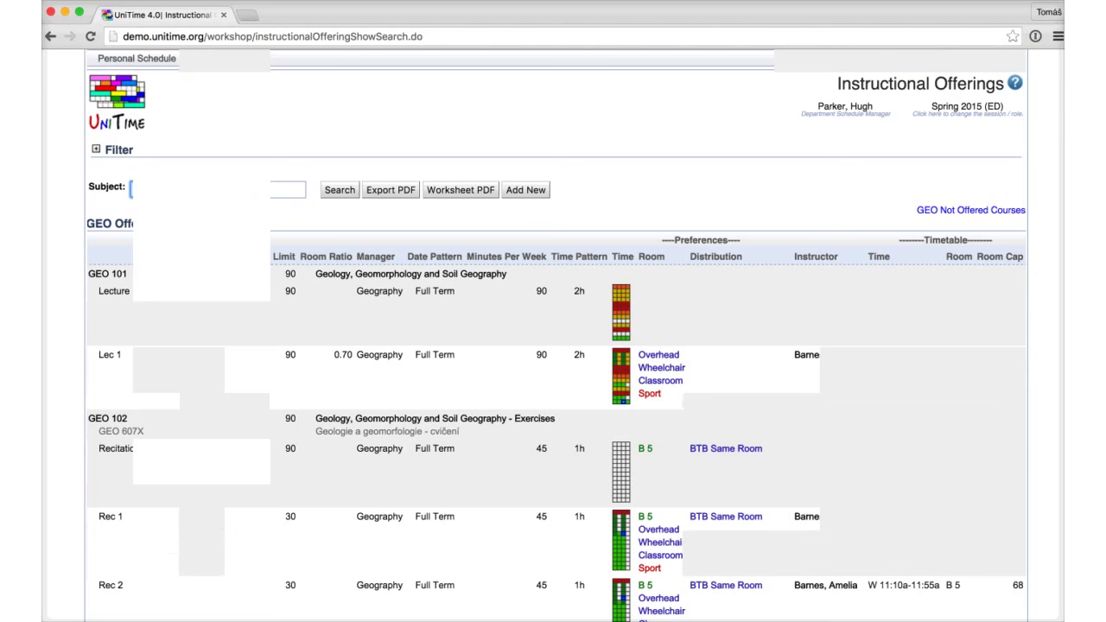
scroll(553, 346, down, 10)
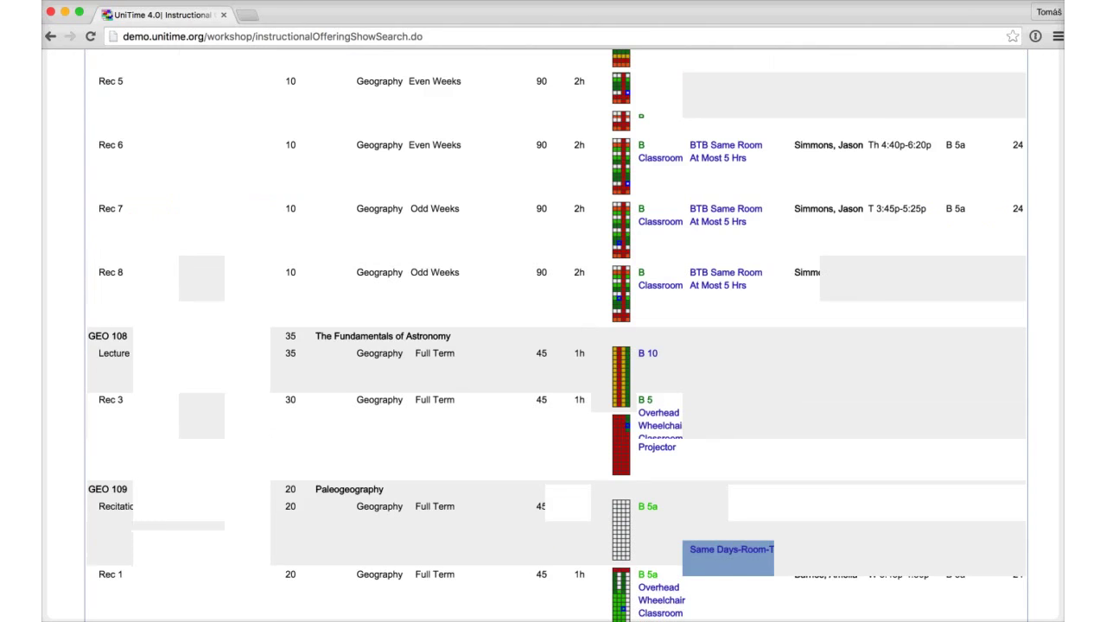
scroll(553, 345, up, 10)
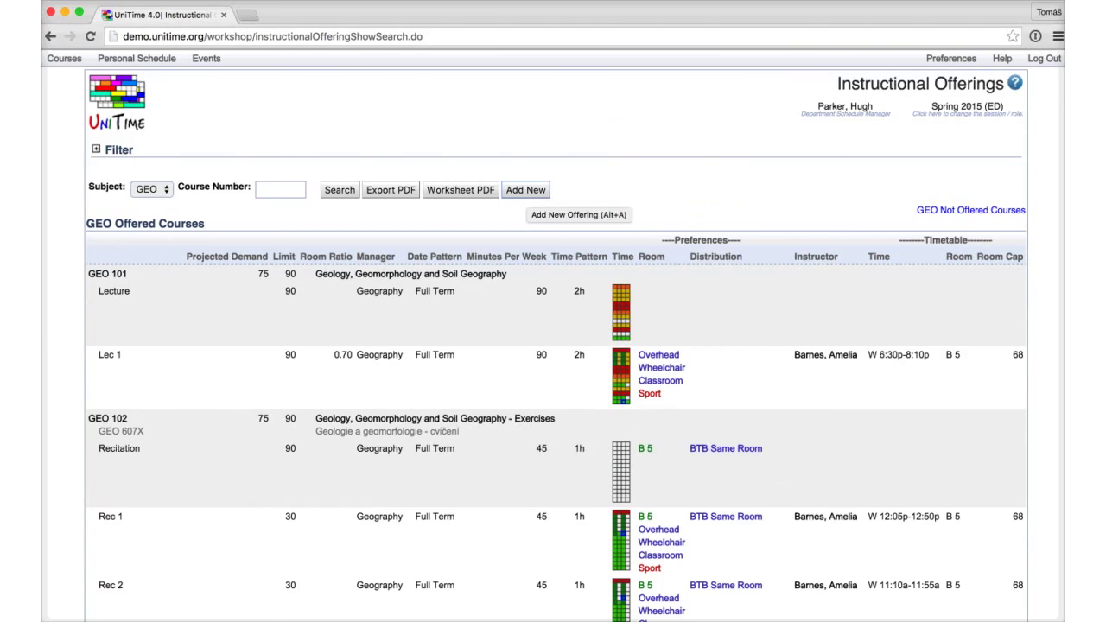
click(525, 189)
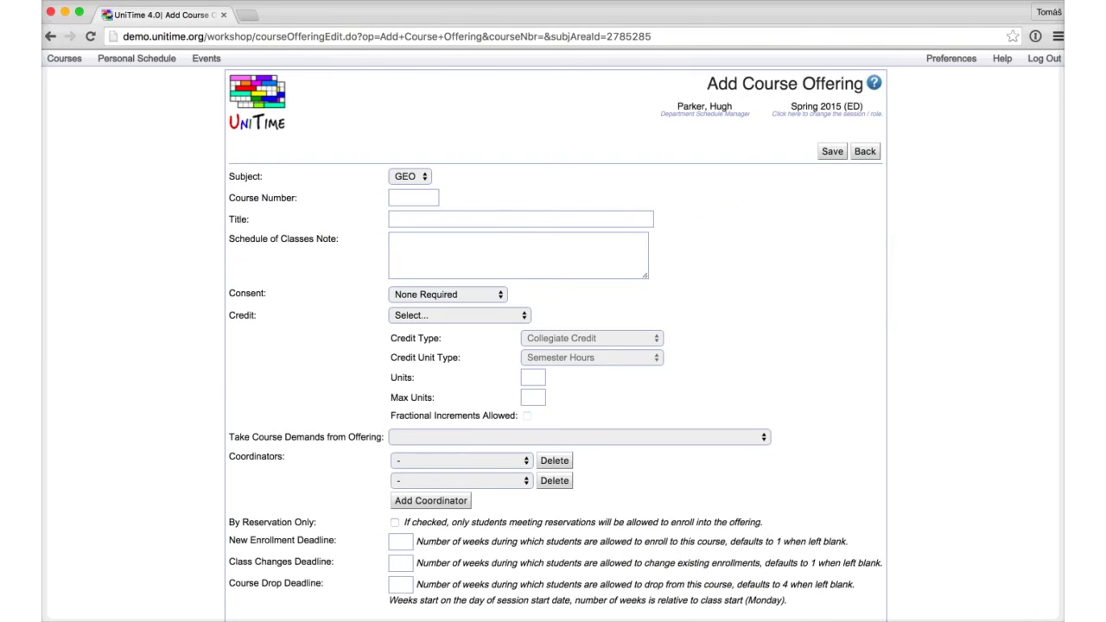
Step: Enter course number 999, accept the title 'Geography for other majors', and save the offering
click(413, 197)
text(999)
key(Tab)
text(999)
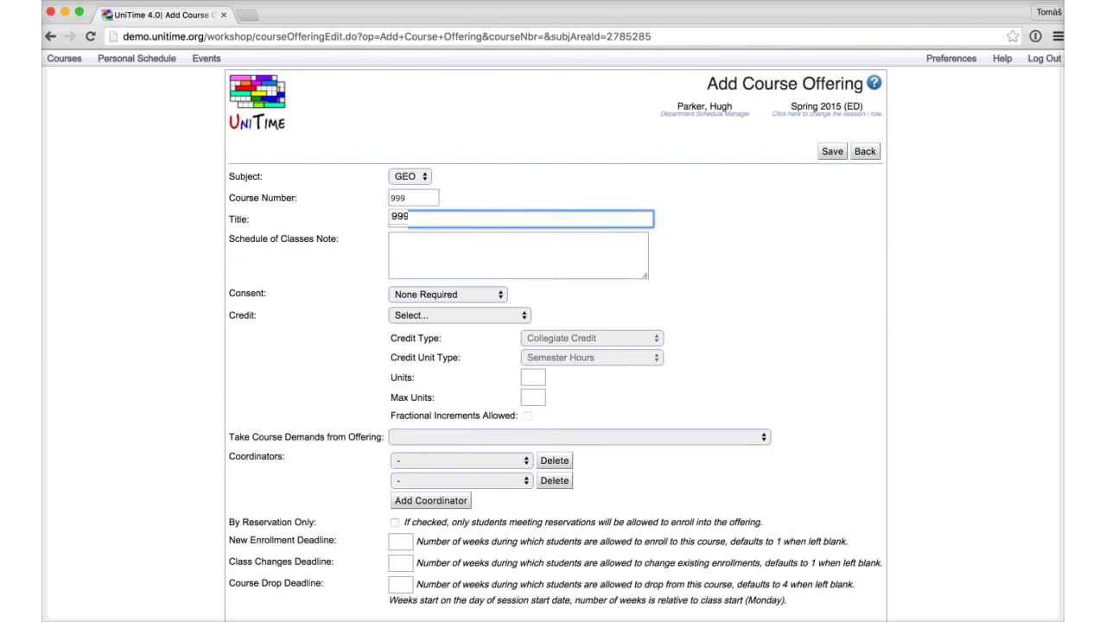
key(Return)
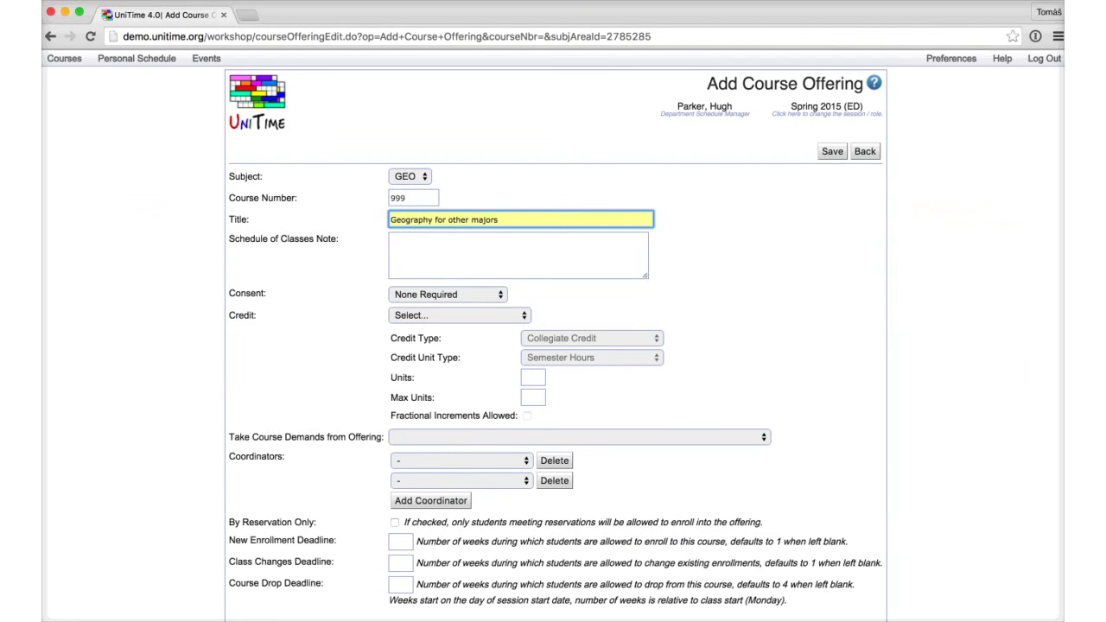
scroll(553, 345, down, 2)
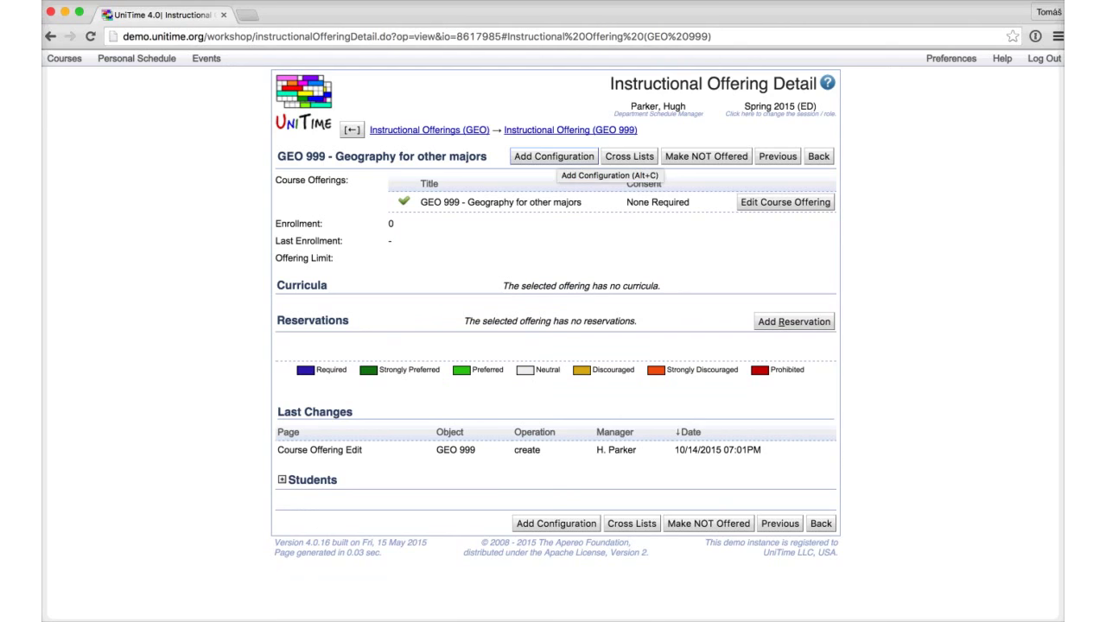
Step: Add a configuration with limit 60 and add a Recitation subpart alongside the Lecture
click(554, 156)
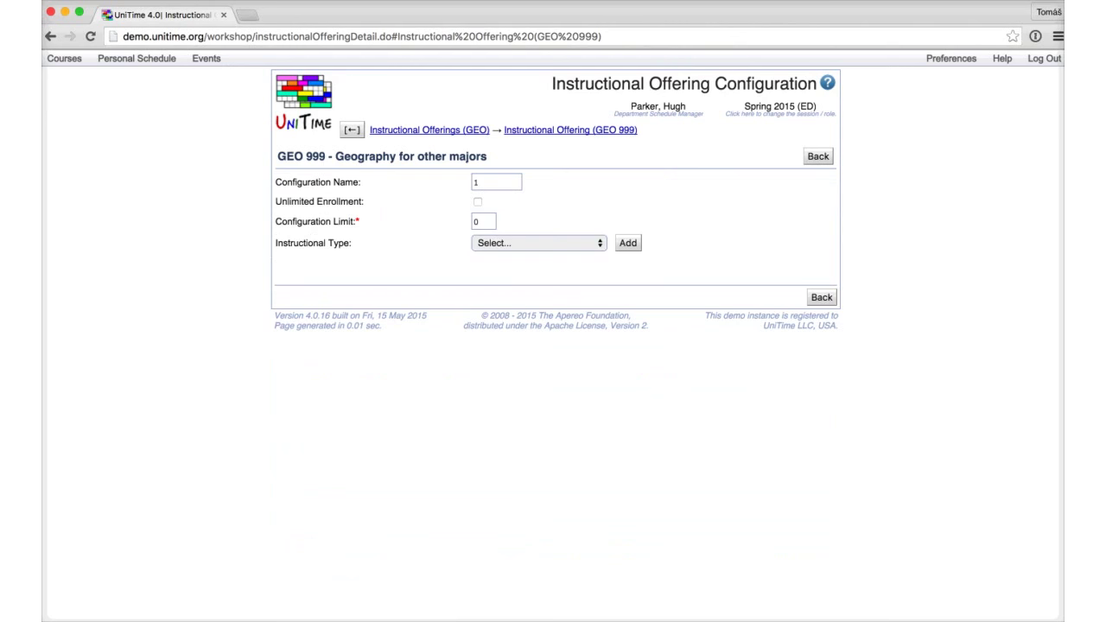
double_click(483, 221)
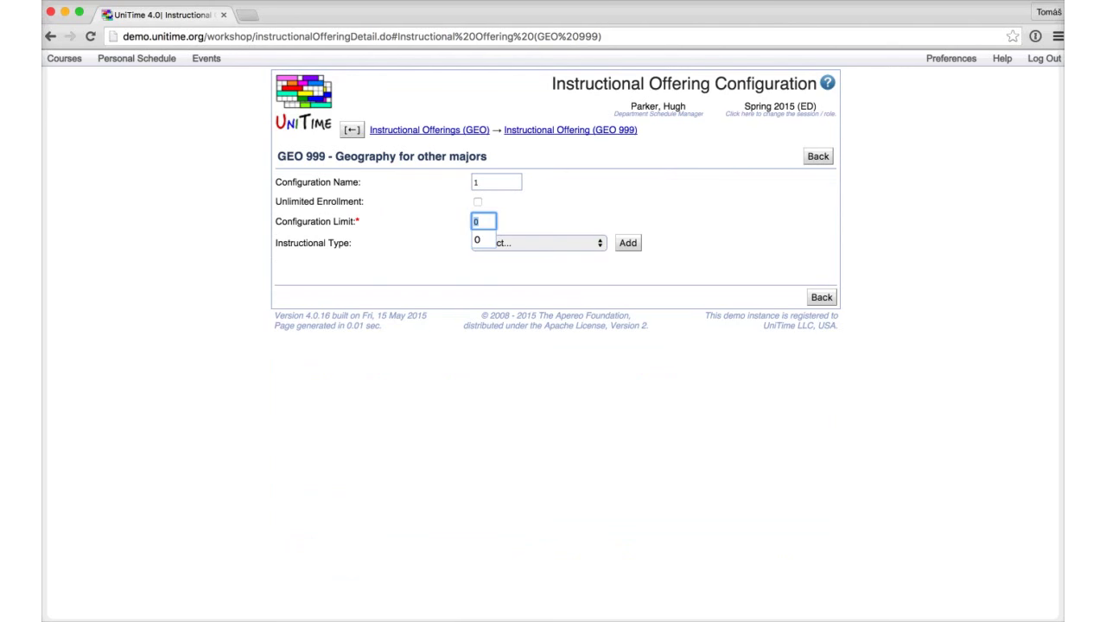
text(60)
key(Tab)
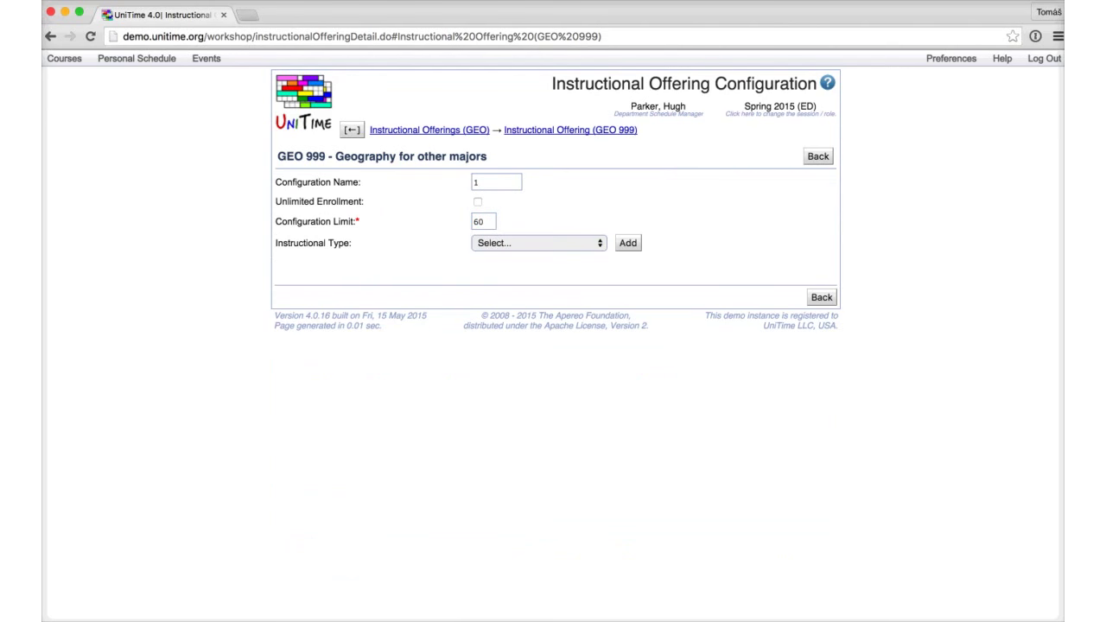
key(space)
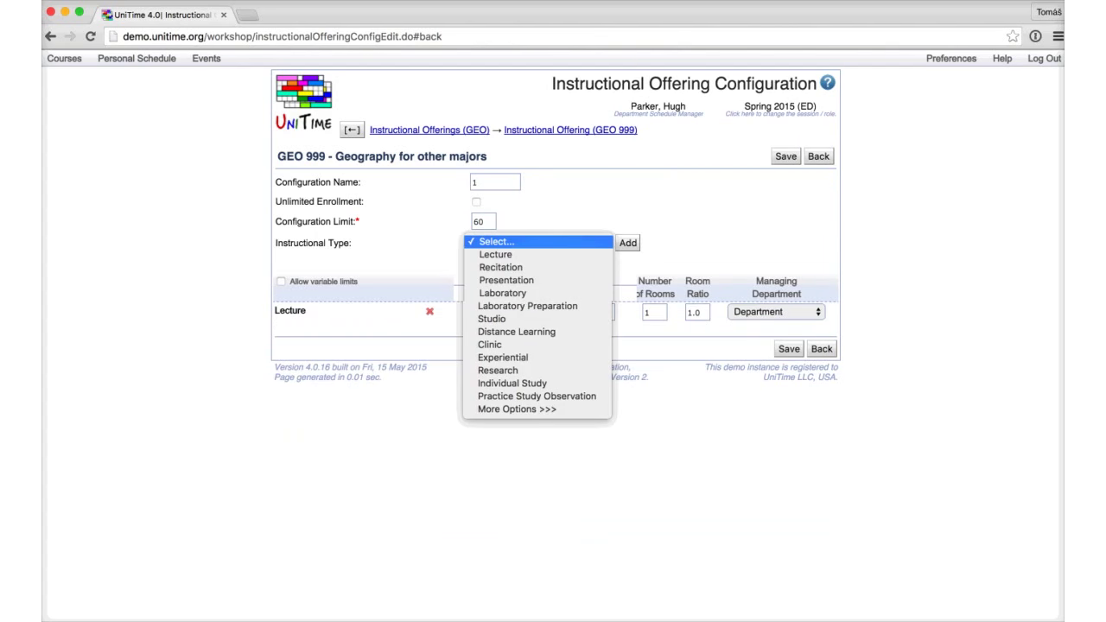
key(Down)
key(Down)
key(Return)
Step: Set Lecture to 2 classes of 30 and Recitation to 10 per class, both 90 minutes weekly, and save
click(494, 311)
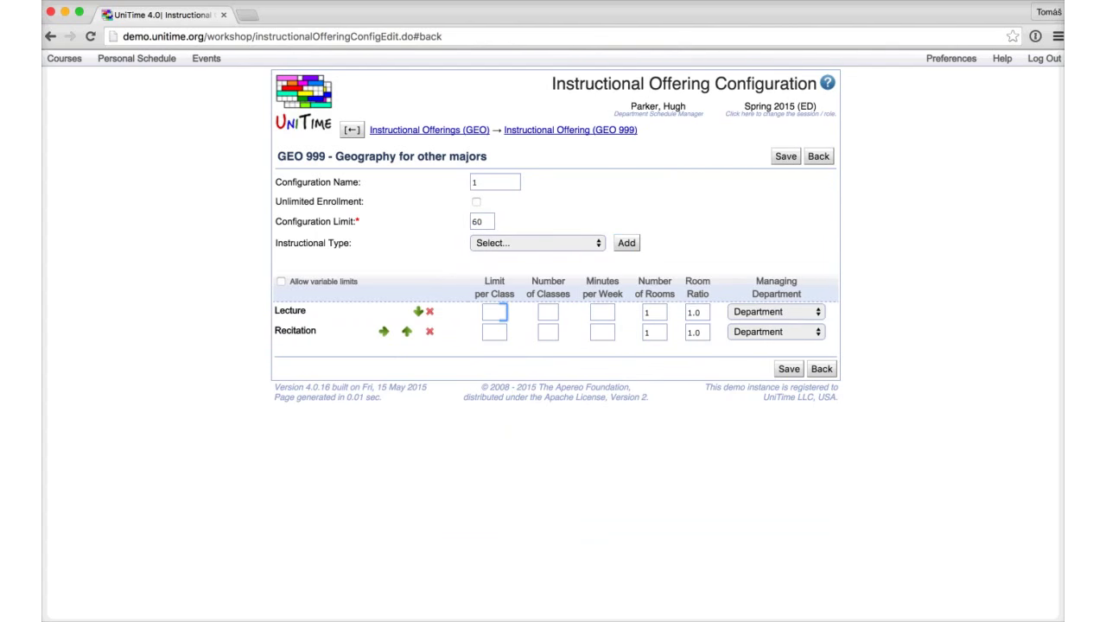
text(30)
key(Tab)
text(2)
click(494, 332)
text(10)
key(Tab)
click(602, 312)
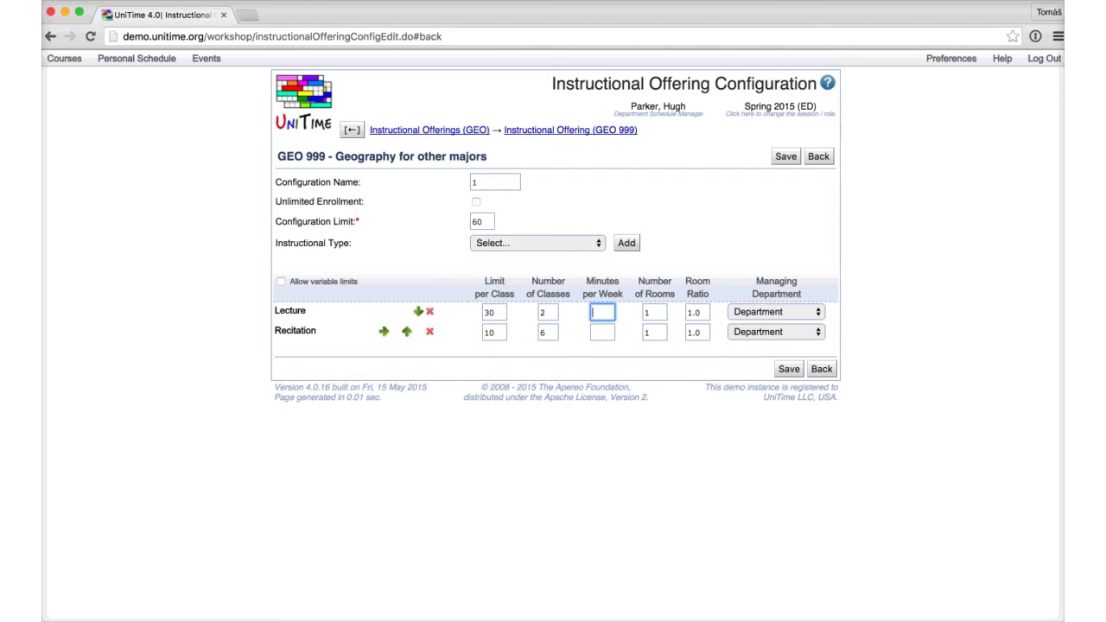
text(90)
click(602, 331)
text(90)
click(789, 369)
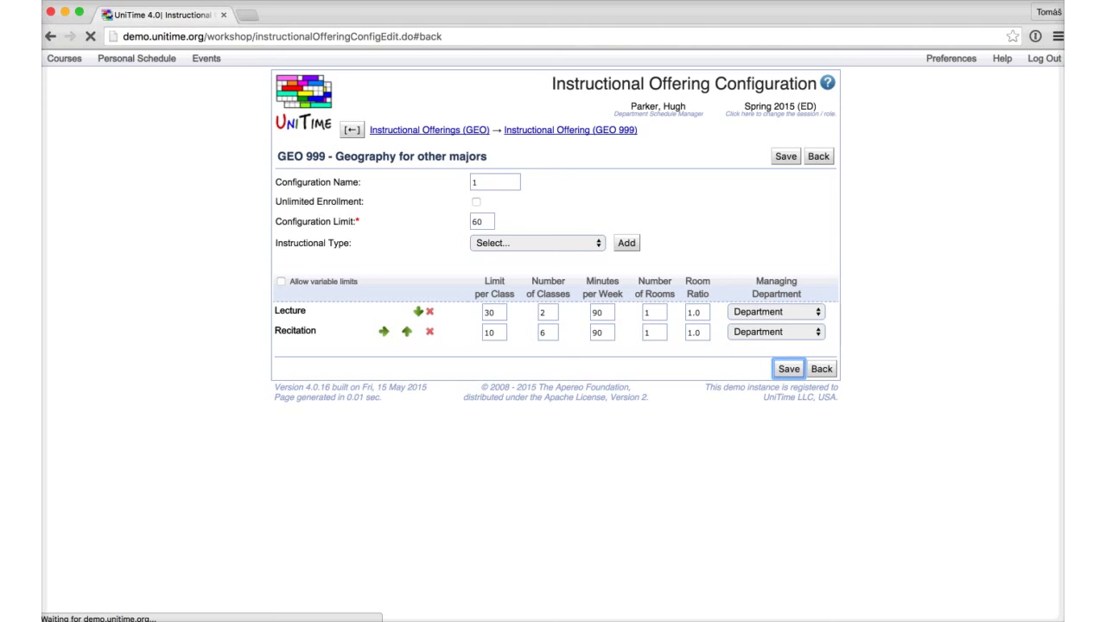
Step: Nest Recitation under Lecture and confirm the update despite the deletion warning
scroll(553, 346, down, 3)
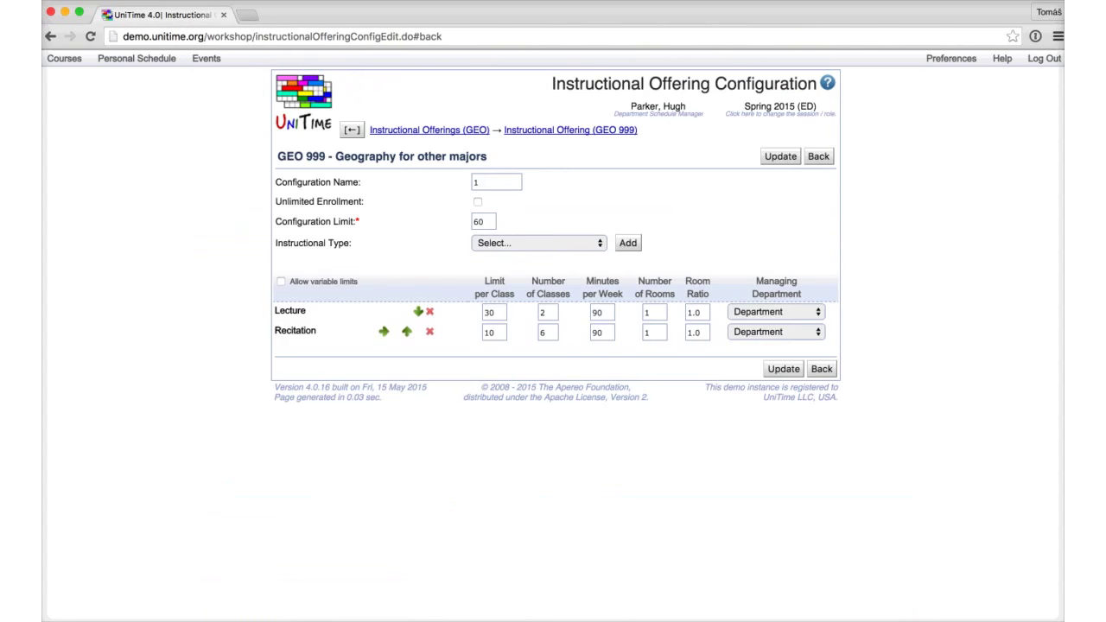
click(383, 331)
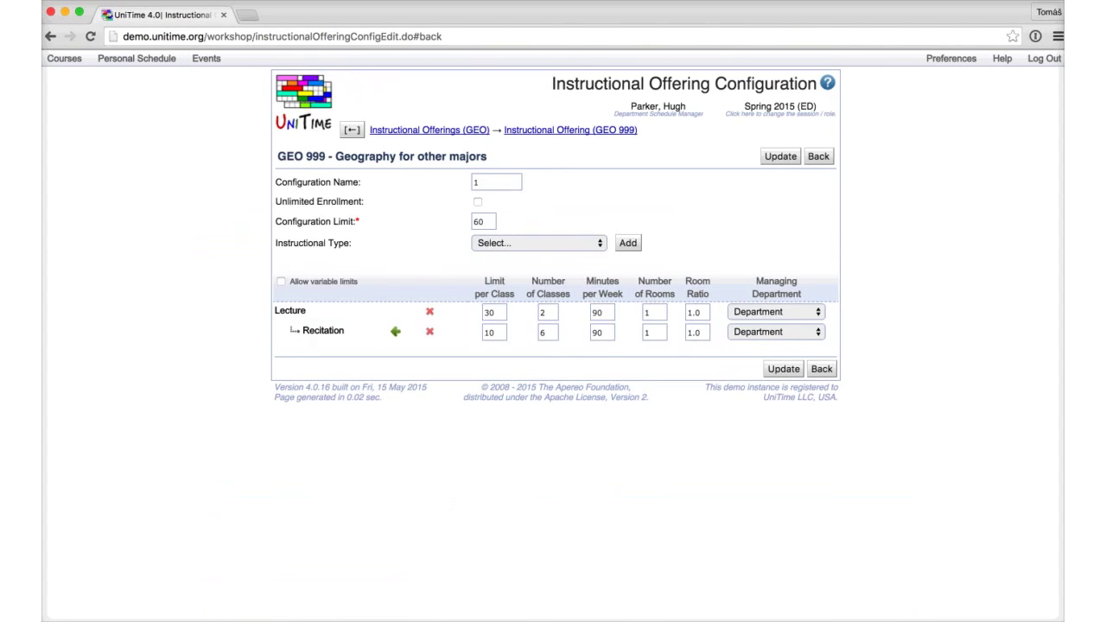
click(783, 369)
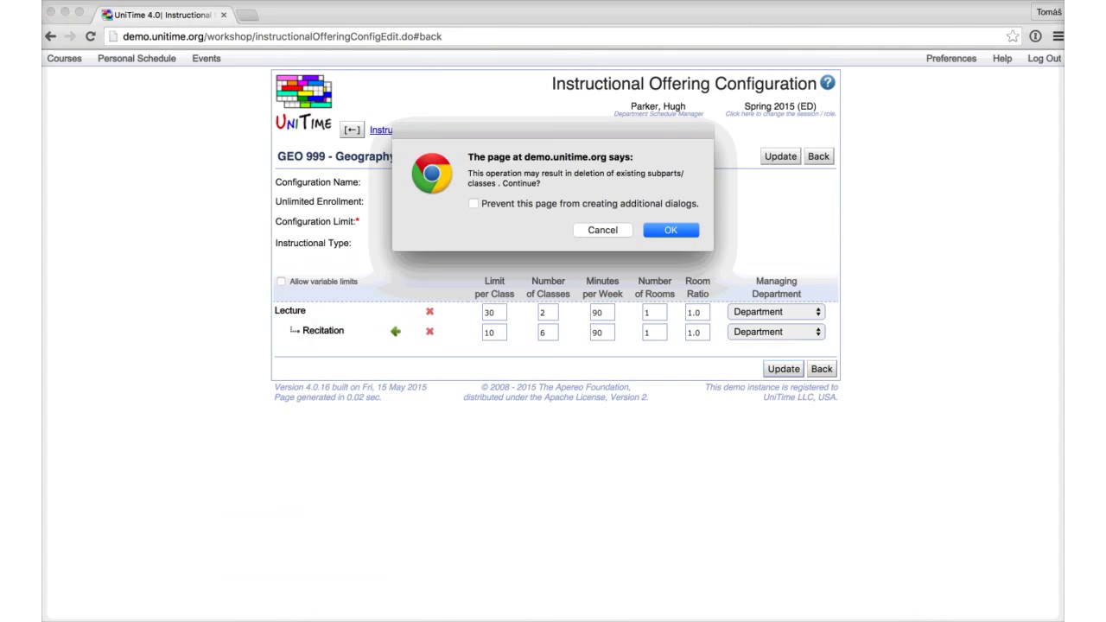
key(Return)
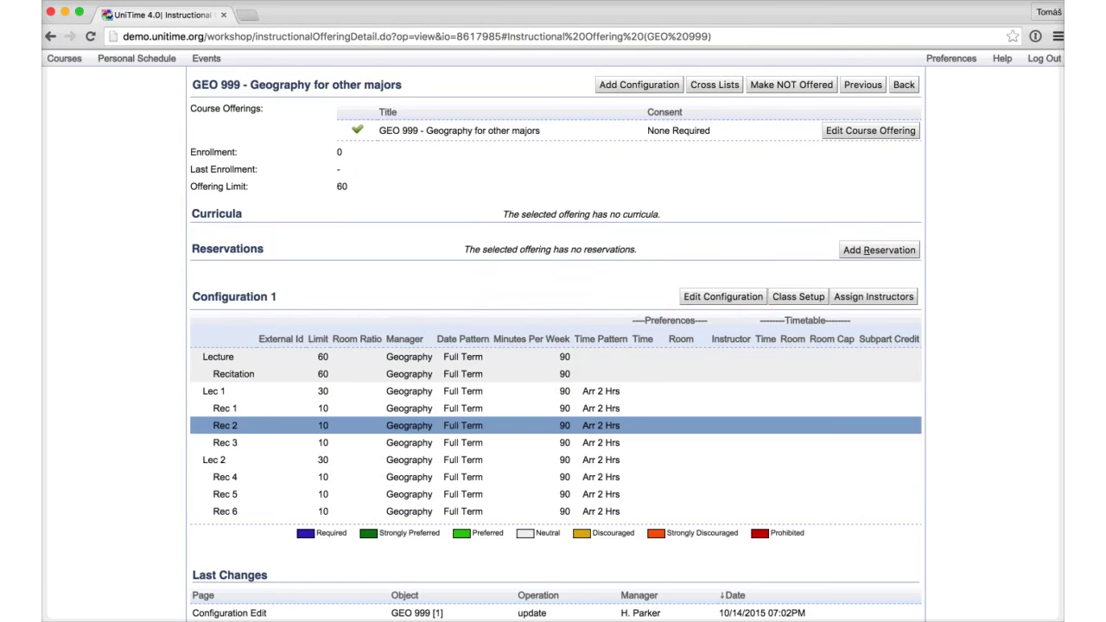
Step: Open the Scheduling Subpart Detail page for GEO 999 Lec from the Configuration 1 table
click(224, 408)
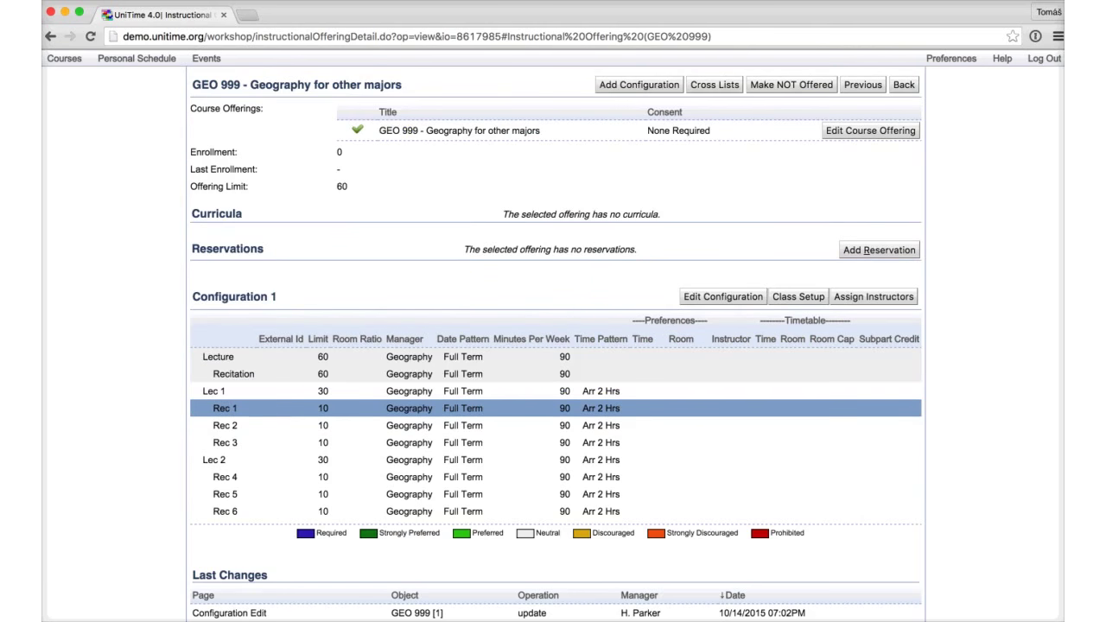
click(224, 443)
click(213, 391)
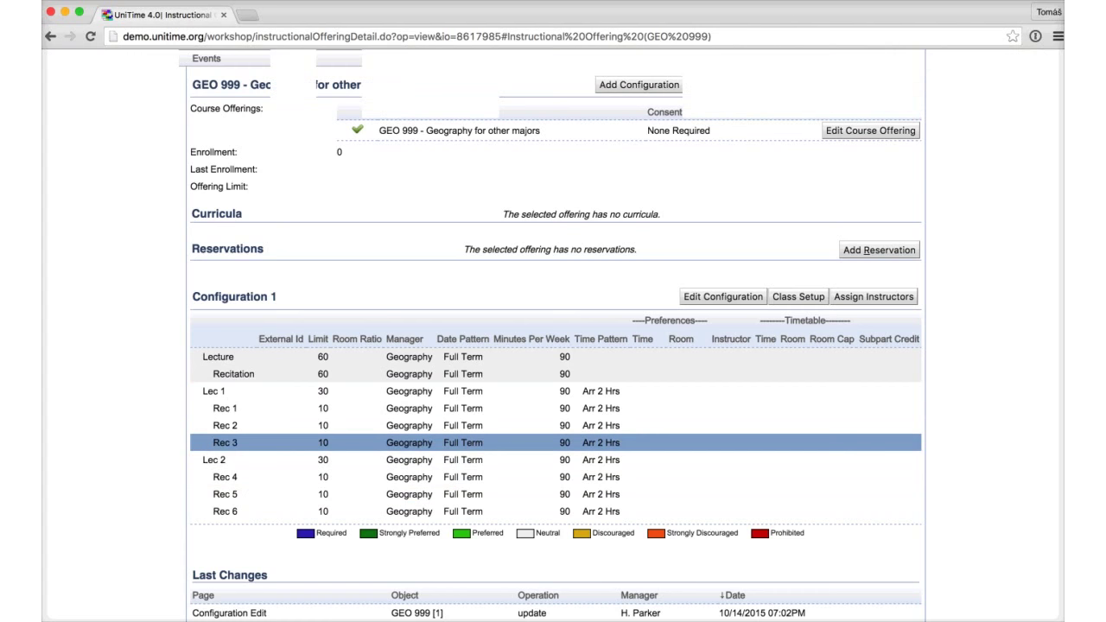
scroll(553, 450, down, 1)
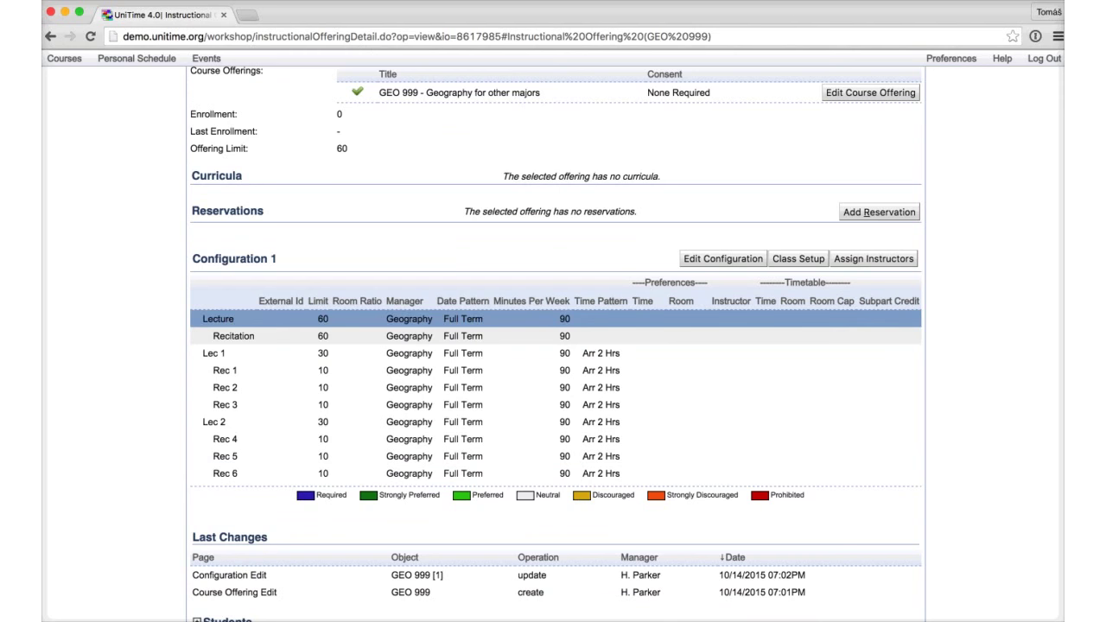
click(218, 318)
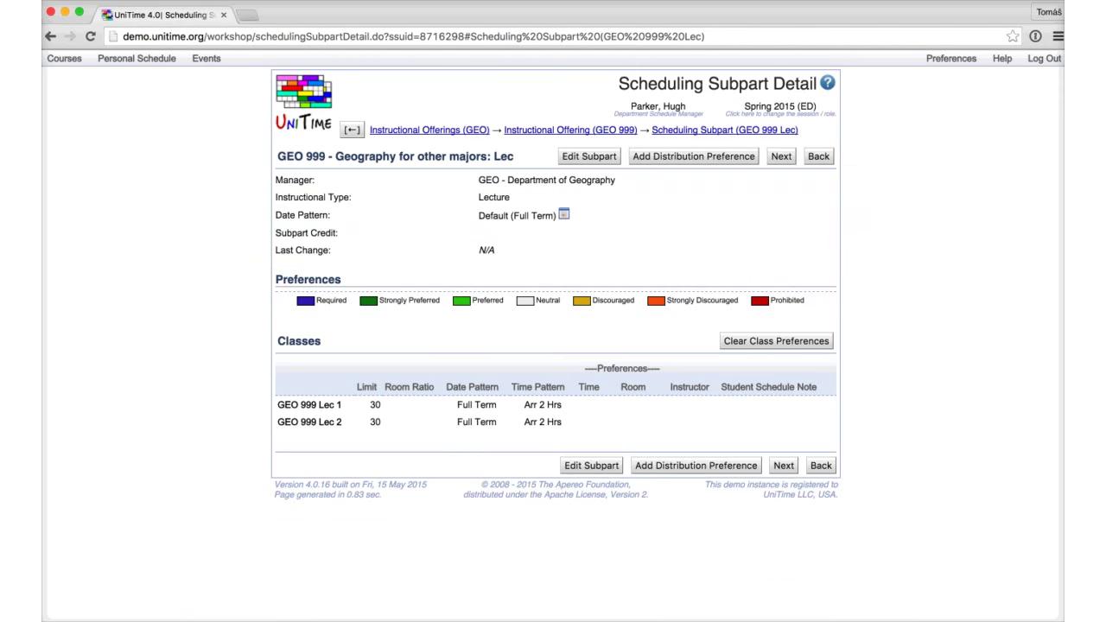
Step: Edit the GEO 999 Lec subpart and add the 2h time pattern preference
click(590, 465)
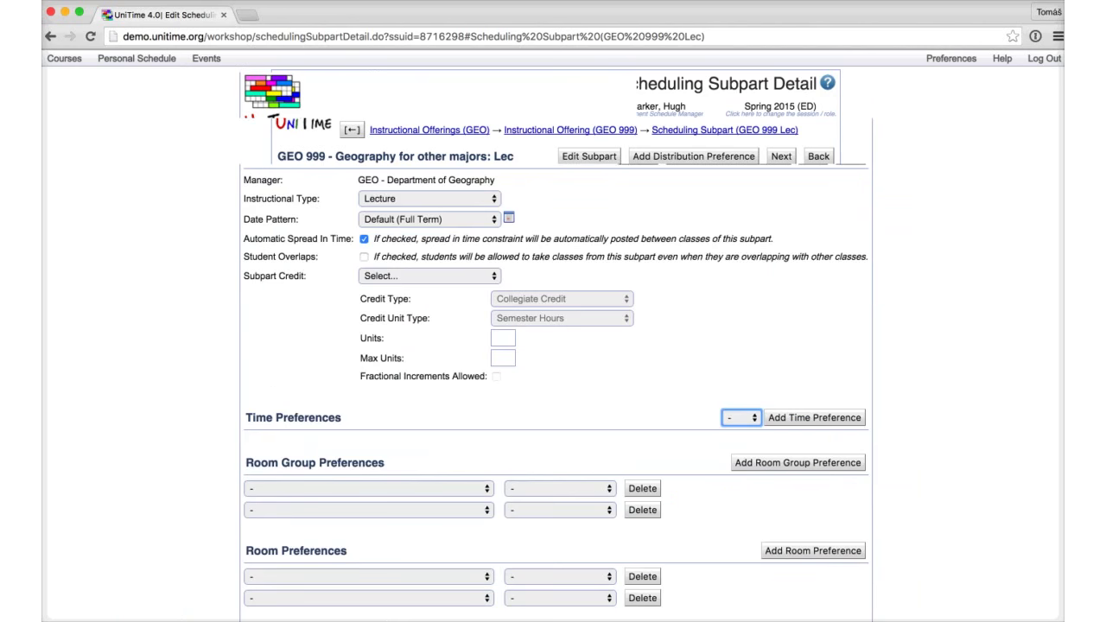
click(738, 417)
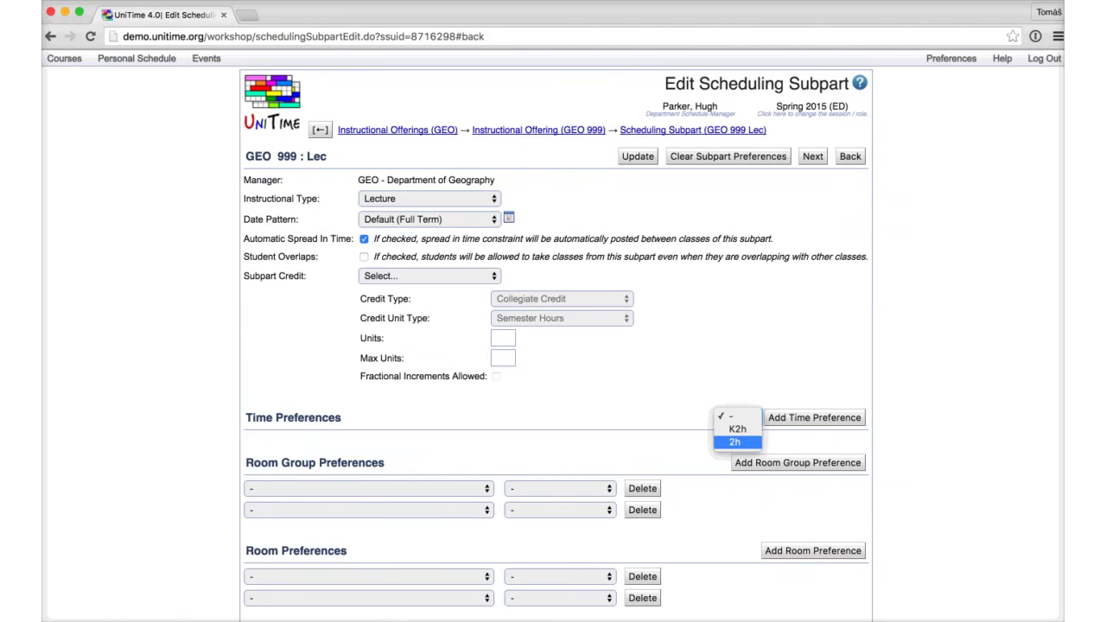
click(734, 442)
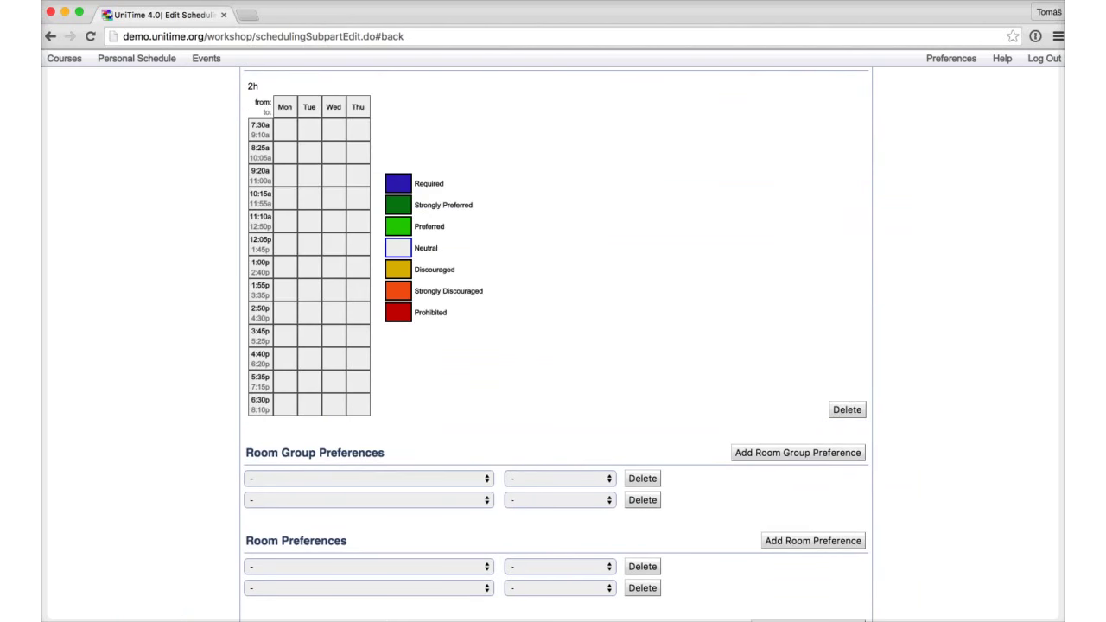
scroll(556, 373, up, 2)
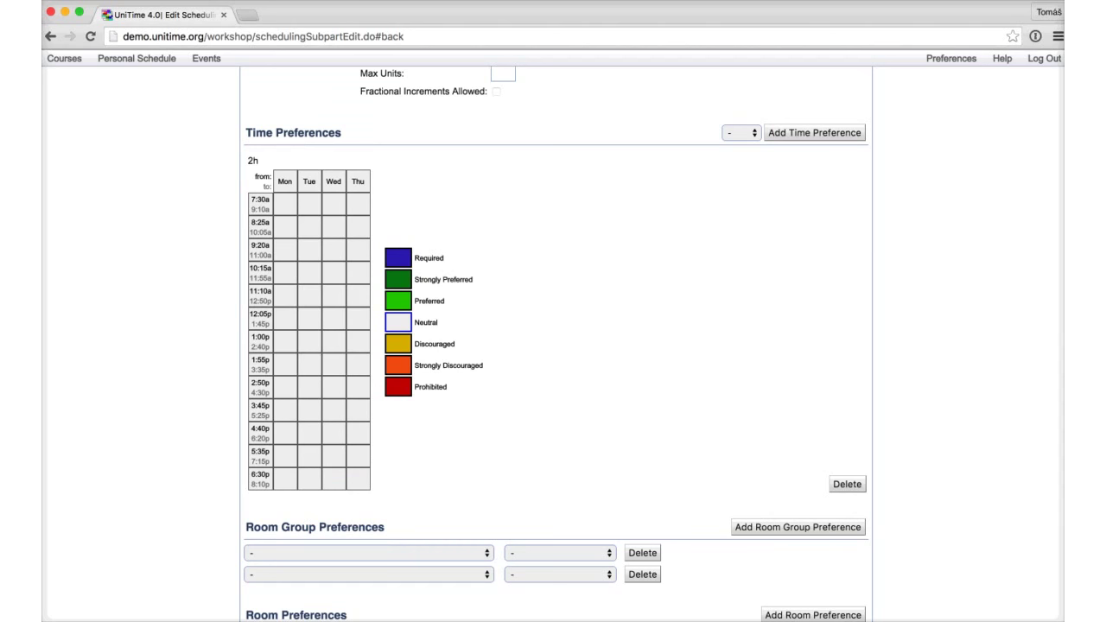
Step: Add the K2h time pattern, then delete it so only the 2h pattern remains
click(741, 132)
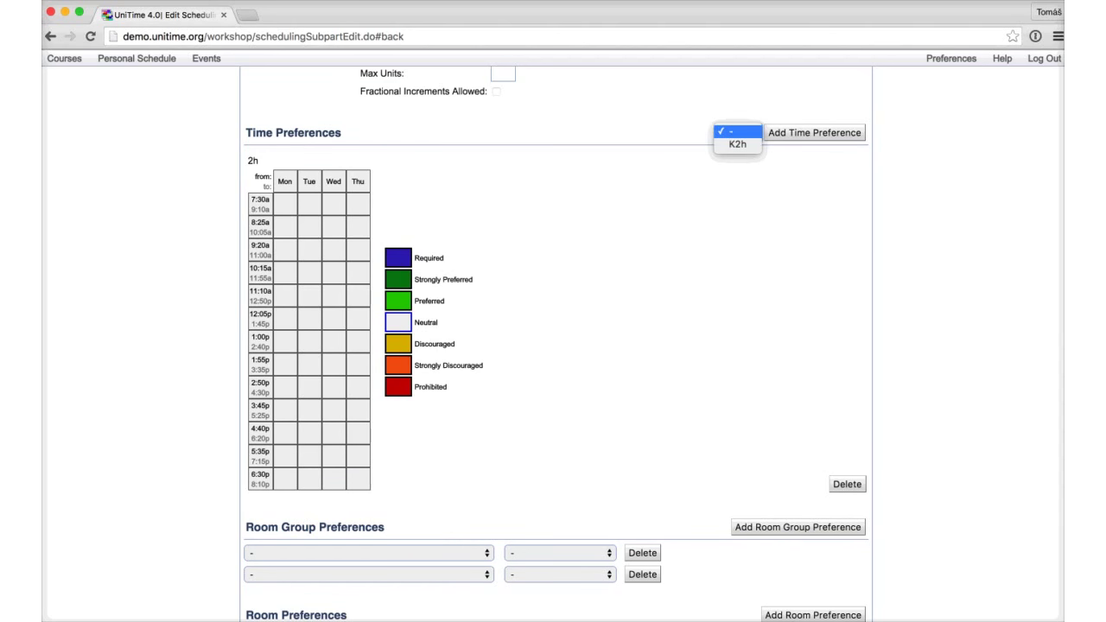
key(Escape)
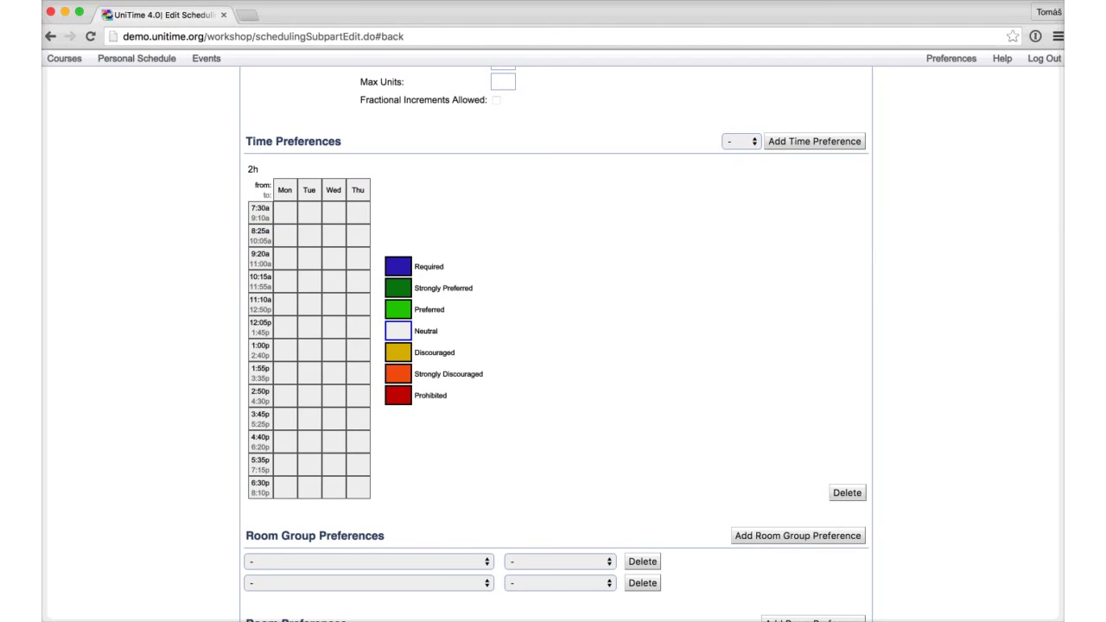
key(space)
key(Return)
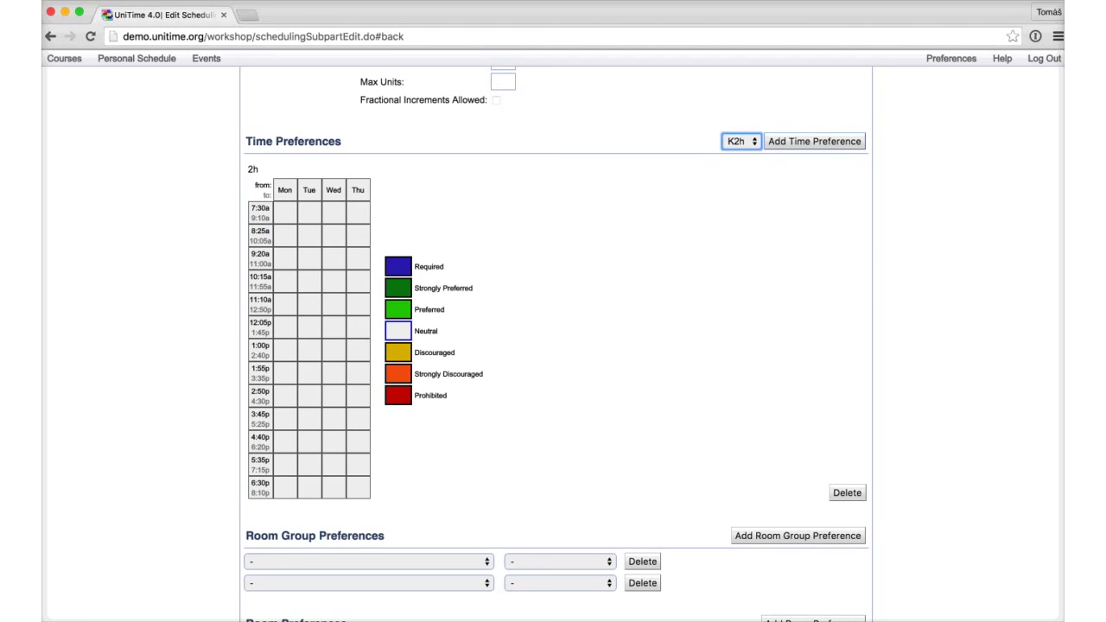
key(Tab)
key(Return)
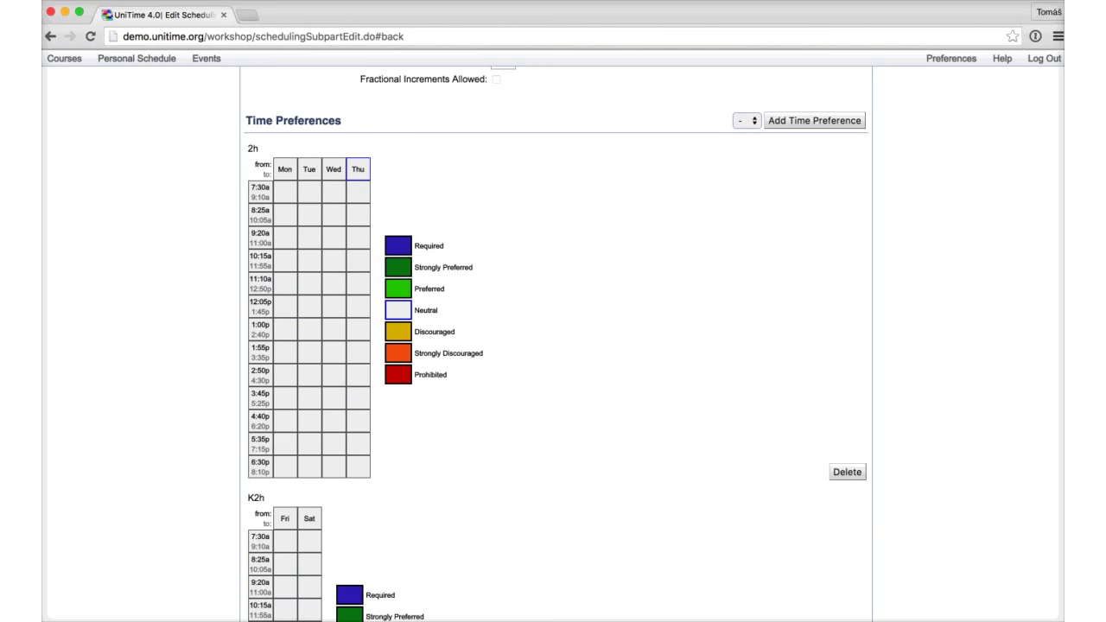
scroll(357, 215, down, 5)
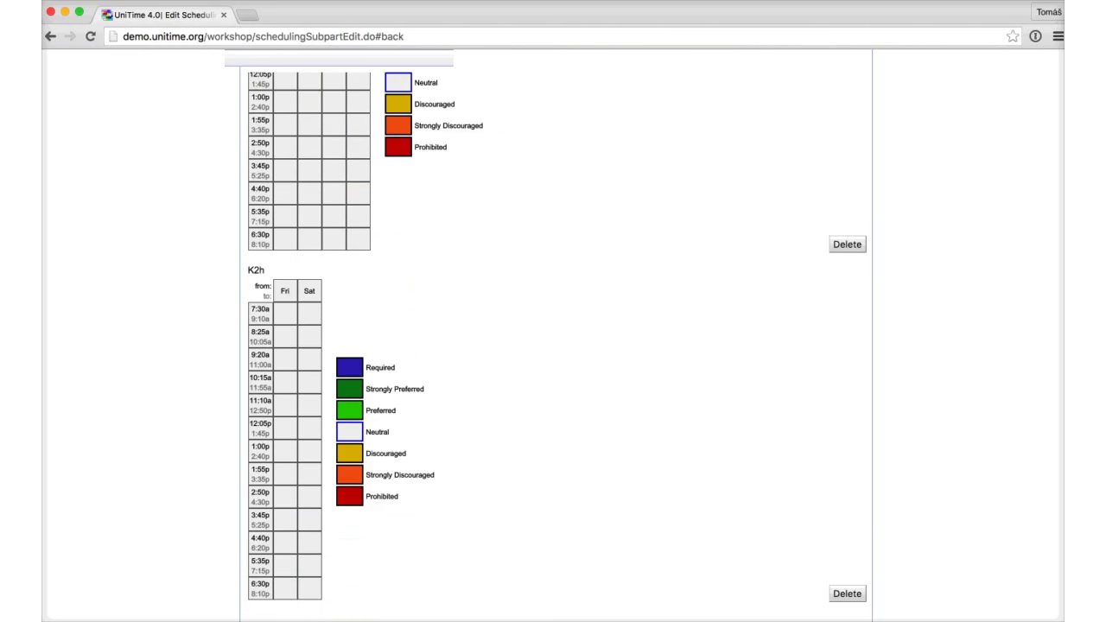
scroll(357, 214, down, 1)
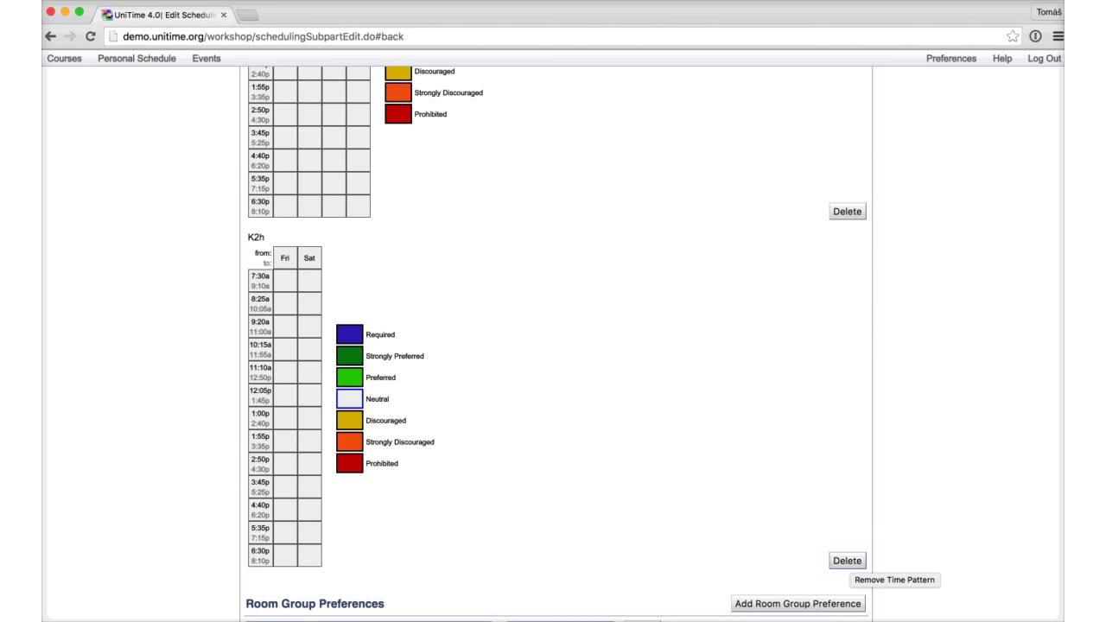
click(846, 560)
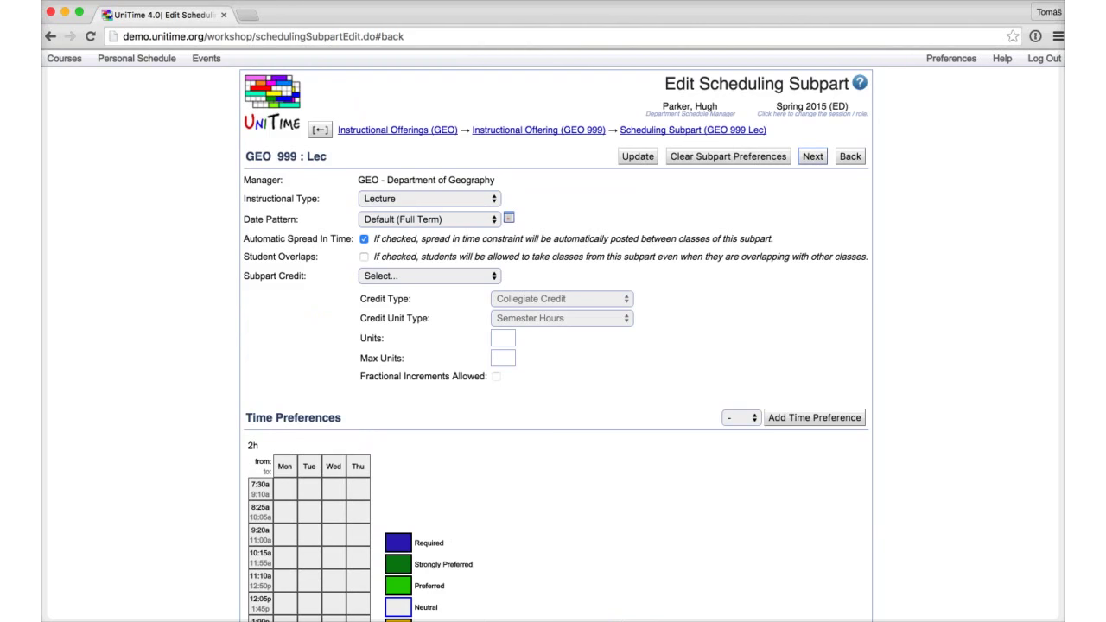
Step: Move to the GEO 999 Lec - Rec subpart, update it, and return to the GEO 999 offering page
key(alt+n)
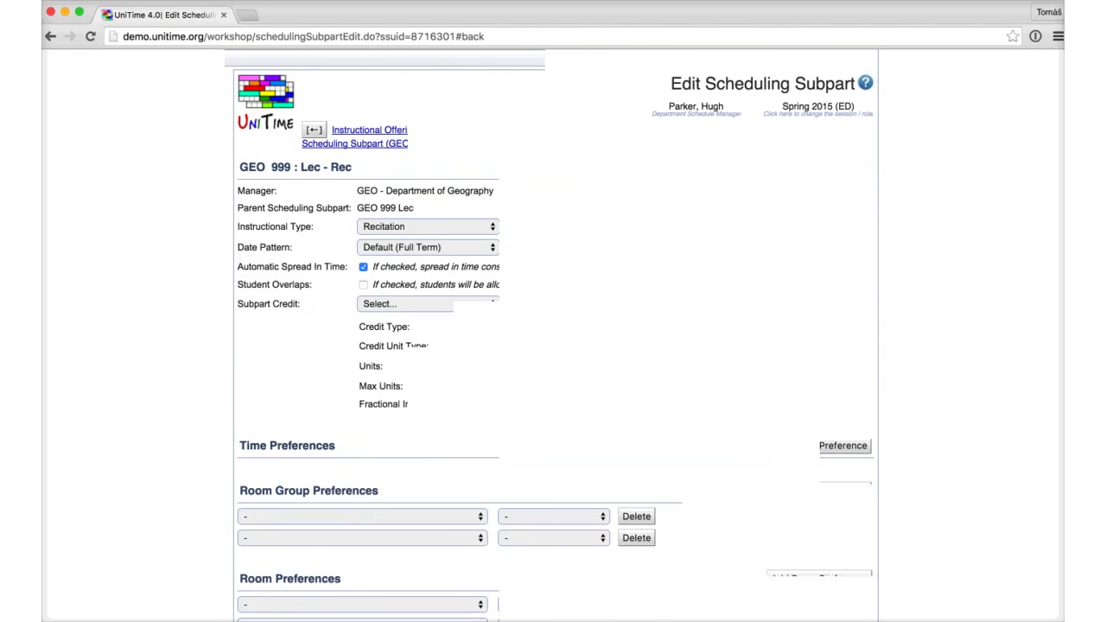
key(alt+u)
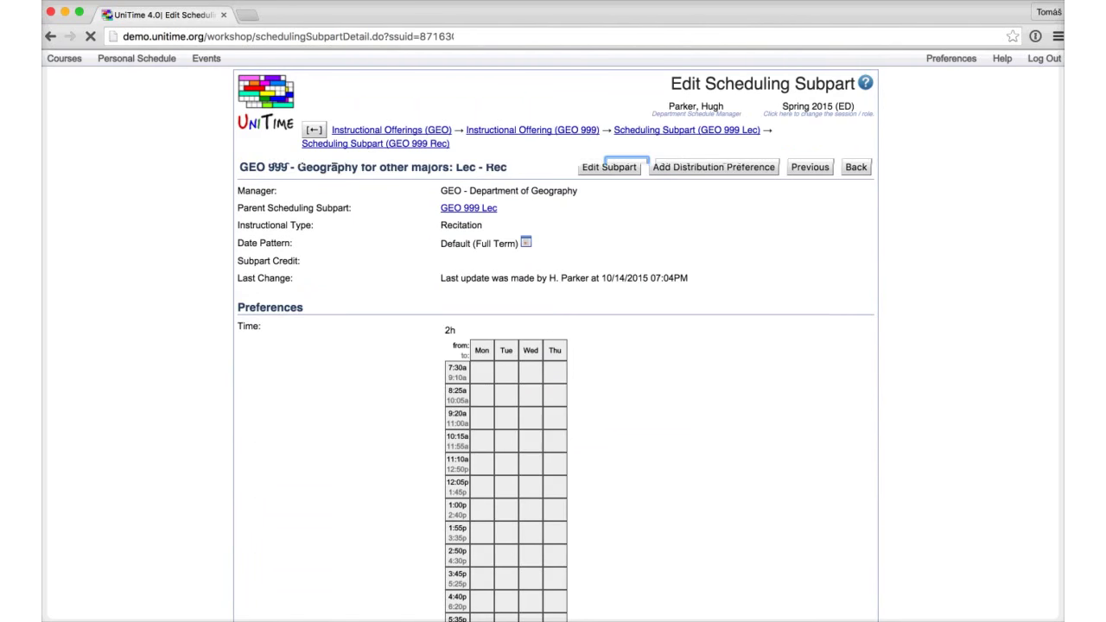
click(343, 166)
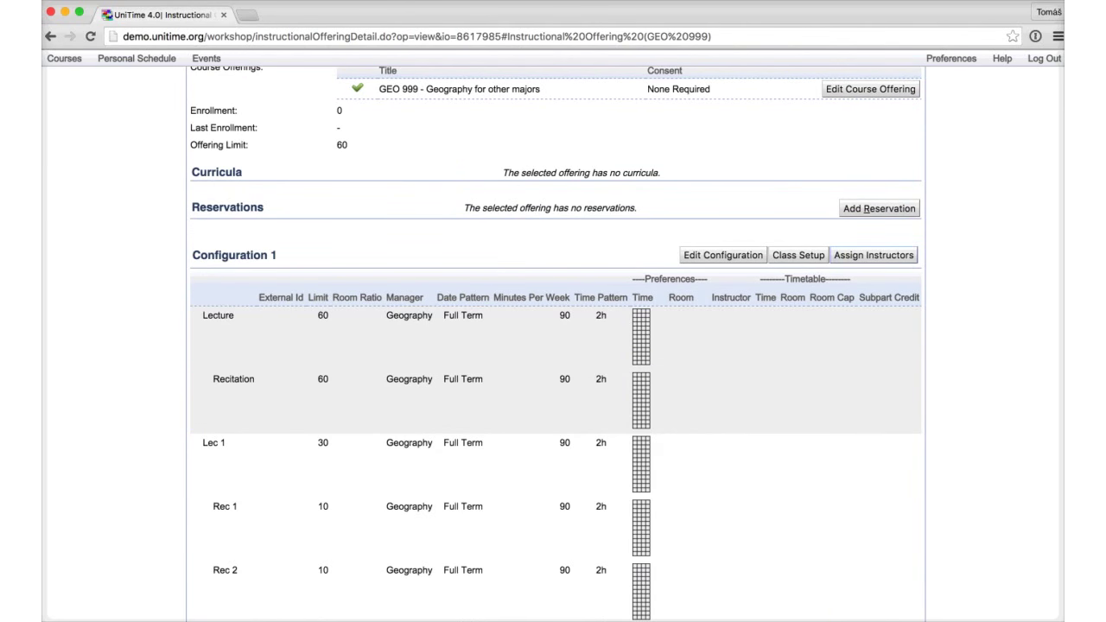
Step: Open Assign Instructors for GEO 999 and choose an instructor for Lec 1
click(873, 255)
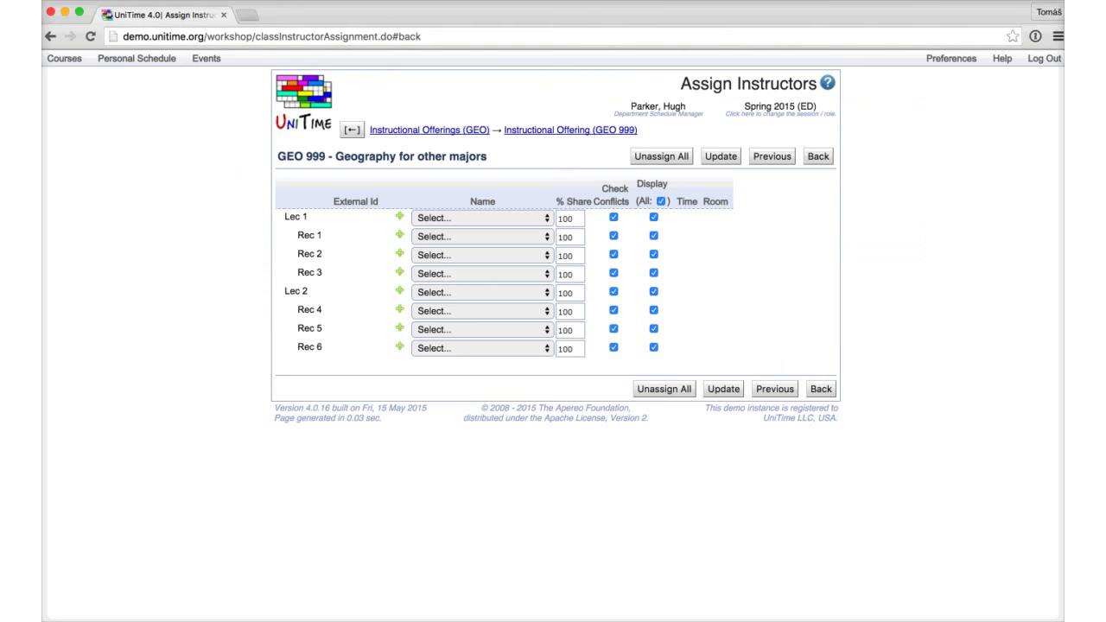
right_click(481, 217)
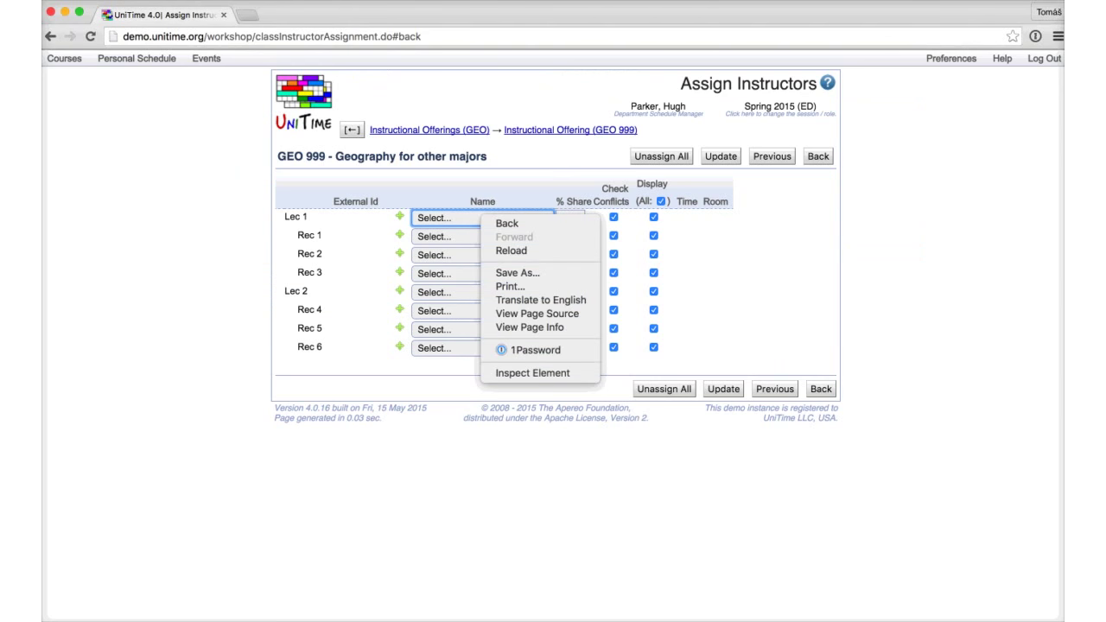
click(481, 216)
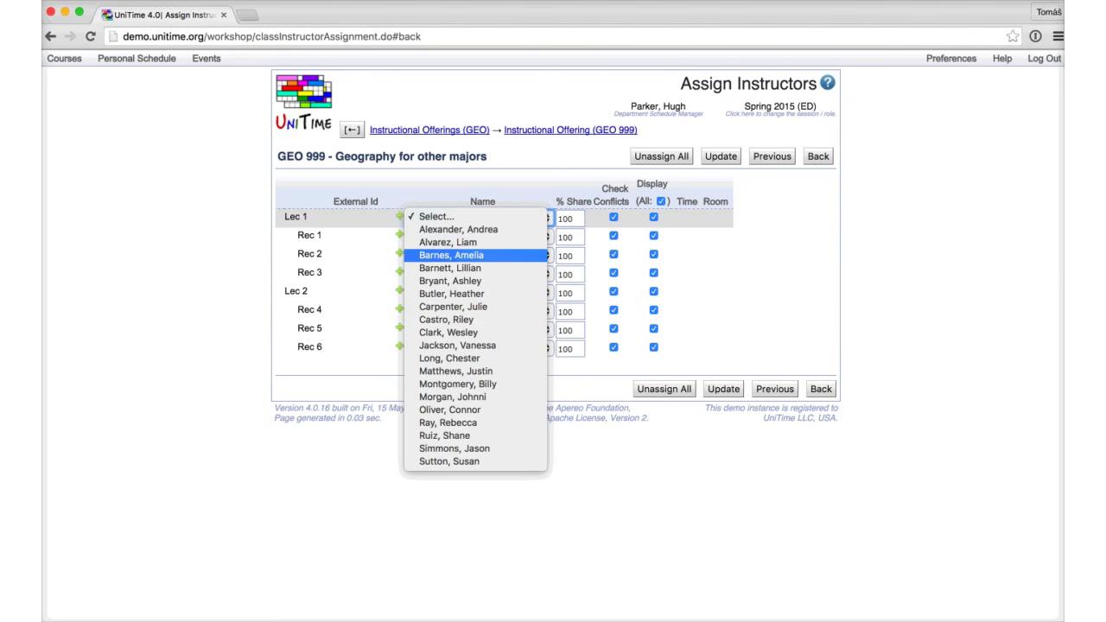
click(450, 255)
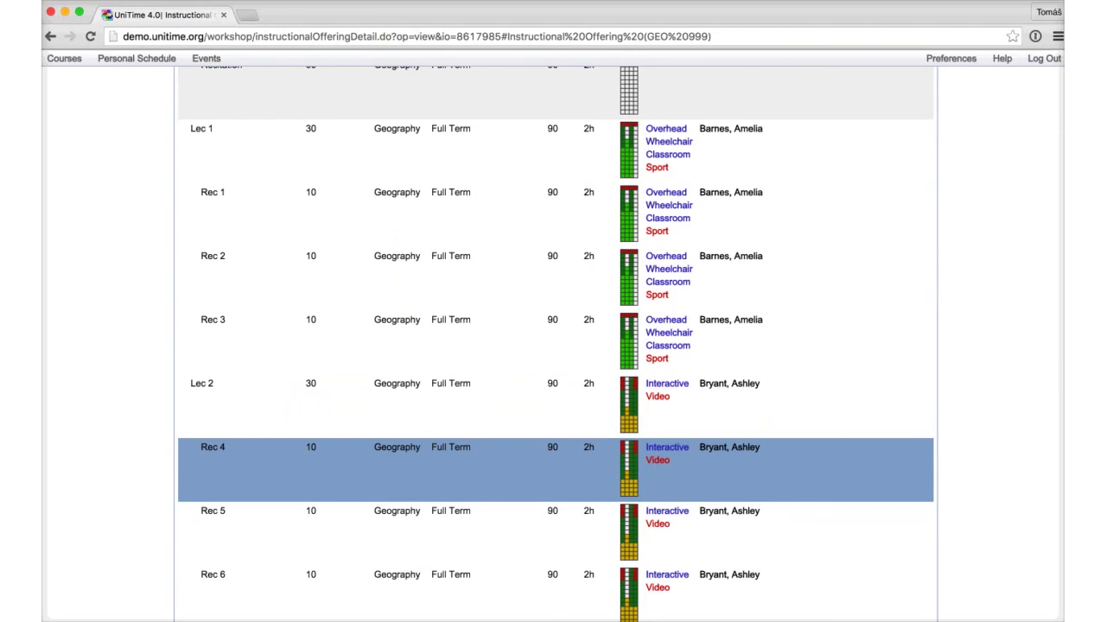
Step: Edit the GEO 999 Lecture subpart so every Monday time slot is Required
click(553, 406)
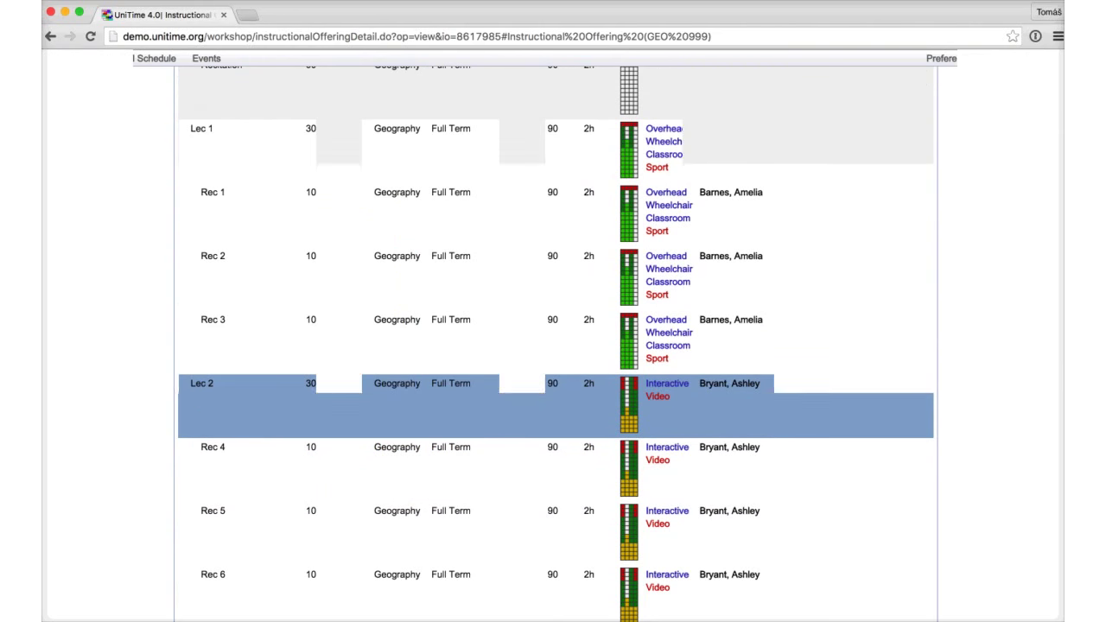
scroll(553, 406, up, 3)
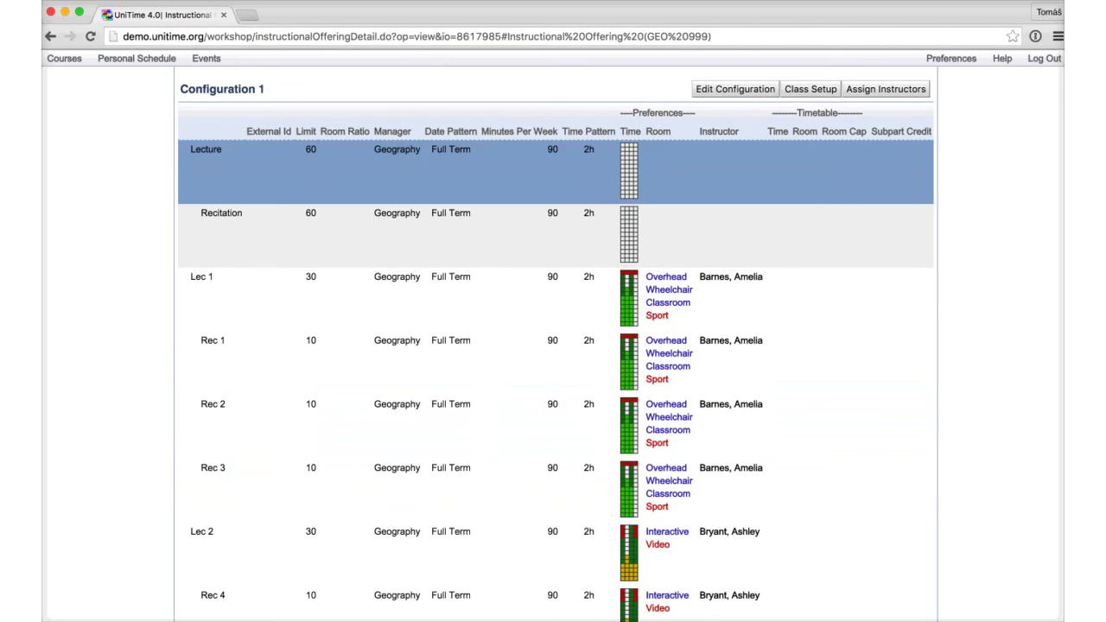
click(553, 173)
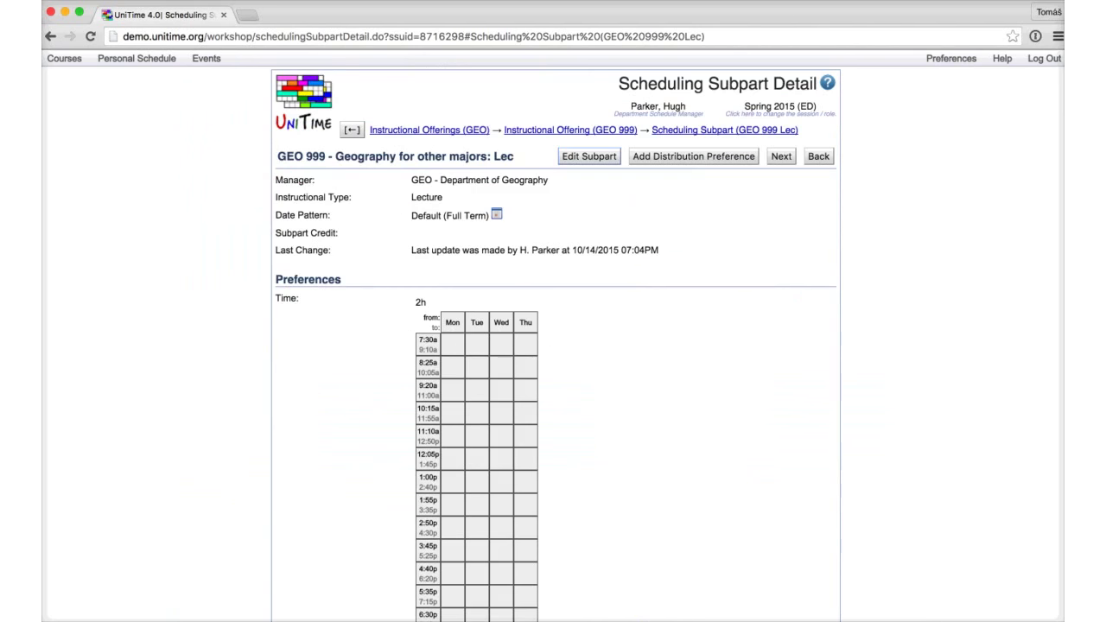
key(alt+e)
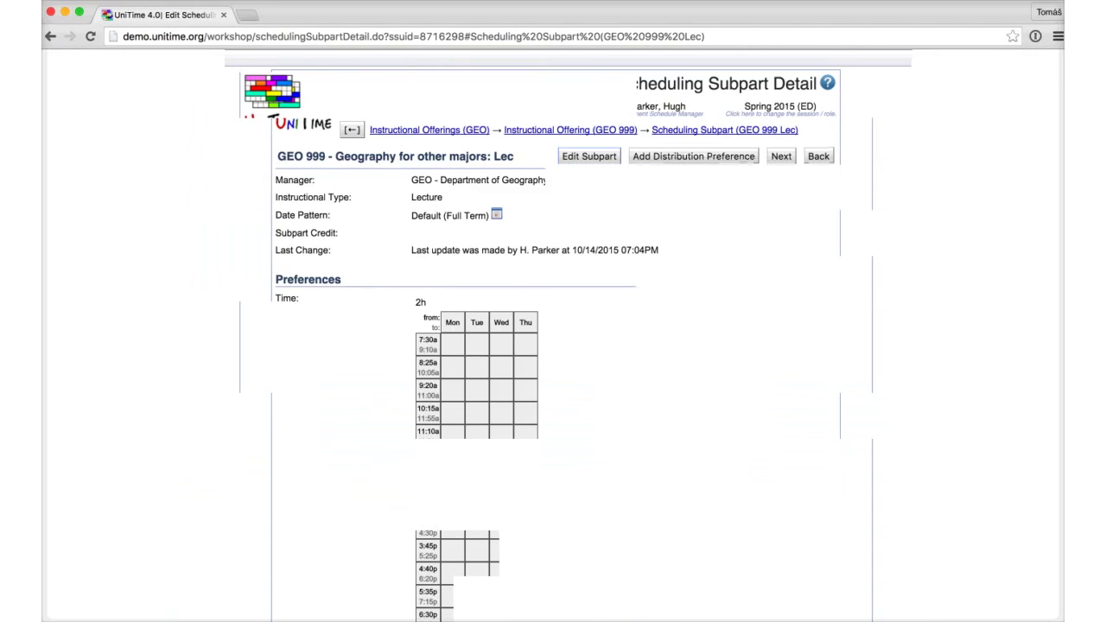
click(398, 324)
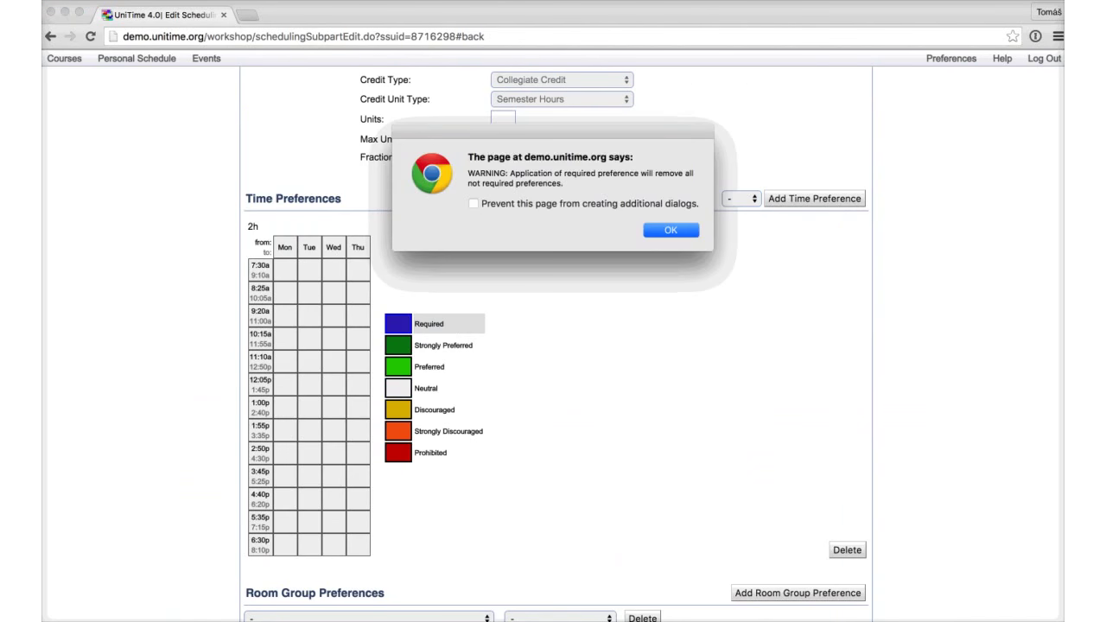
key(Return)
click(284, 247)
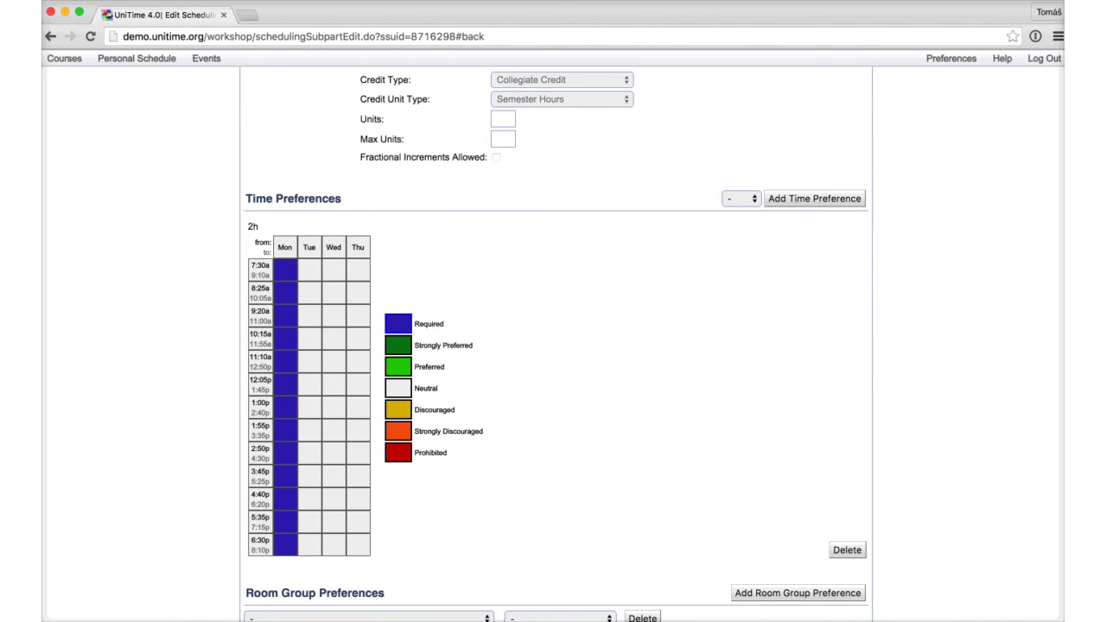
scroll(556, 344, down, 1)
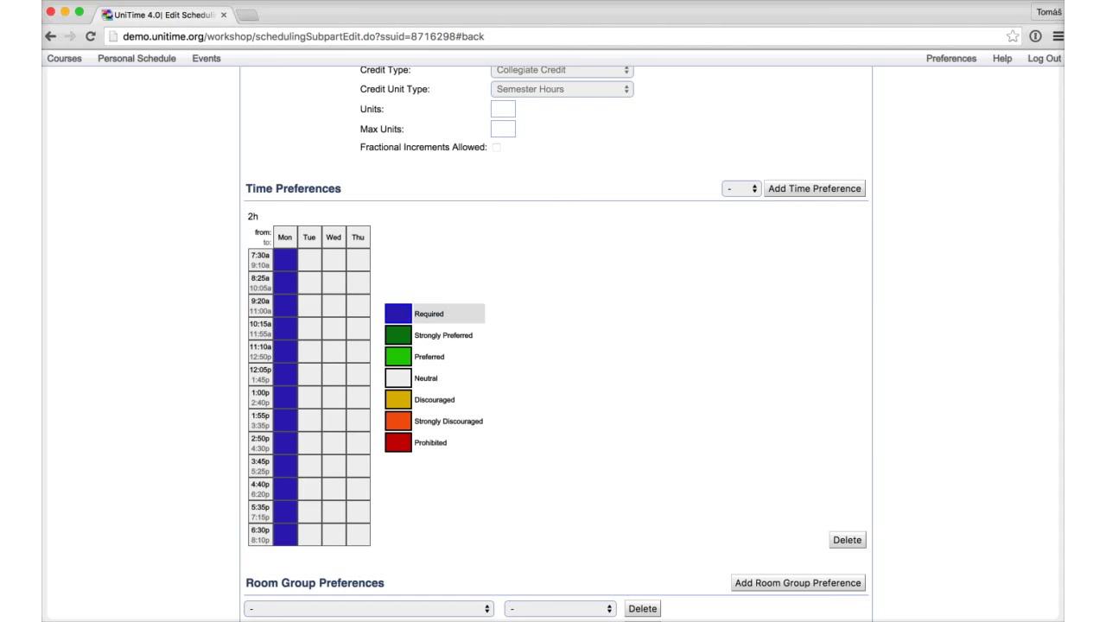
Step: Add room A 51 (40 seats) as a Prohibited room preference and update the subpart
click(432, 442)
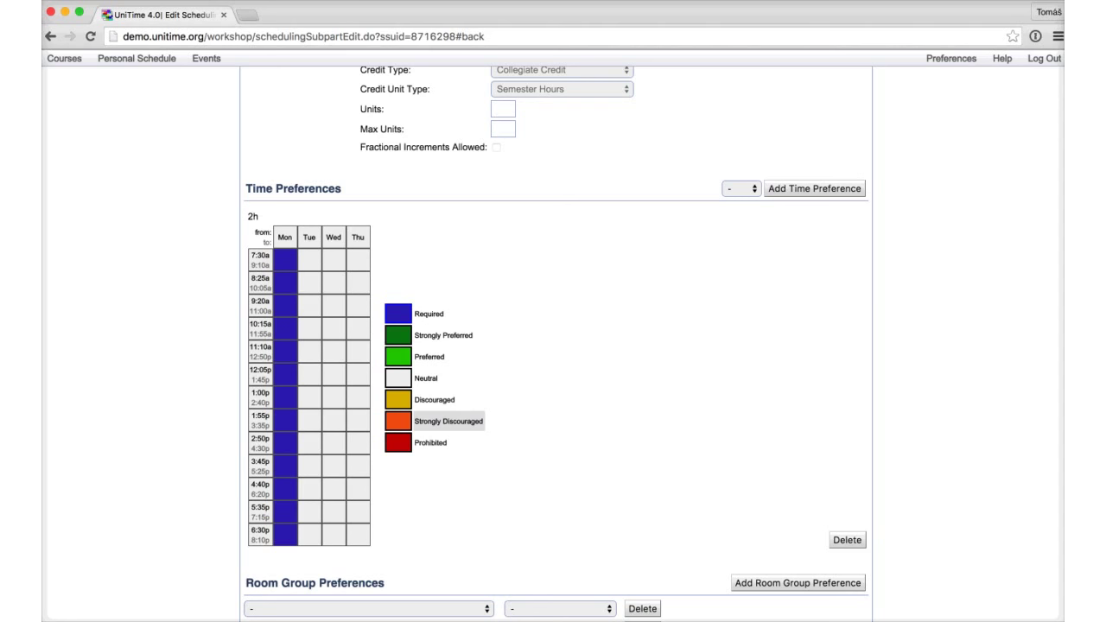
scroll(553, 345, down, 3)
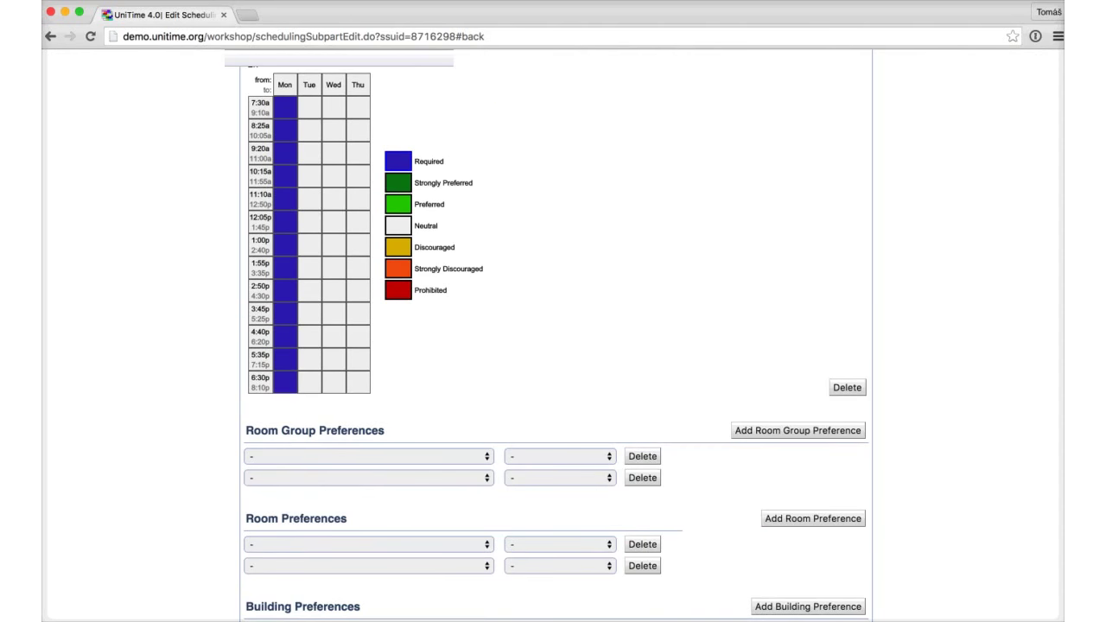
scroll(367, 478, down, 3)
click(367, 478)
click(560, 411)
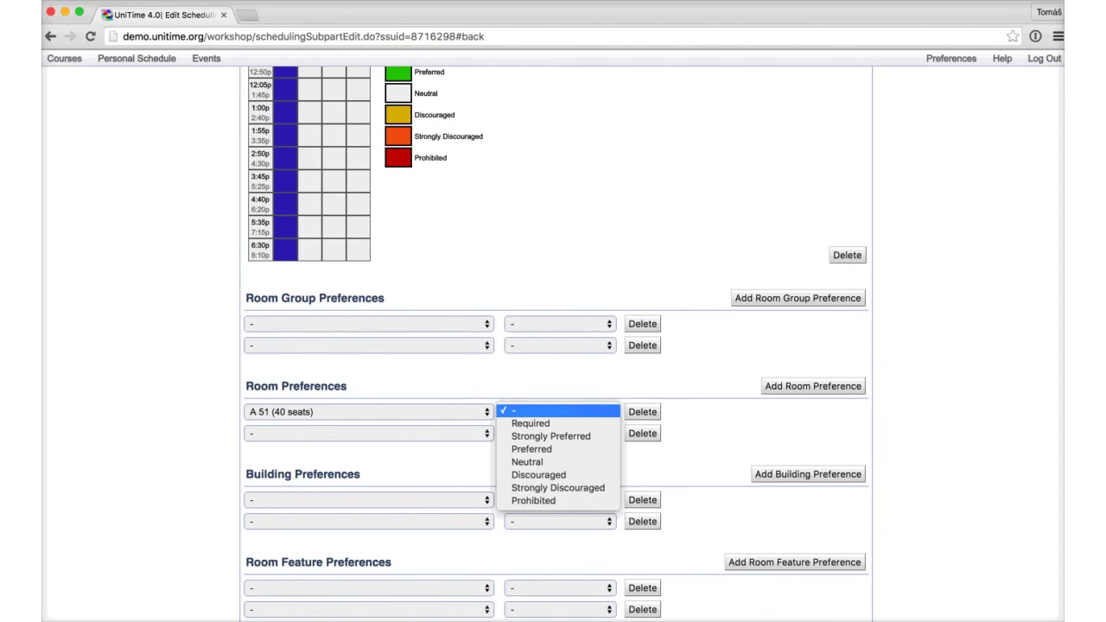
key(Return)
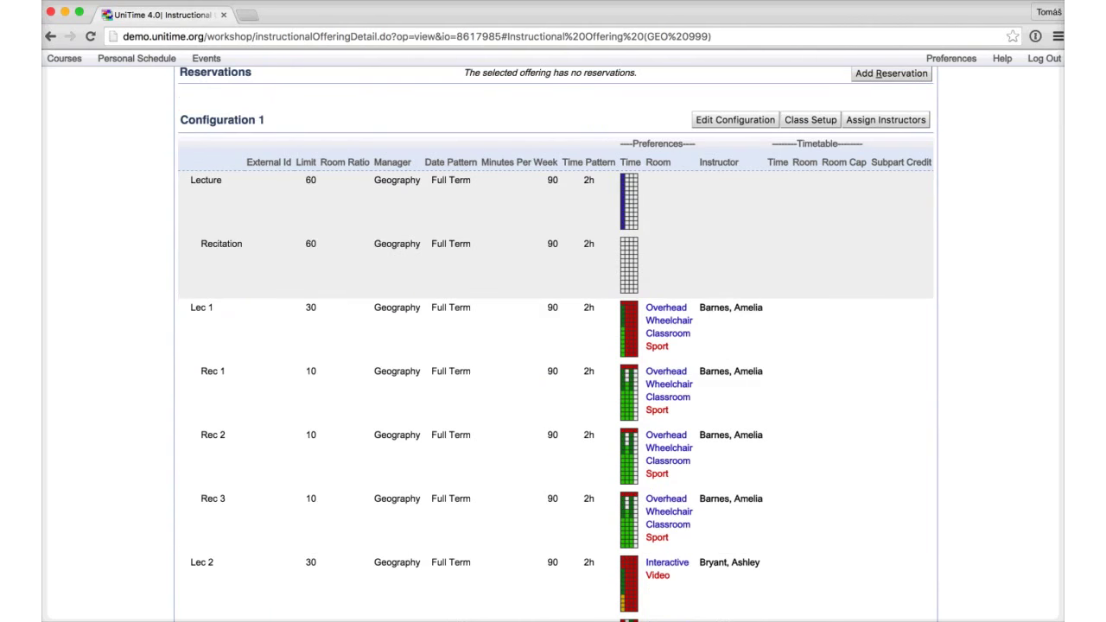
Step: Review Lec 1's class details, then return to the GEO 999 class list
mouse_move(629, 203)
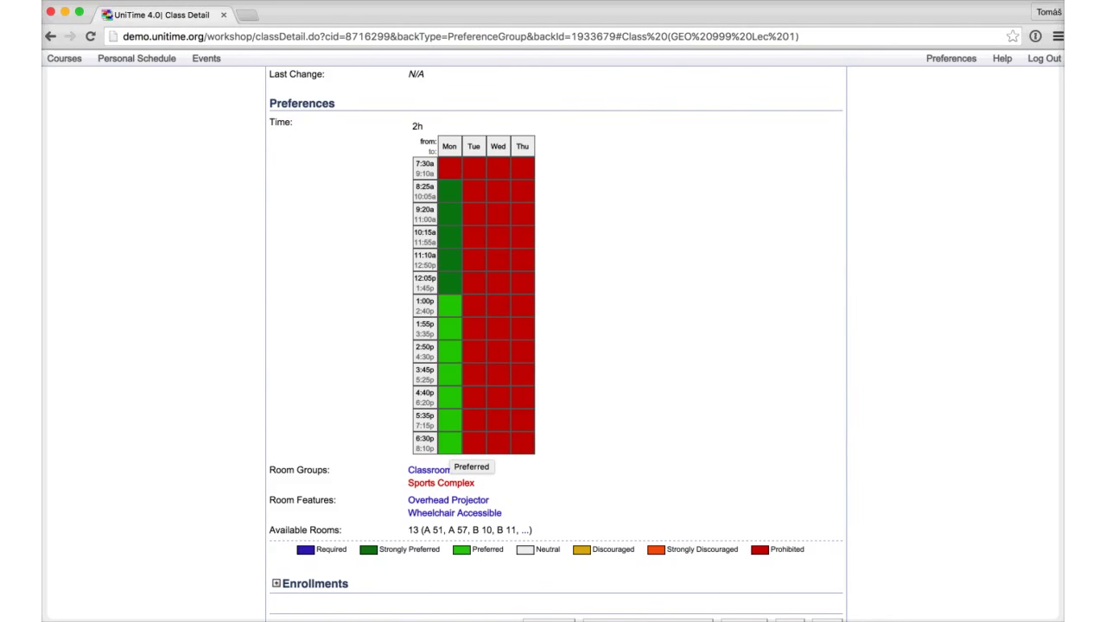
scroll(471, 454, up, 4)
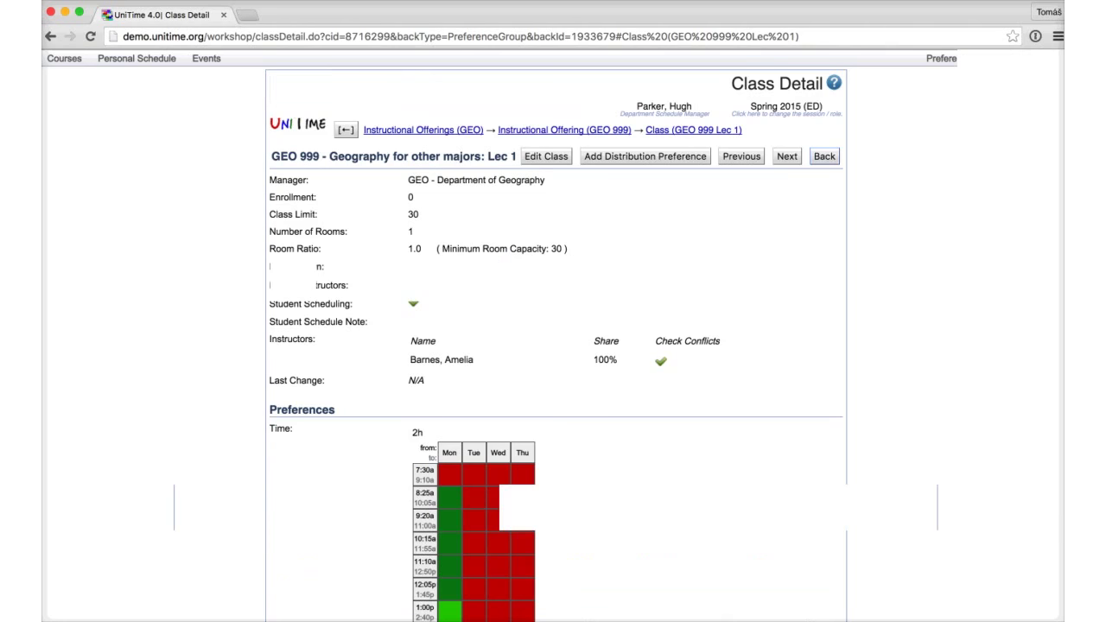
key(ctrl+alt+b)
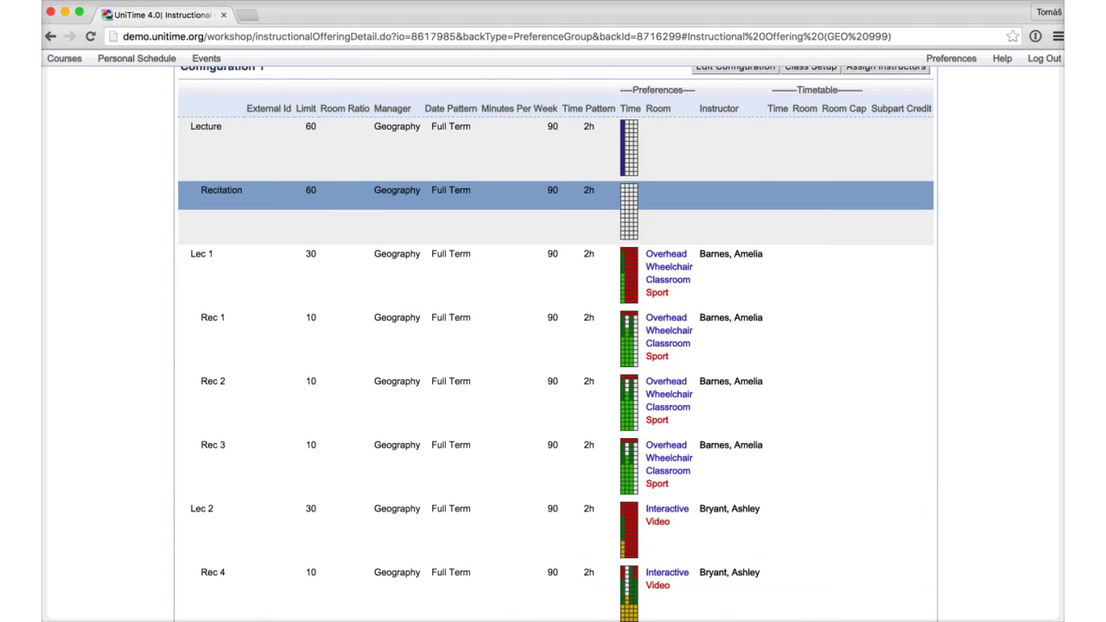
key(Down)
key(Down)
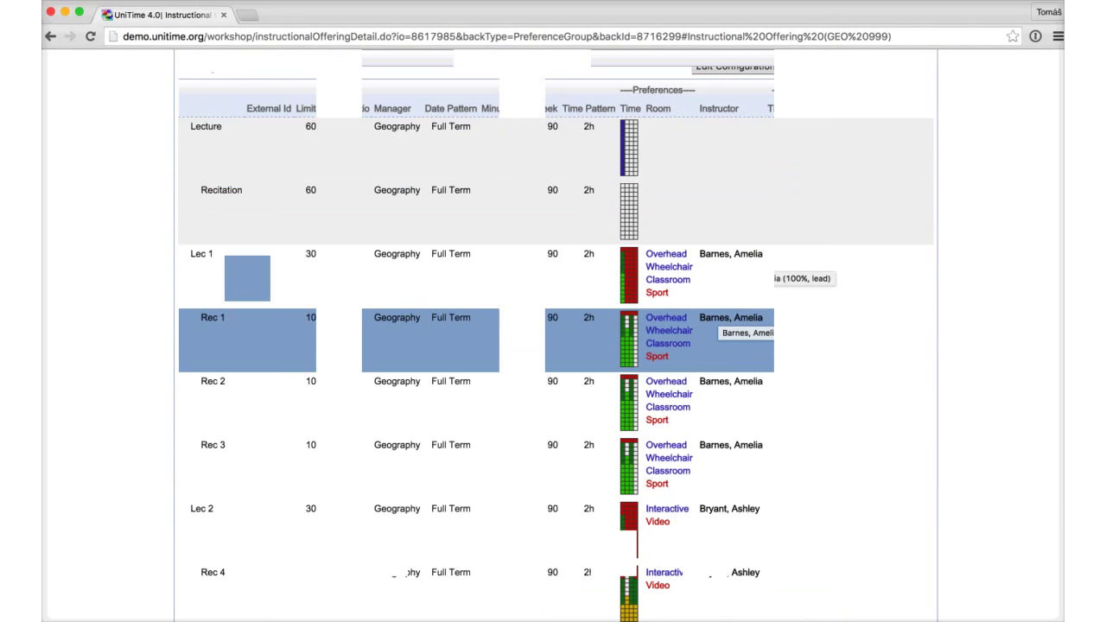
key(End)
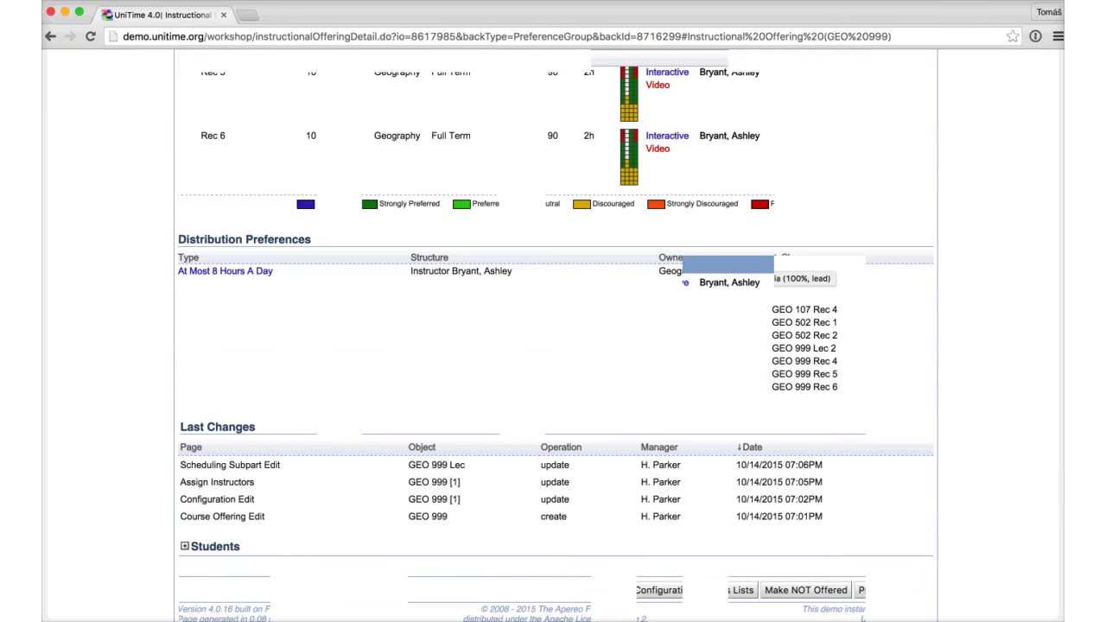
Step: Open the Lecture subpart details and start a new distribution preference for it
key(Up)
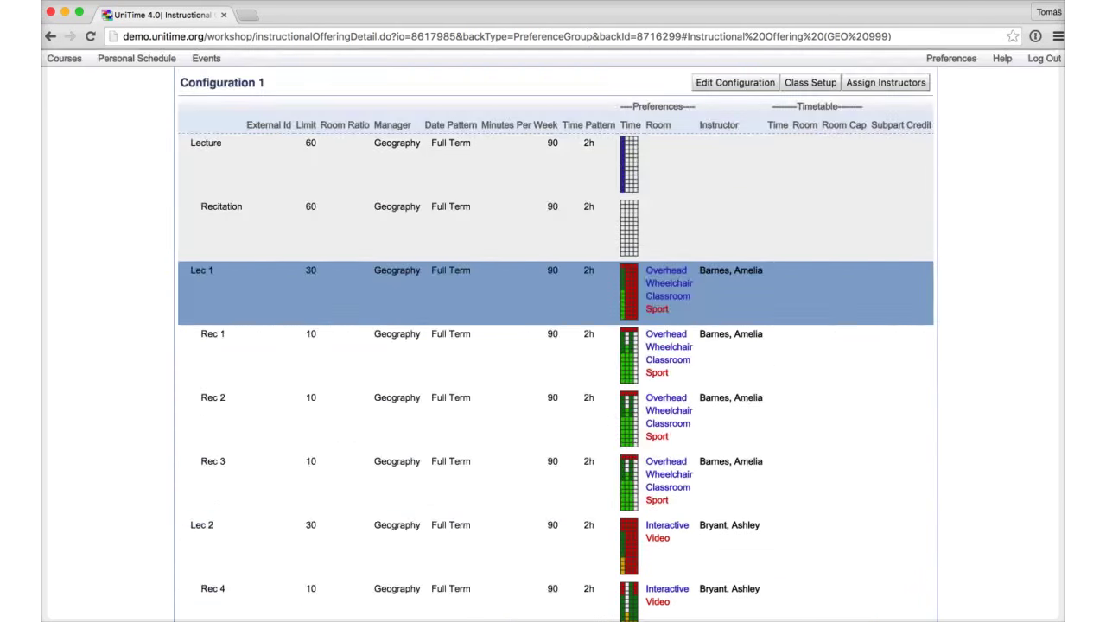
key(Up)
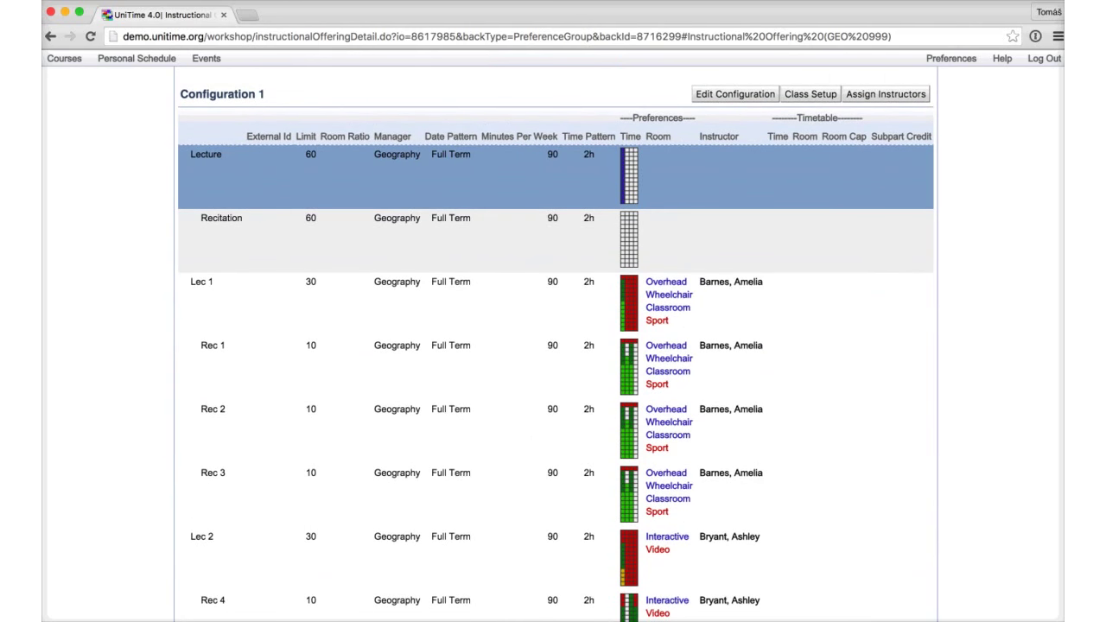
key(Down)
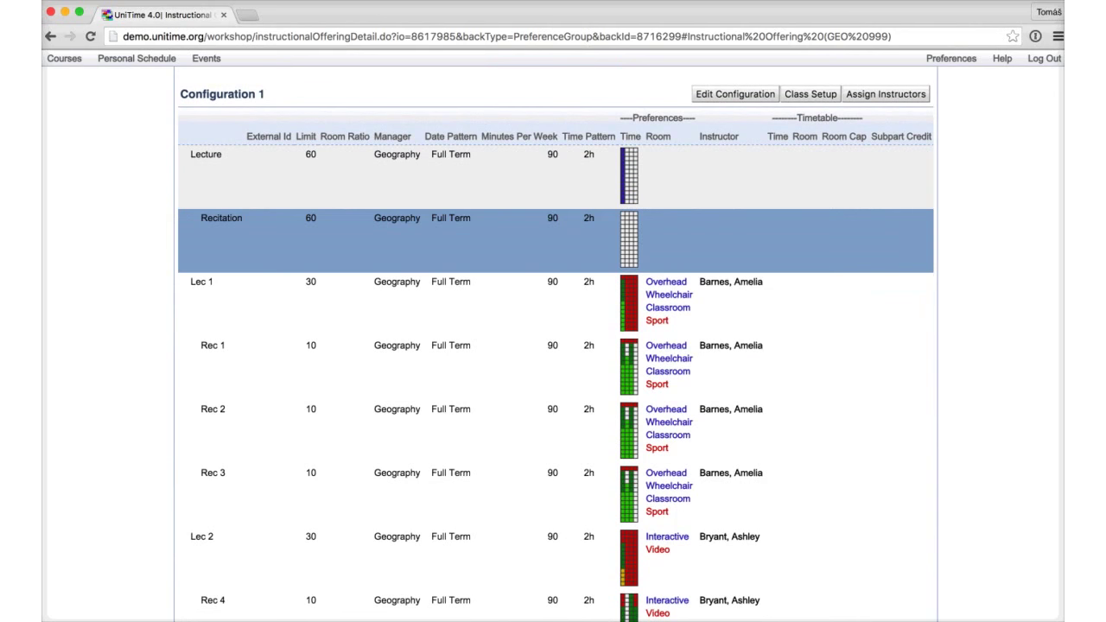
key(Up)
key(Return)
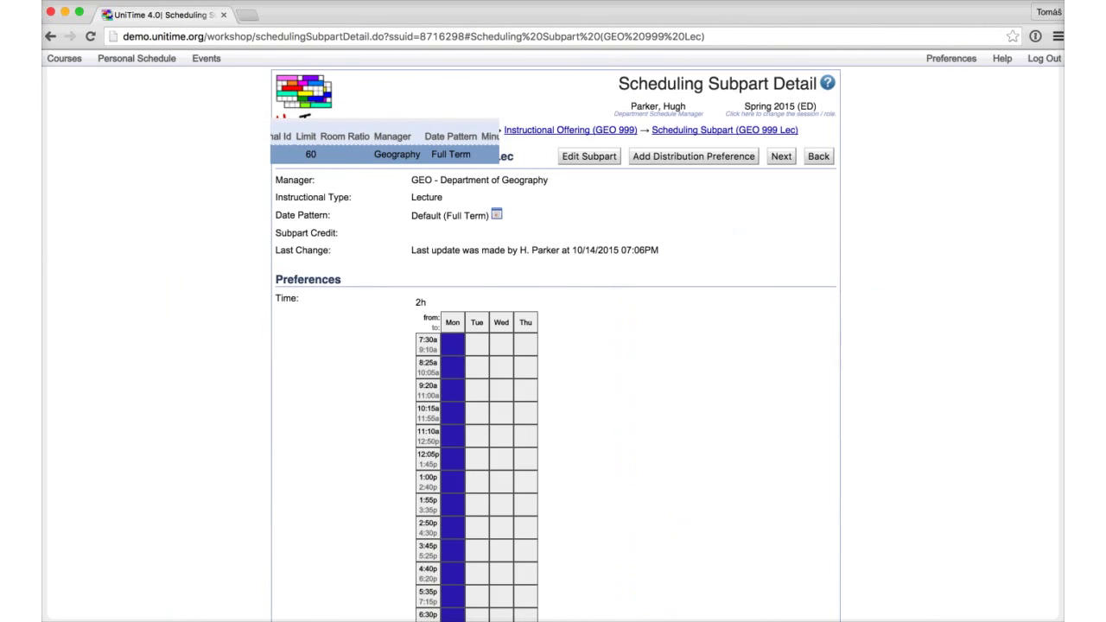
key(alt+a)
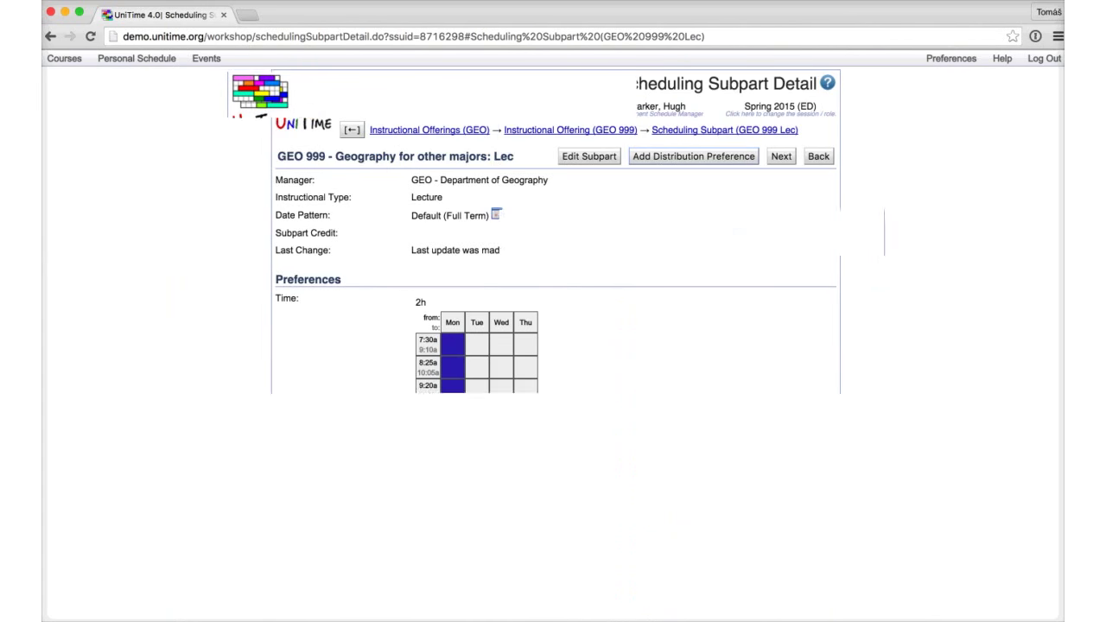
Step: Set the Precedence distribution to Progressive structure with Required preference
click(458, 181)
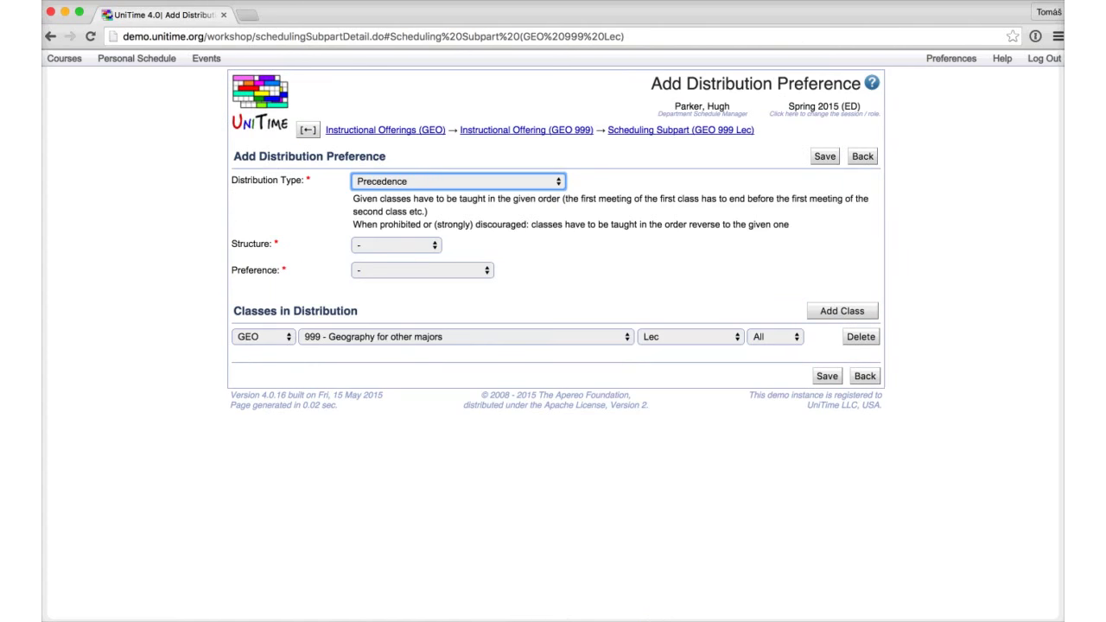
click(396, 244)
click(383, 268)
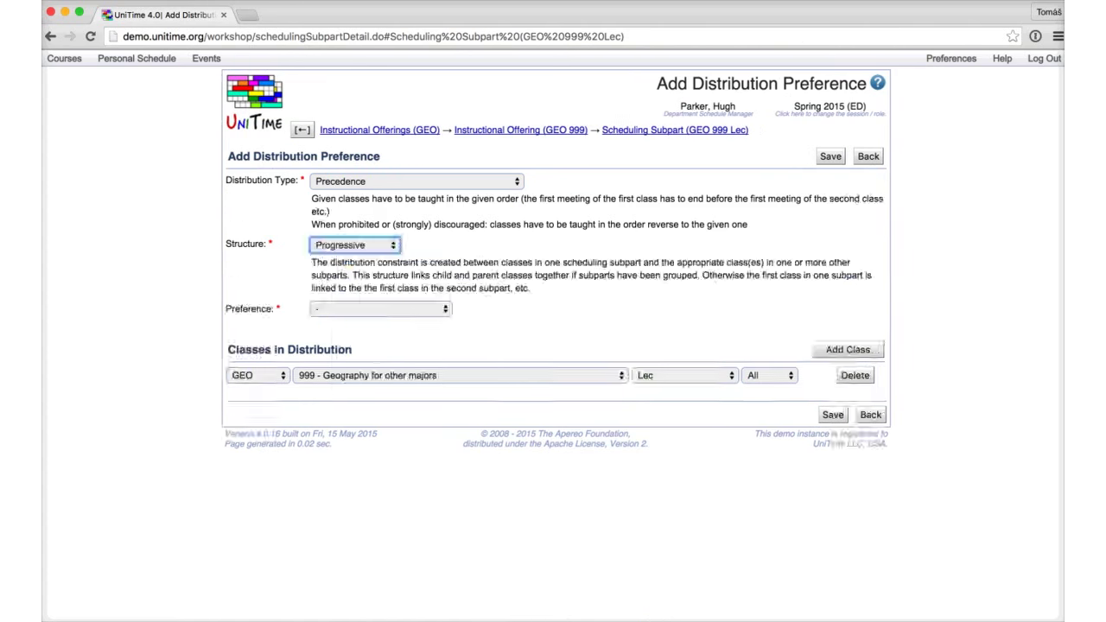
click(380, 308)
click(346, 314)
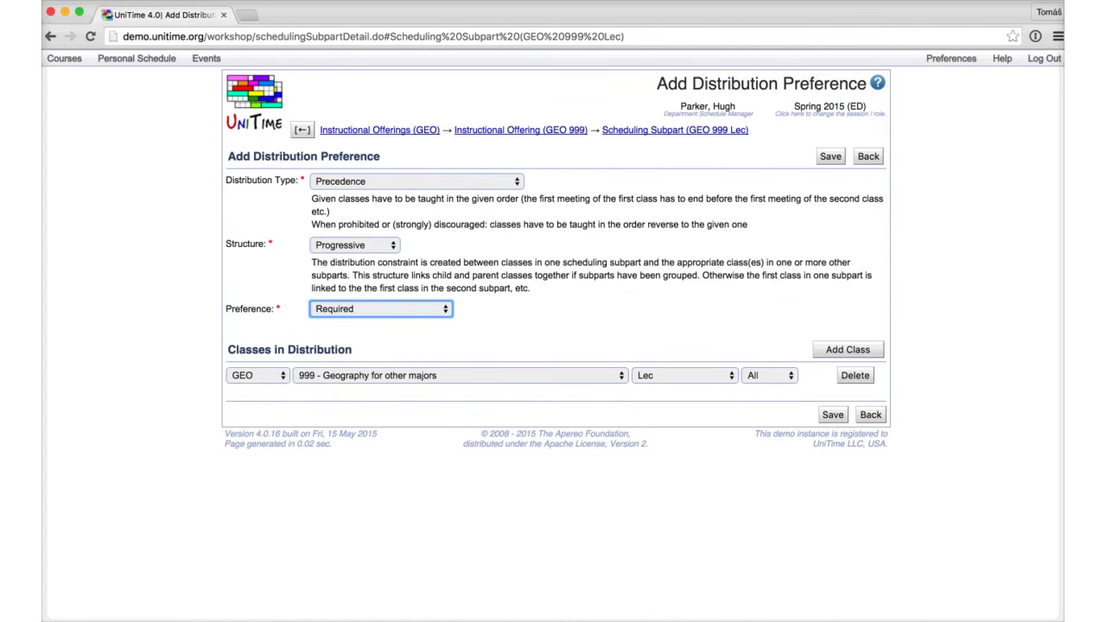
Step: Add GEO 999 Rec as the second class and save the Precedence preference
click(847, 349)
click(458, 397)
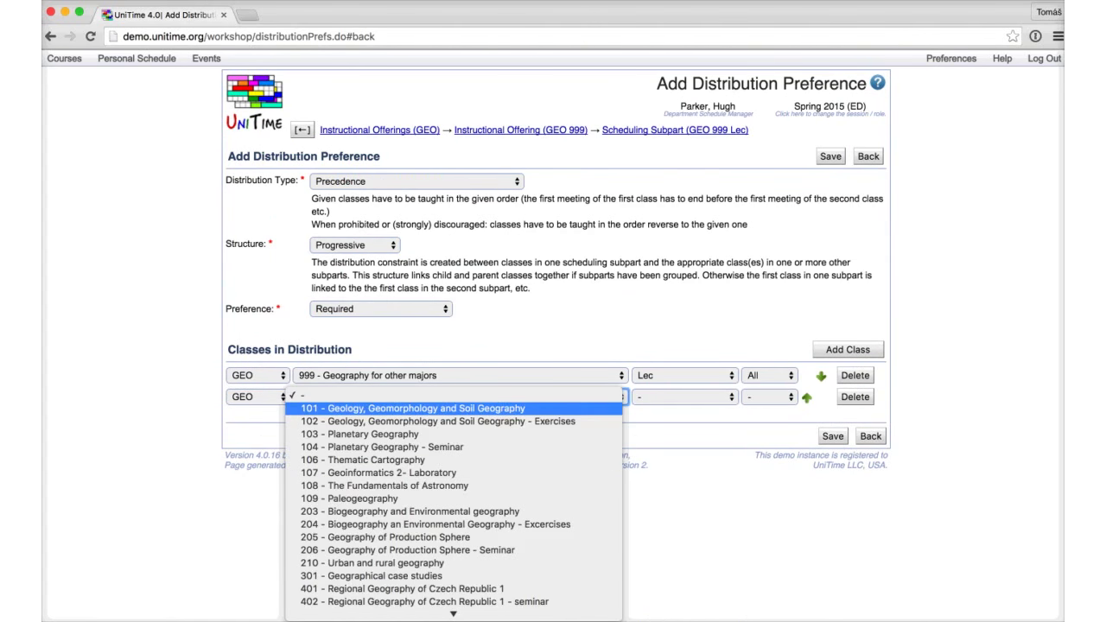
text(999 - Geography for other majors)
key(Return)
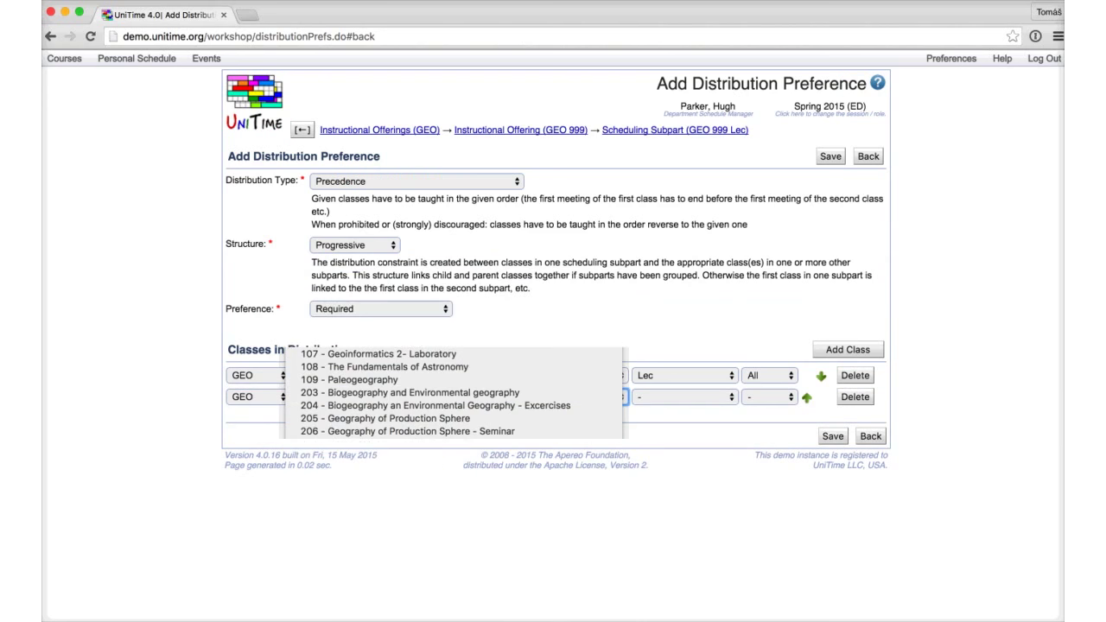
key(Tab)
key(space)
key(Down)
key(Down)
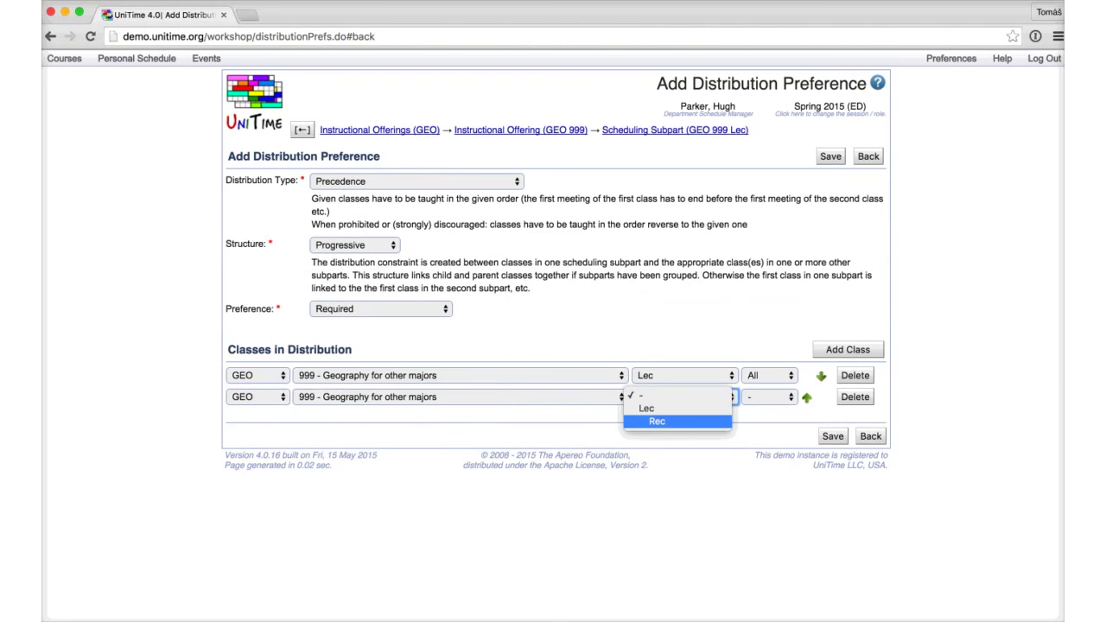
key(Return)
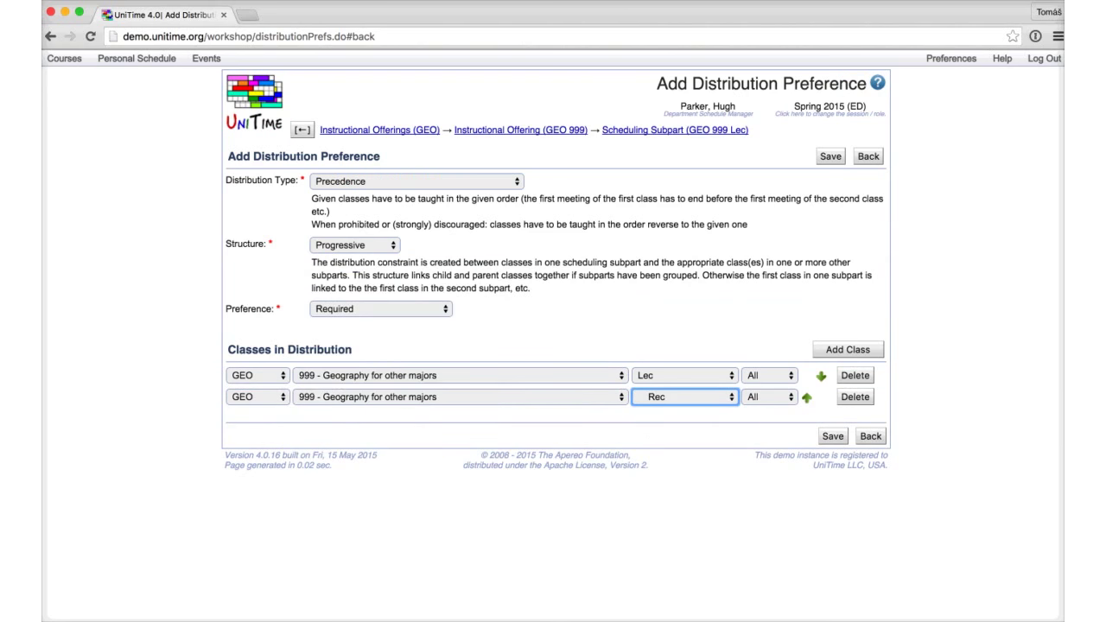
key(Return)
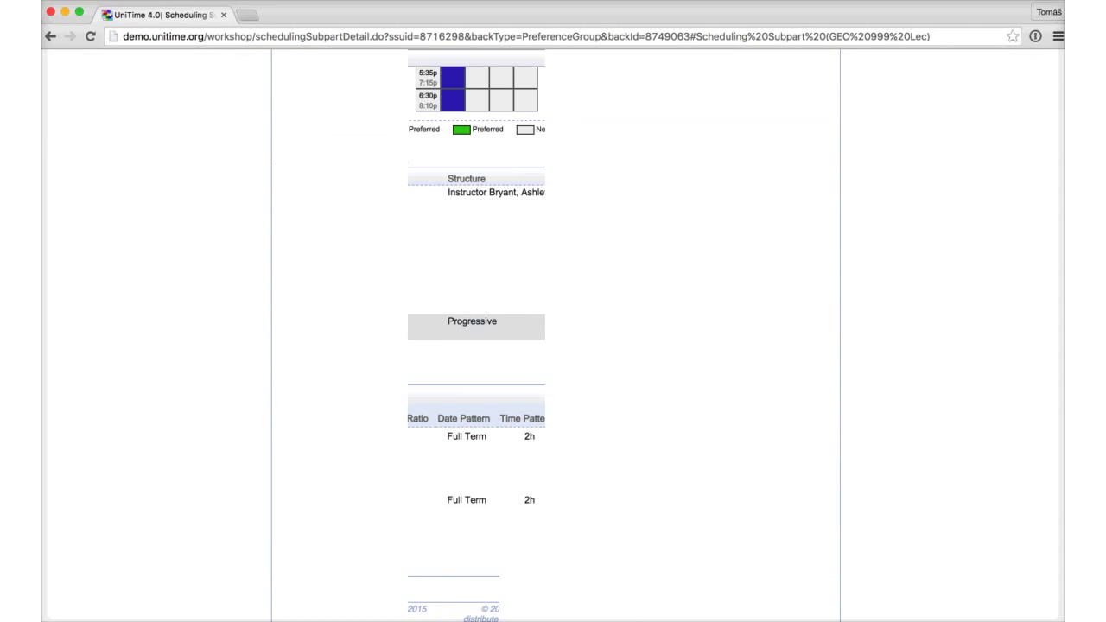
scroll(475, 329, up, 2)
Step: Point out Lec 1 and Rec 1–3, then open the Precedence distribution preference
scroll(552, 346, up, 5)
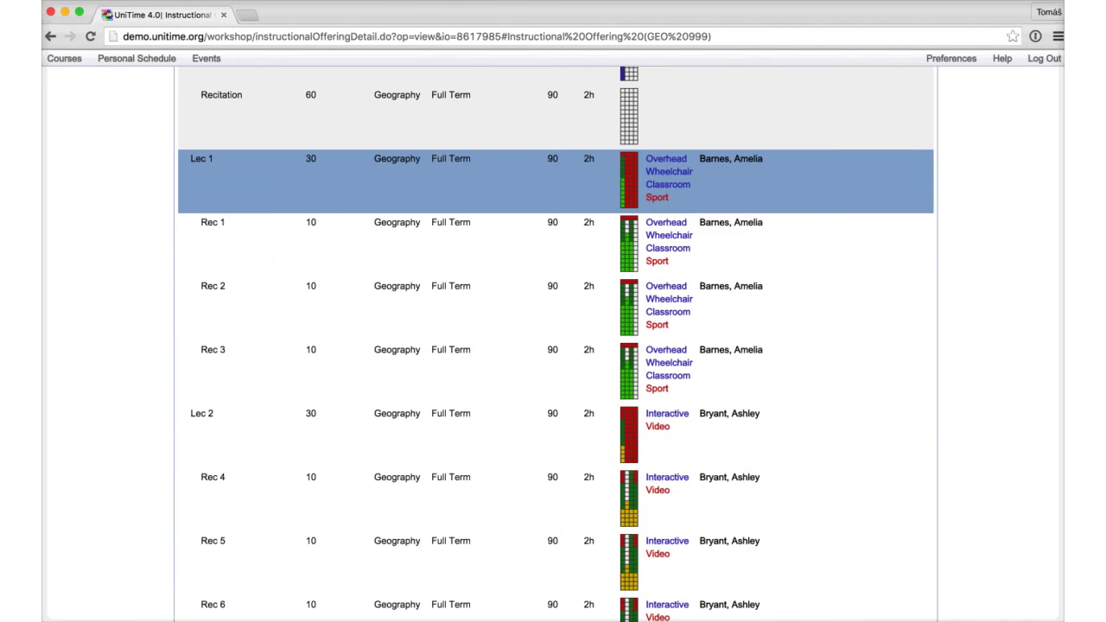
click(213, 222)
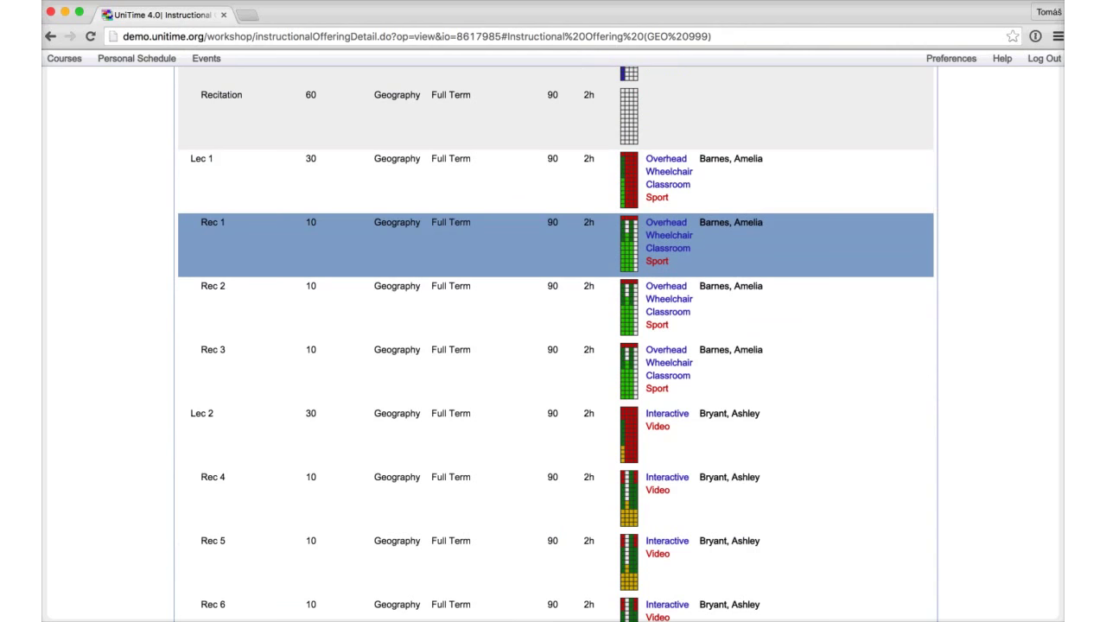
click(201, 158)
click(212, 286)
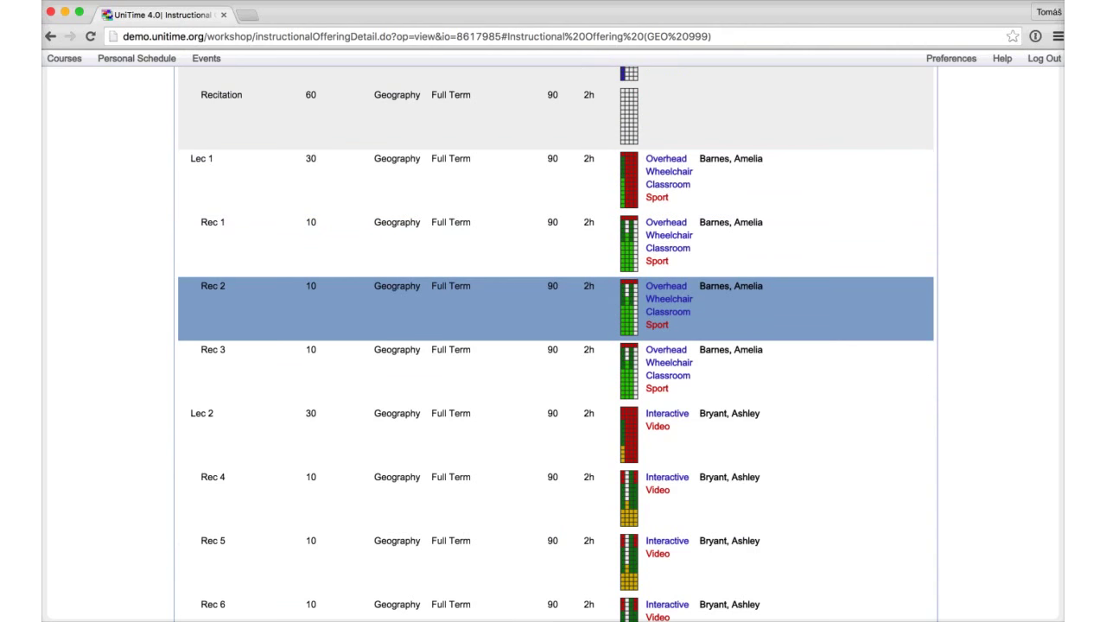
click(202, 158)
click(213, 349)
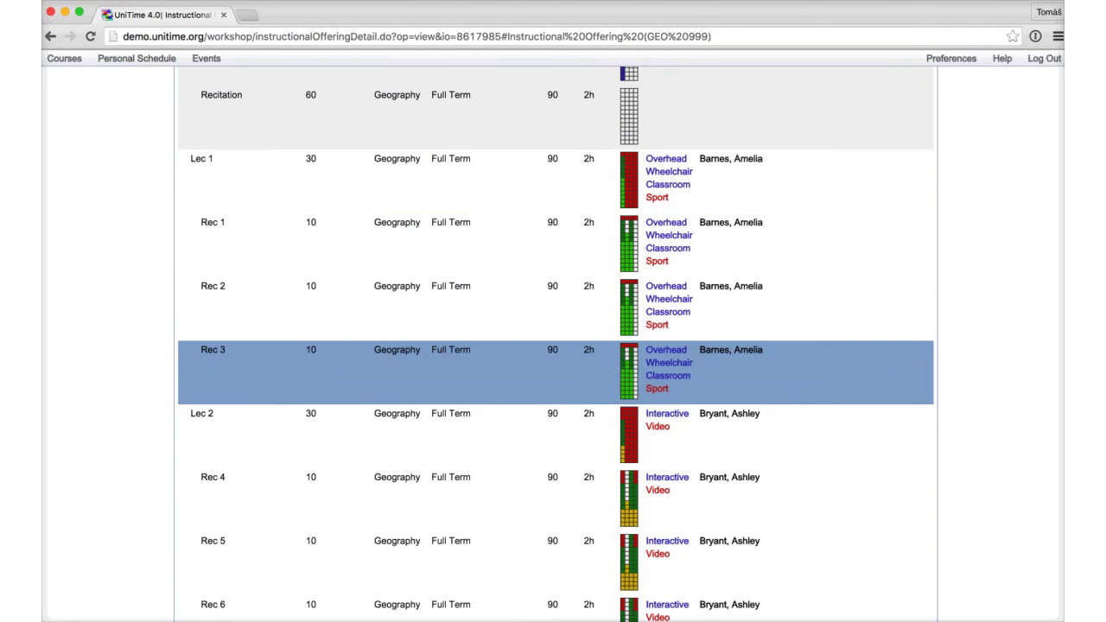
scroll(553, 345, down, 3)
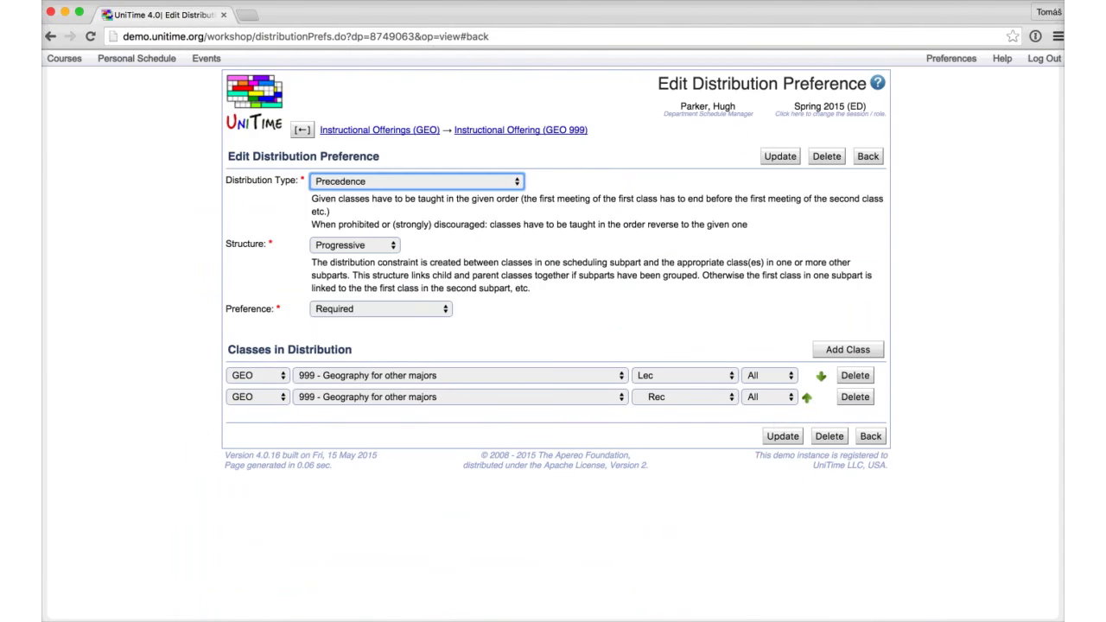
click(354, 245)
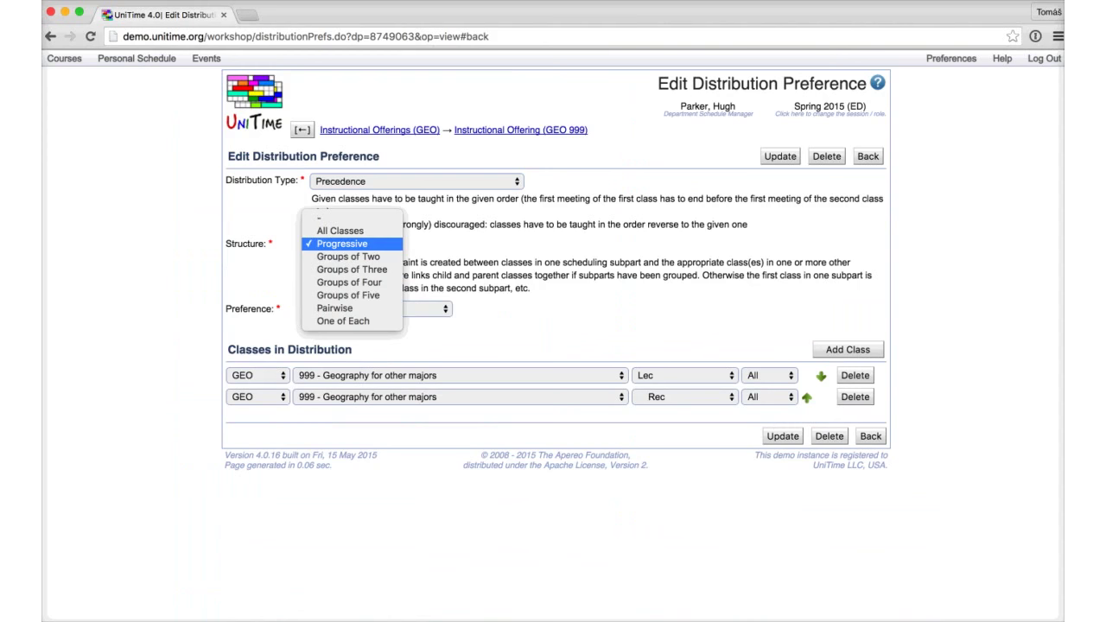
Step: Keep the Progressive structure and read the help on distribution preference structures
key(Return)
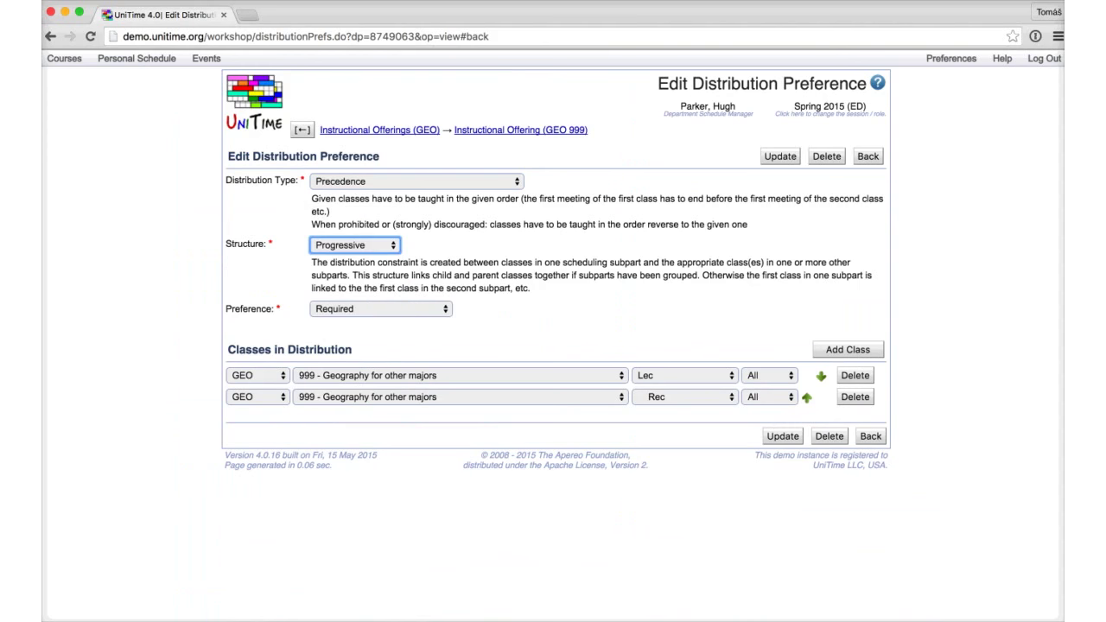
key(F1)
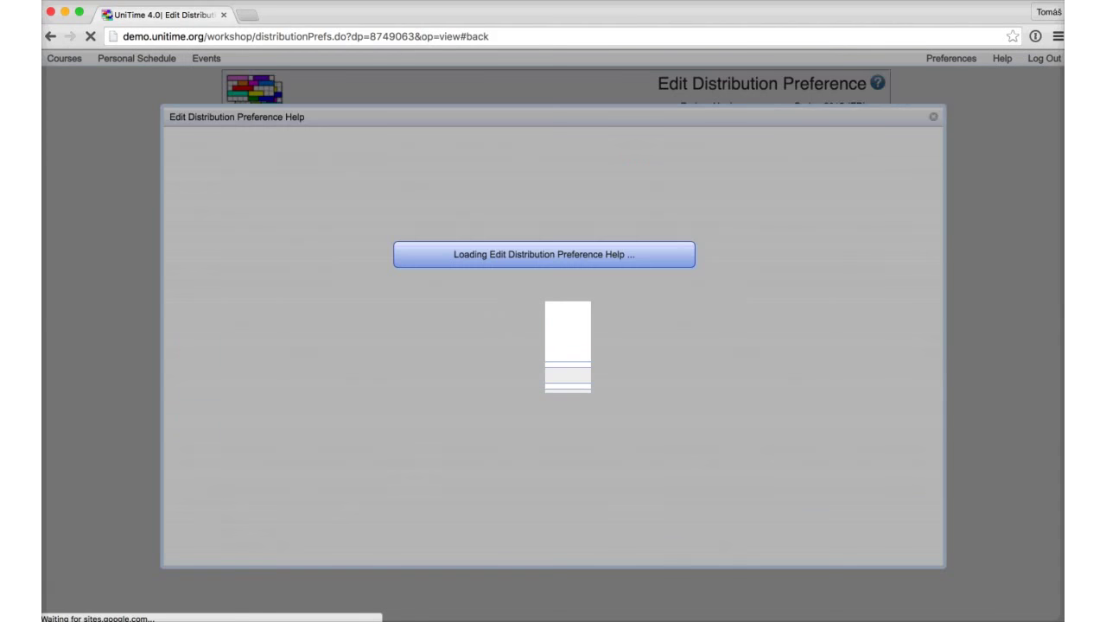
scroll(553, 346, down, 5)
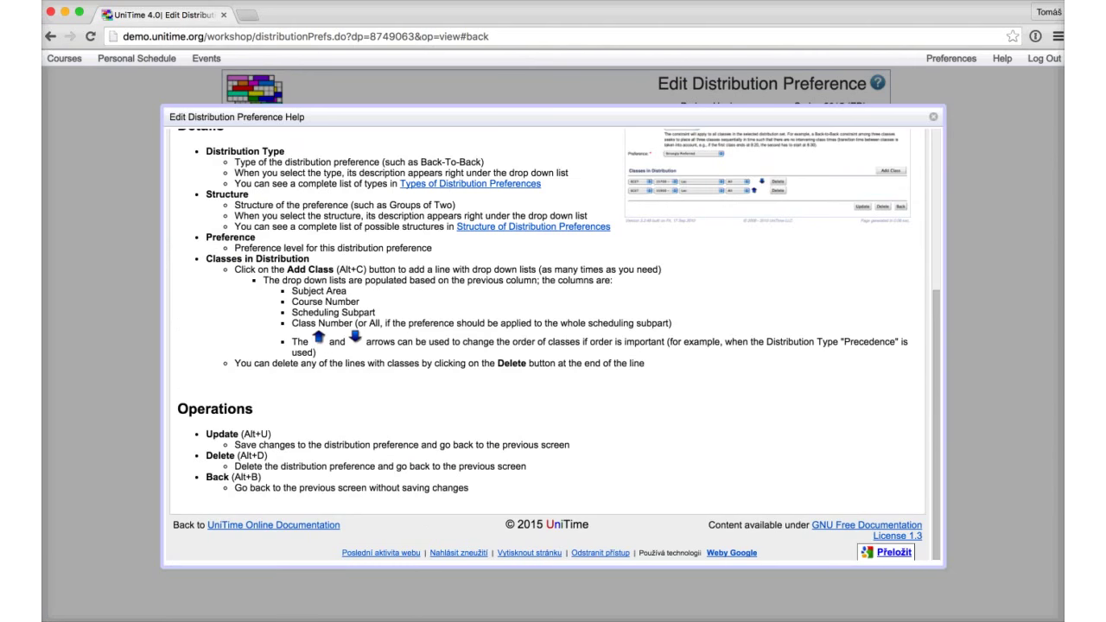
scroll(536, 313, up, 2)
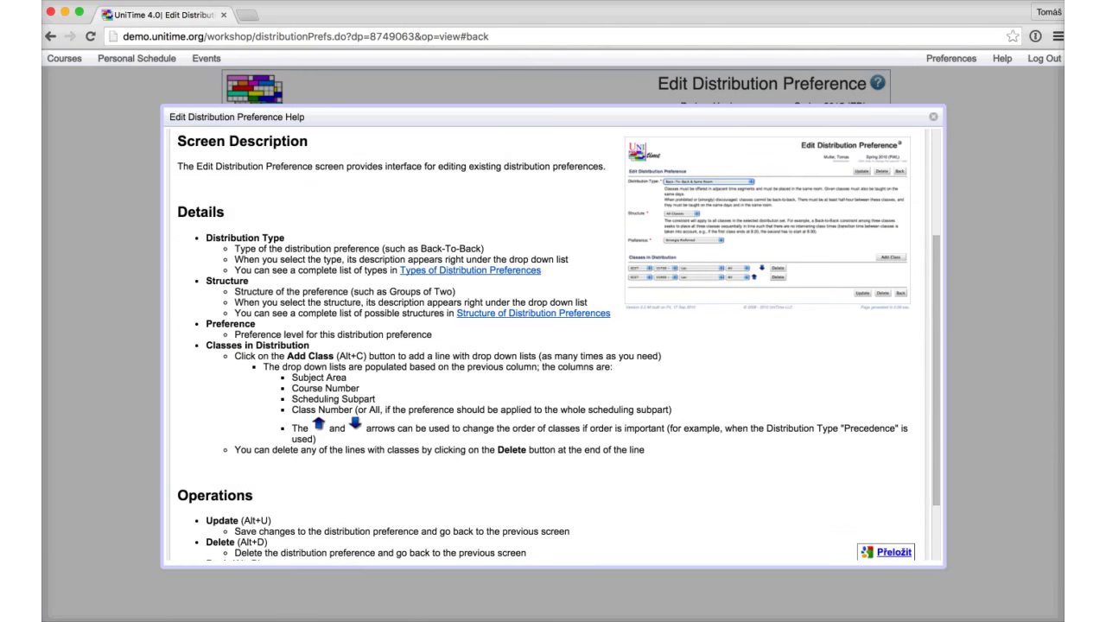
click(533, 313)
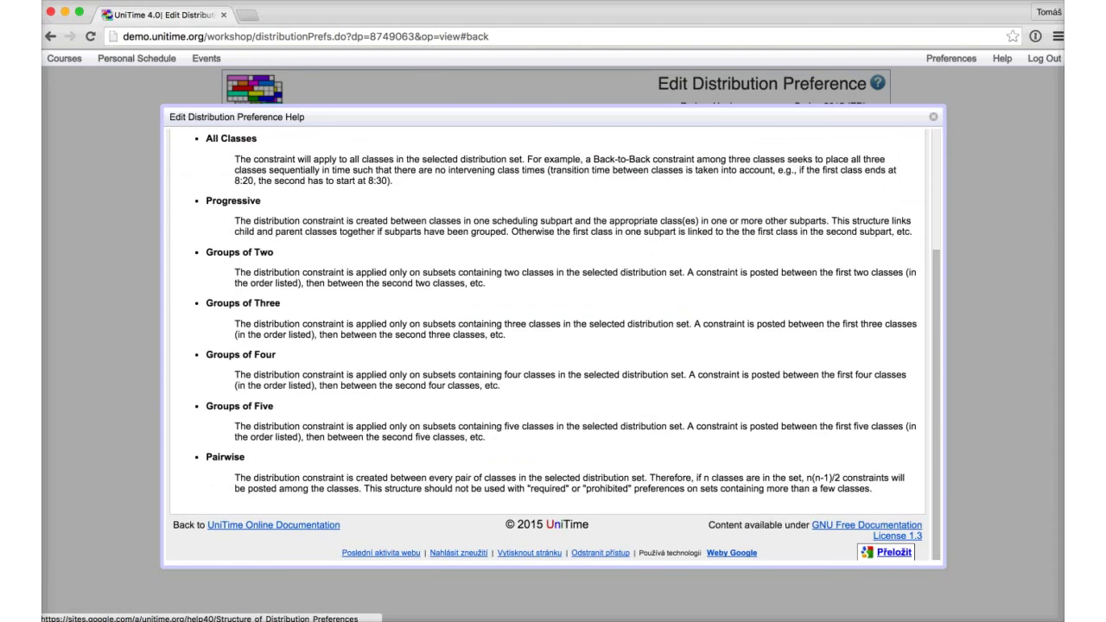
key(Escape)
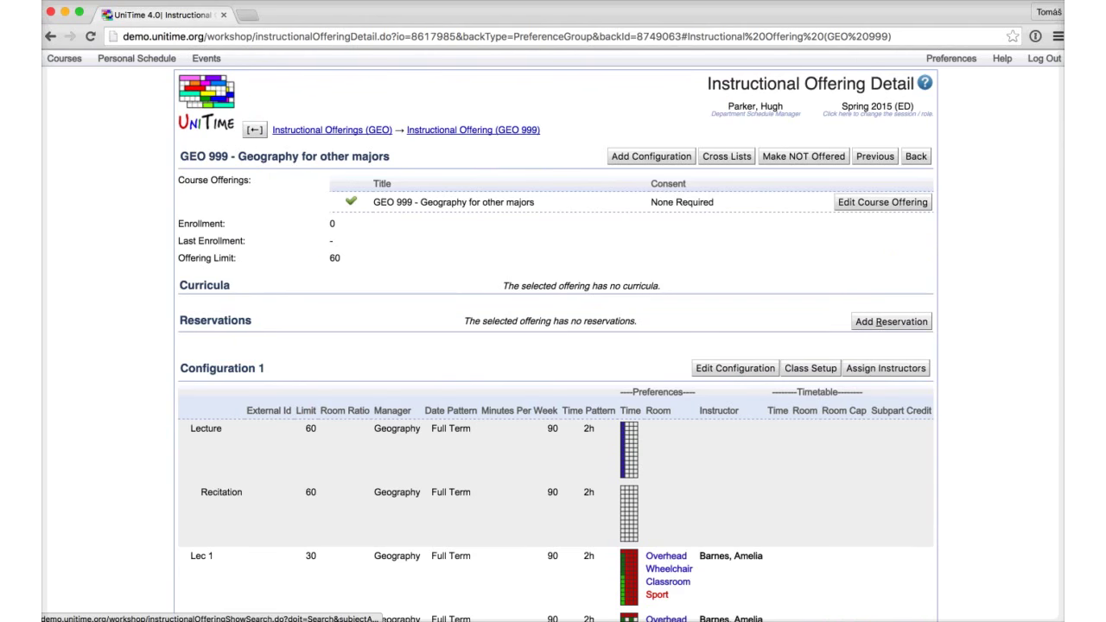
Step: Go from the GEO instructional offerings list to the Course Timetabling Solver page
click(331, 129)
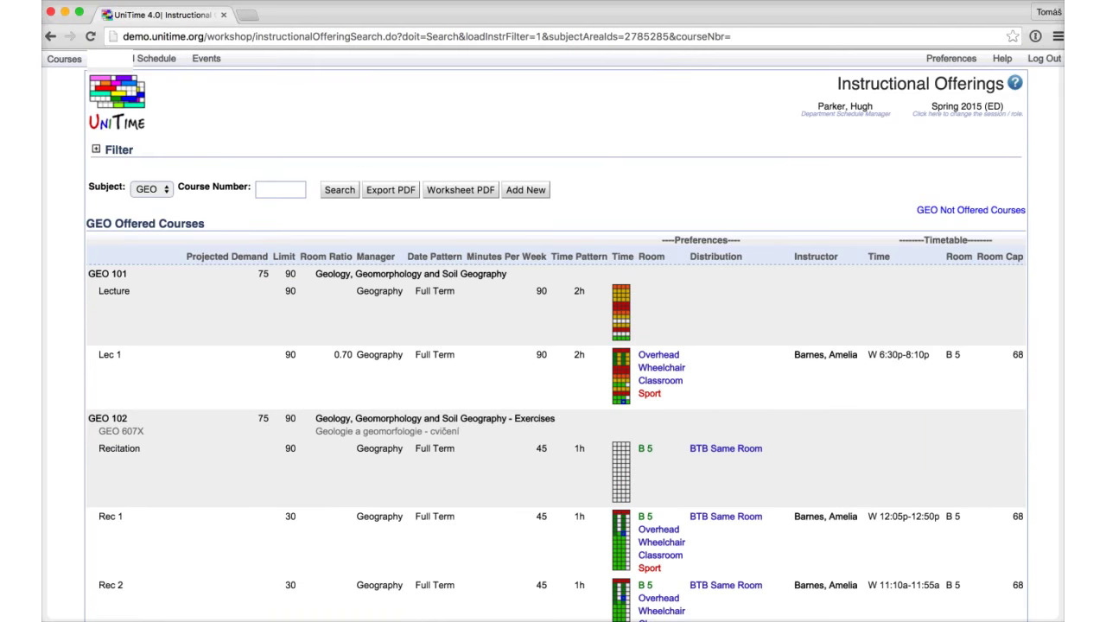
click(64, 58)
mouse_move(86, 98)
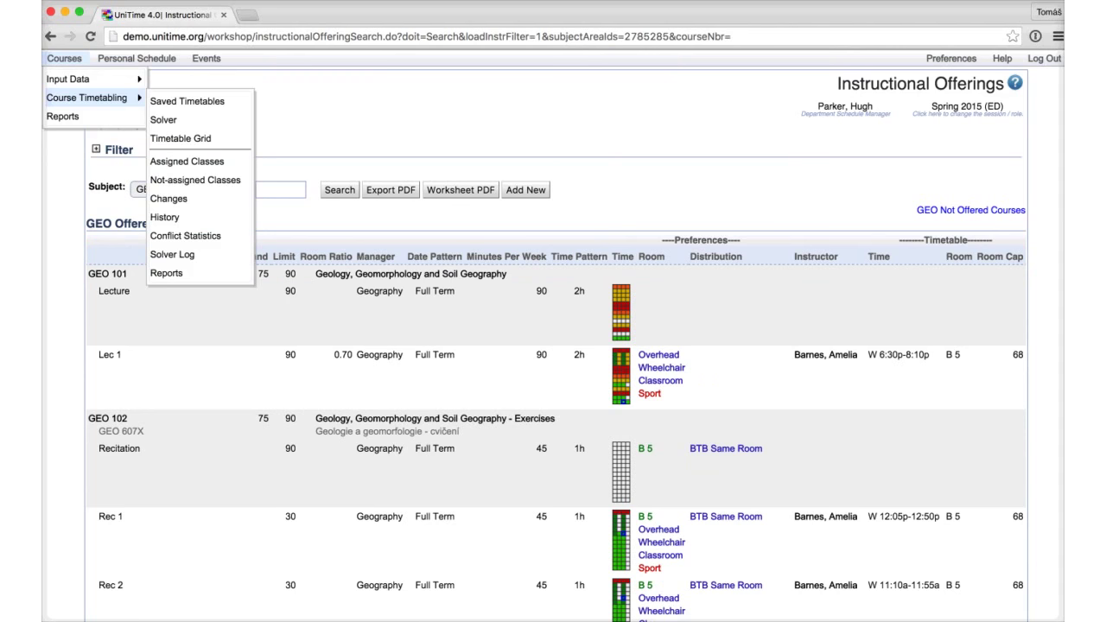
click(164, 119)
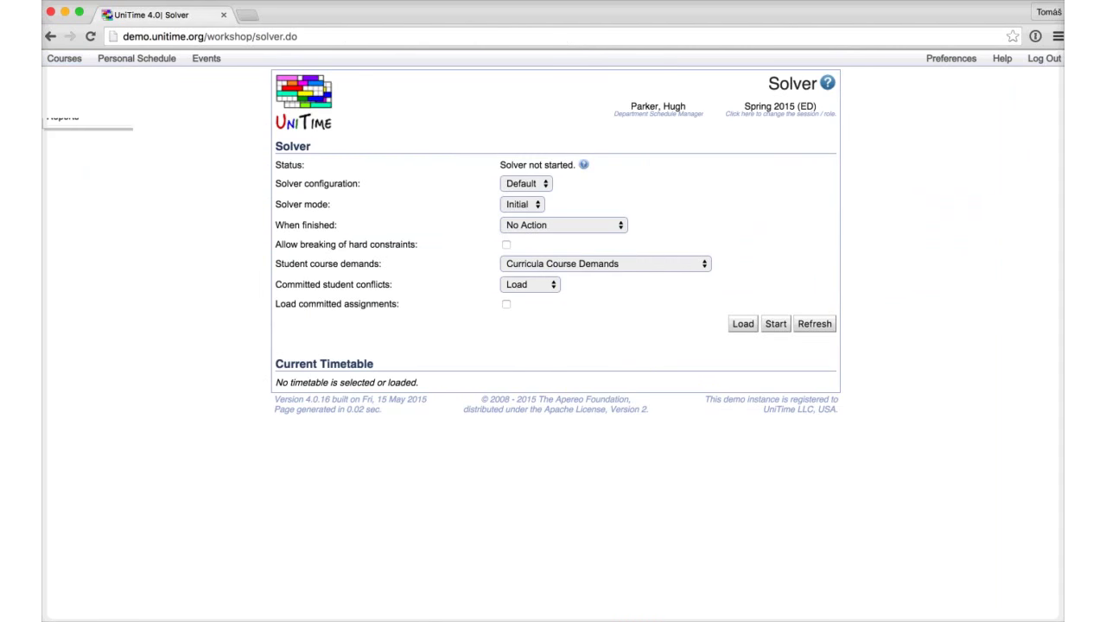
click(64, 58)
mouse_move(69, 78)
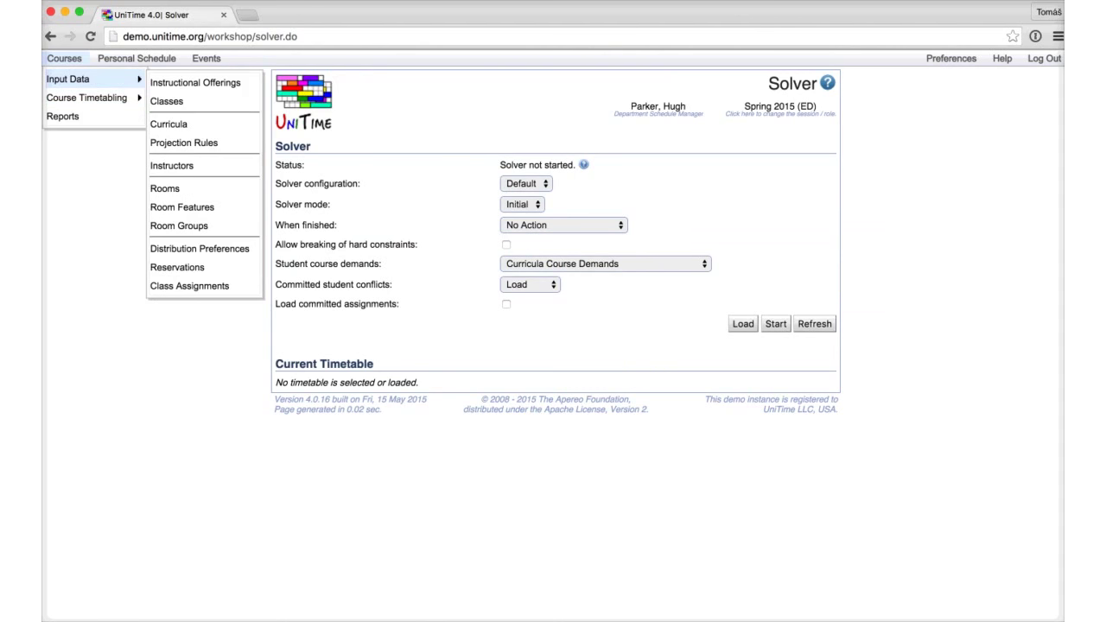
mouse_move(86, 98)
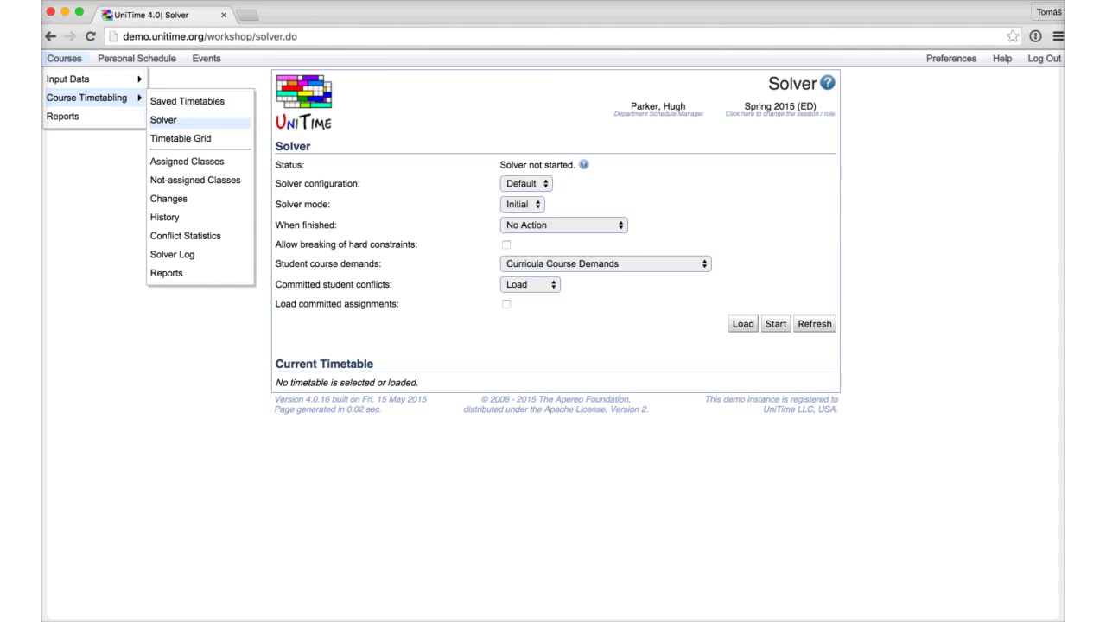
click(163, 119)
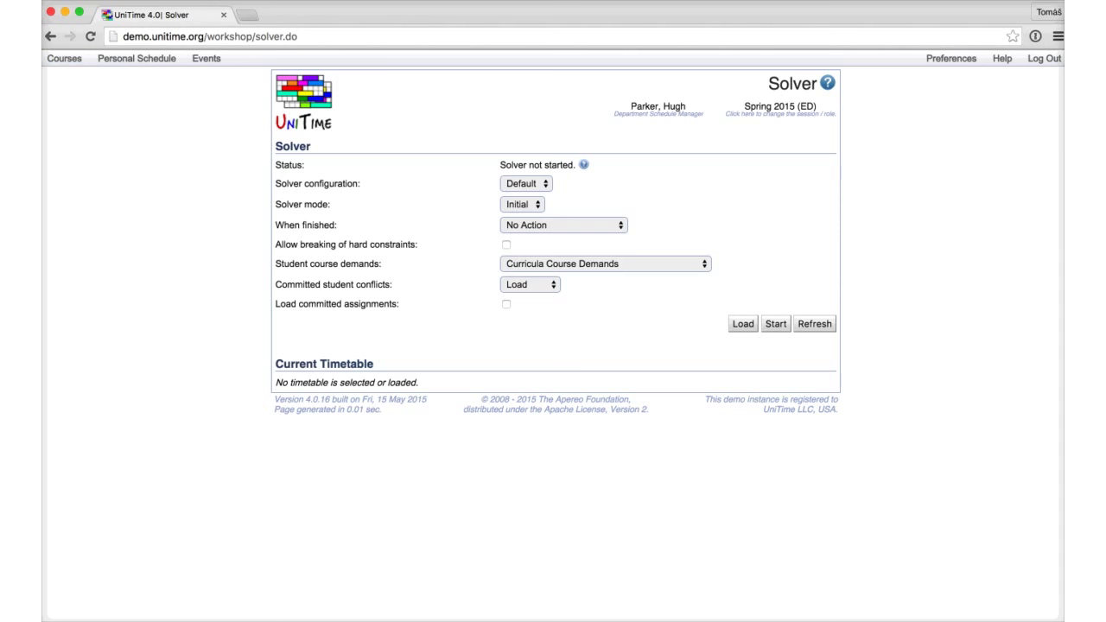
click(525, 183)
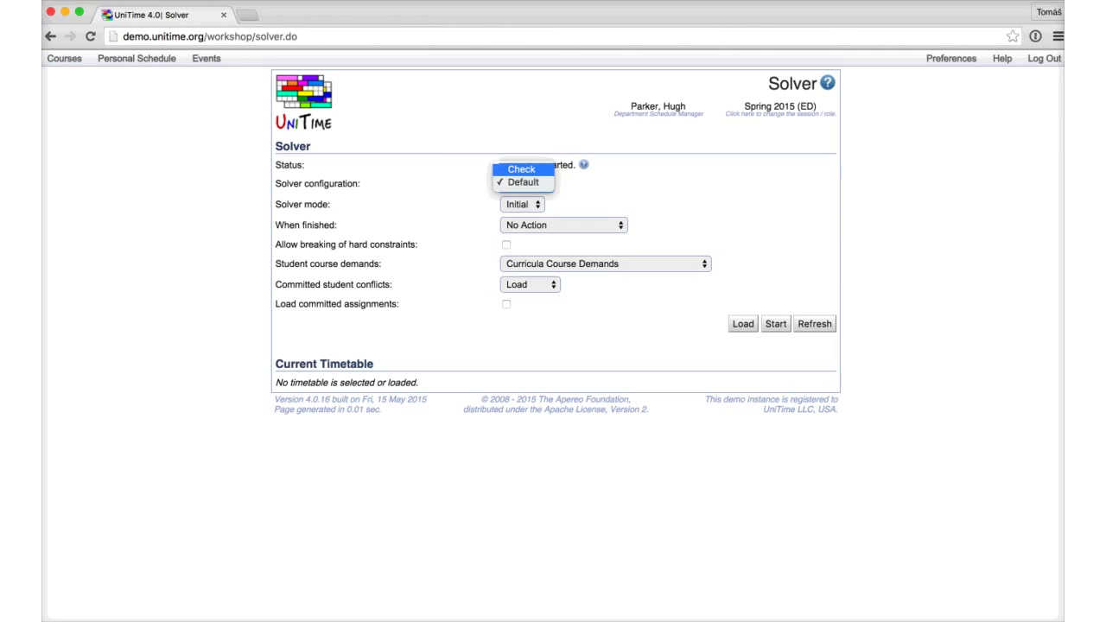
Step: Load Geography with the Check configuration, reaching 48/48 assigned at solution value 0.29
click(523, 165)
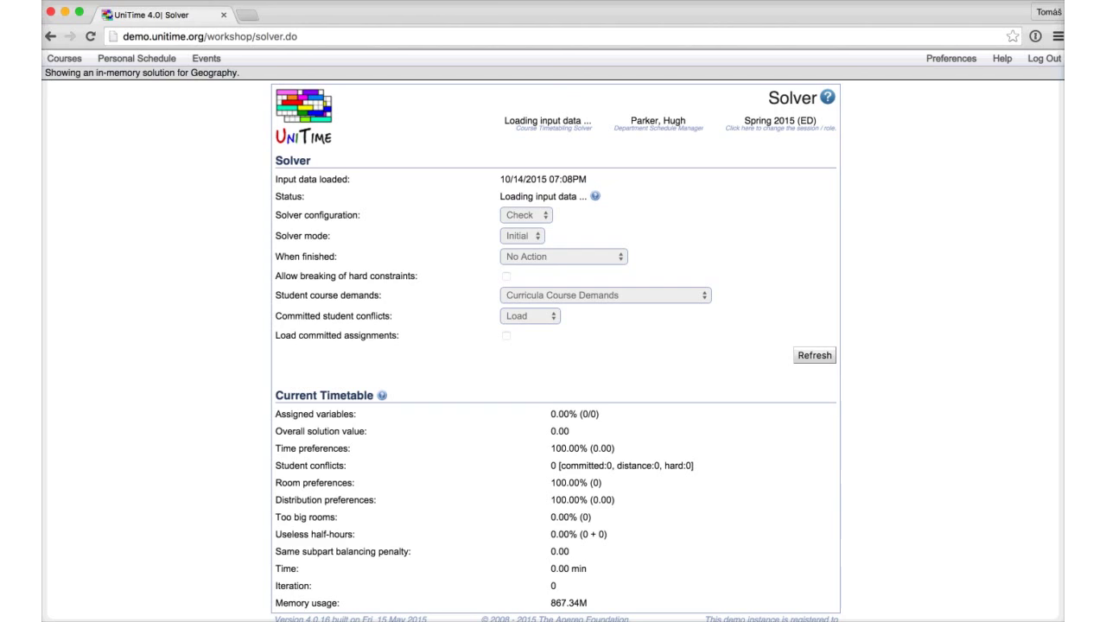
mouse_move(595, 196)
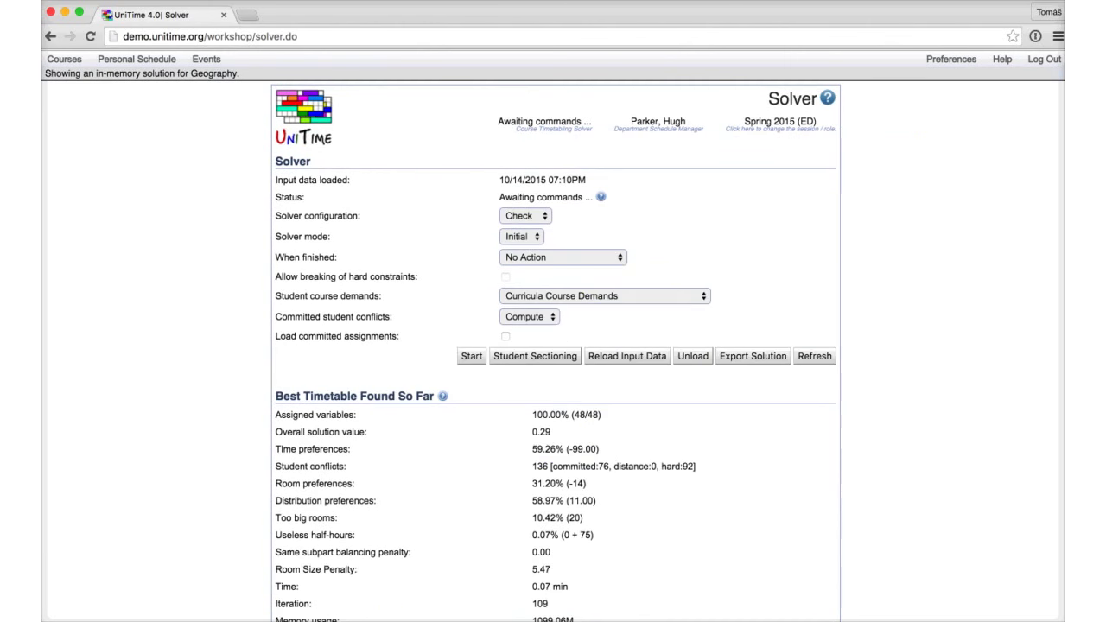
scroll(552, 345, down, 1)
Step: Highlight the 100.00% (48/48) assigned result and open Conflict Statistics
drag(282, 381, 601, 381)
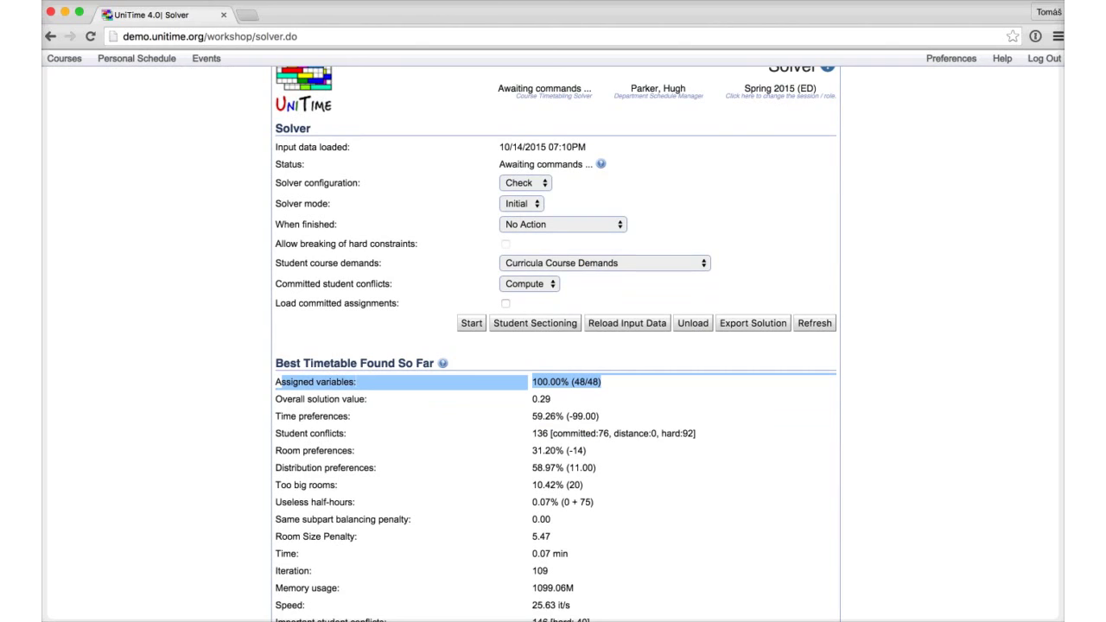
click(64, 58)
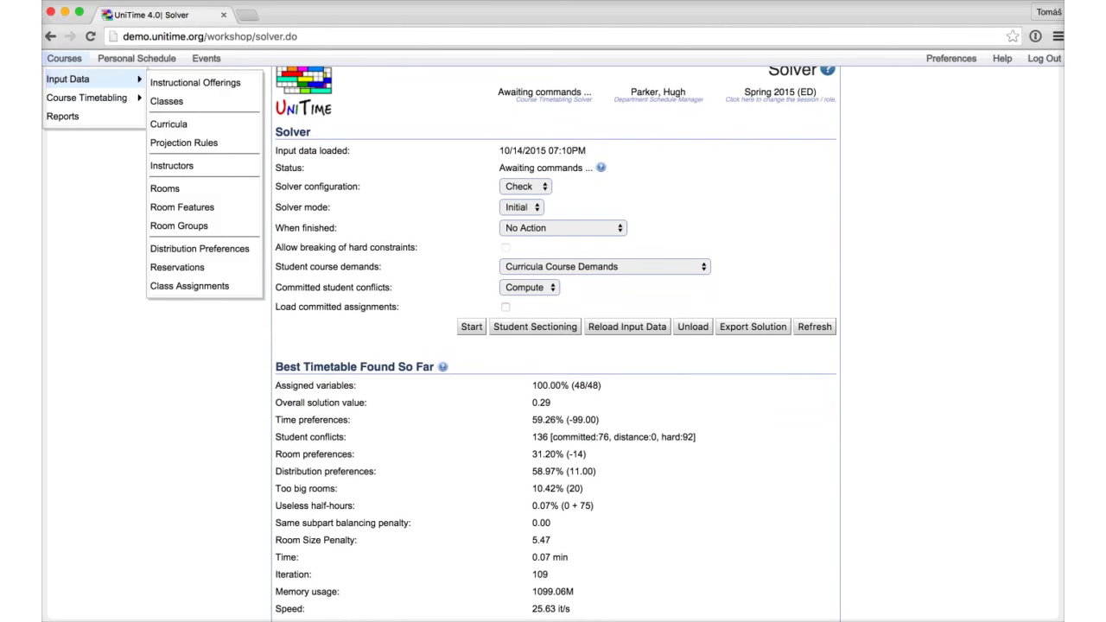
mouse_move(86, 97)
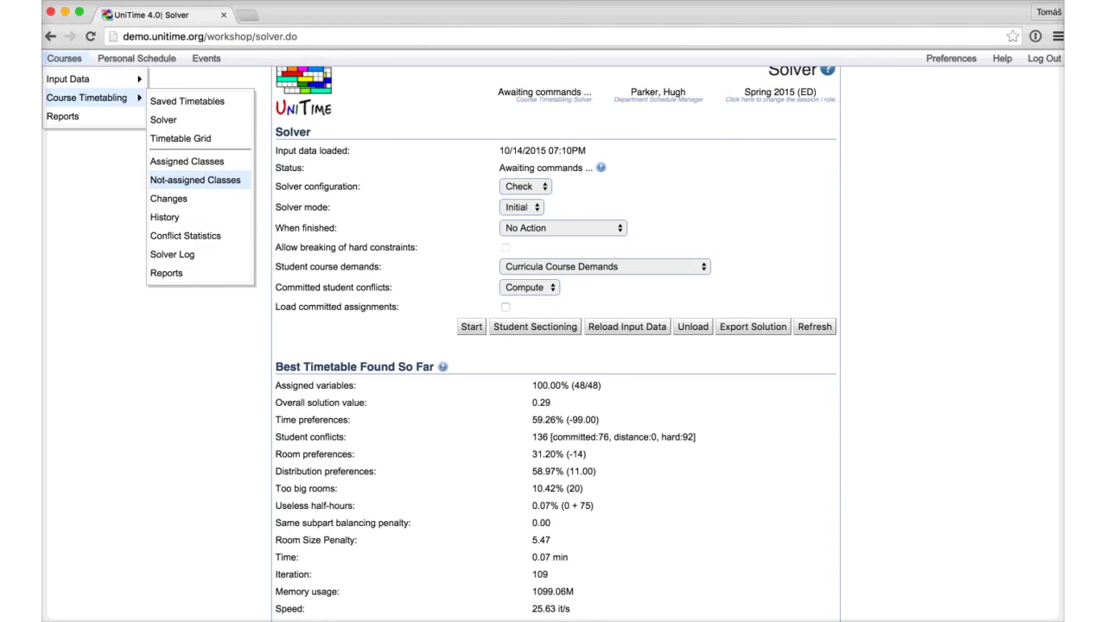
click(184, 236)
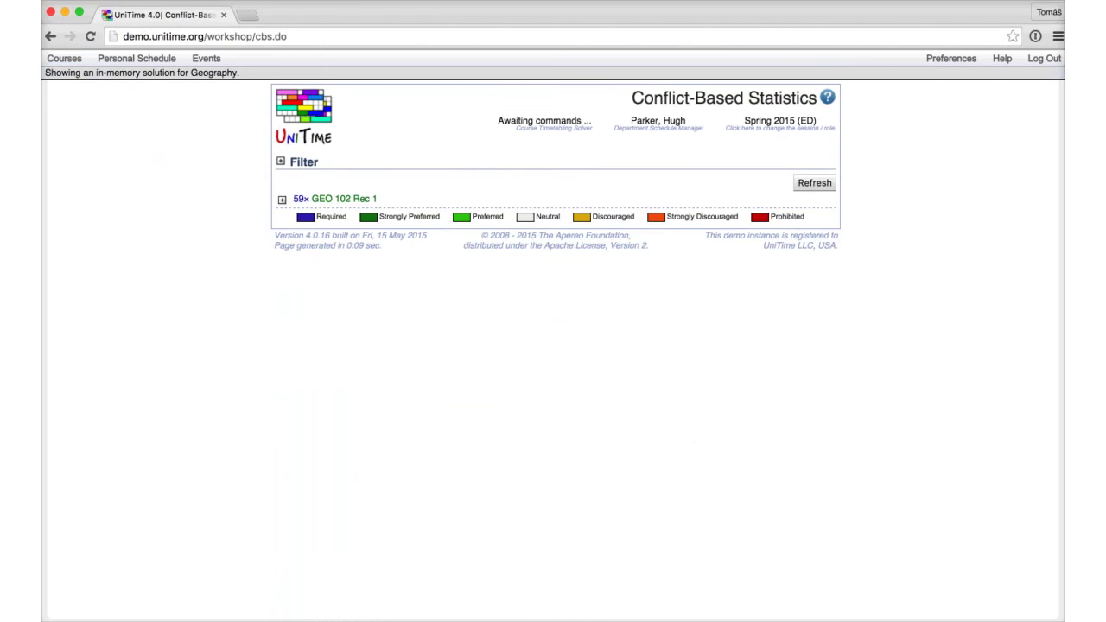
Step: Set the conflict limit to 100 and expand GEO 102 Rec 1's Monday 7:25p Room D 33 conflicts
click(303, 161)
double_click(408, 203)
text(100)
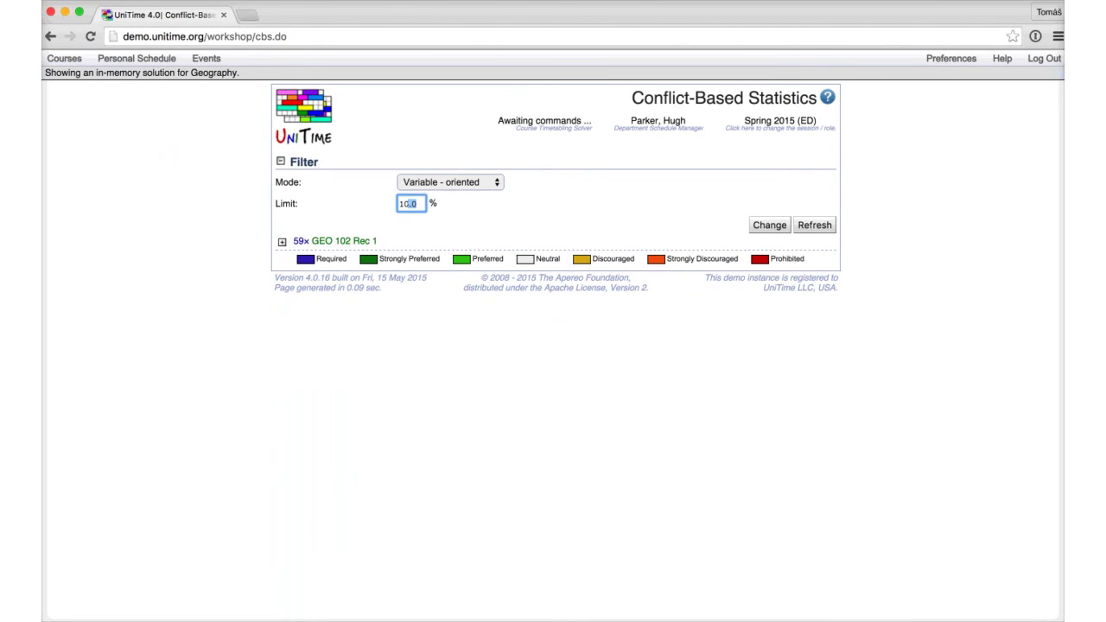
key(Return)
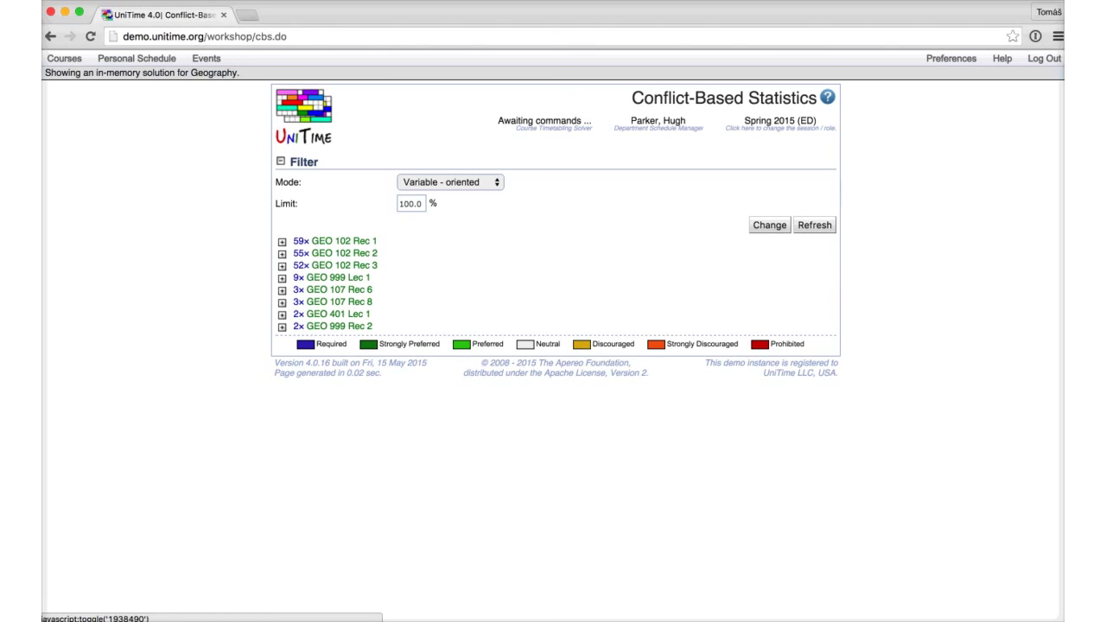
click(281, 241)
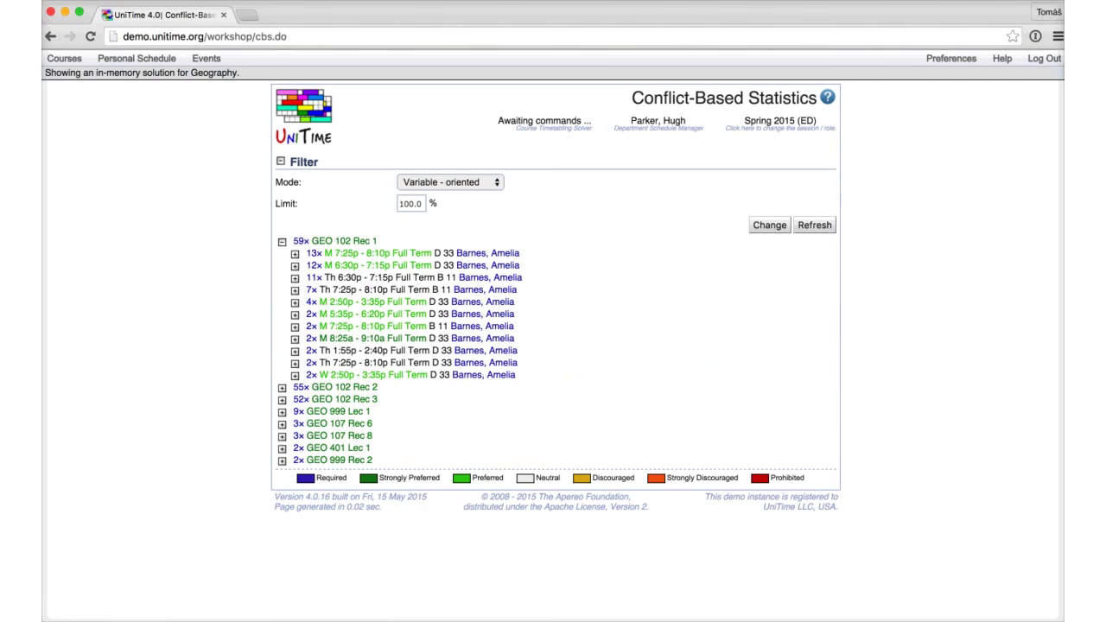
click(295, 253)
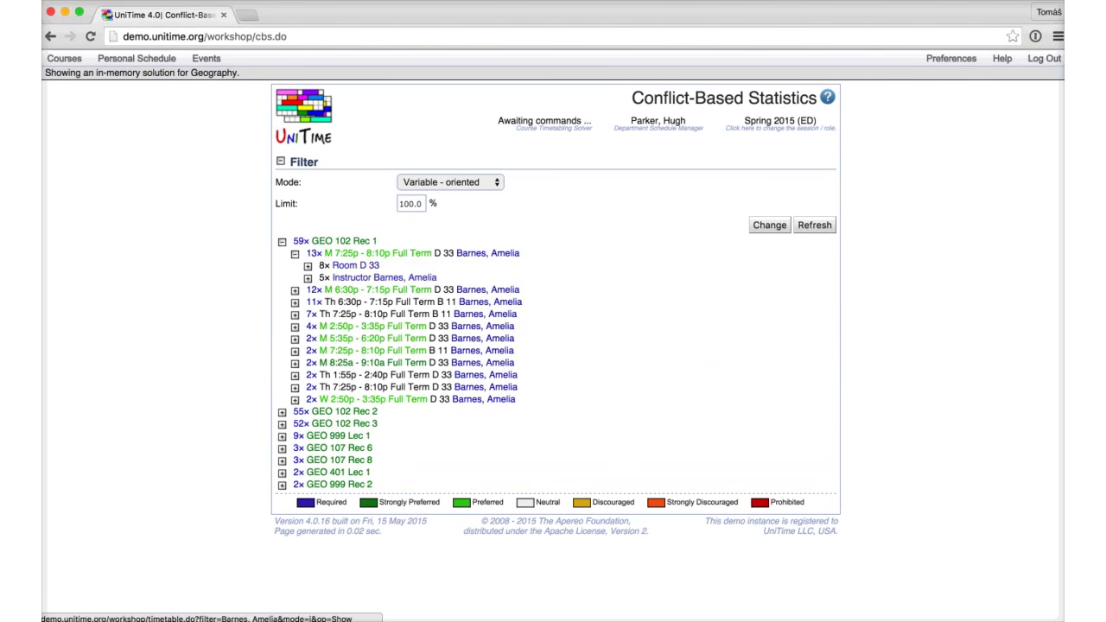
click(308, 265)
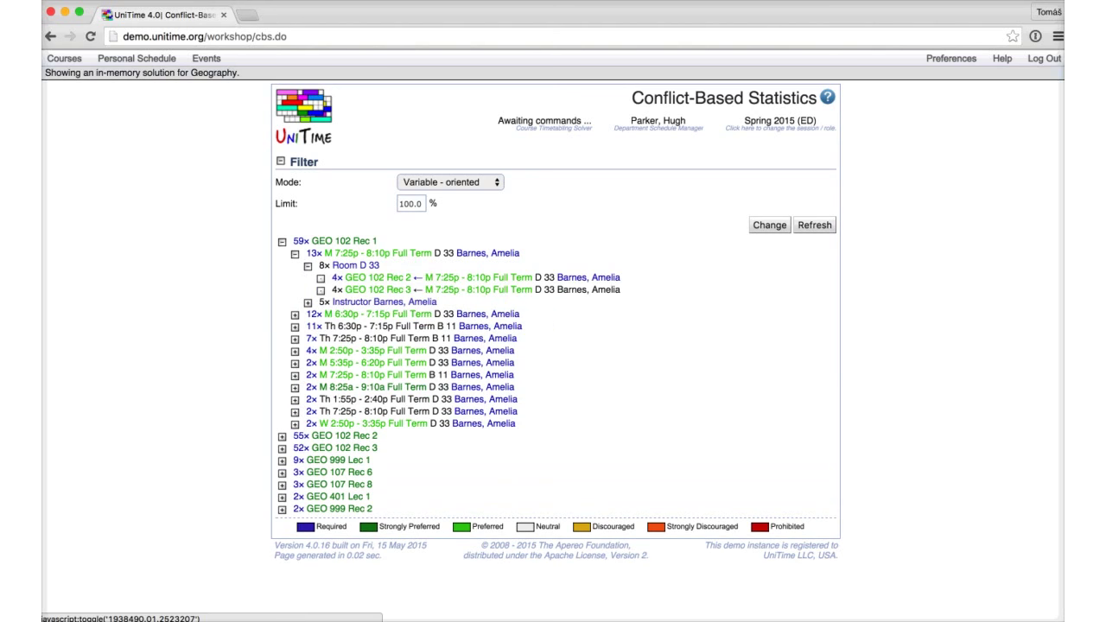
Step: Switch to Constraint-oriented mode and expand the top instructor's conflicting classes
click(449, 181)
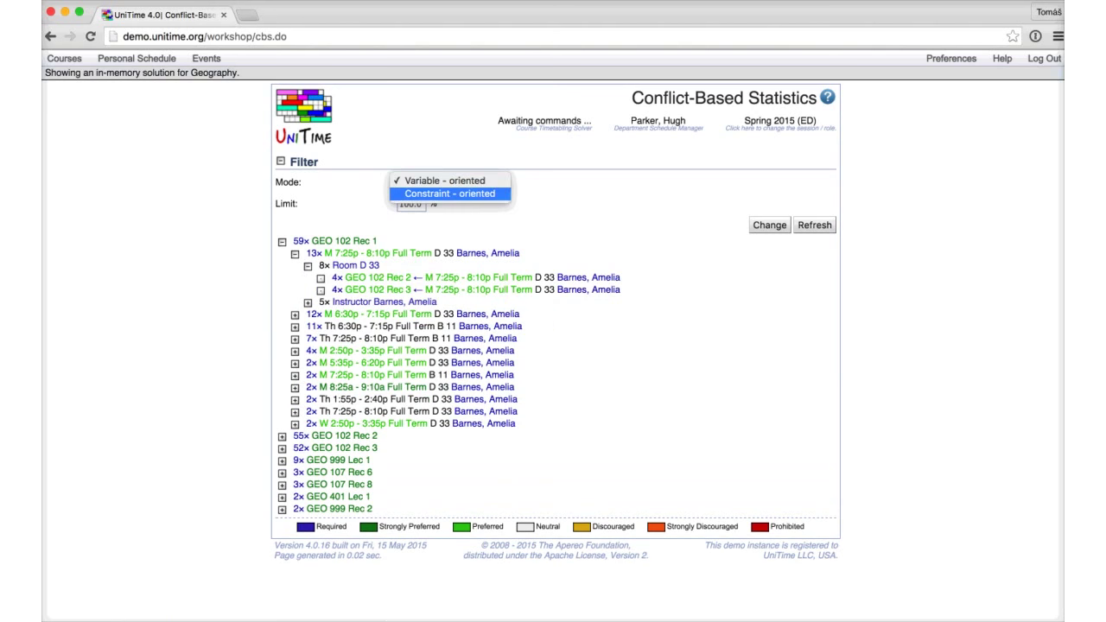
click(449, 194)
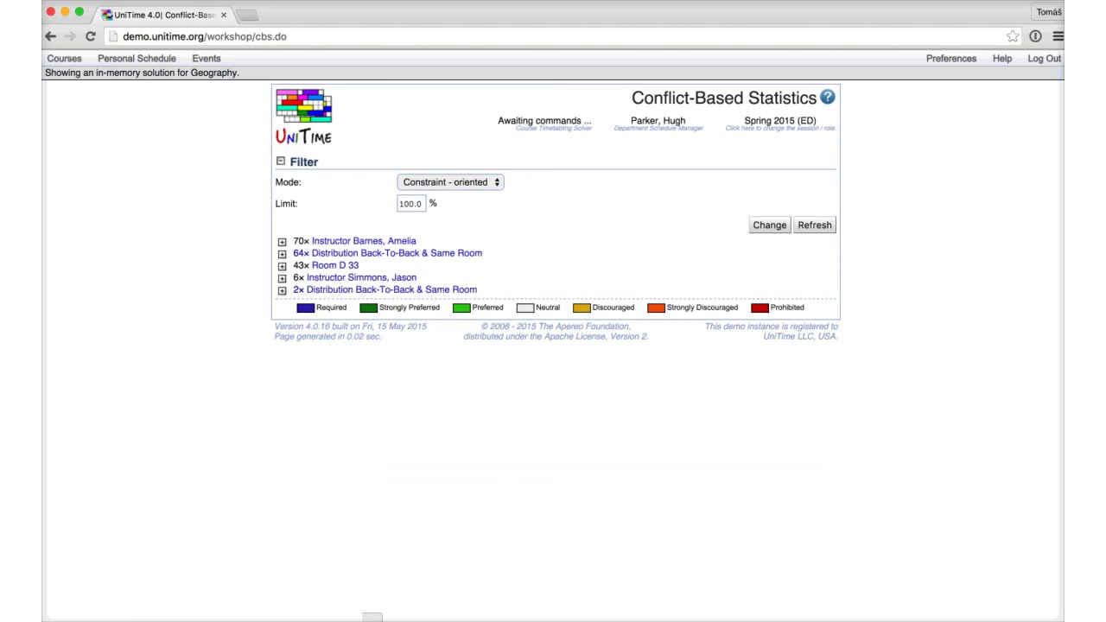
click(282, 241)
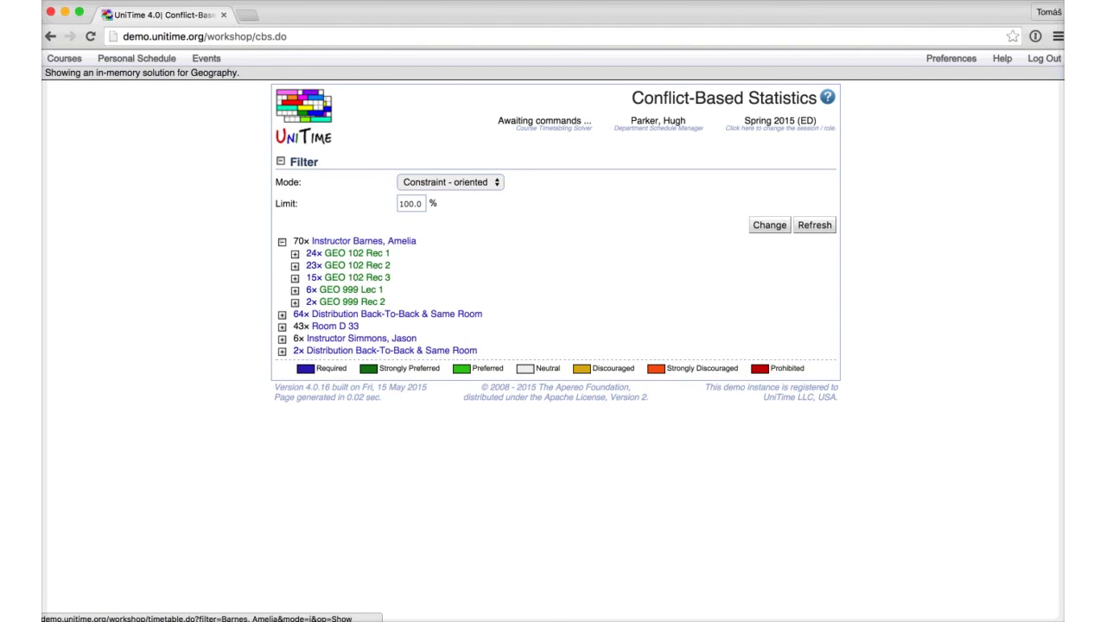
scroll(363, 241, right, 1)
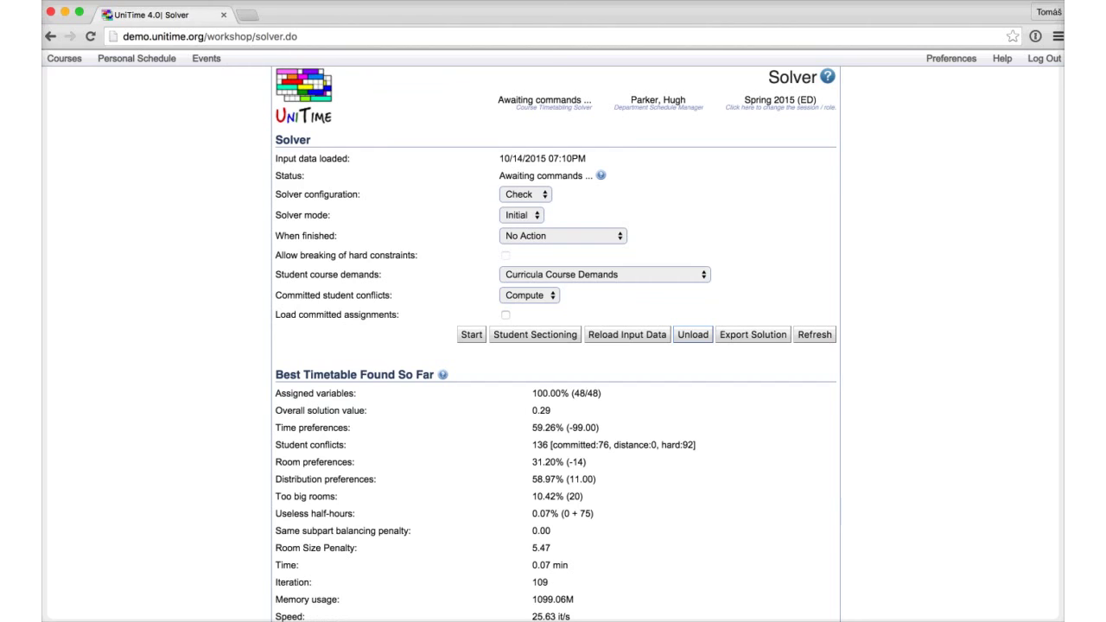
Step: Unload the current timetable with confirmation and reload the Geography input data
click(693, 335)
key(Return)
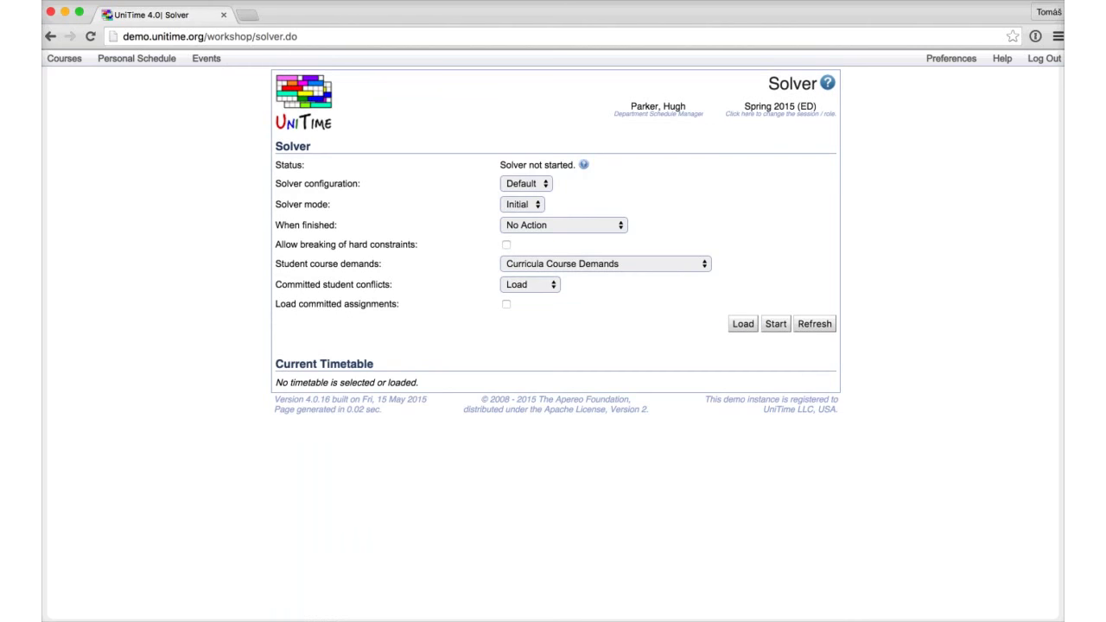
click(774, 323)
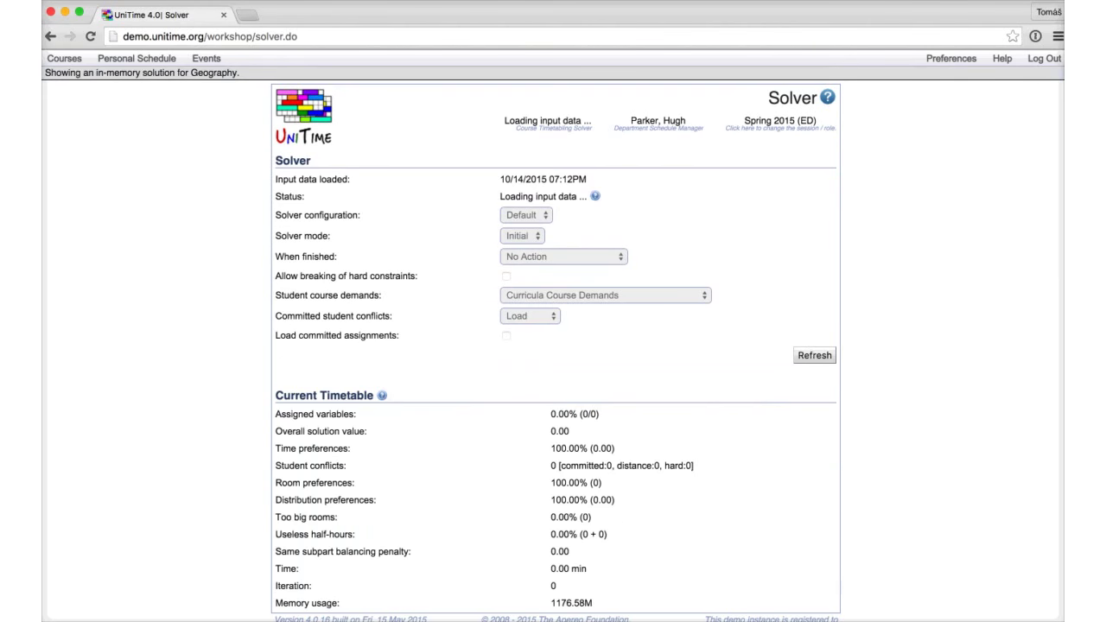
mouse_move(551, 118)
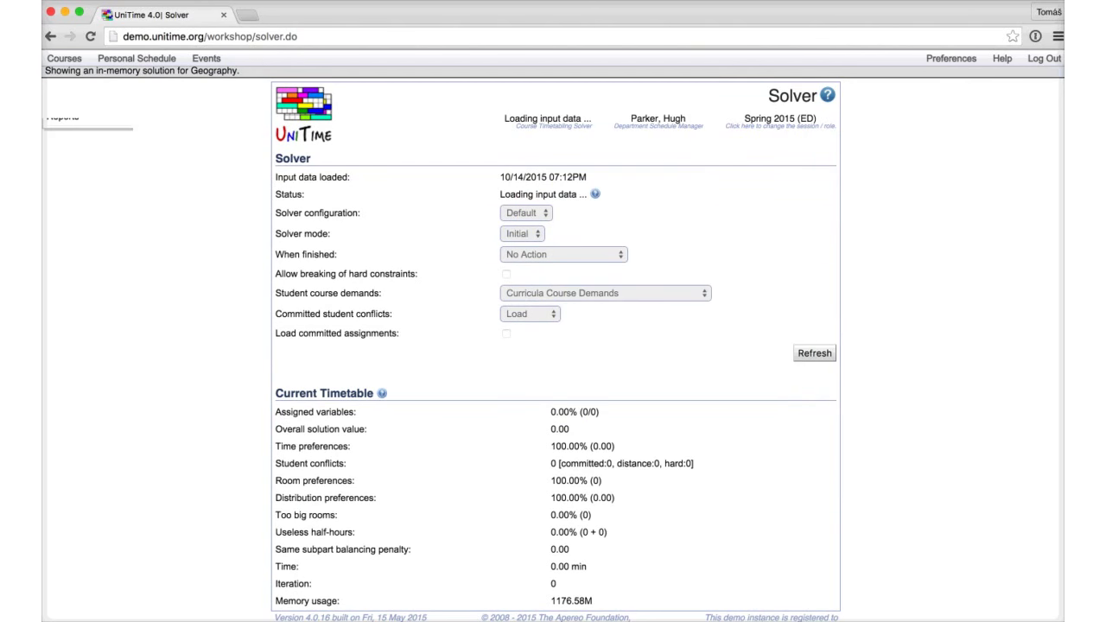
click(64, 58)
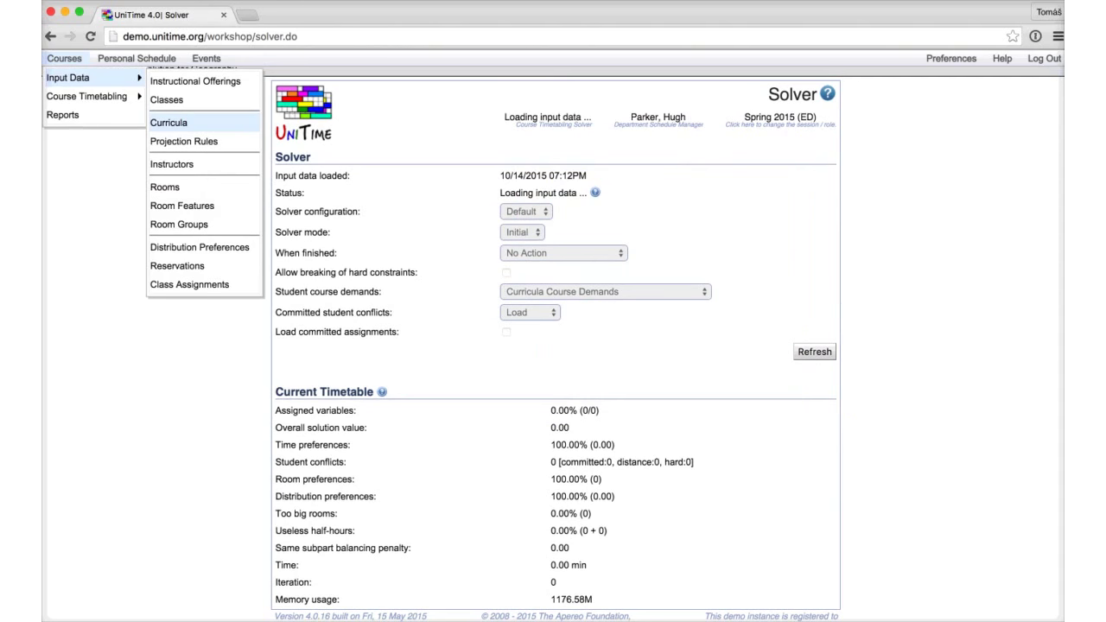
Step: Open the Geography curricula list and review C-CV/DAPZE's course projections
click(168, 121)
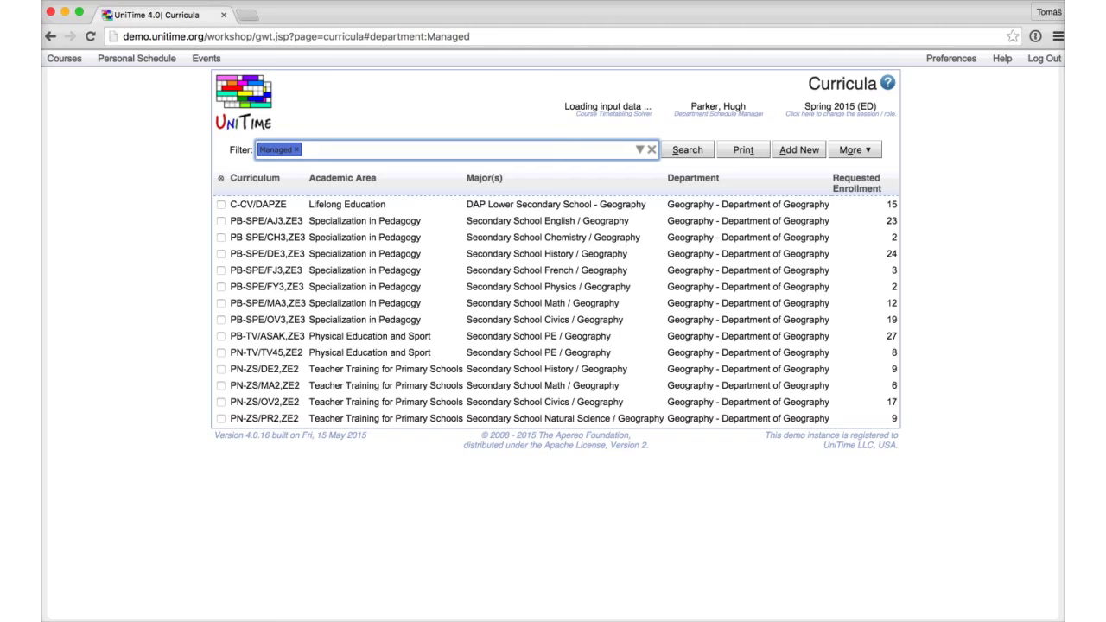
click(258, 204)
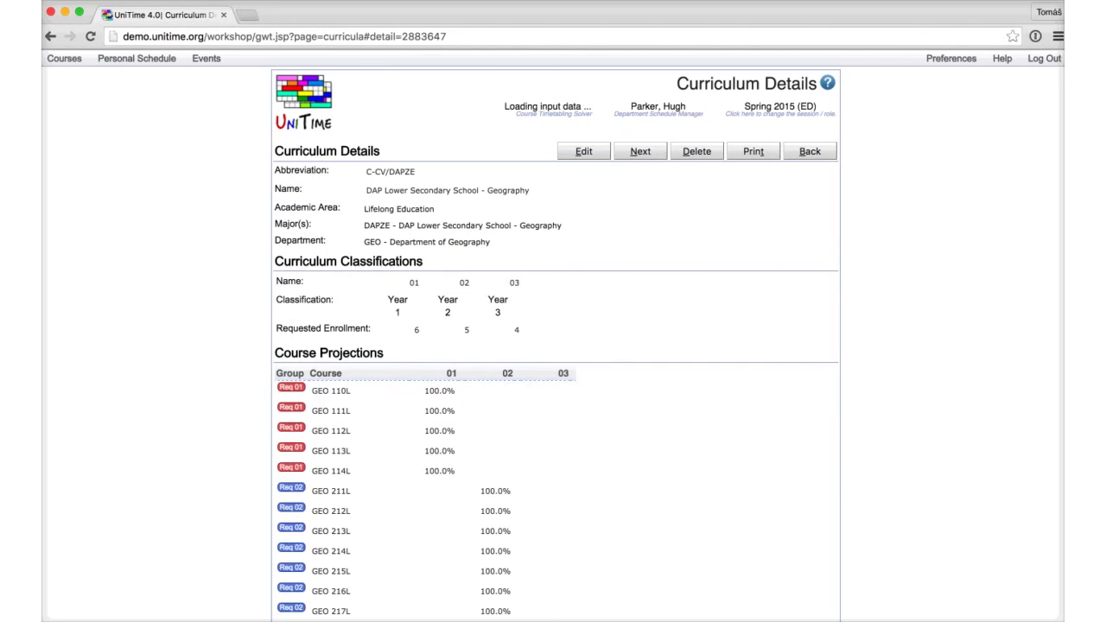
scroll(423, 274, down, 3)
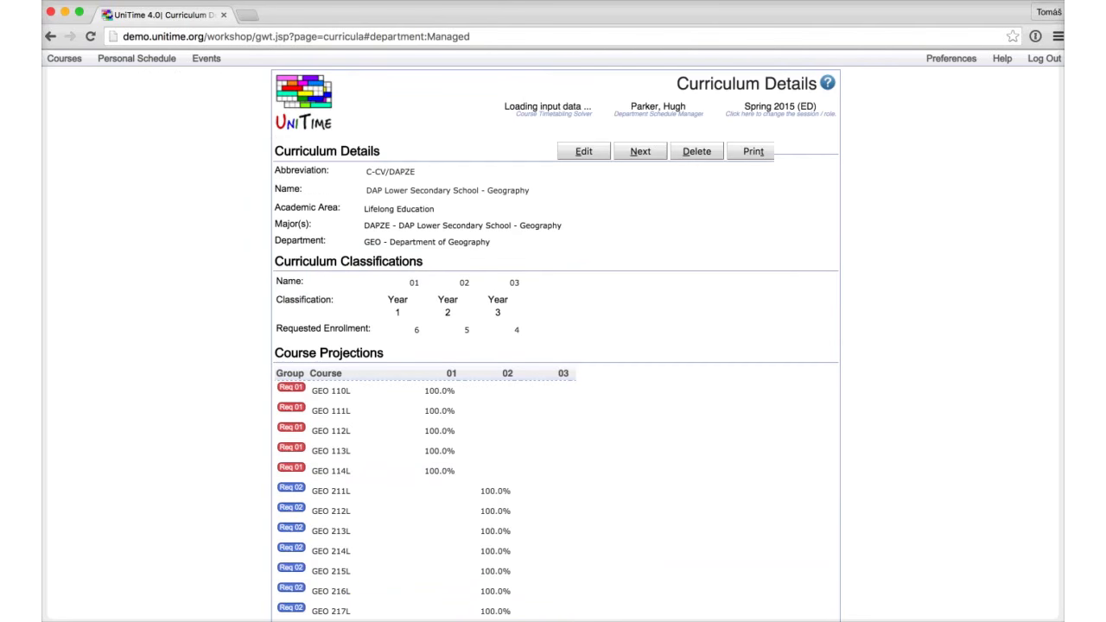
Step: Check PB-SPE/AJ3,ZE3's course projections, then return to the Curricula list
key(Down)
key(Return)
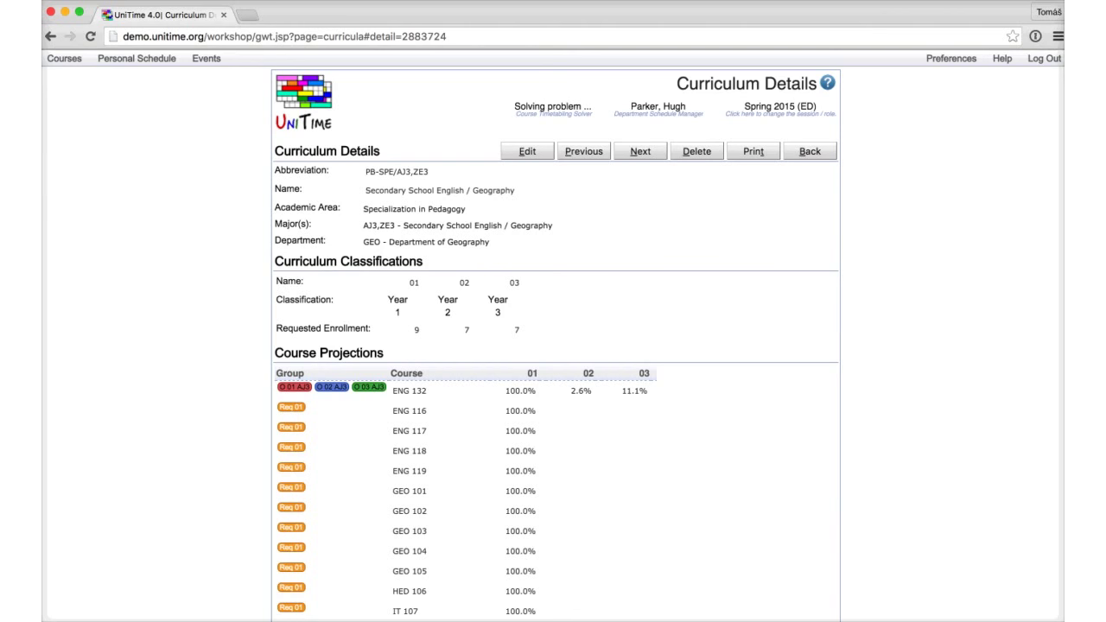
scroll(553, 346, down, 1)
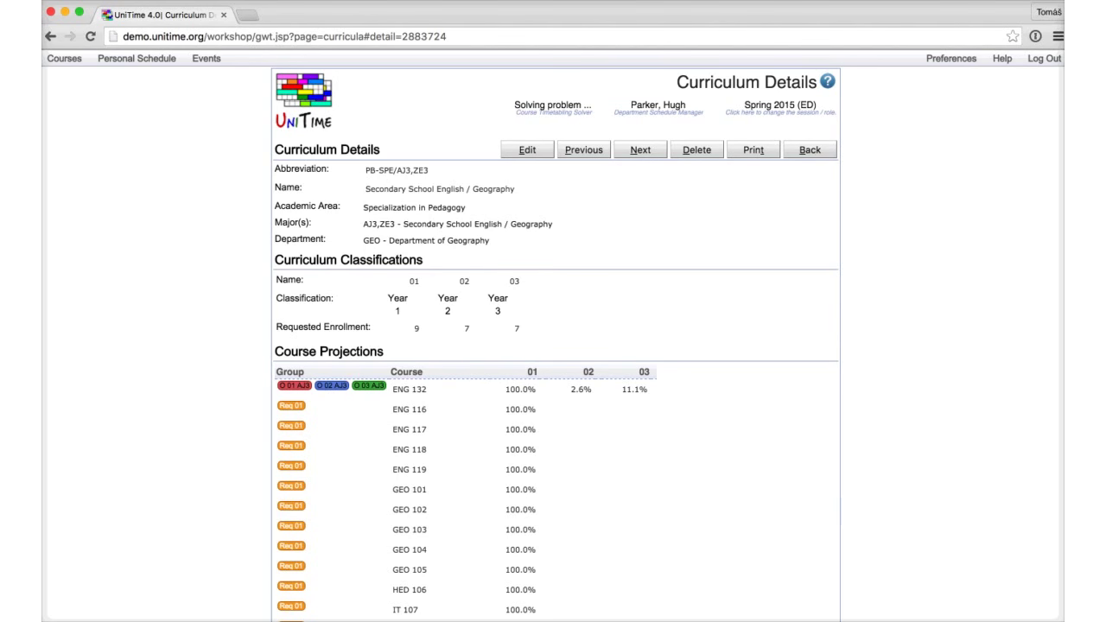
key(alt+b)
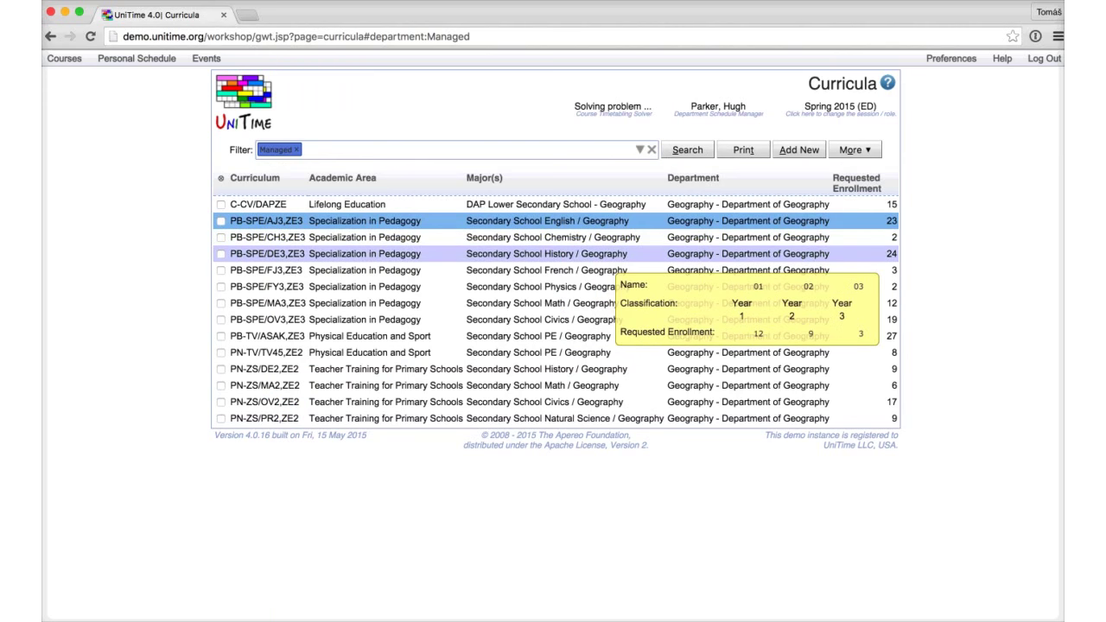
Step: View PB-SPE/FJ3,ZE3 (Secondary School French / Geography) and its 100% FRN/GEO course projections
click(596, 269)
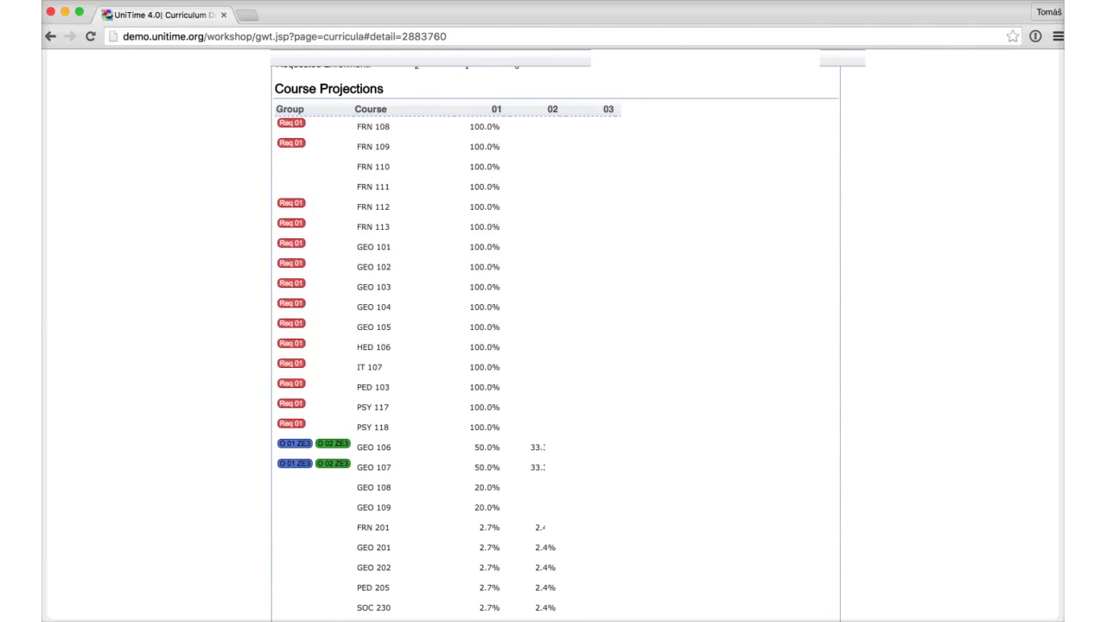
scroll(448, 391, down, 5)
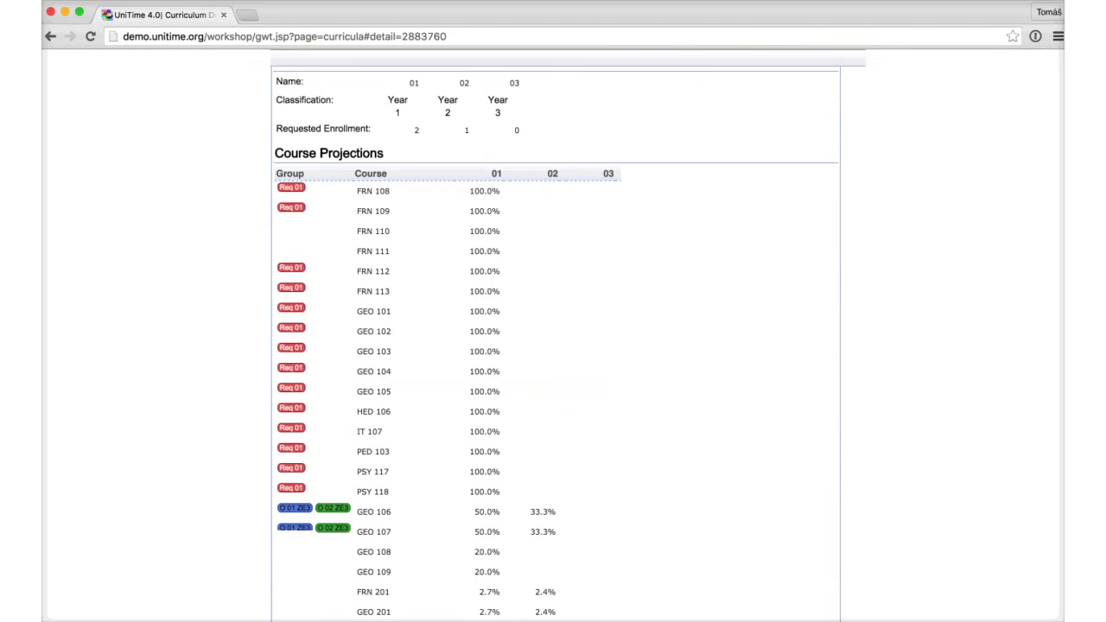
scroll(449, 425, down, 4)
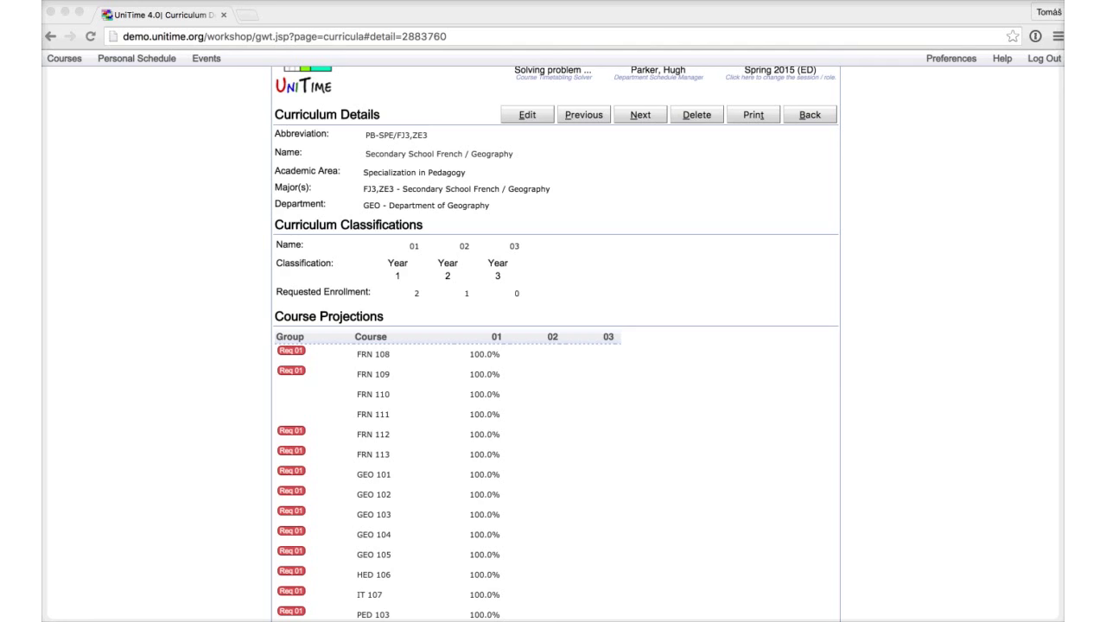
scroll(556, 346, up, 2)
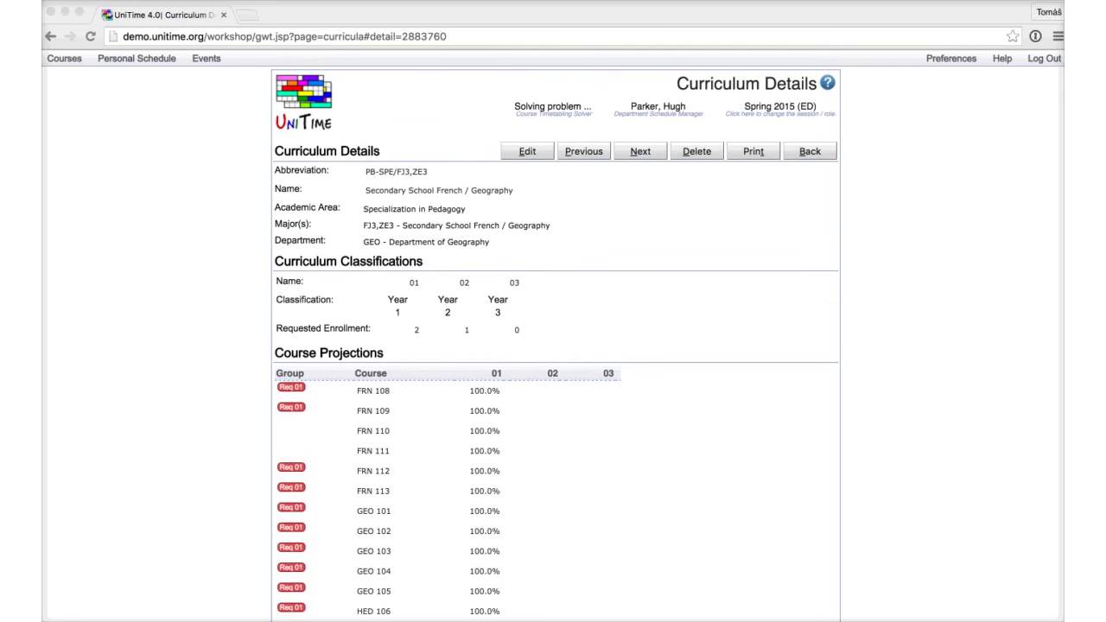
Step: Go back to the Solver page to check the best timetable: 100% assigned, value -485.43
click(809, 151)
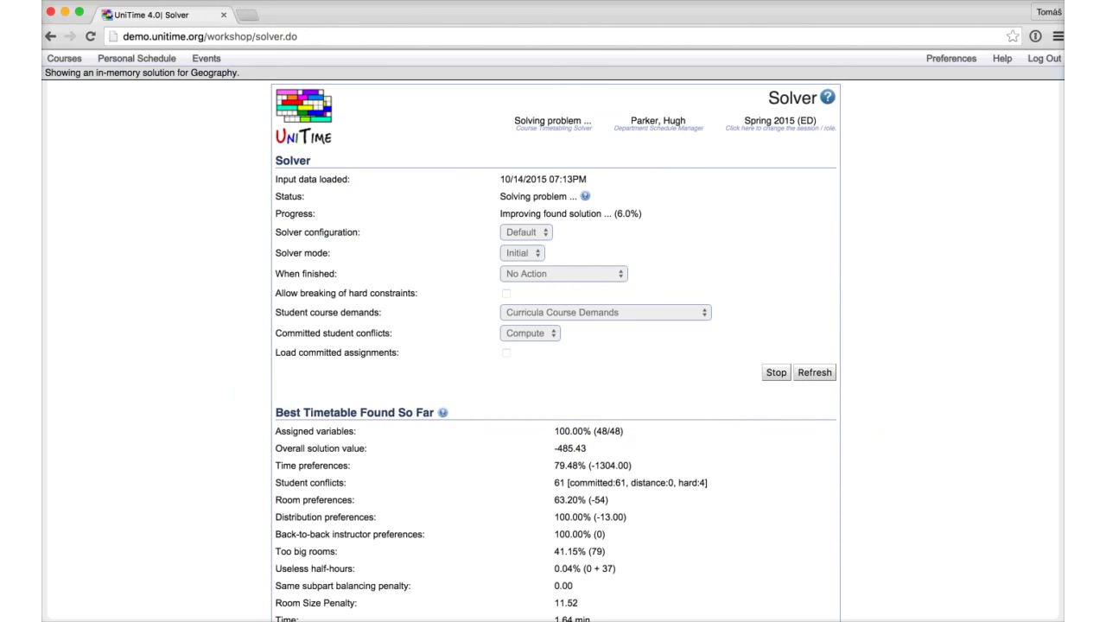
mouse_move(557, 125)
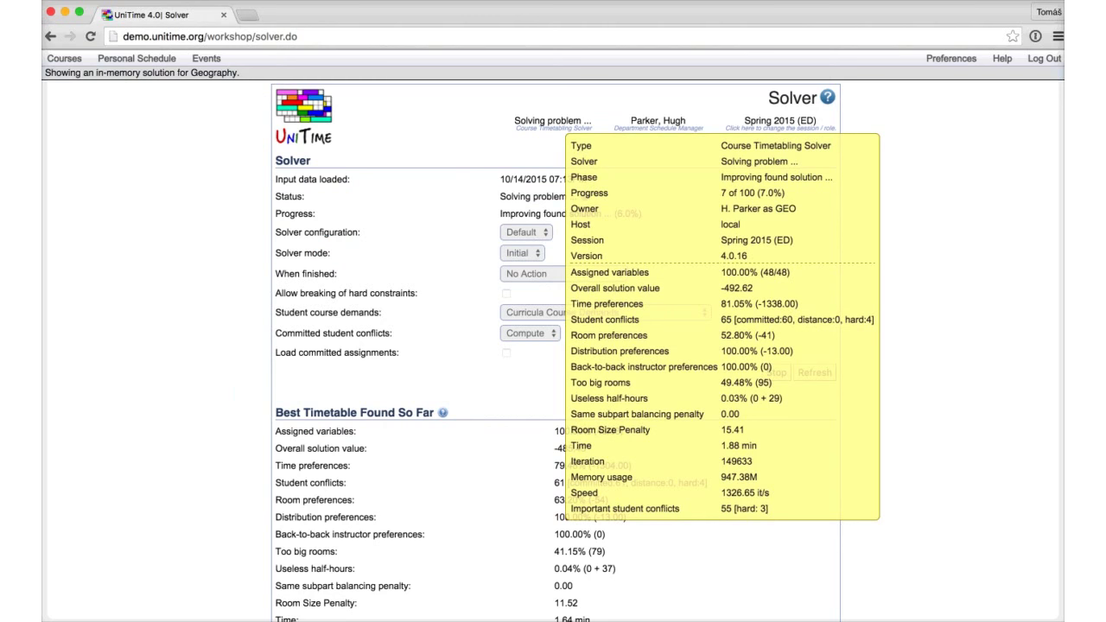
scroll(553, 346, down, 3)
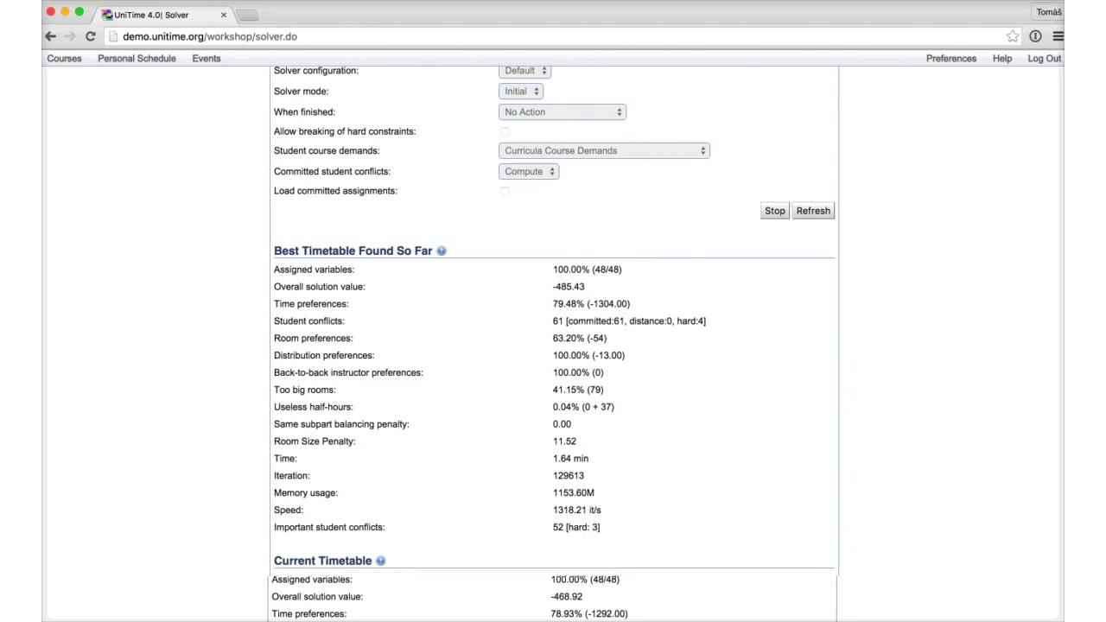
Step: Highlight the time, room and distribution preference figures while the solver finishes at -496.16
drag(274, 303, 630, 303)
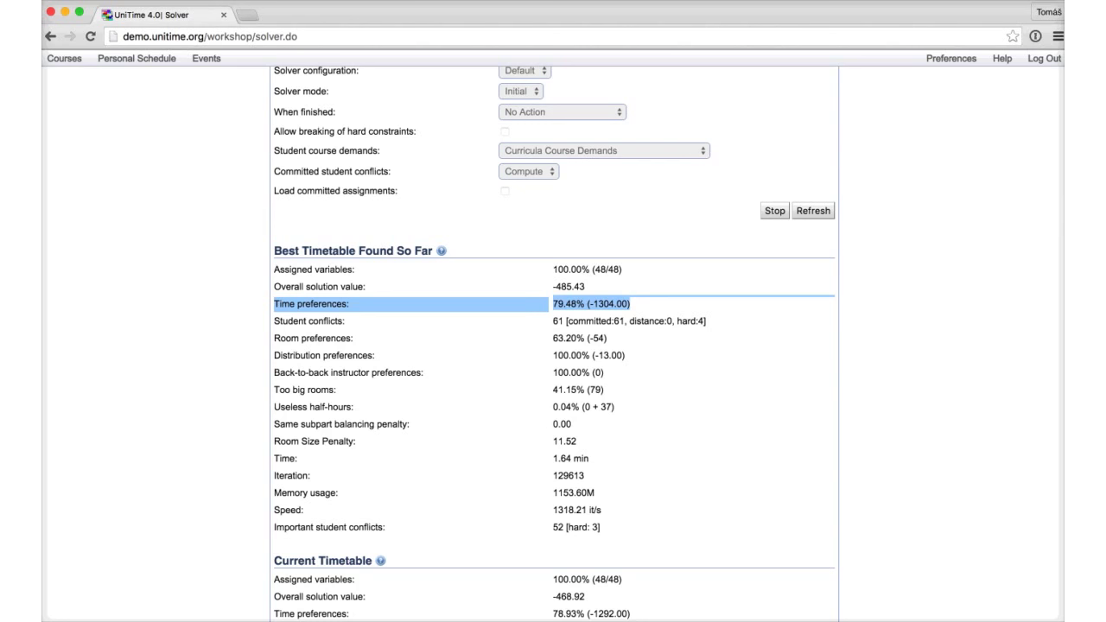
drag(630, 303, 643, 320)
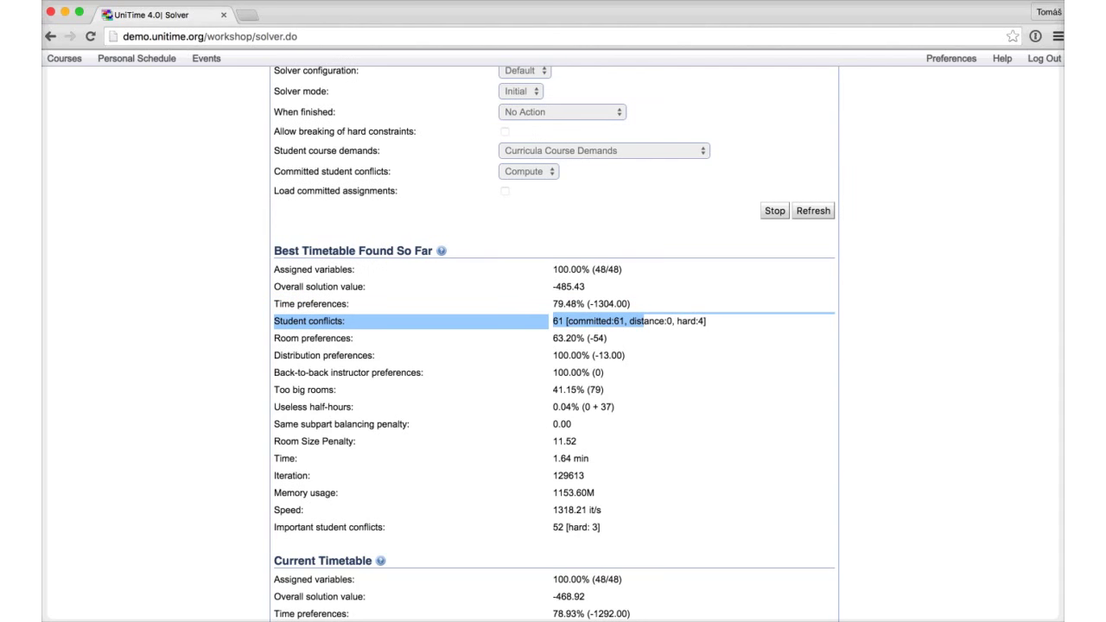
click(643, 320)
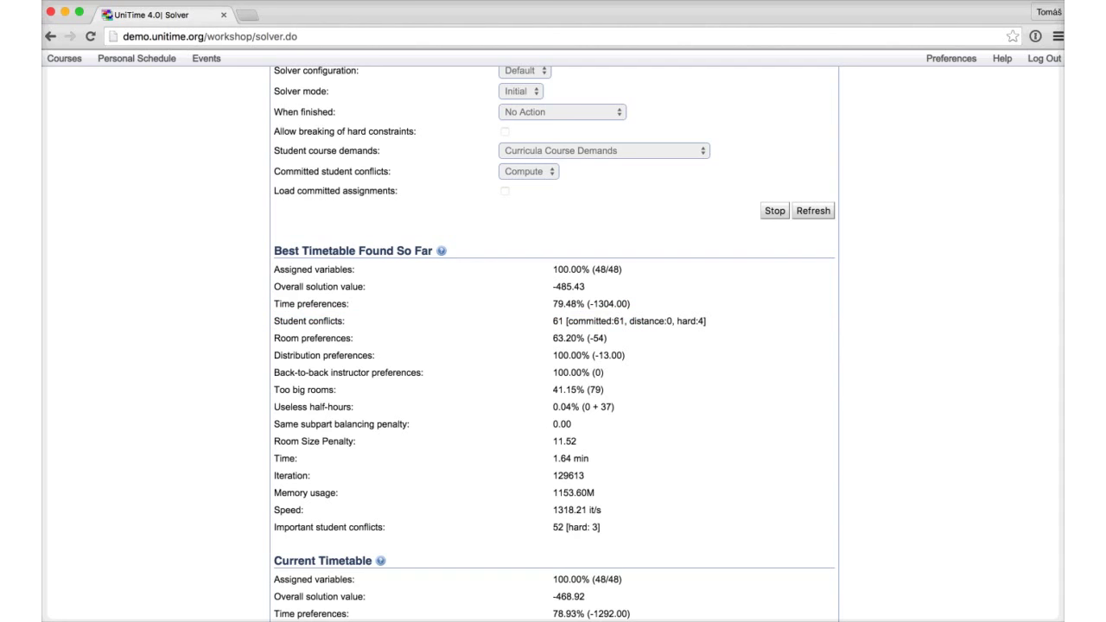
drag(274, 337, 579, 337)
drag(275, 355, 597, 355)
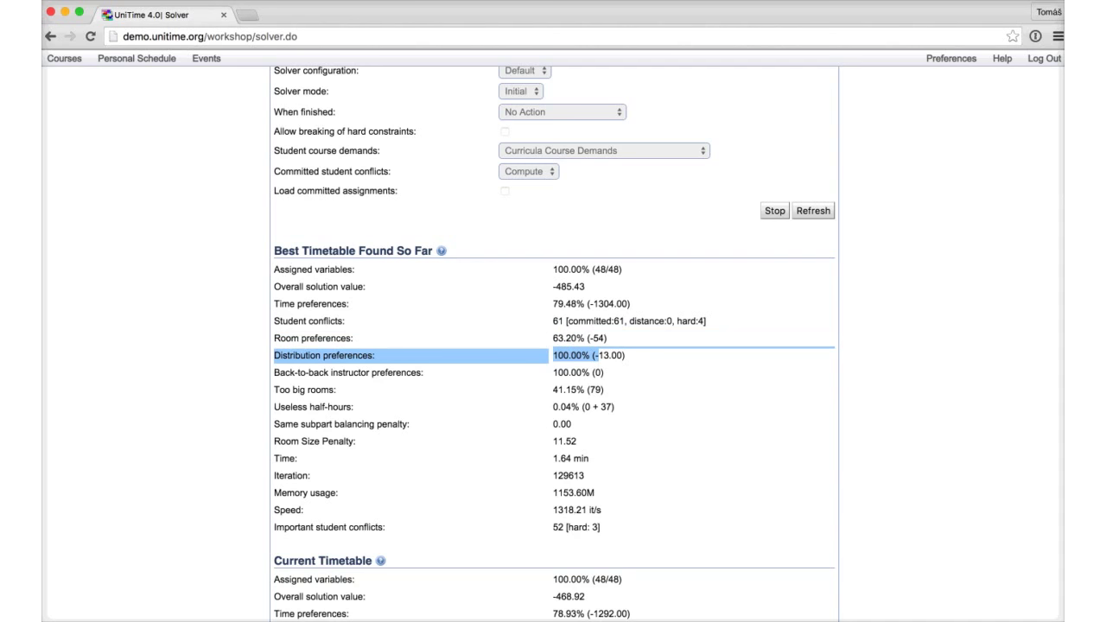
drag(598, 355, 281, 304)
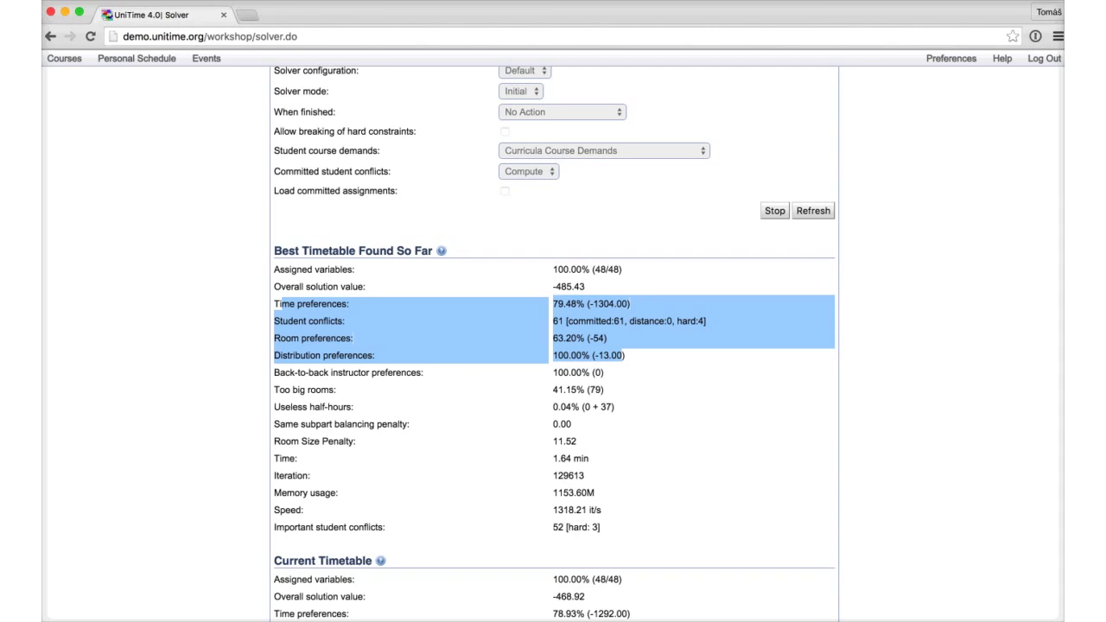
scroll(553, 345, down, 1)
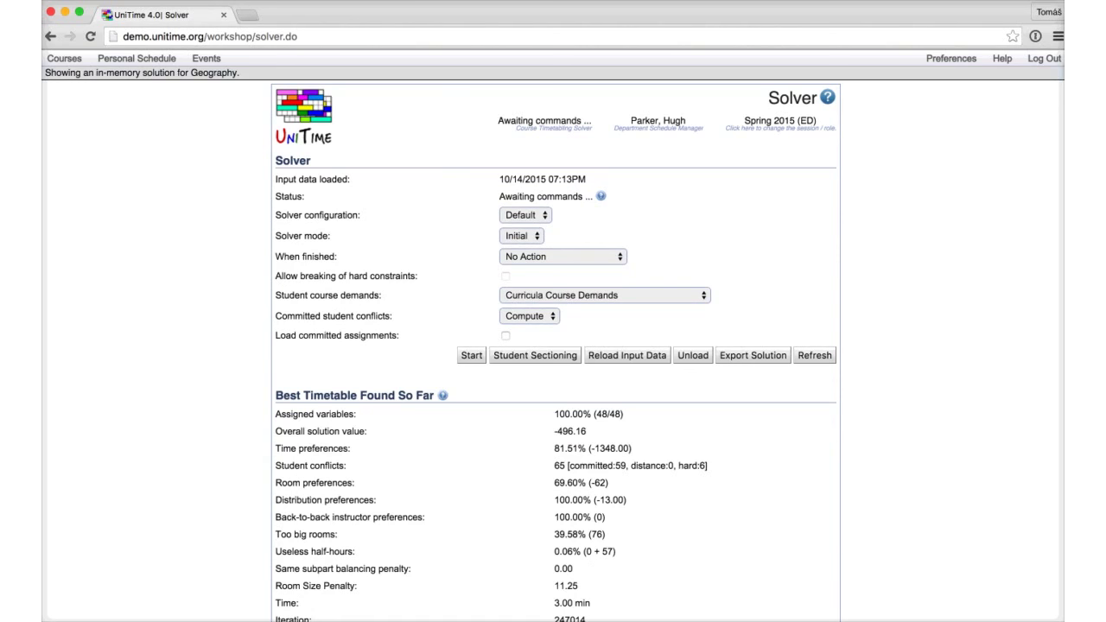
Step: Highlight the student conflict counts of the best (65) and current (11) timetables
scroll(553, 345, down, 5)
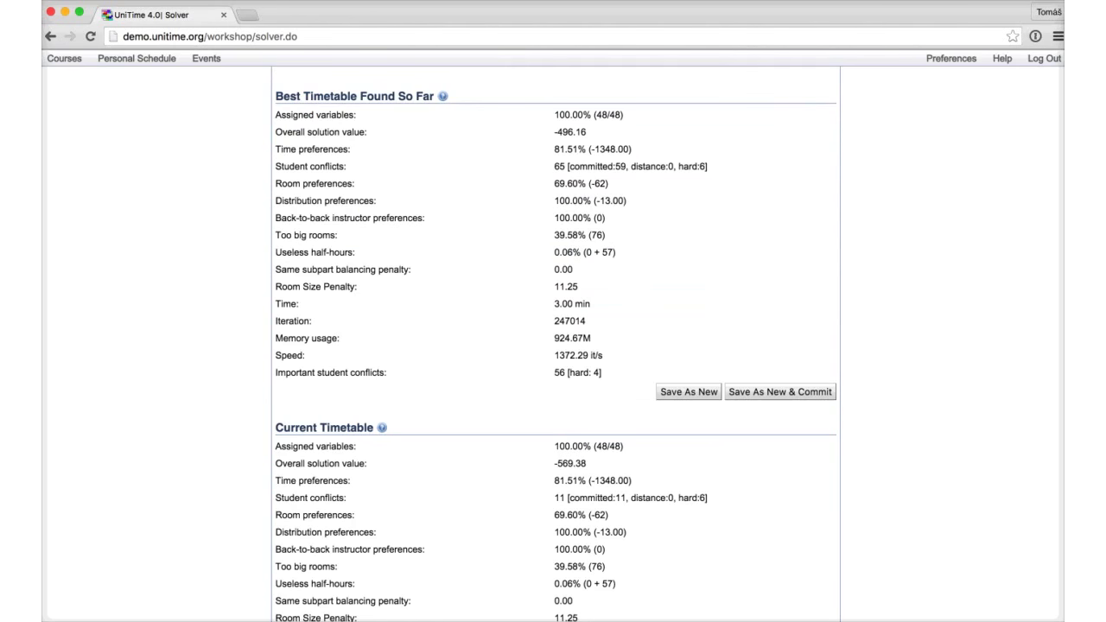
drag(313, 166, 579, 167)
scroll(553, 346, down, 3)
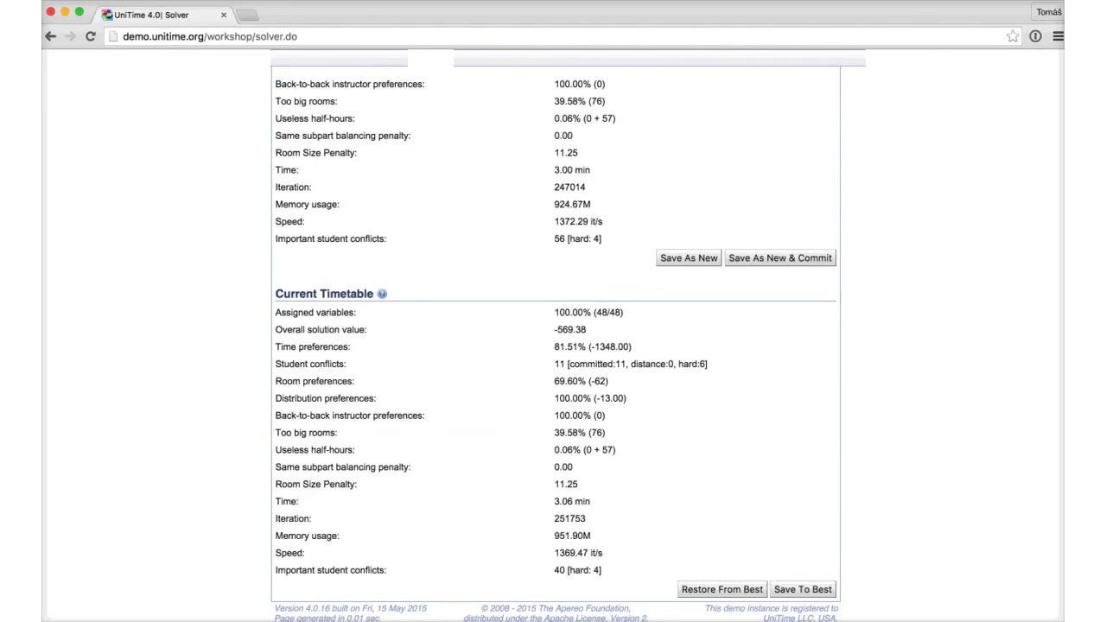
drag(290, 364, 578, 364)
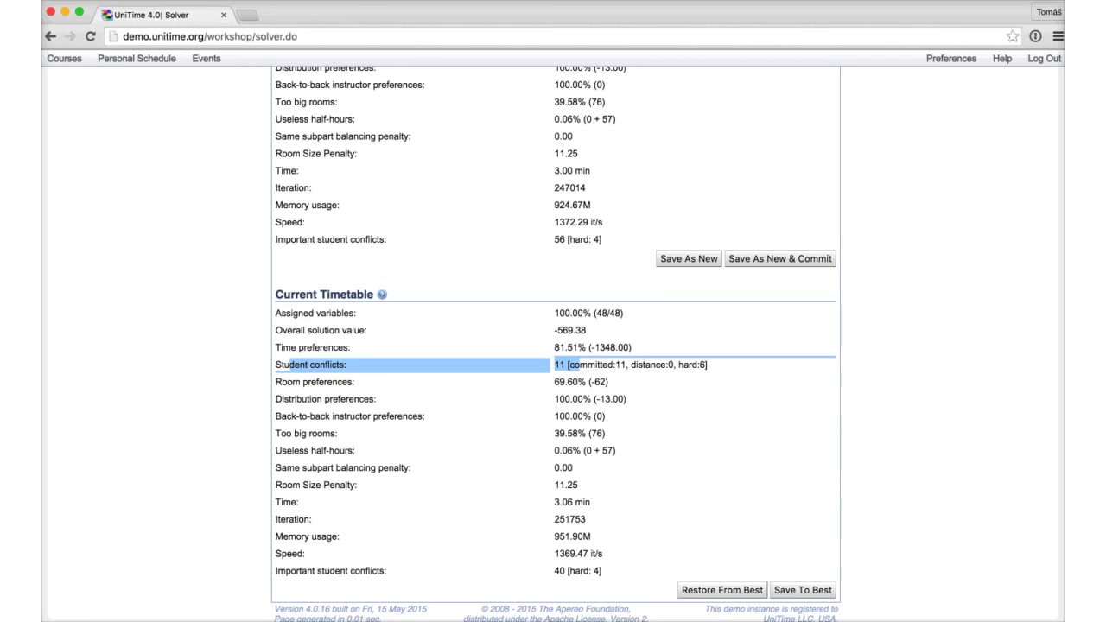
Step: Highlight the committed, distance and hard parts of the student conflicts breakdown
scroll(553, 346, up, 3)
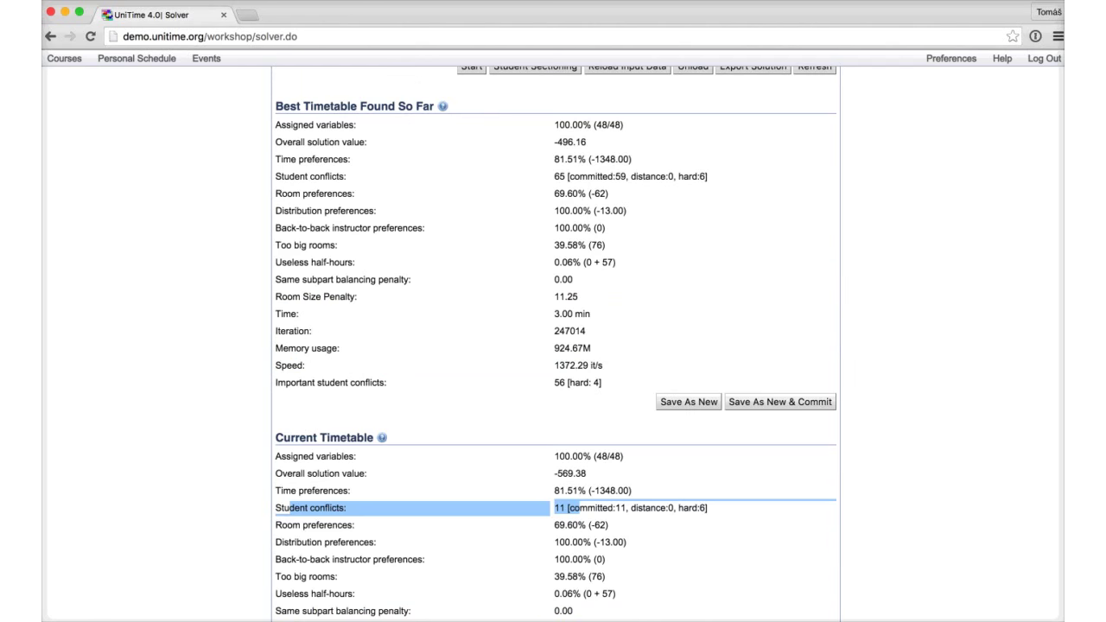
double_click(591, 176)
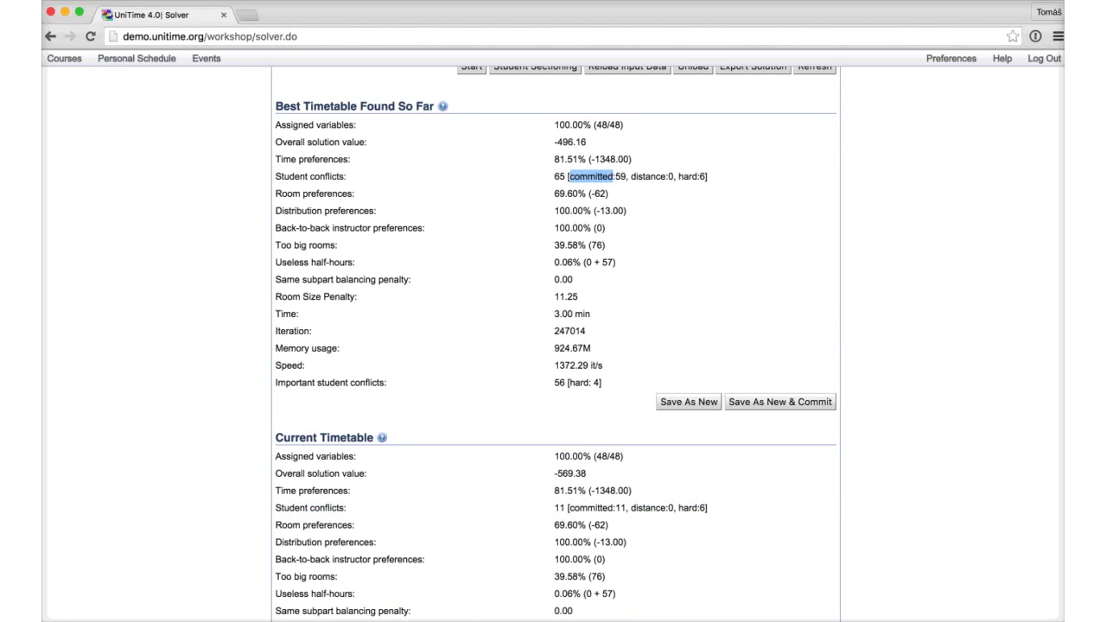
double_click(648, 176)
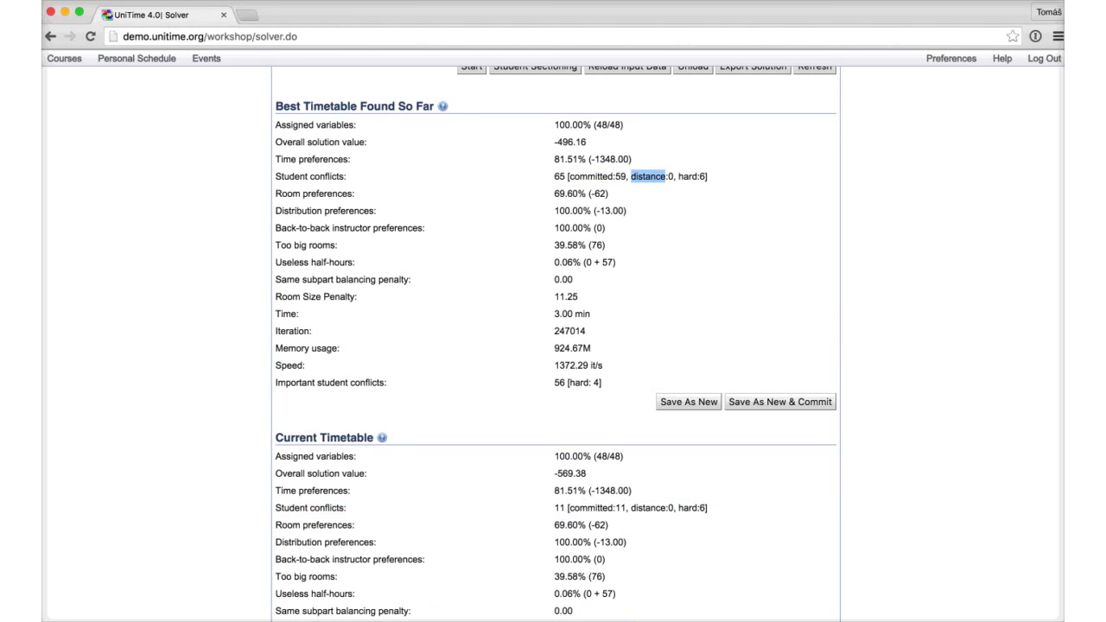
key(shift+Right)
key(shift+Right)
click(698, 176)
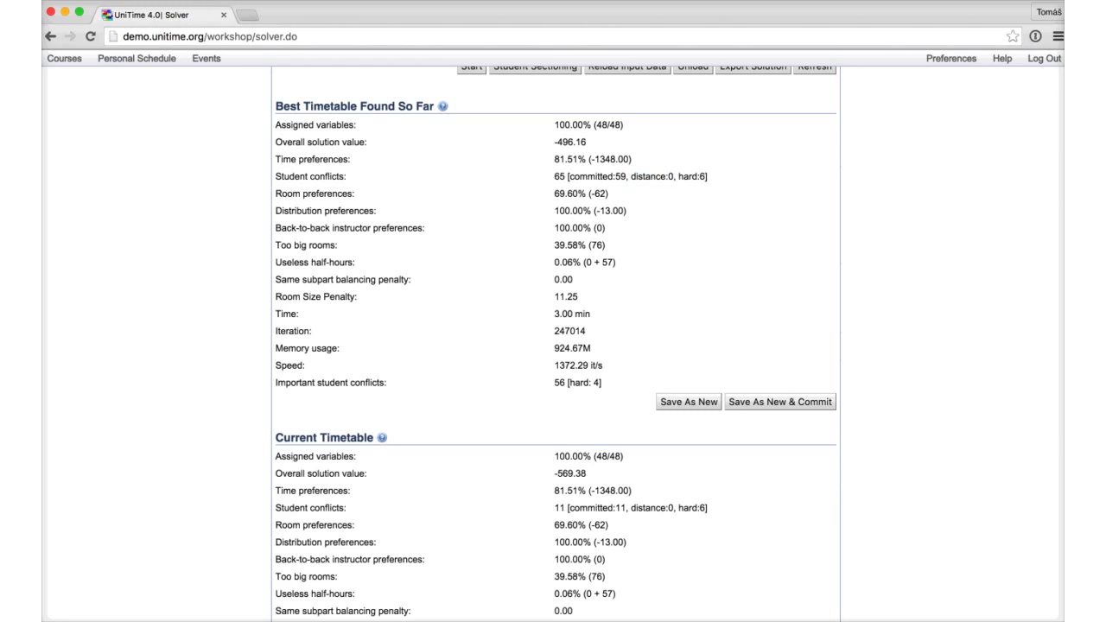
double_click(697, 176)
scroll(553, 346, down, 3)
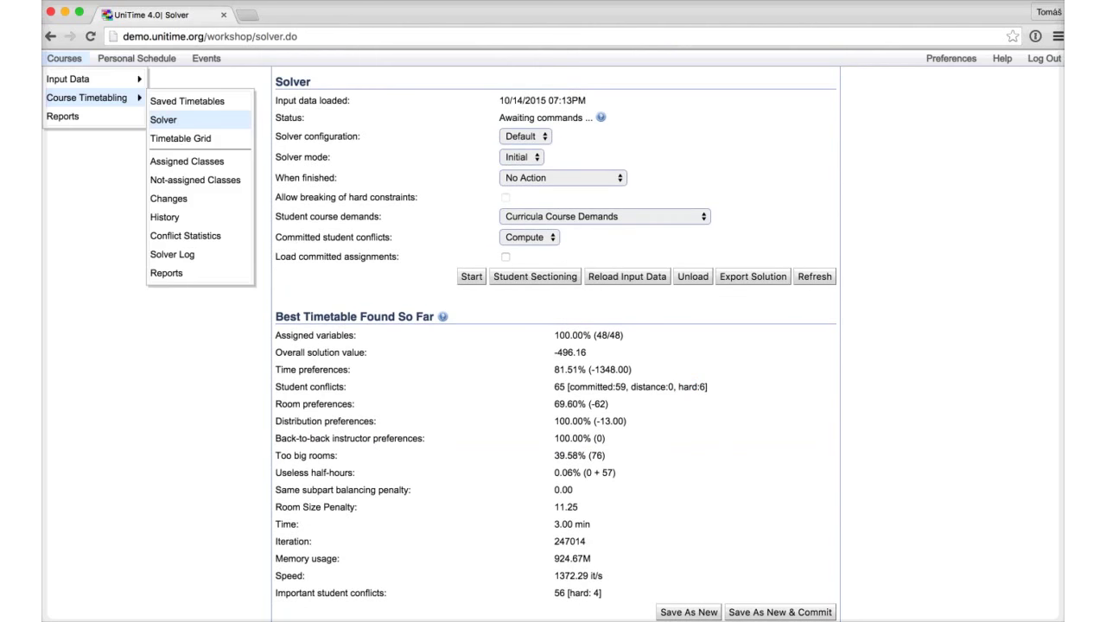
Step: Open the Timetable Grid and scroll through the per-room timetables
click(180, 138)
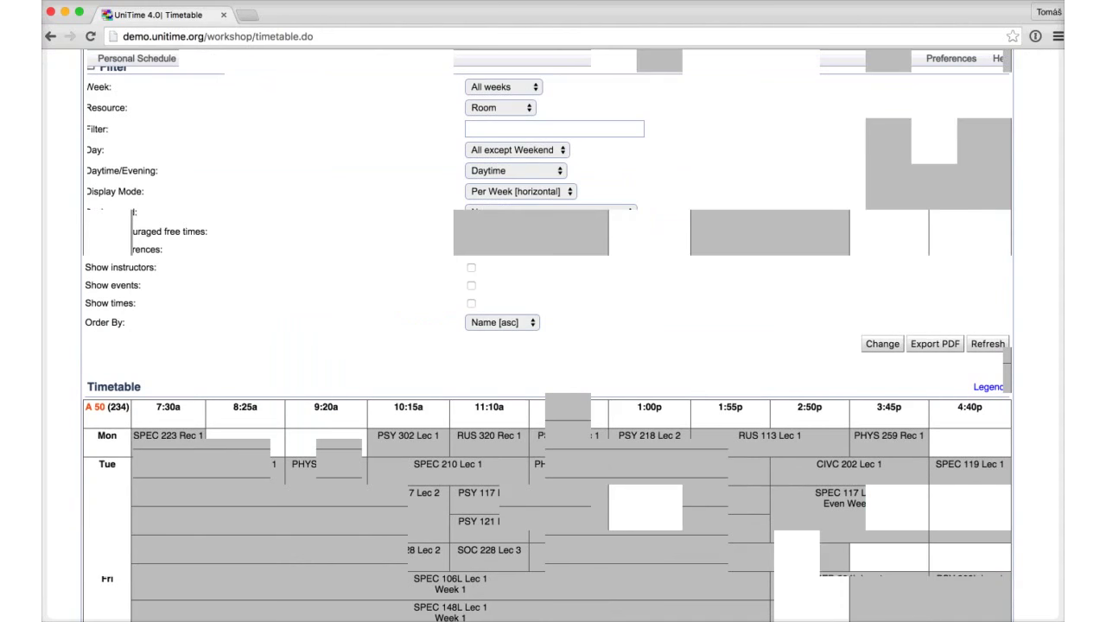
scroll(553, 337, down, 15)
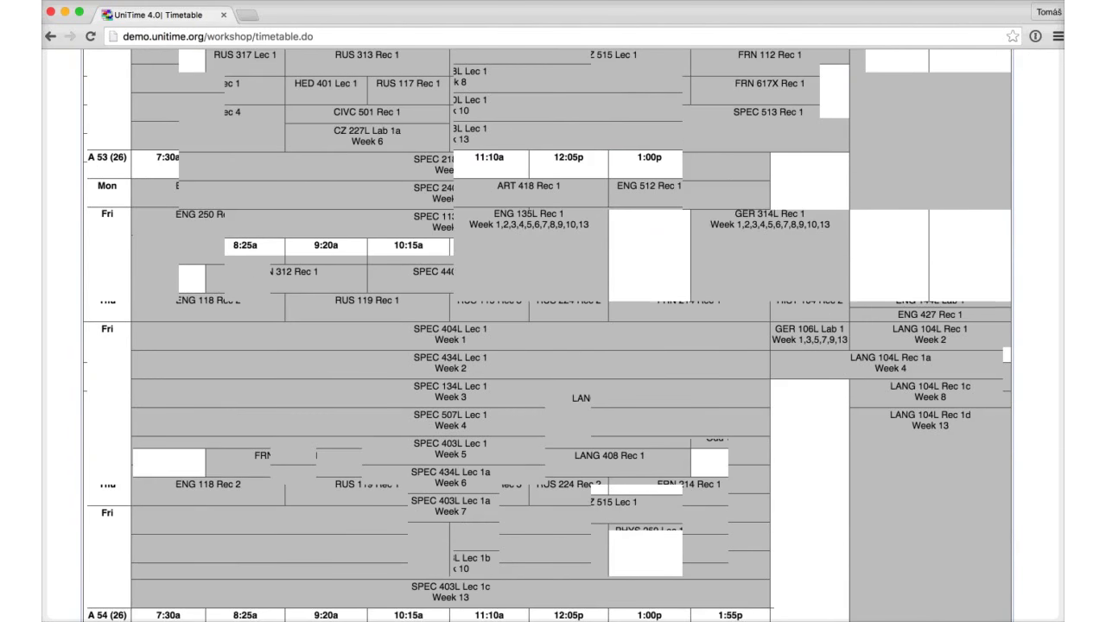
scroll(553, 337, down, 10)
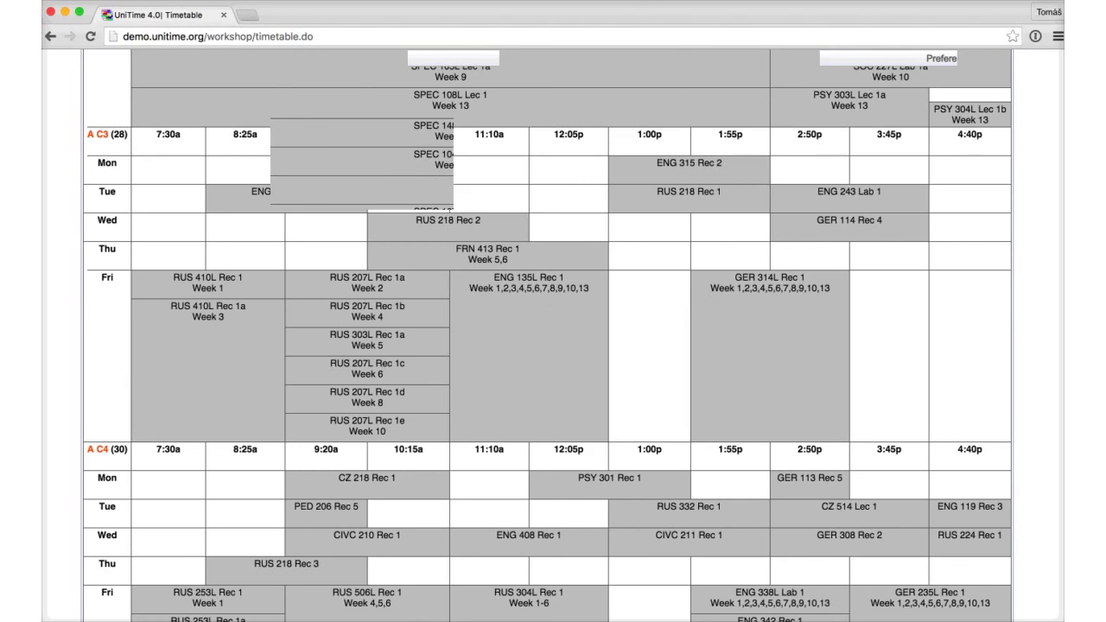
scroll(553, 337, down, 10)
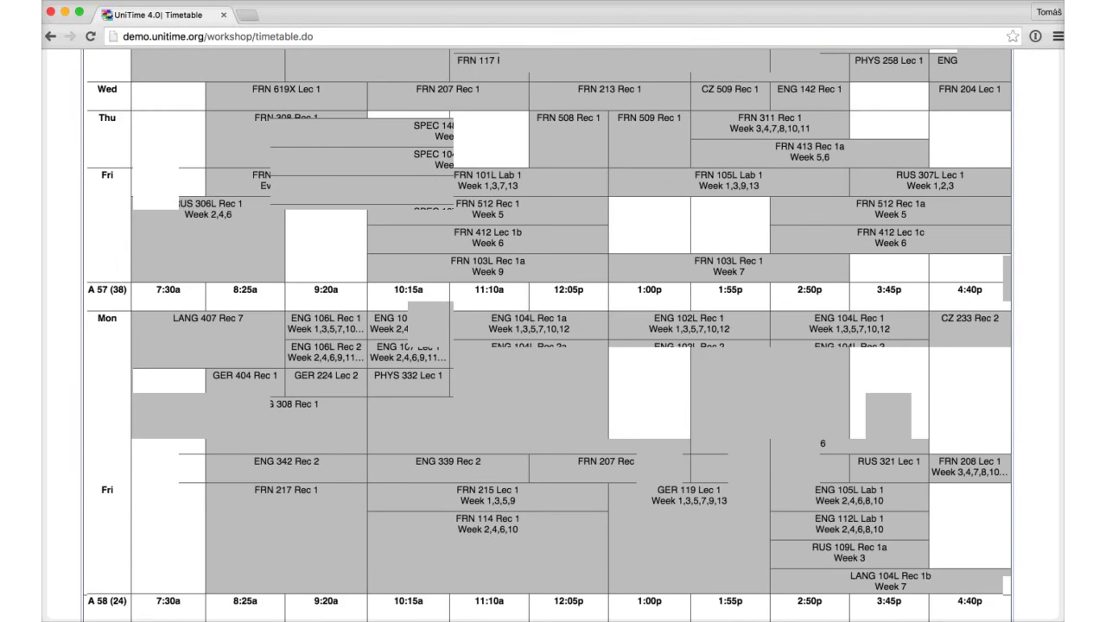
scroll(552, 336, down, 5)
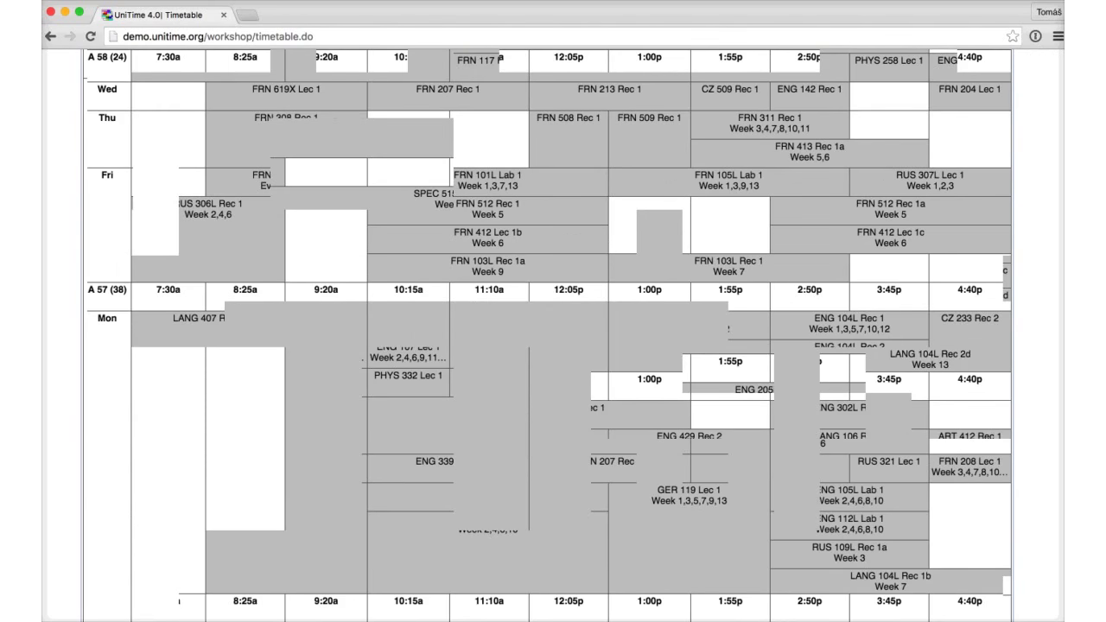
scroll(553, 337, down, 5)
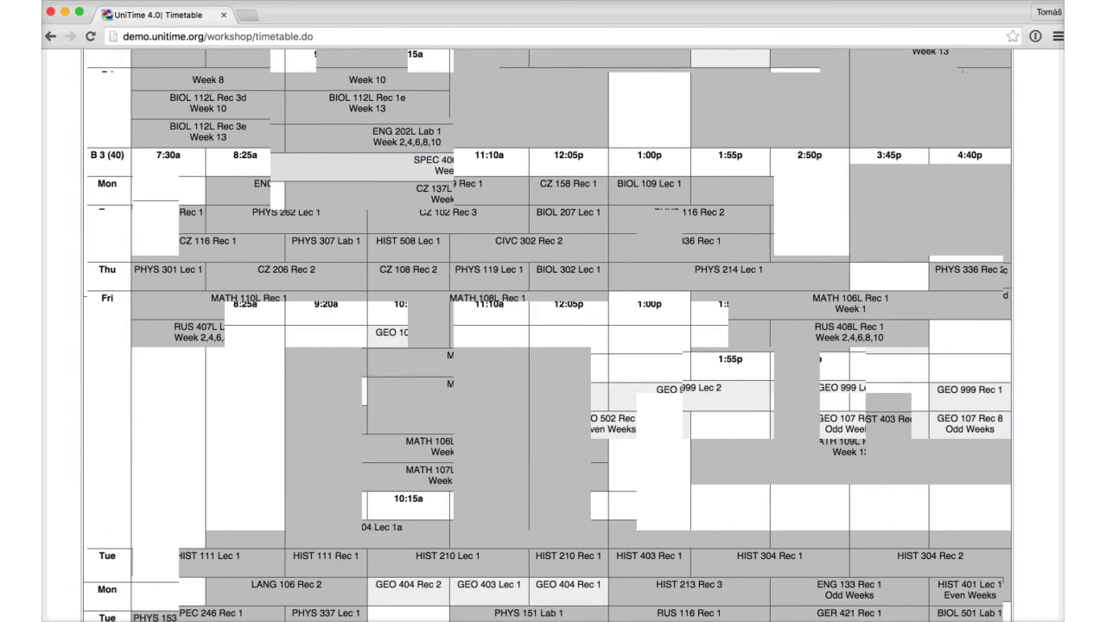
scroll(553, 337, down, 10)
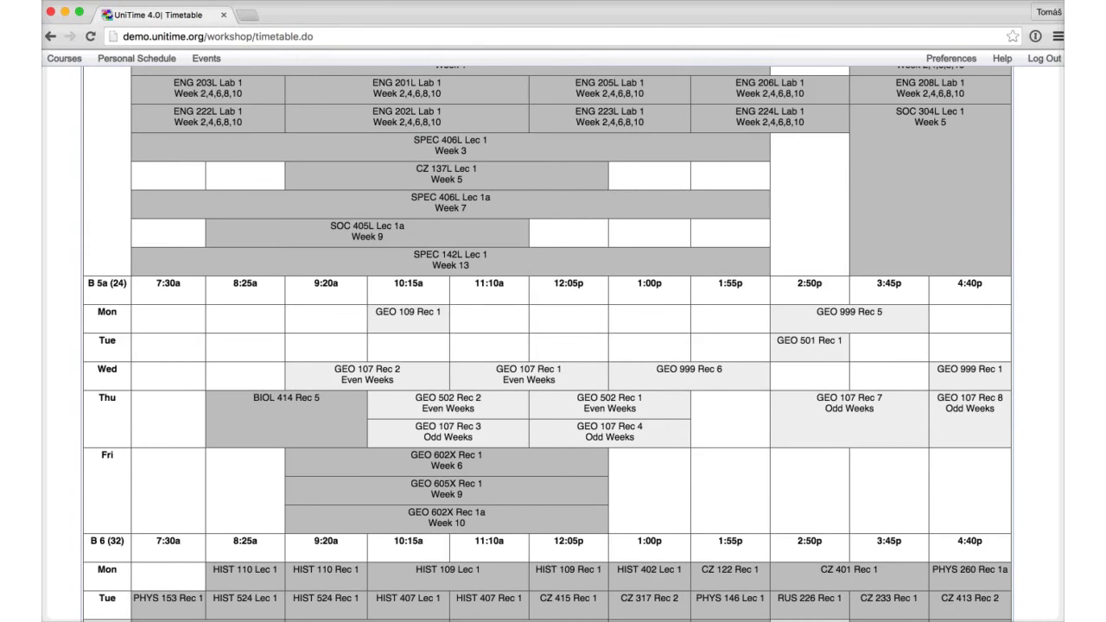
Step: Set the grid's Resource to Instructor
mouse_move(609, 432)
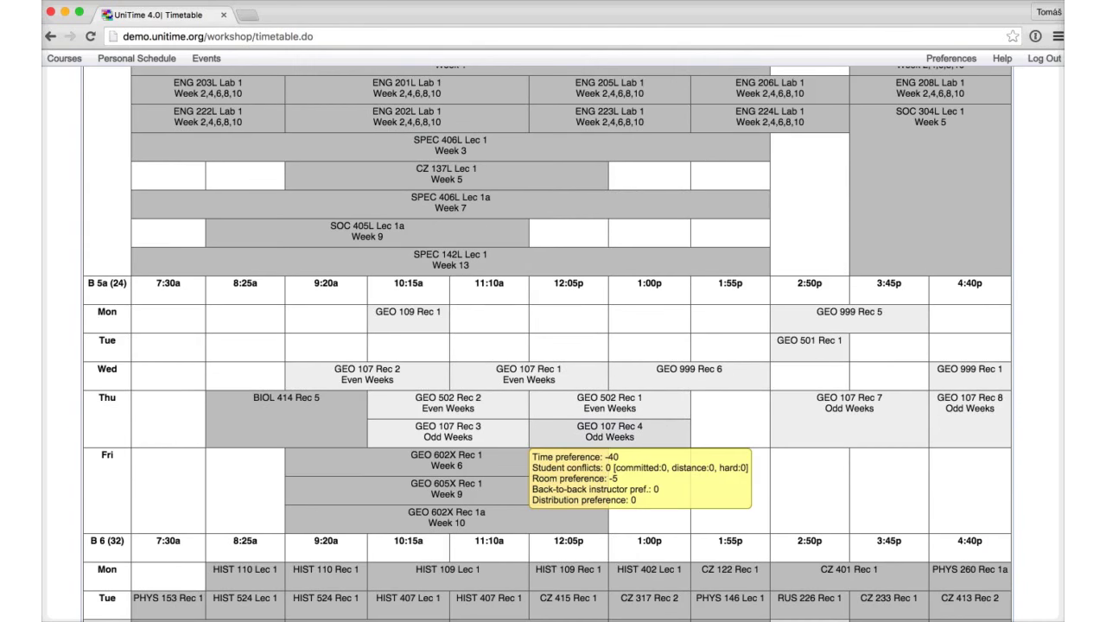
mouse_move(447, 432)
mouse_move(447, 405)
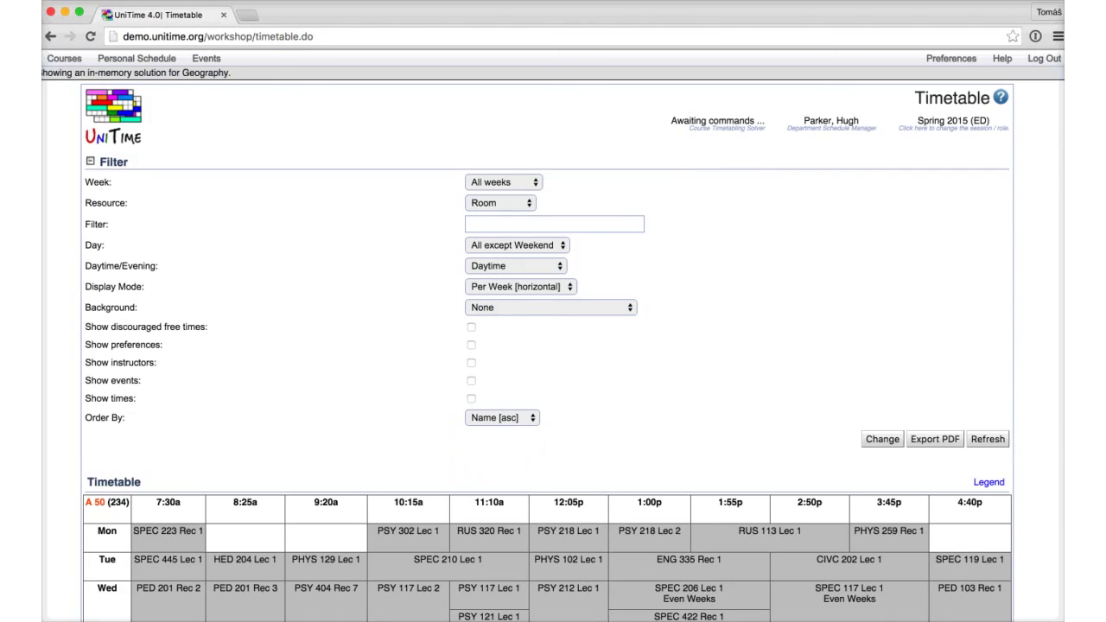
click(500, 202)
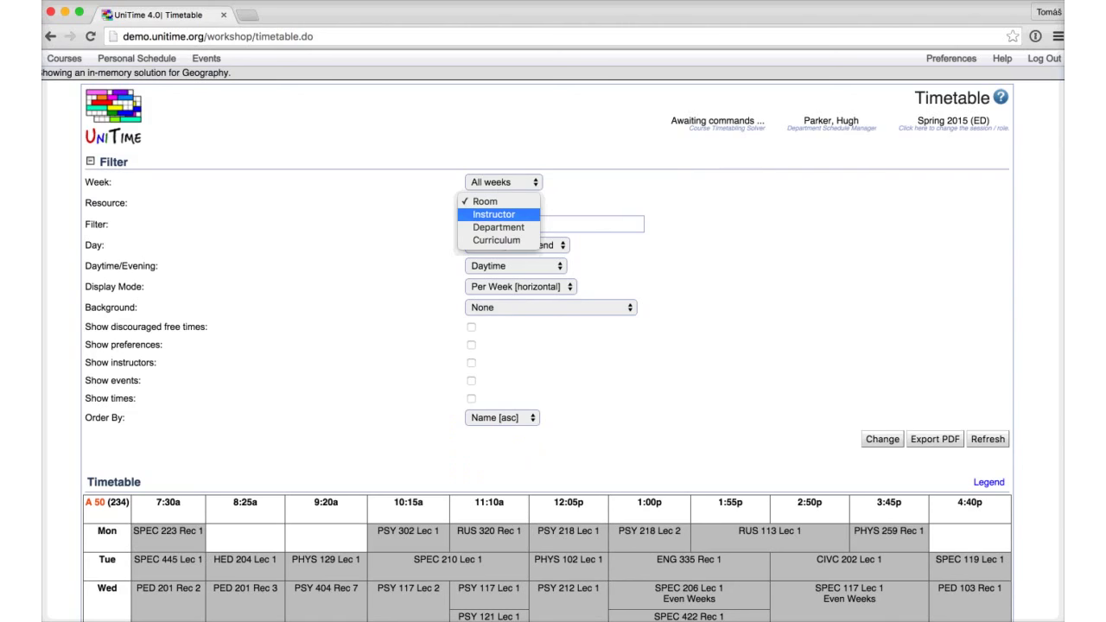
key(Return)
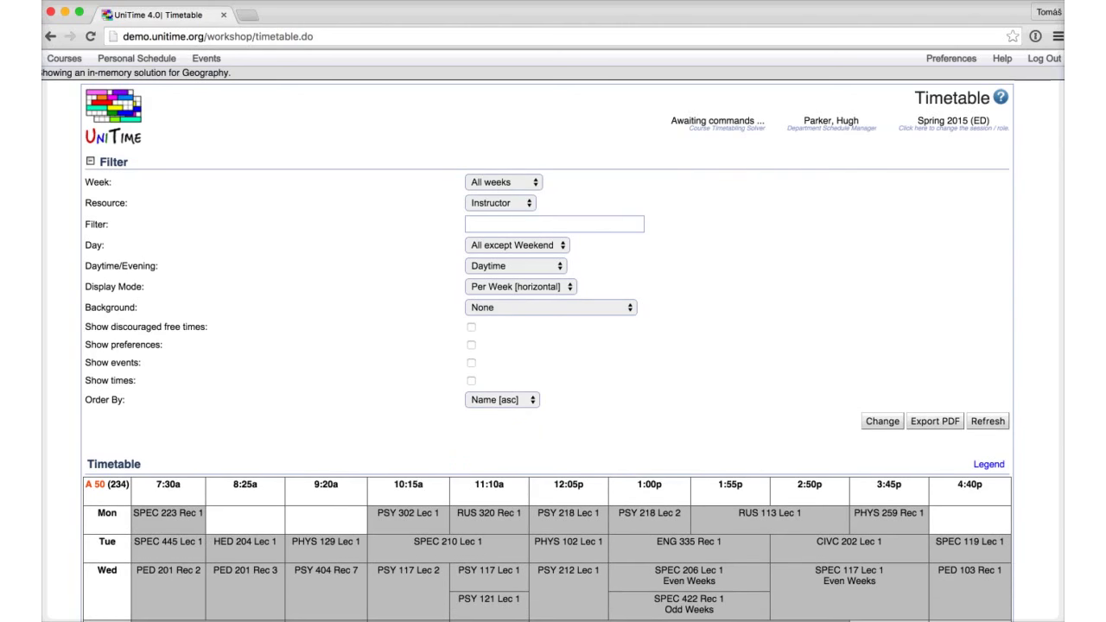
Step: Set Background to Time Preferences and scroll through the instructor timetables and legend
click(550, 306)
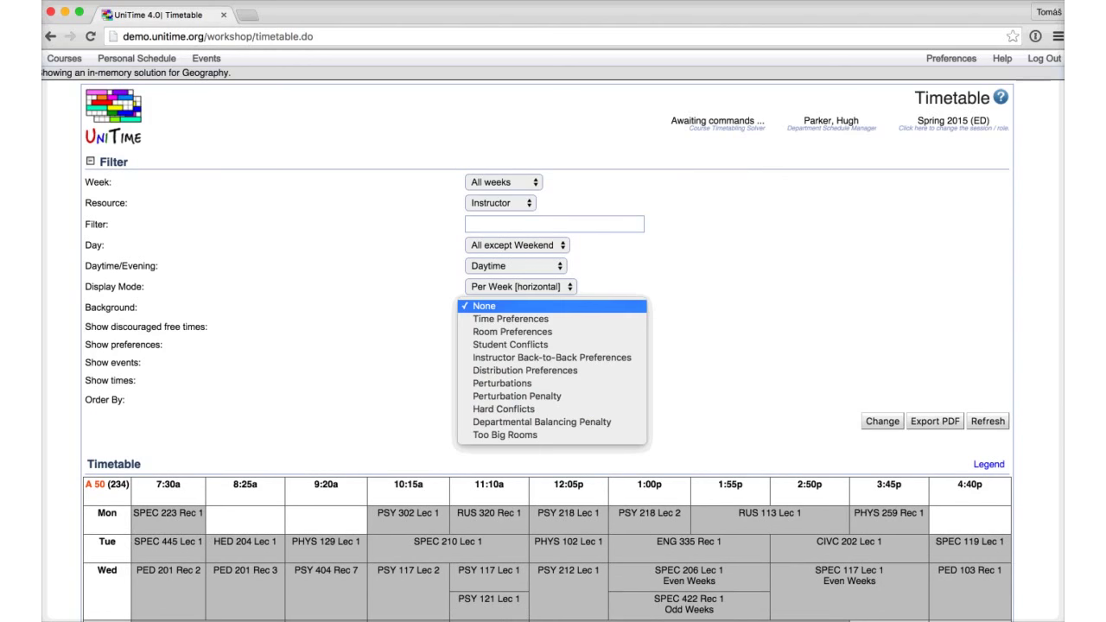
key(Down)
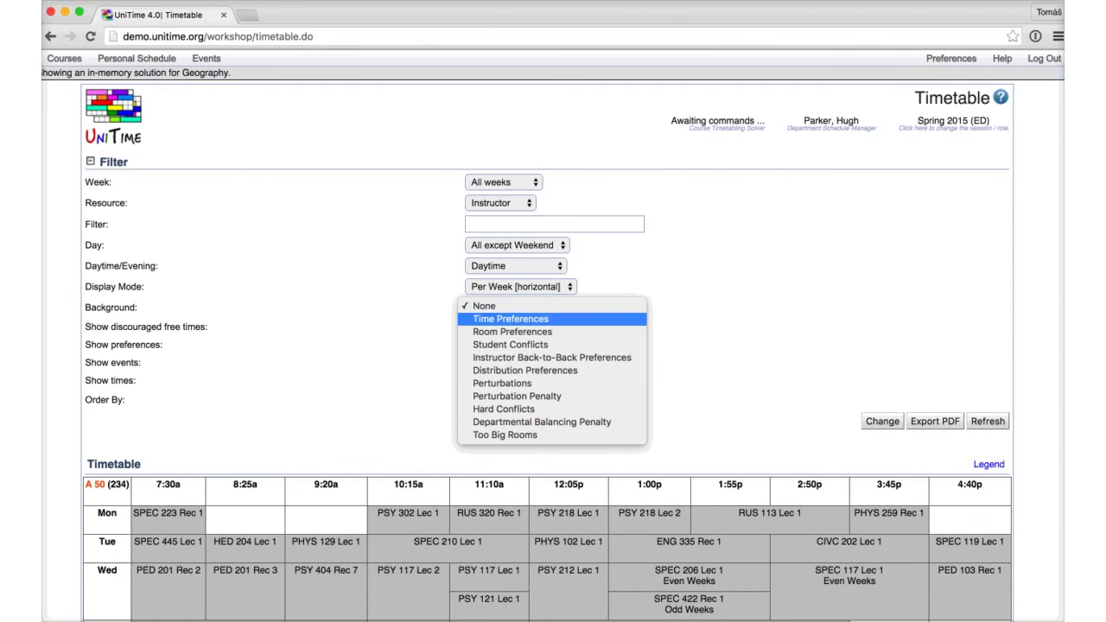
key(Return)
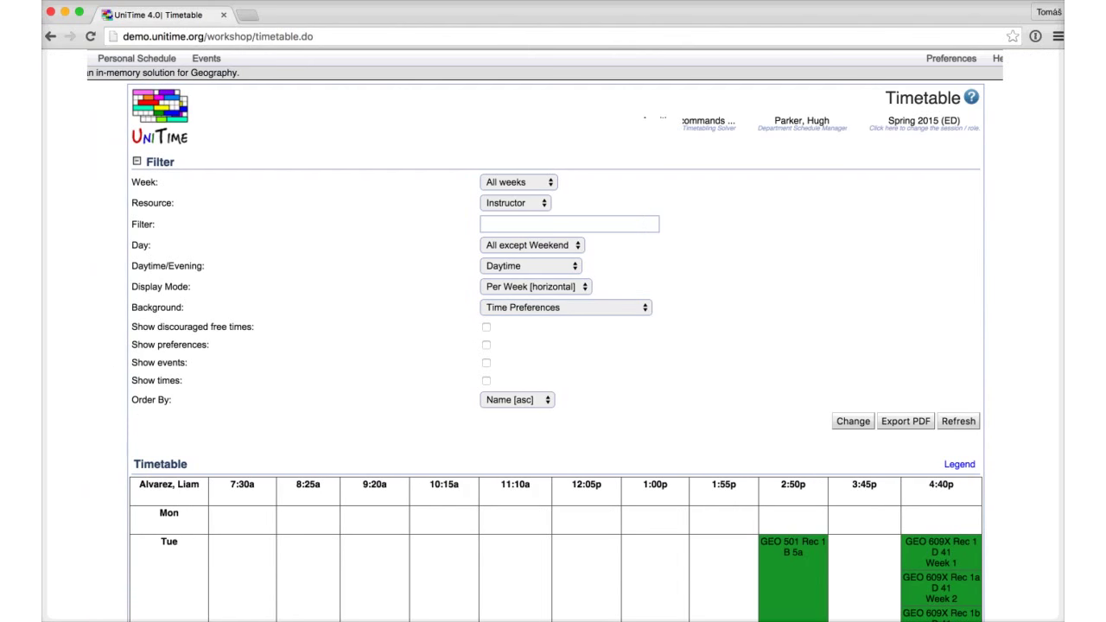
scroll(553, 345, down, 10)
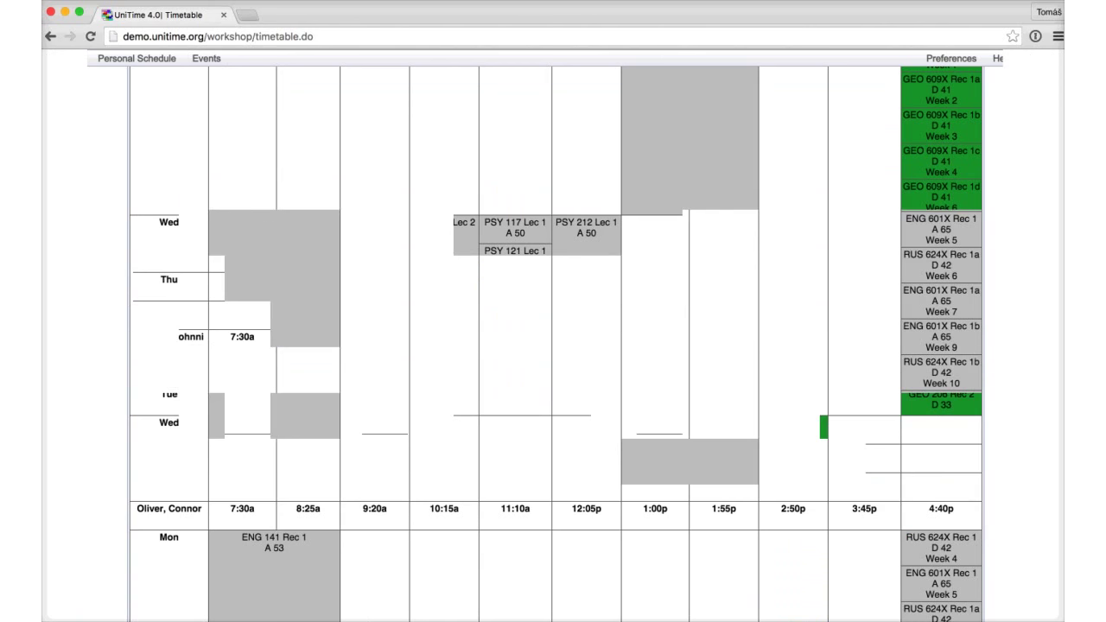
scroll(552, 345, down, 10)
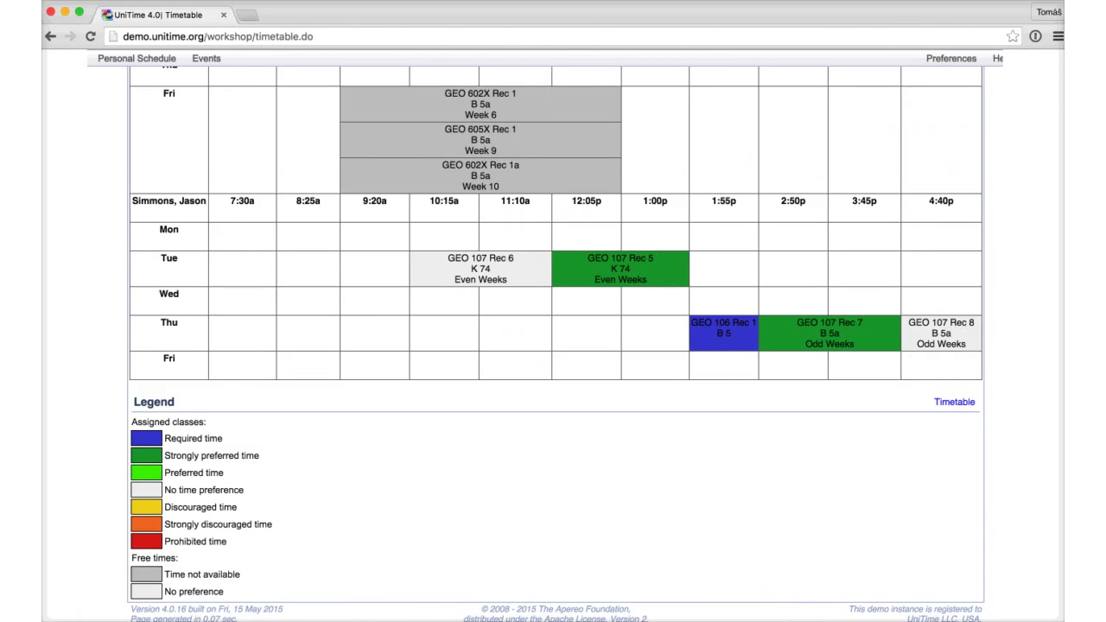
scroll(553, 345, up, 15)
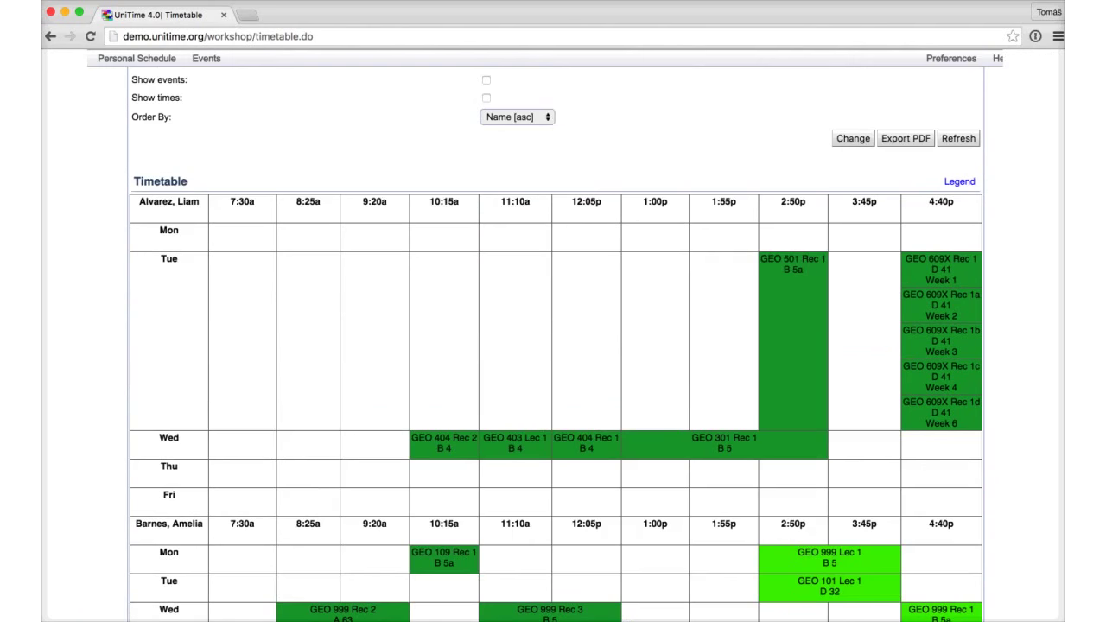
scroll(553, 345, down, 5)
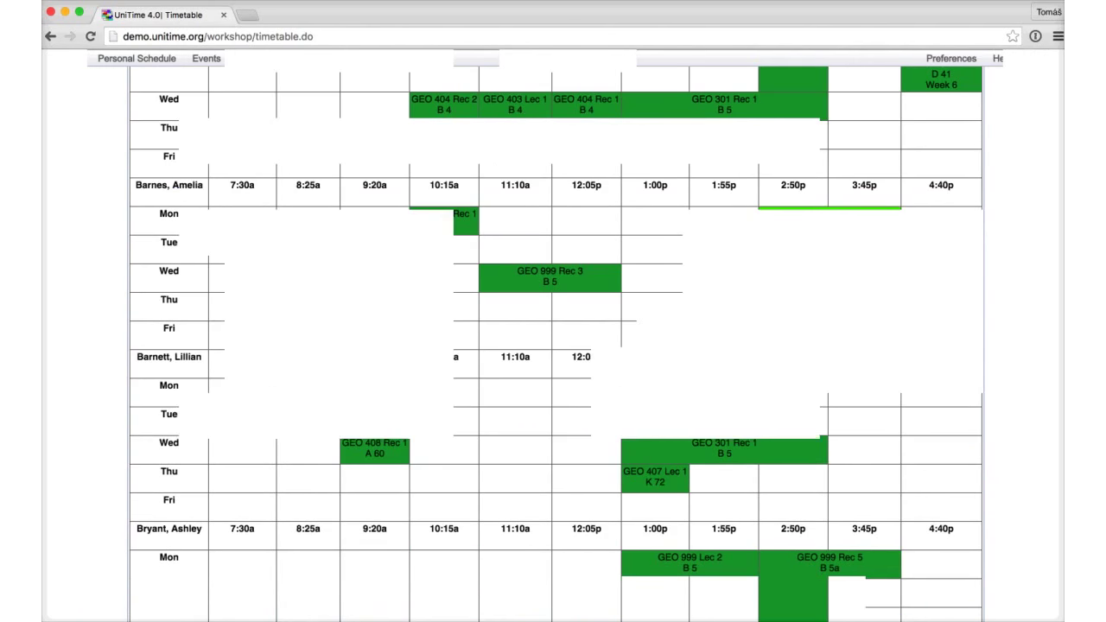
scroll(553, 346, up, 7)
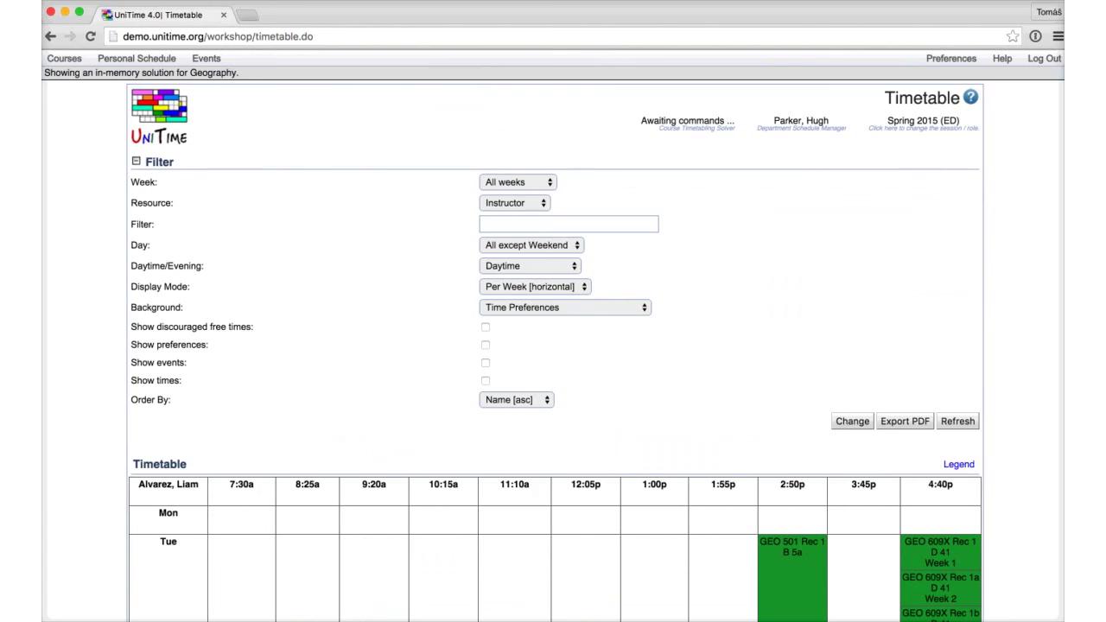
Step: Switch the grid's Resource to Curriculum and bring up the Course Timetabling pages
click(64, 58)
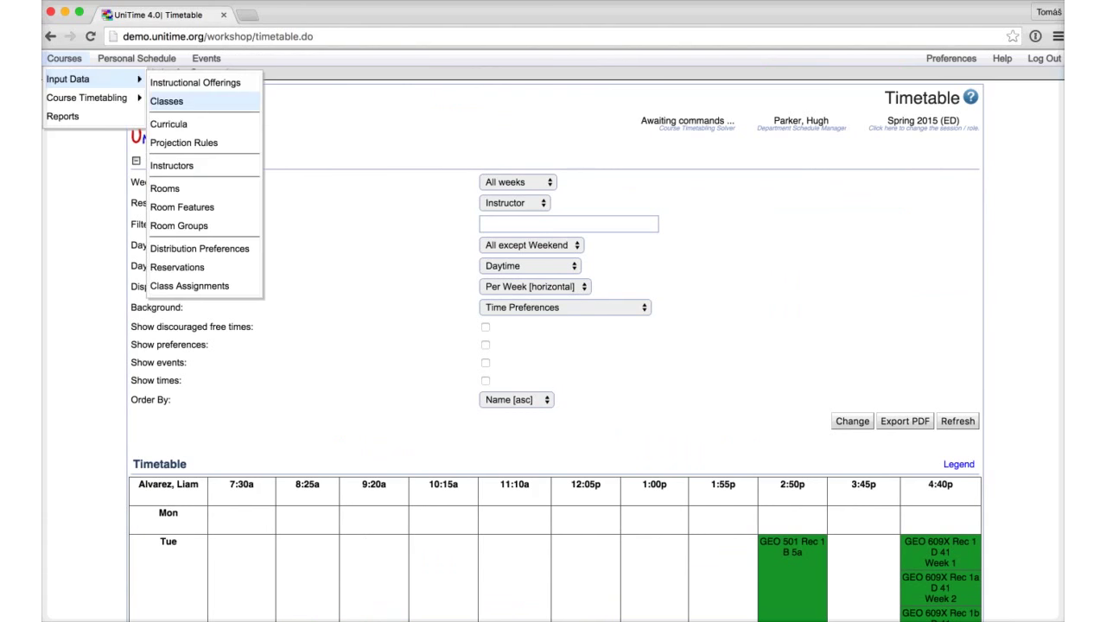
click(167, 101)
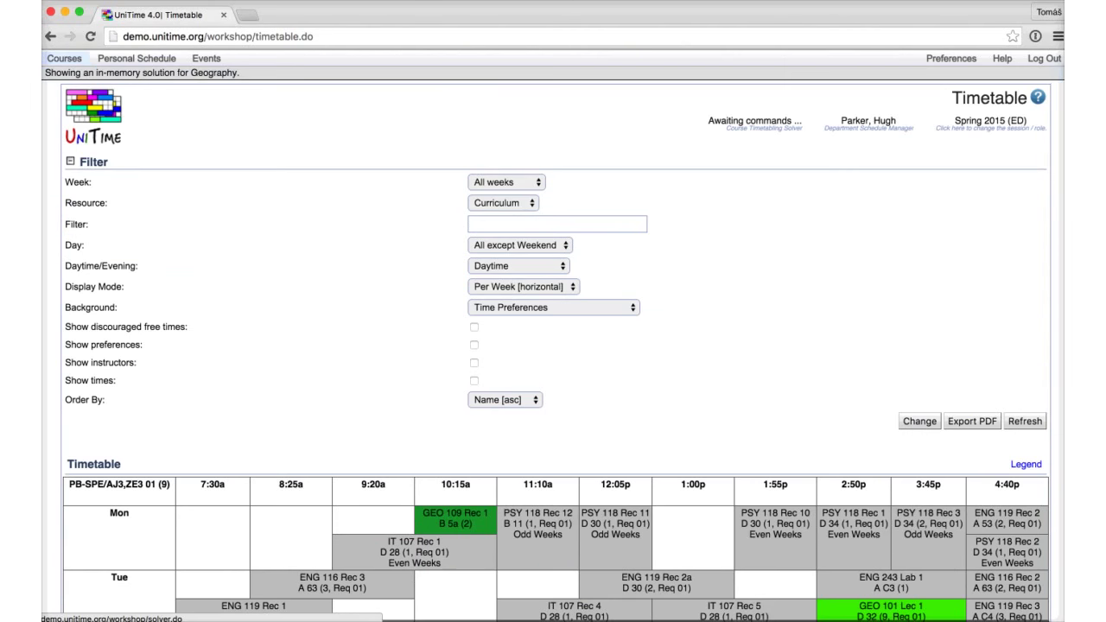
click(64, 58)
mouse_move(86, 97)
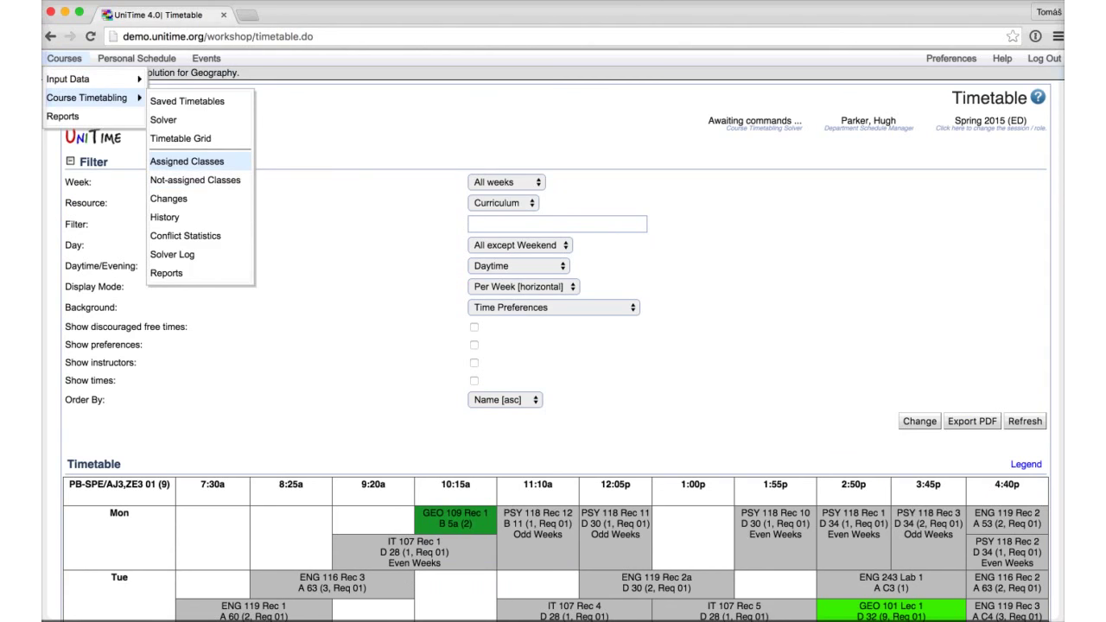
Step: From Assigned Classes, open placement suggestions for GEO 999 Lec 2 (M 1:00p, room B 5)
click(187, 161)
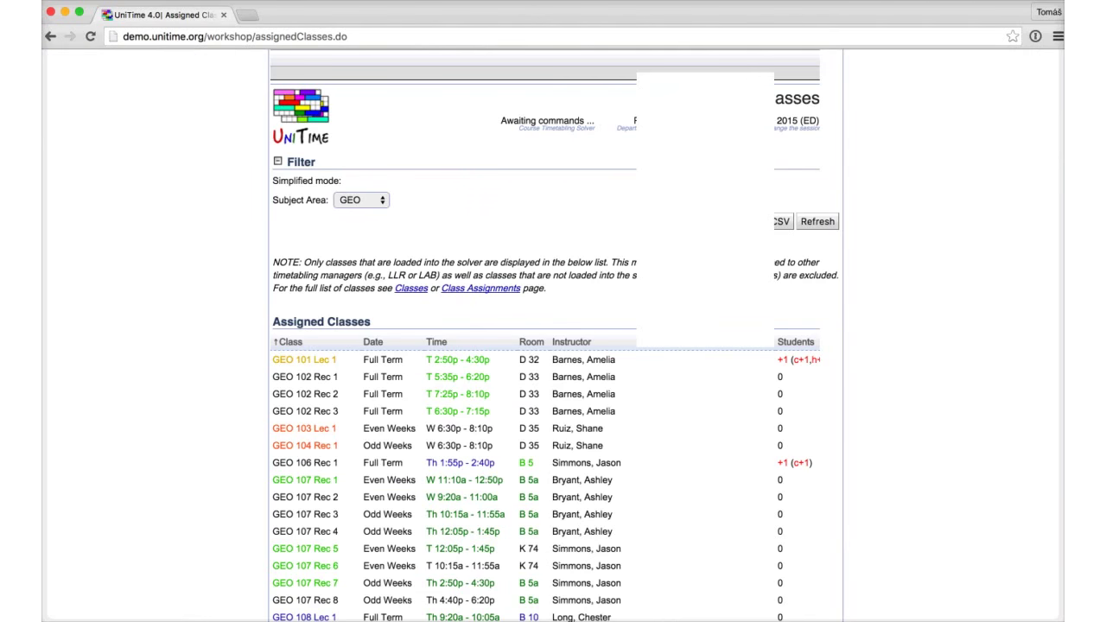
scroll(553, 346, down, 10)
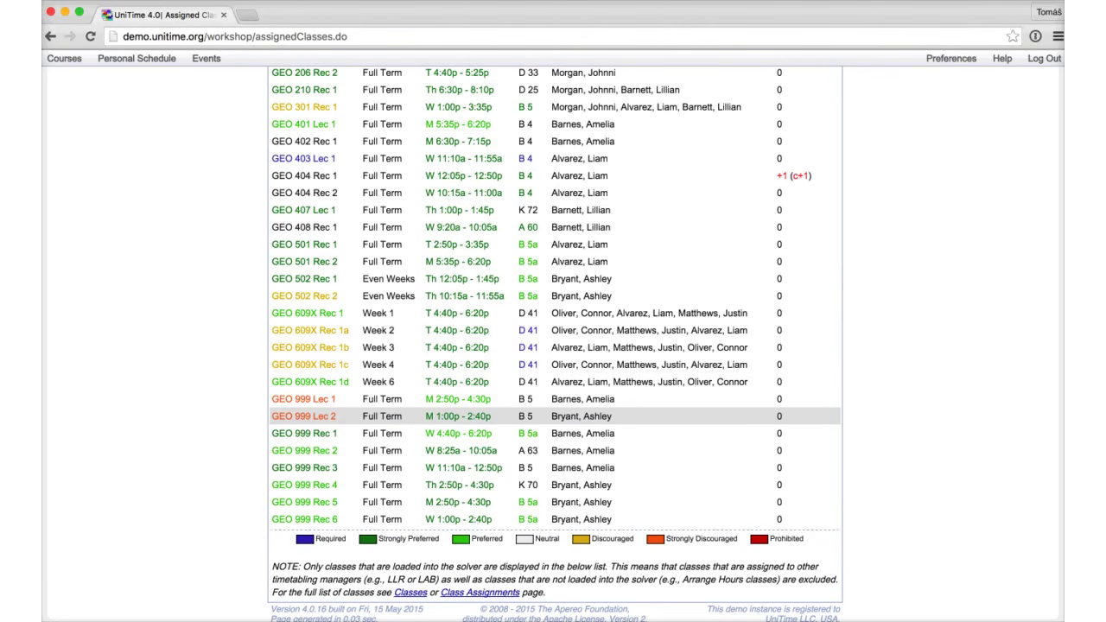
click(380, 416)
Step: Try moving GEO 999 Lec 2 to Monday 6:30p
scroll(540, 484, down, 1)
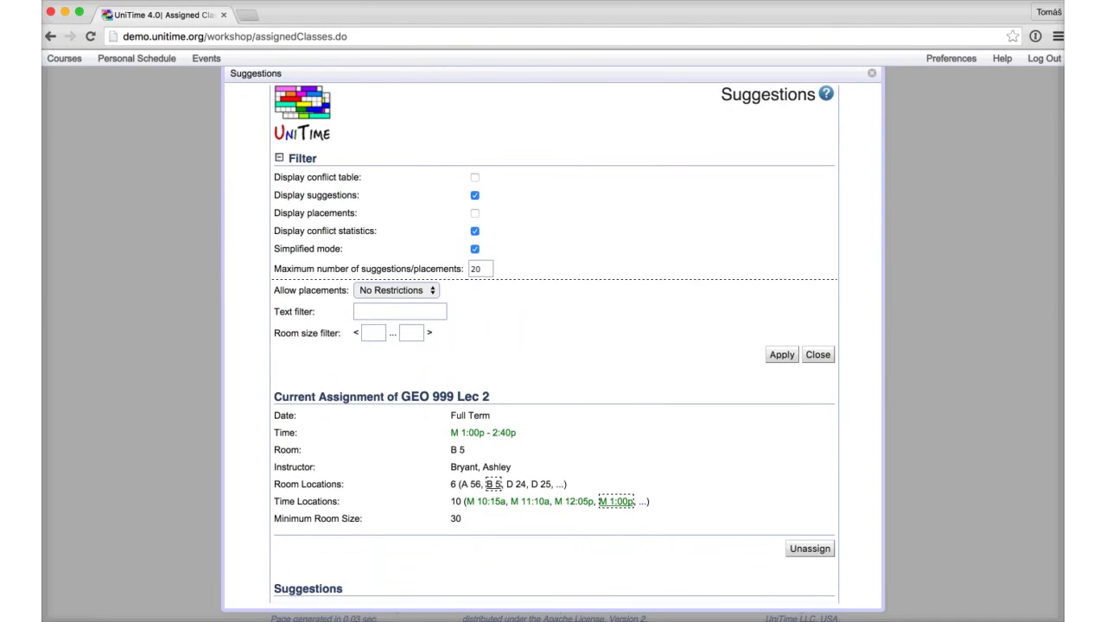
mouse_move(540, 501)
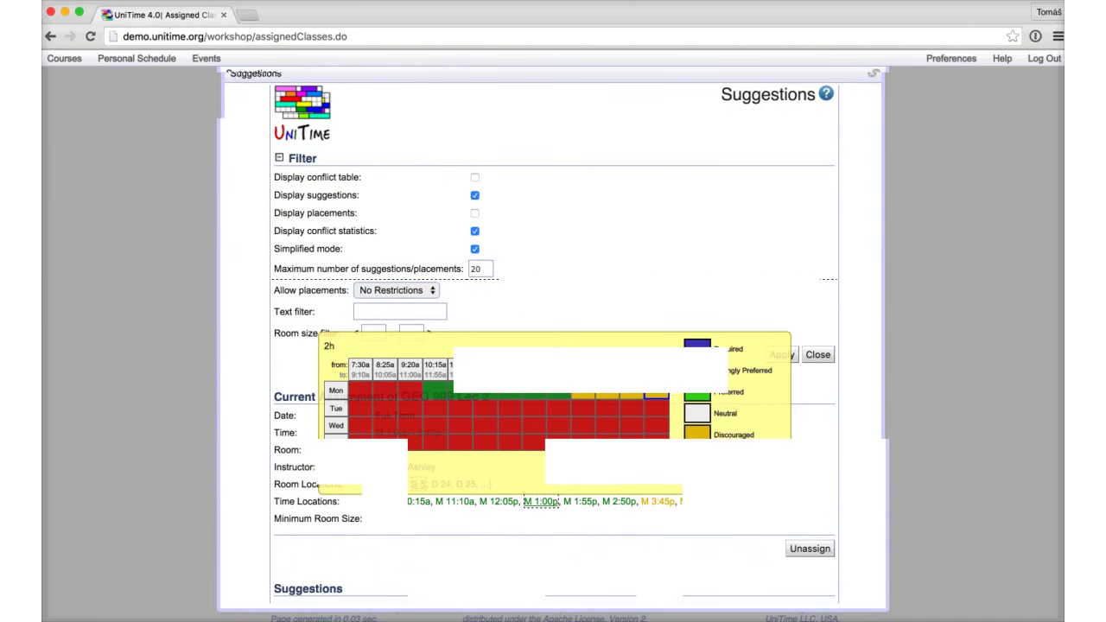
click(655, 394)
Step: Run a deeper search for suggestions resolving the two resulting conflicts
scroll(656, 395, down, 5)
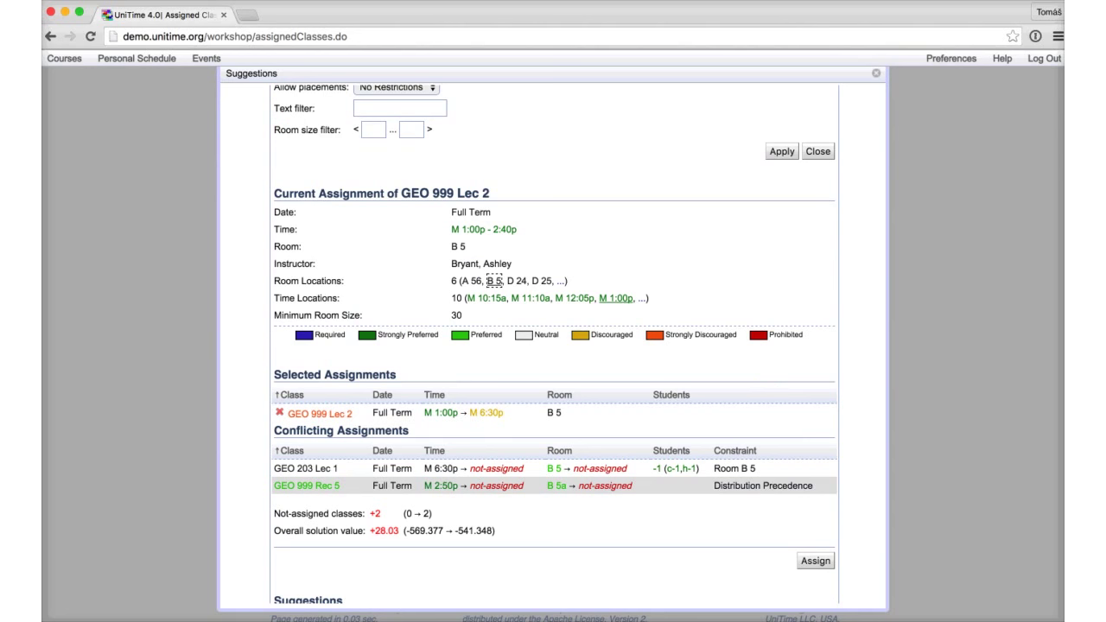
scroll(552, 345, down, 1)
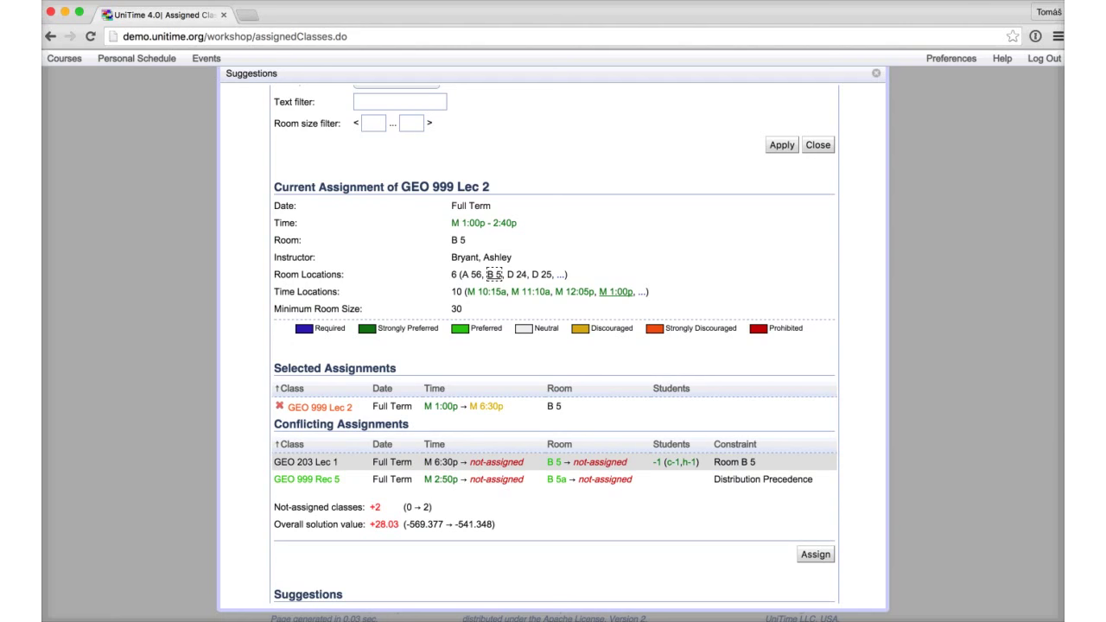
scroll(553, 346, down, 3)
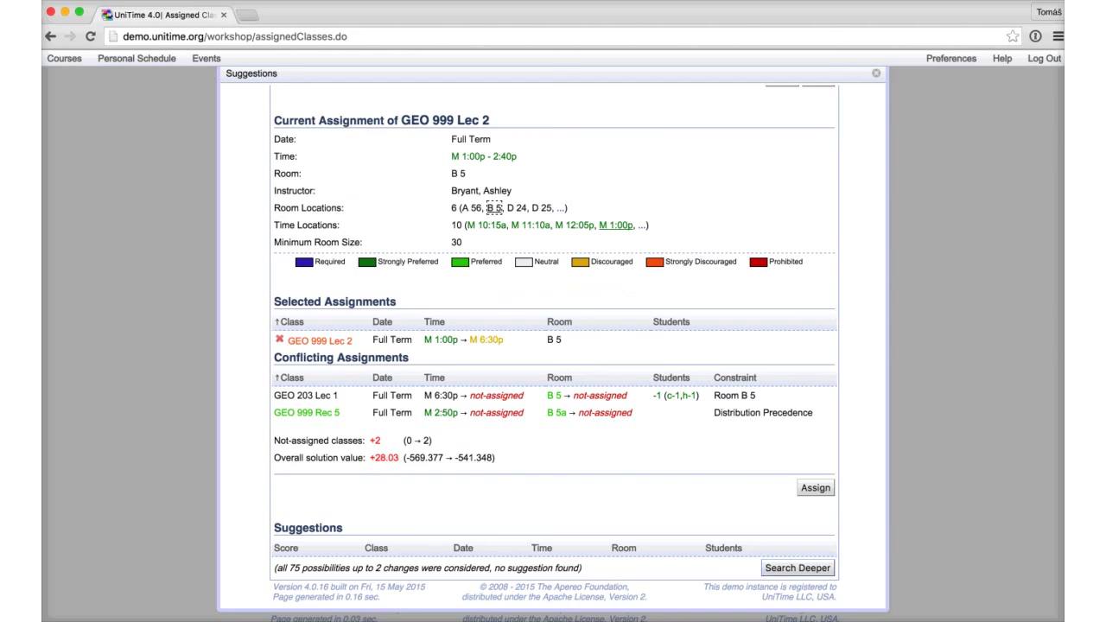
click(796, 568)
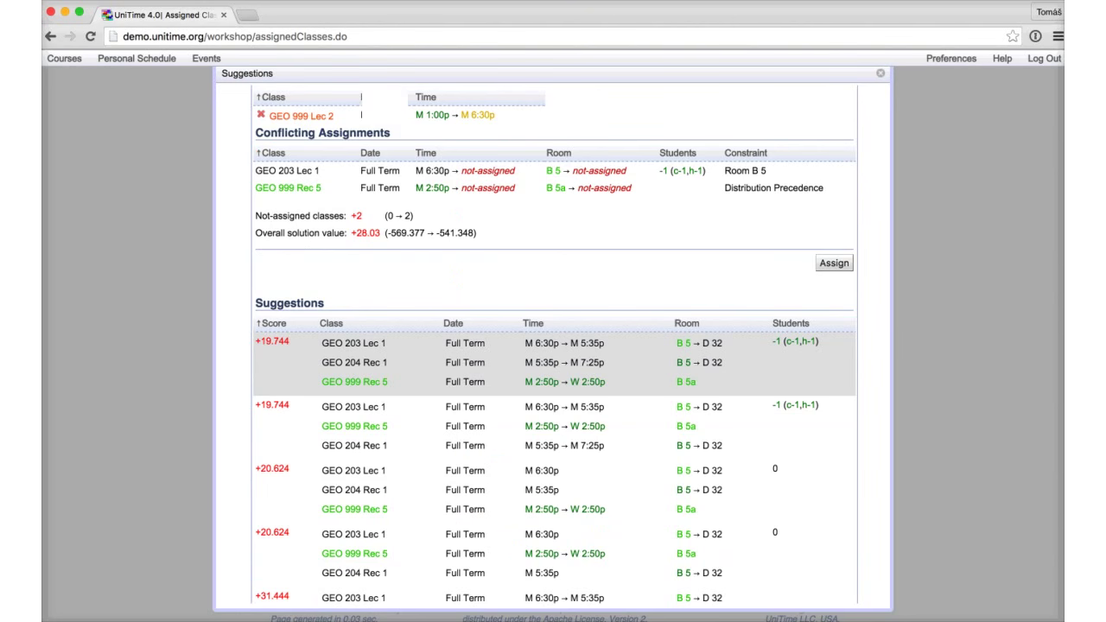
Step: Scroll the Suggestions table to the +19.744 option moving GEO 203 Lec 1 and GEO 204 Rec 1 to D 32
scroll(553, 346, up, 5)
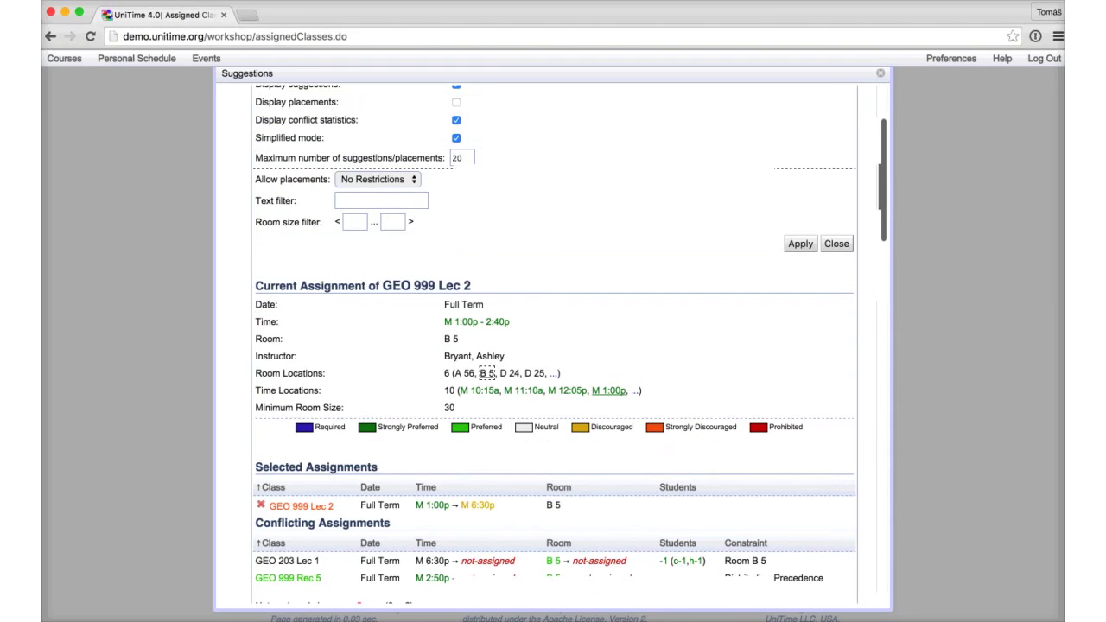
scroll(553, 346, down, 5)
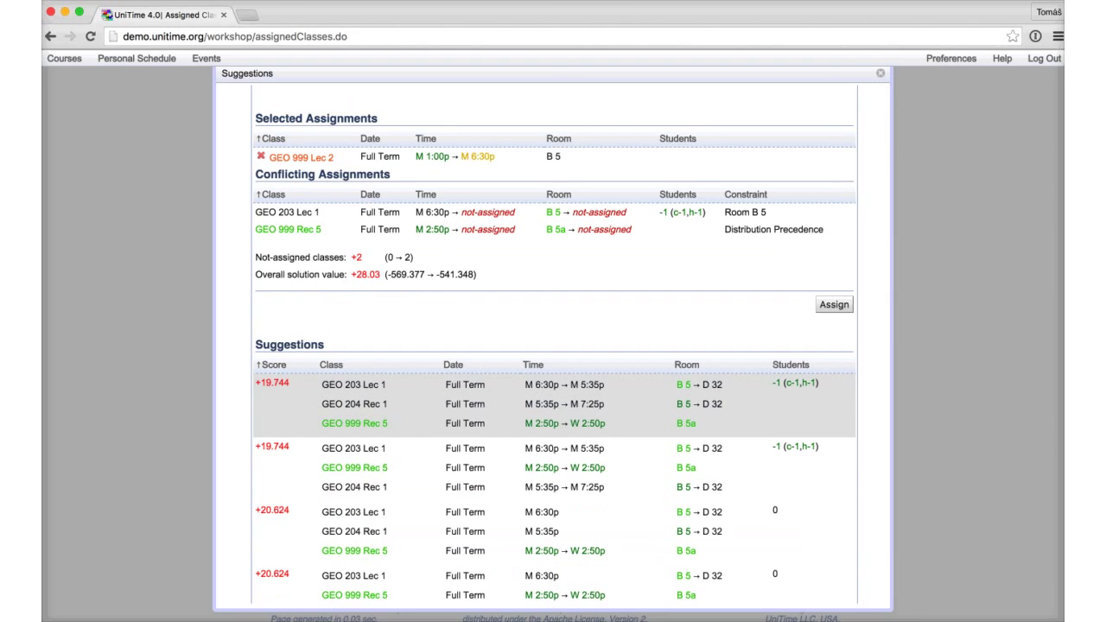
scroll(553, 406, up, 3)
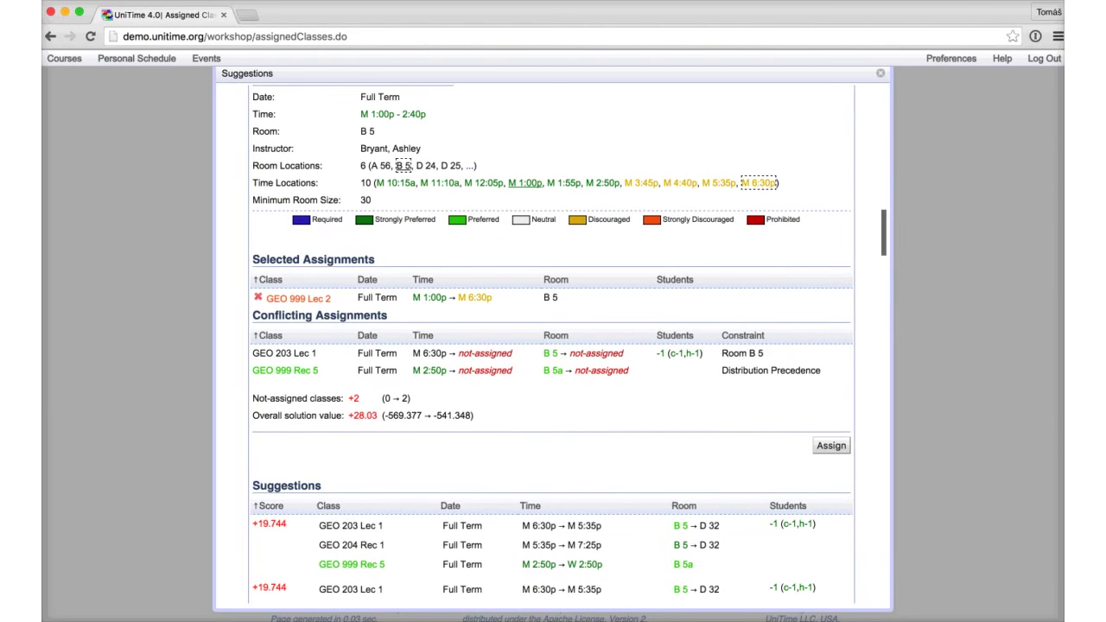
scroll(568, 344, down, 1)
scroll(553, 346, down, 1)
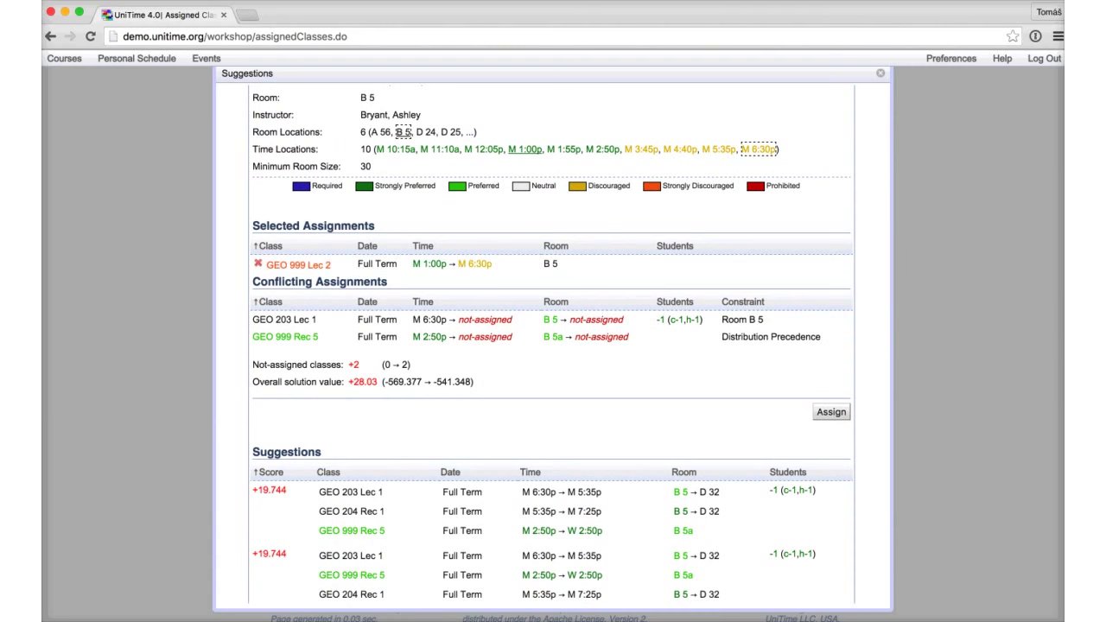
scroll(553, 389, down, 3)
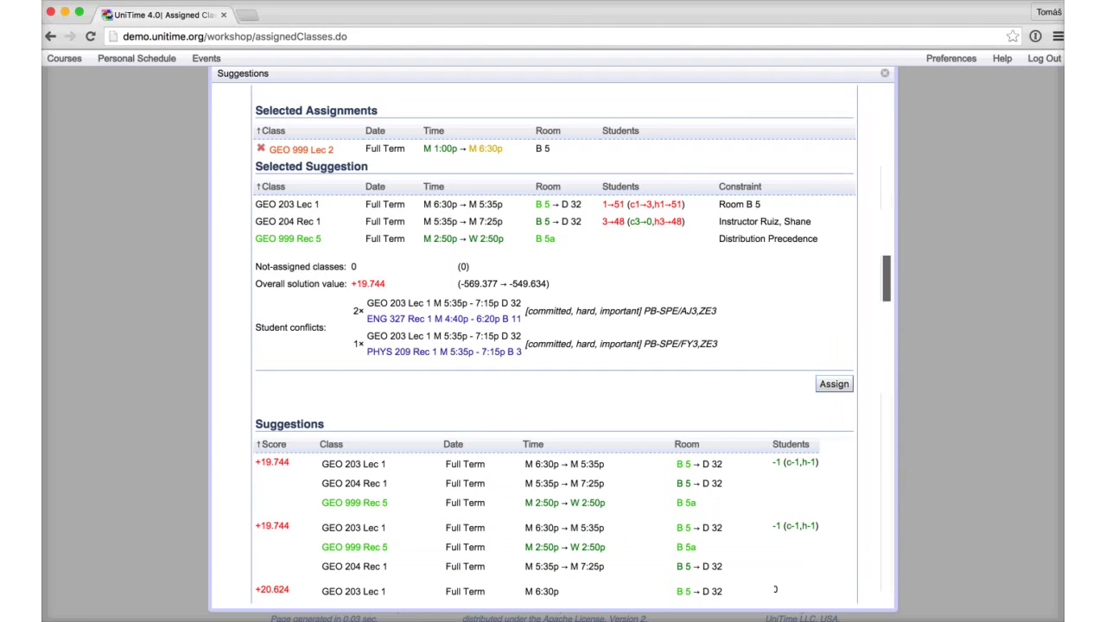
scroll(553, 415, down, 5)
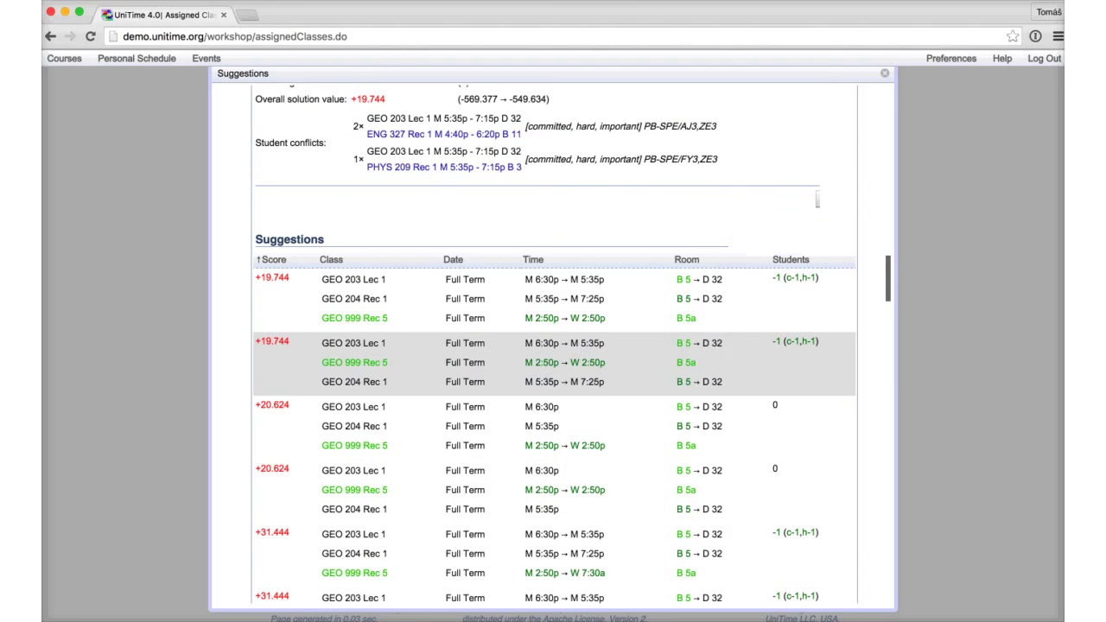
Step: Apply the chosen suggestion, assigning GEO 999 Lec 2 to Monday 6:30p–8:10p
click(466, 362)
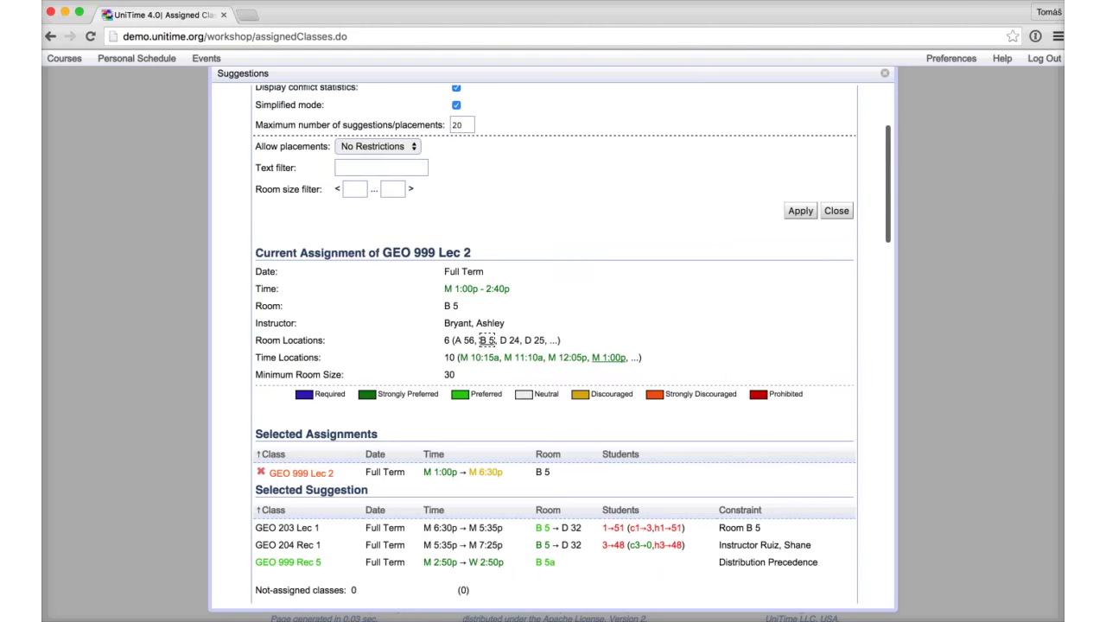
scroll(553, 346, down, 3)
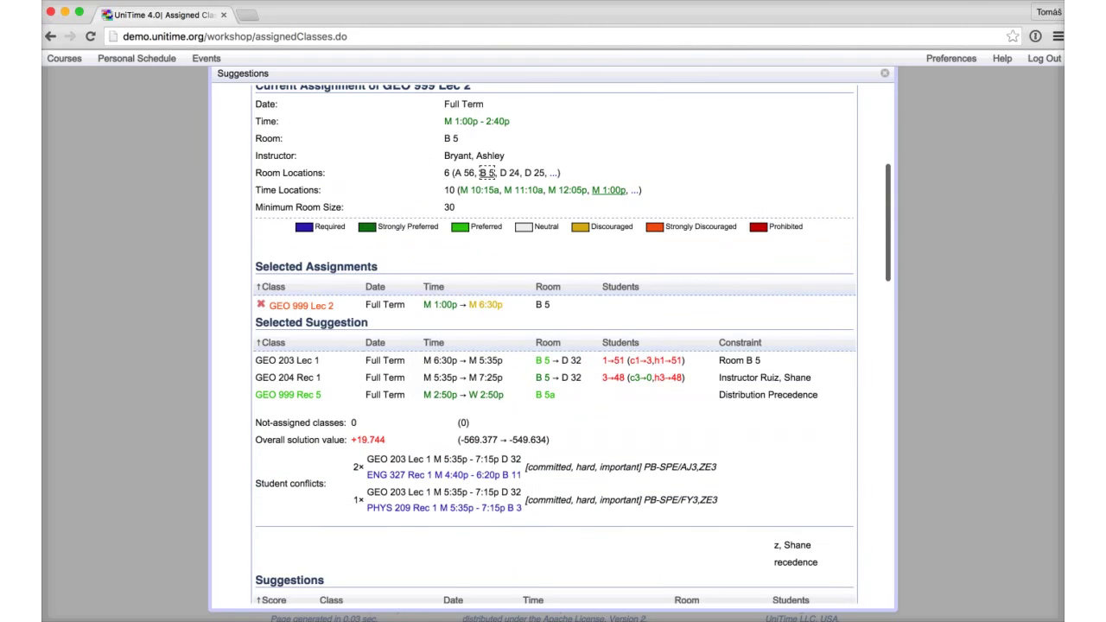
key(Return)
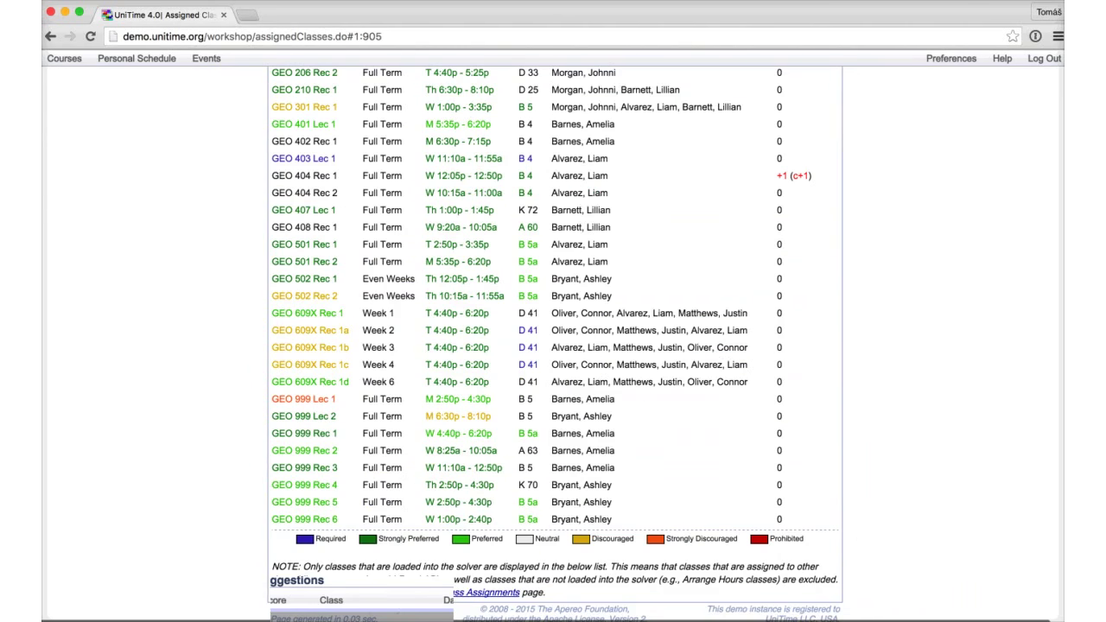
mouse_move(458, 415)
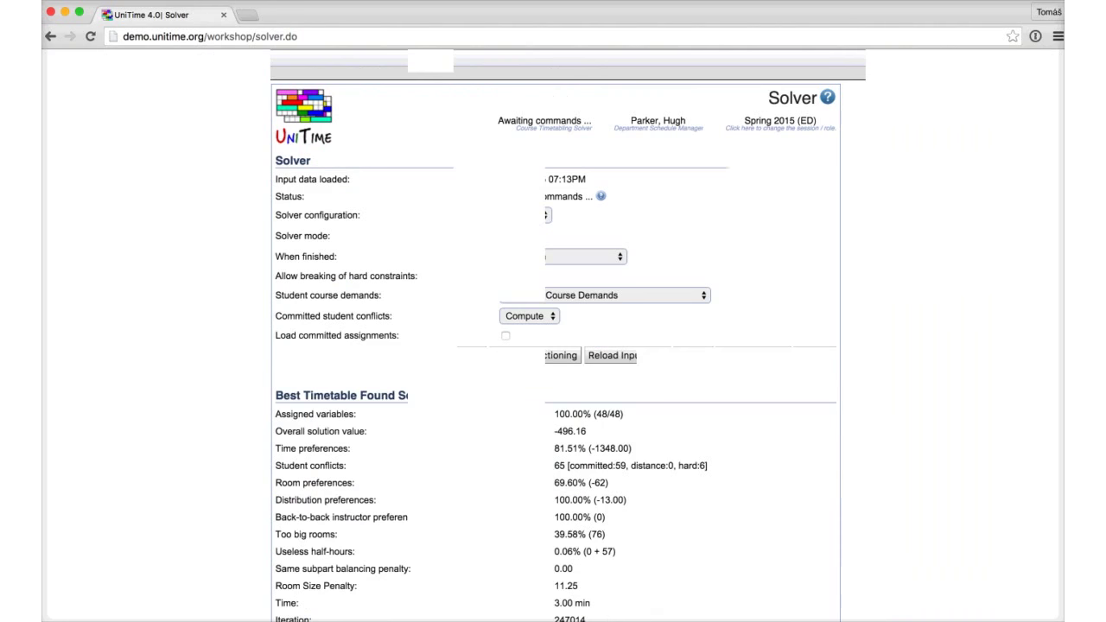
Step: Save the current Geography timetable from the Solver page and confirm
scroll(553, 345, down, 5)
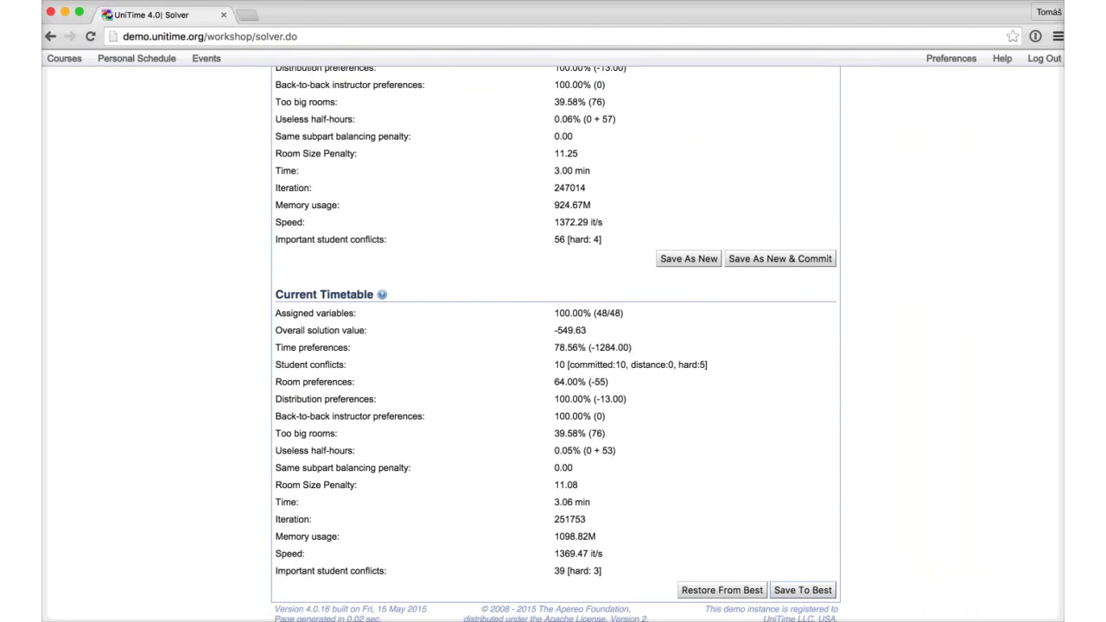
scroll(553, 345, down, 3)
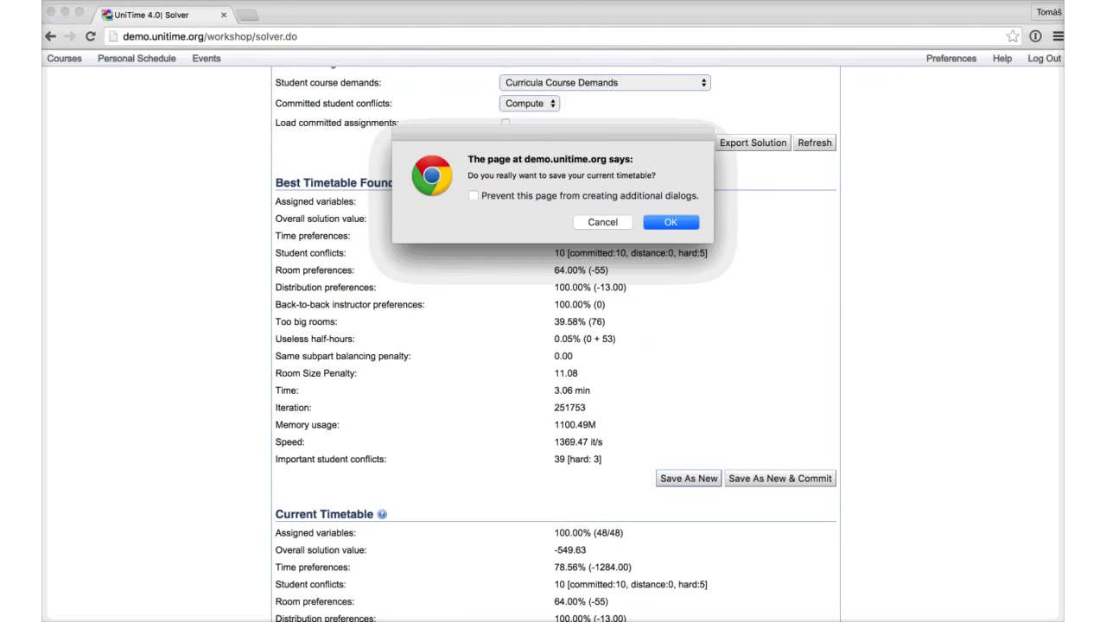
key(Return)
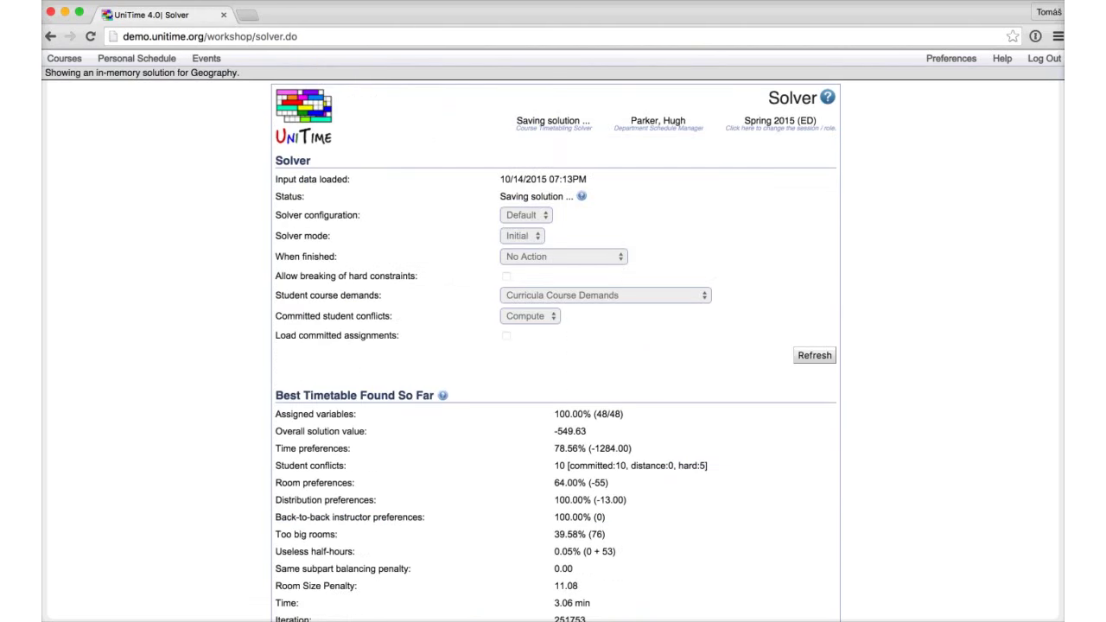
mouse_move(581, 196)
scroll(553, 345, down, 4)
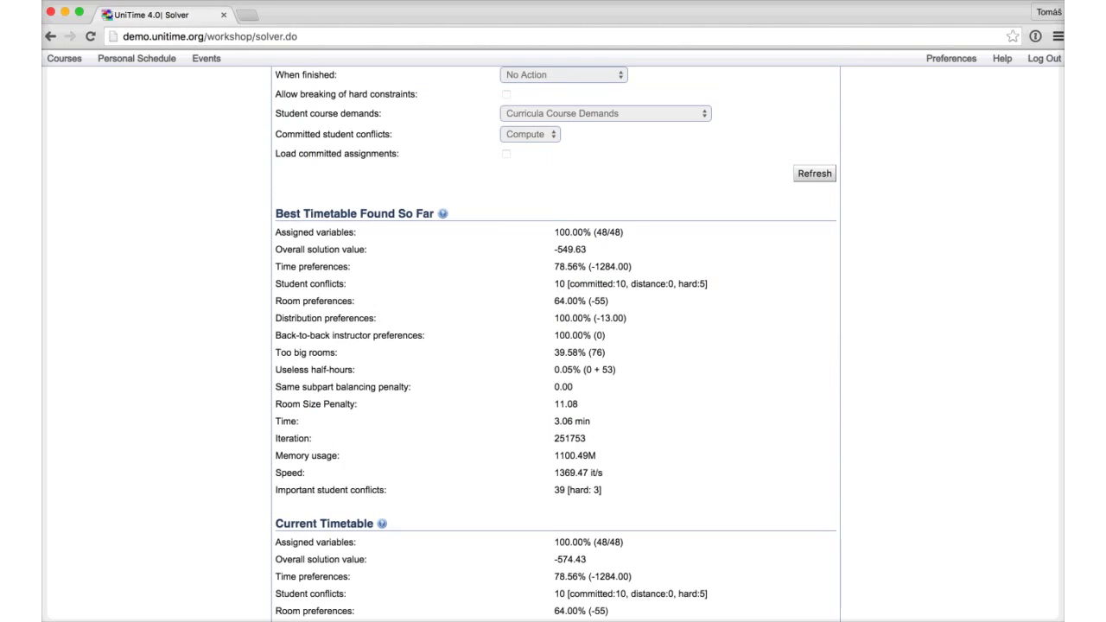
Step: Highlight the -549.63 overall solution value, then unload the timetable from the solver
drag(586, 249, 275, 249)
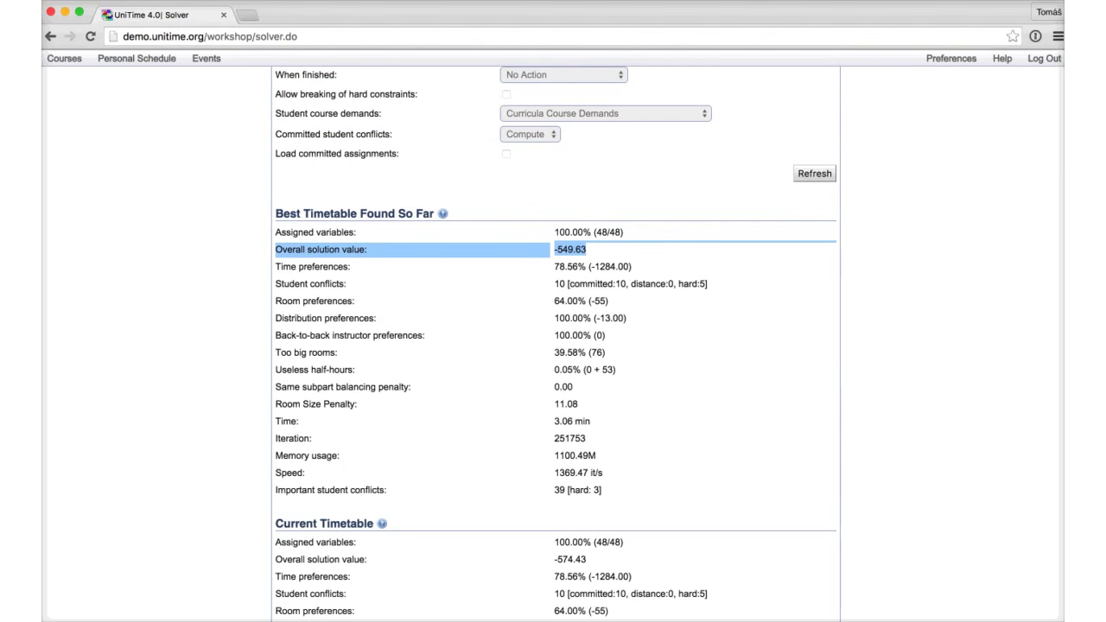
scroll(553, 346, down, 3)
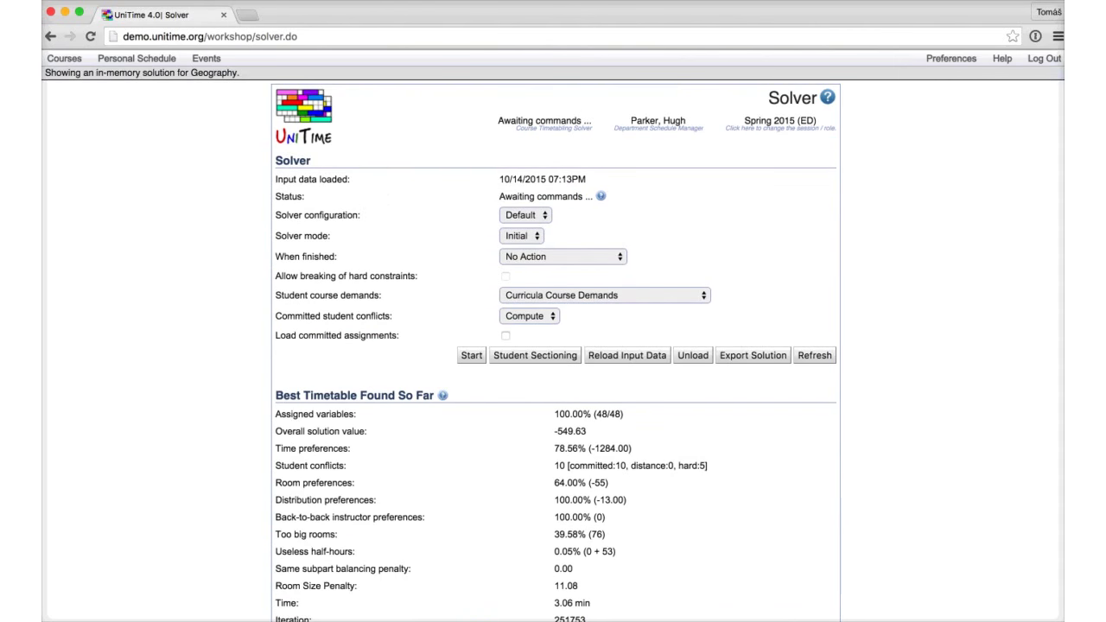
click(692, 355)
Step: Confirm the unload and open the 10/14/2015 entry in Saved Timetables
key(Return)
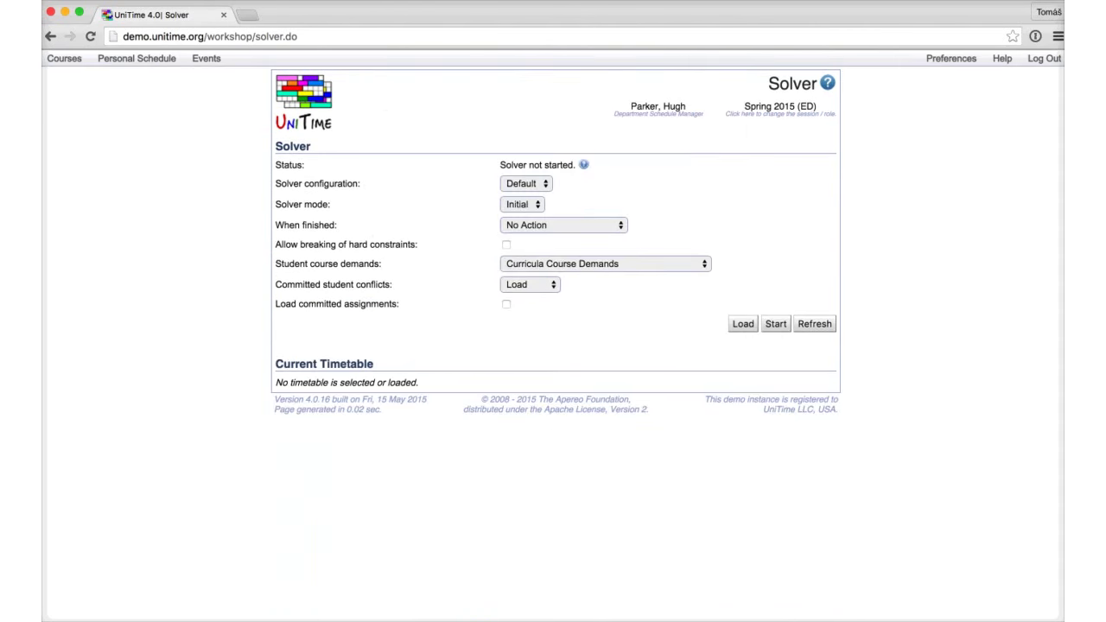
click(63, 58)
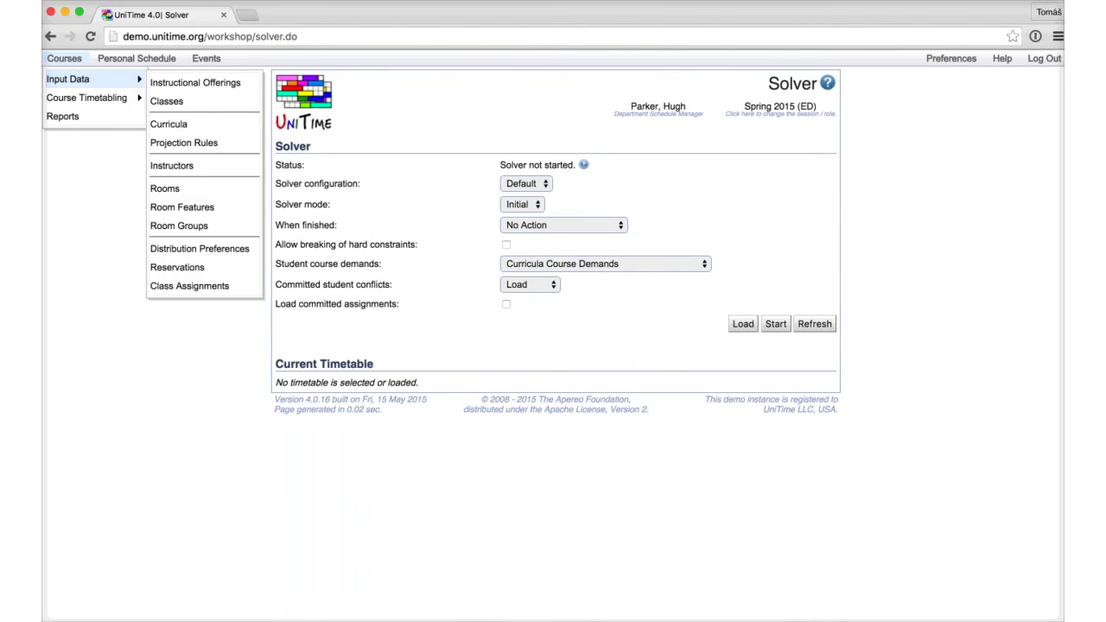
mouse_move(86, 98)
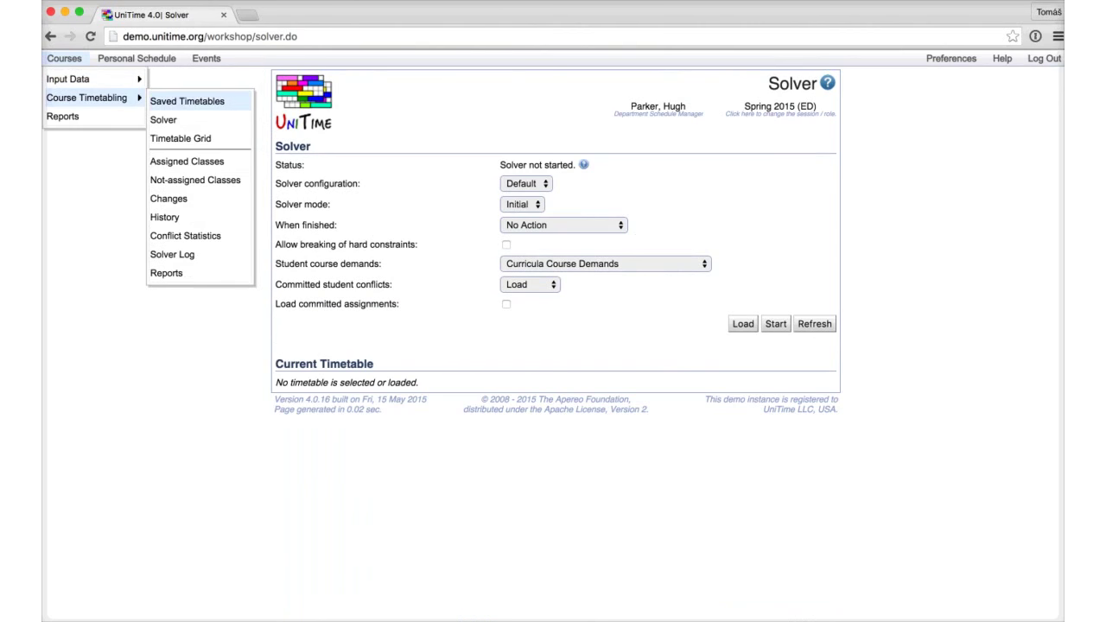
click(186, 101)
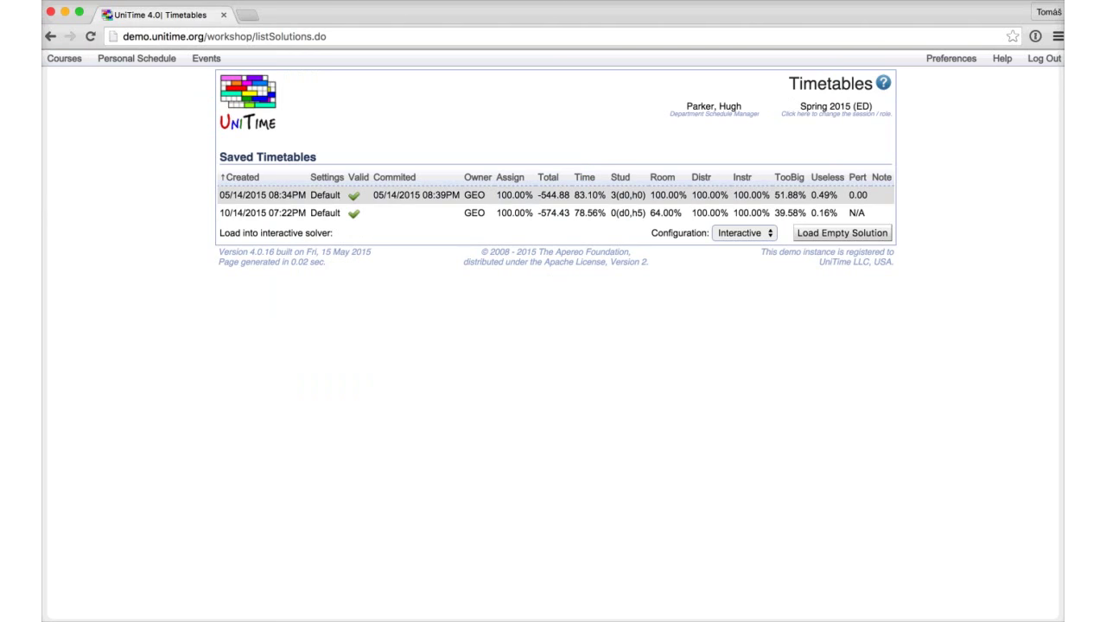
click(552, 212)
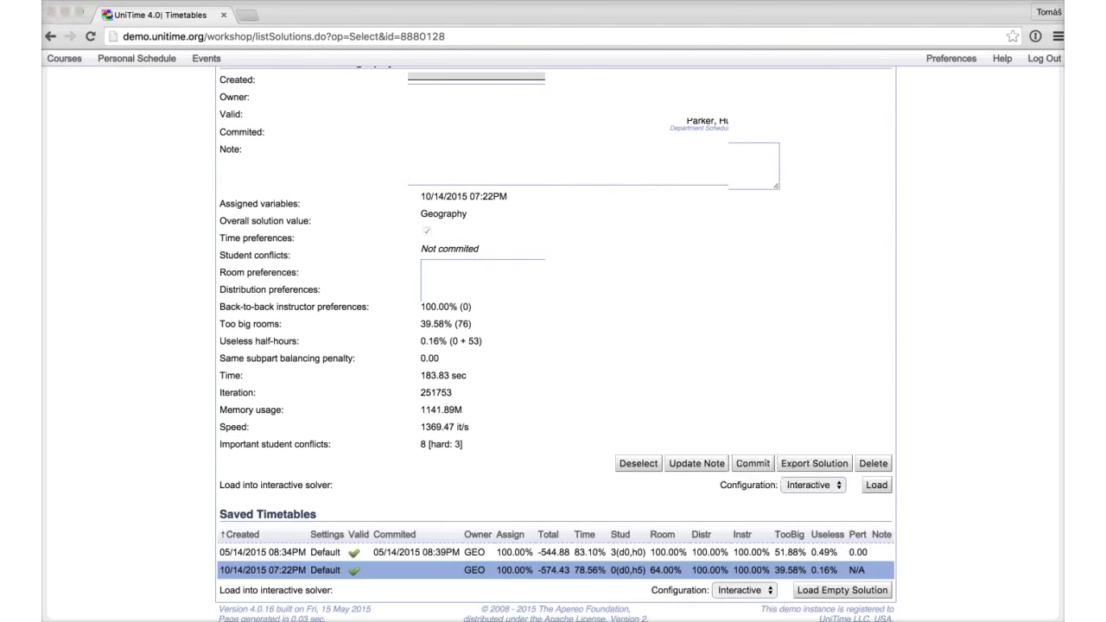
Step: Commit the 10/14/2015 Geography timetable and load it into the interactive solver
click(982, 515)
key(Return)
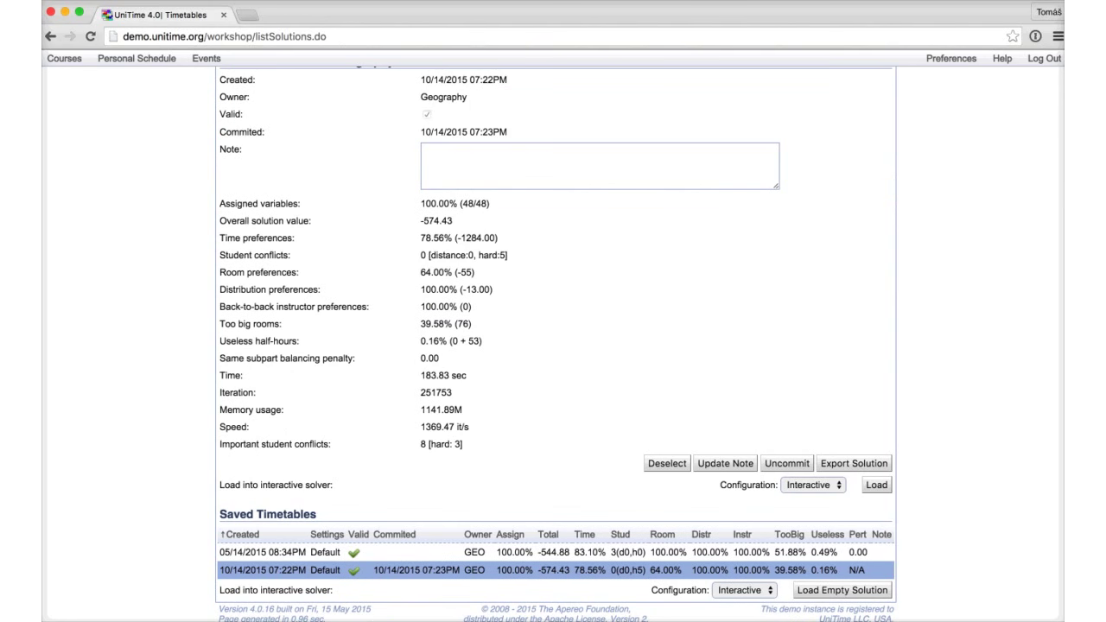
click(875, 485)
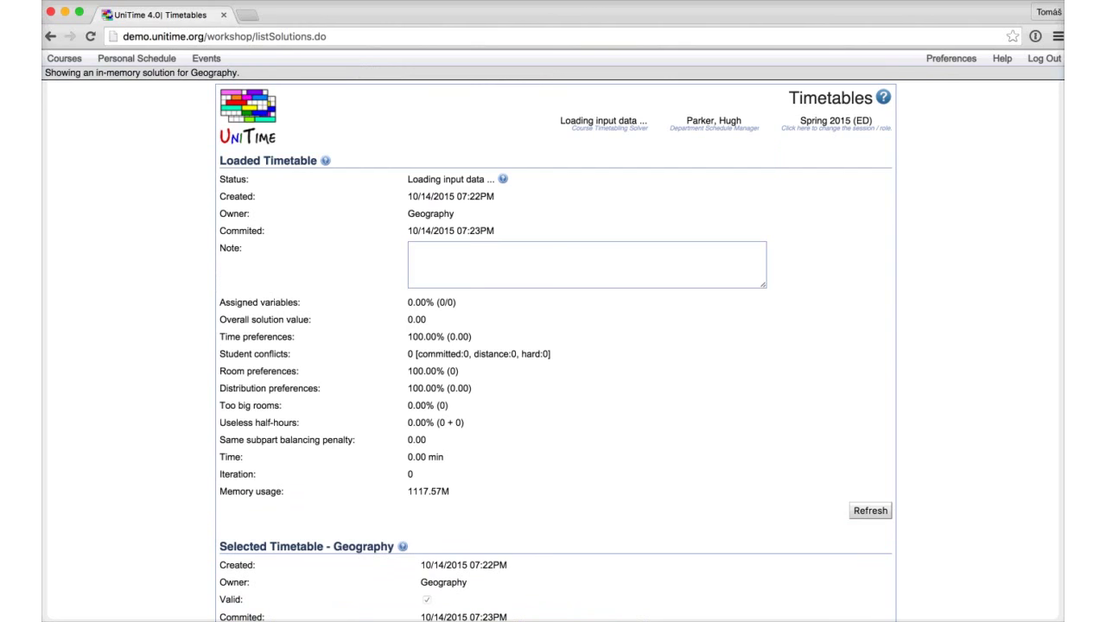
mouse_move(603, 122)
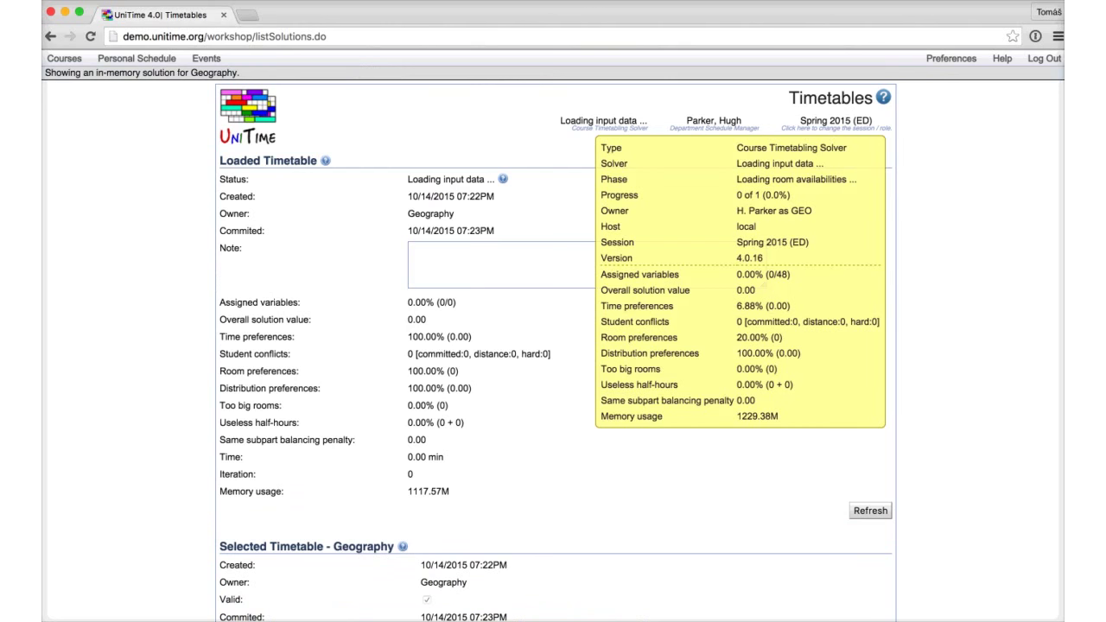
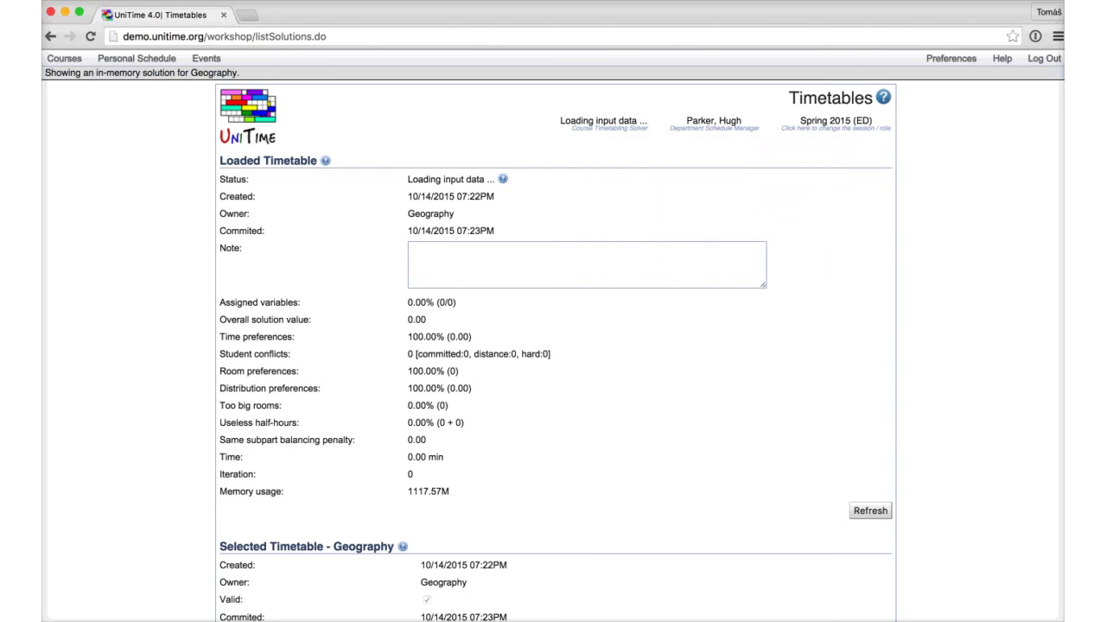
Step: Wait for the Geography solution to load fully: 48/48 variables assigned, value -75.68
mouse_move(603, 121)
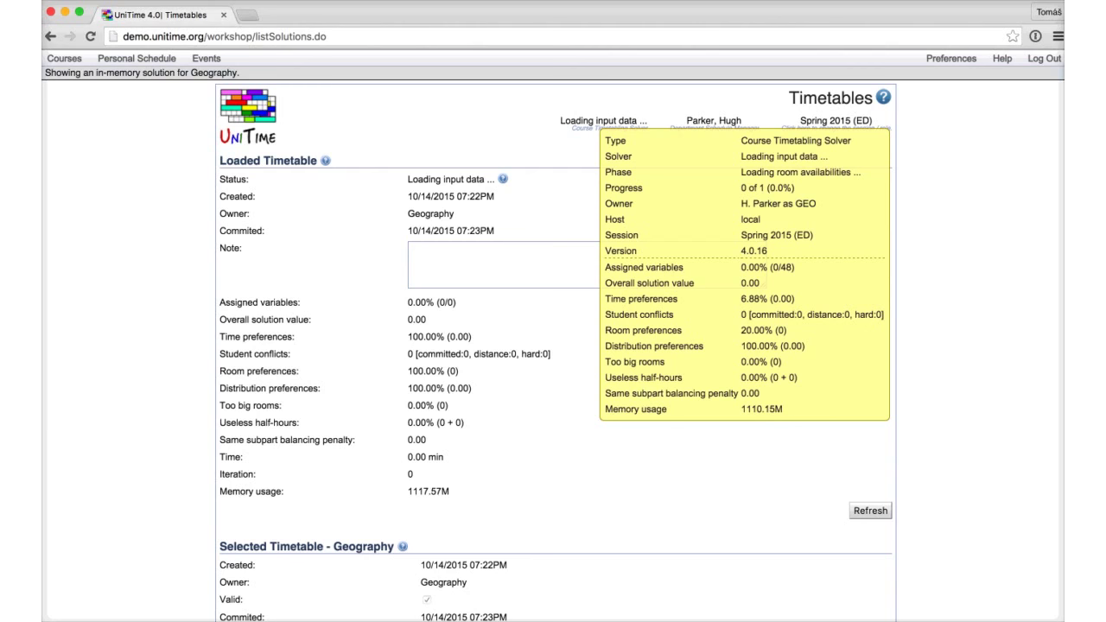
scroll(553, 345, down, 3)
scroll(553, 345, up, 3)
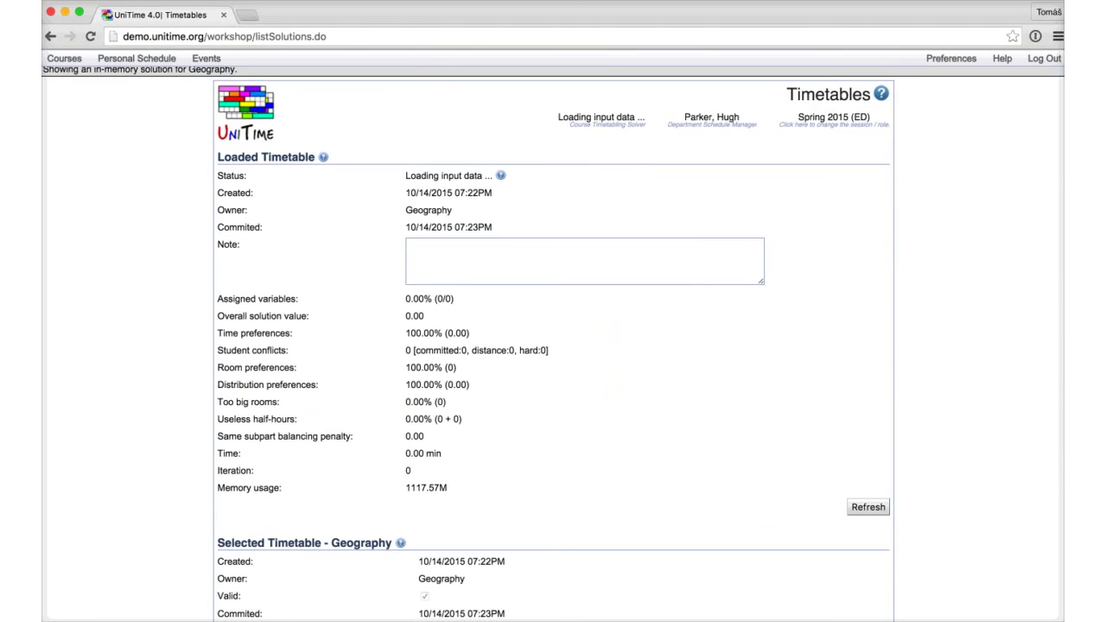
click(64, 58)
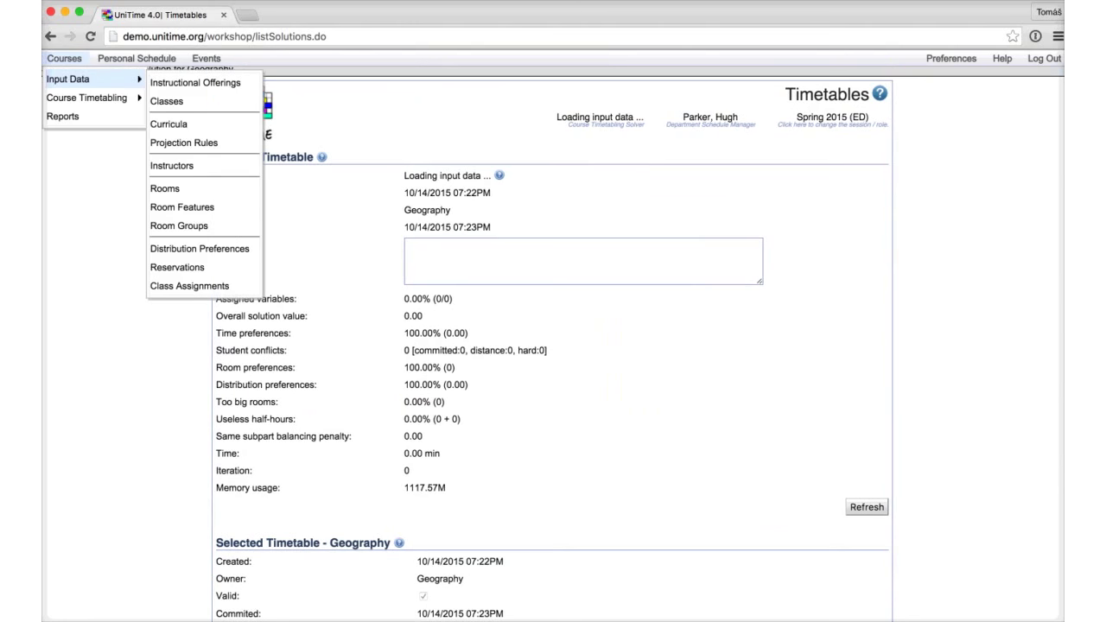
mouse_move(86, 97)
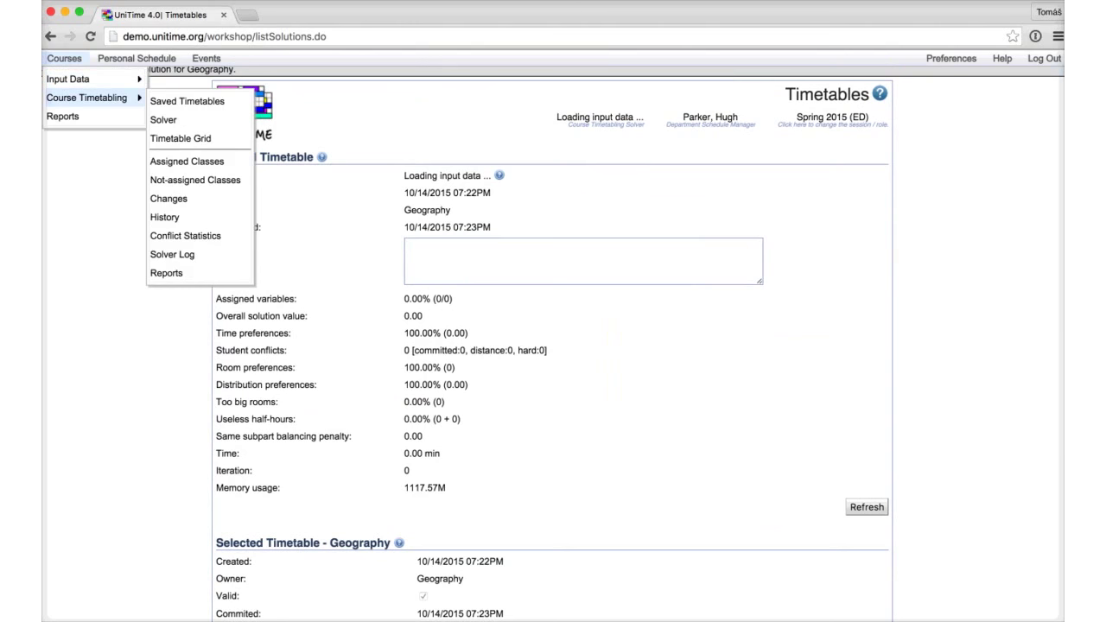
key(Escape)
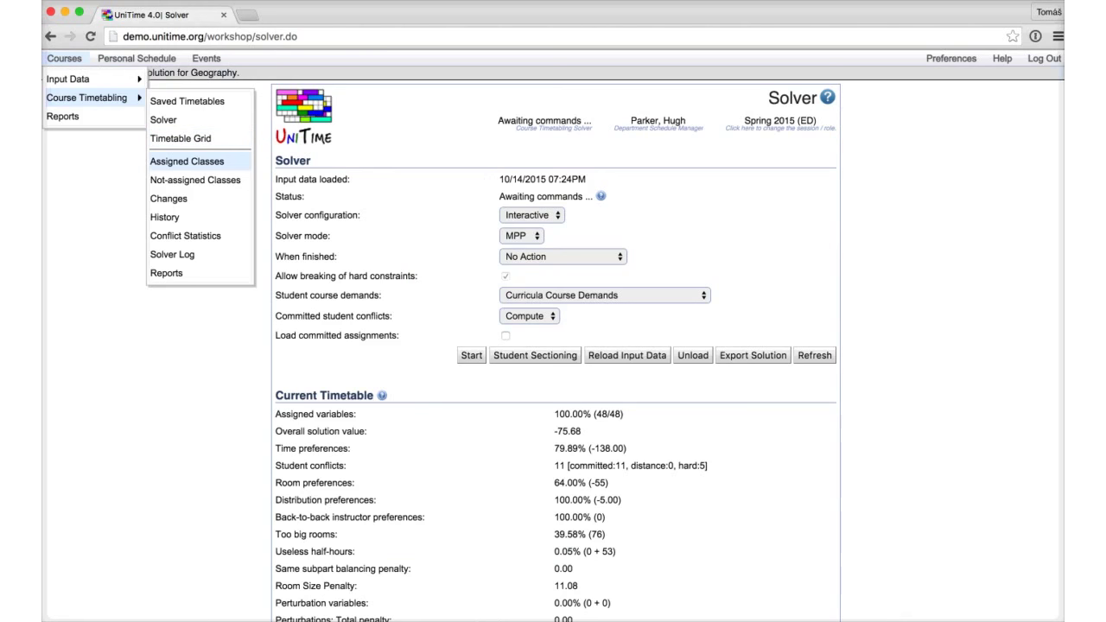
Step: Check Not-assigned Classes and Saved Timetables, then list the Geography Instructional Offerings
click(195, 180)
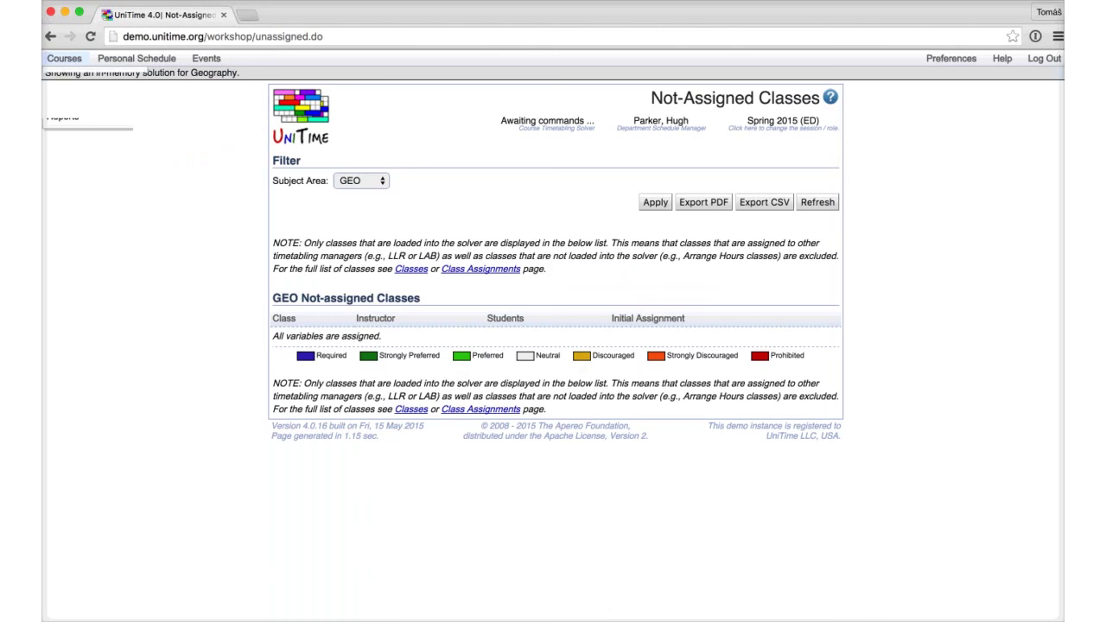
click(64, 57)
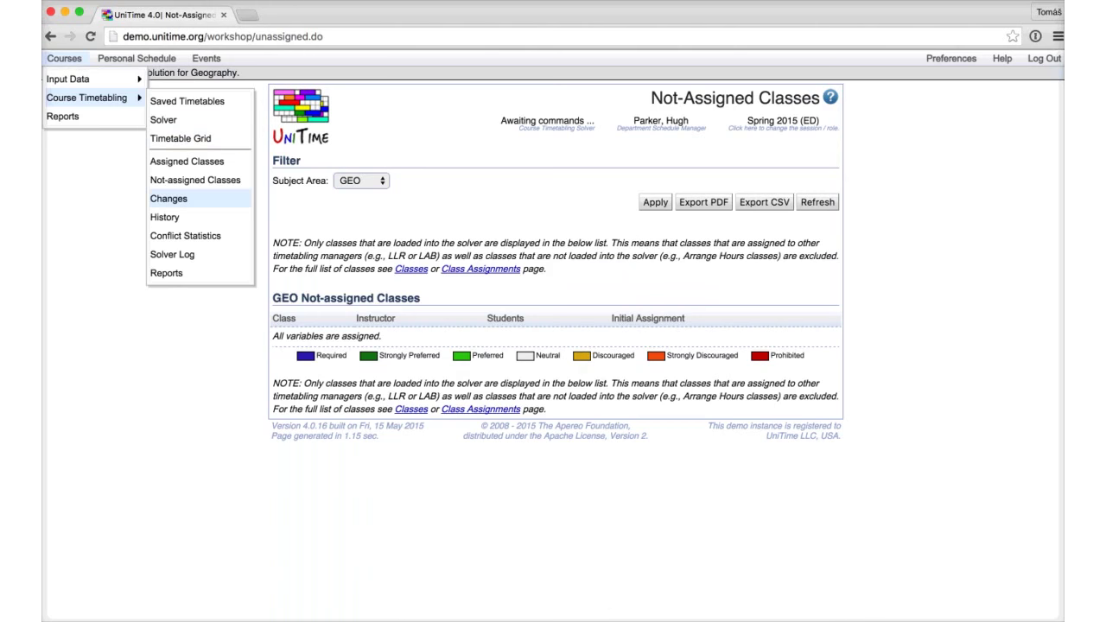
click(187, 101)
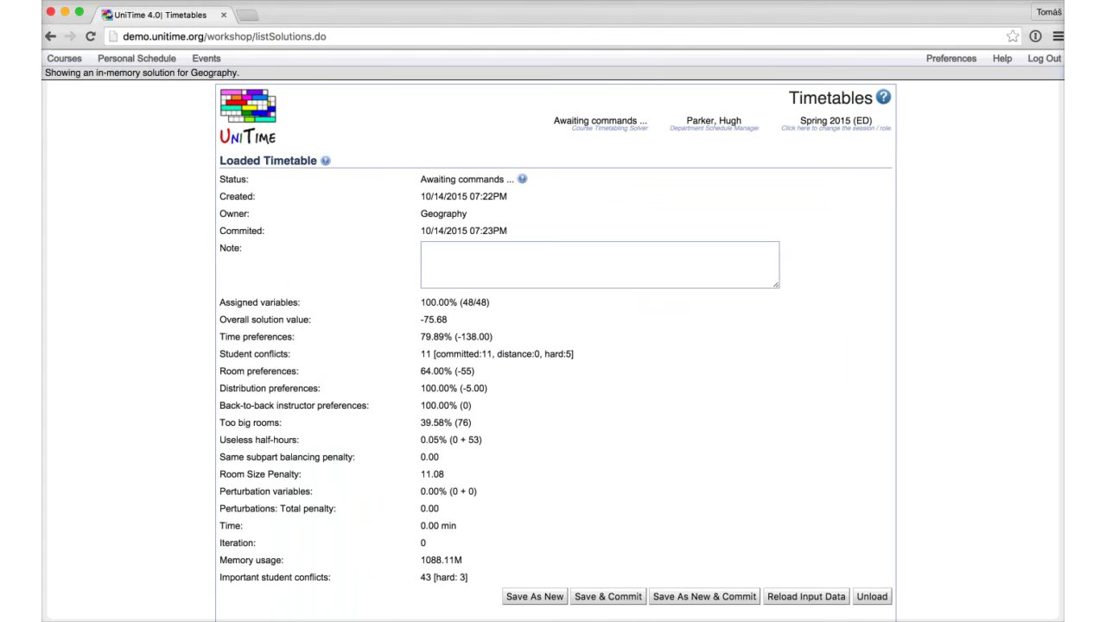
scroll(553, 345, down, 5)
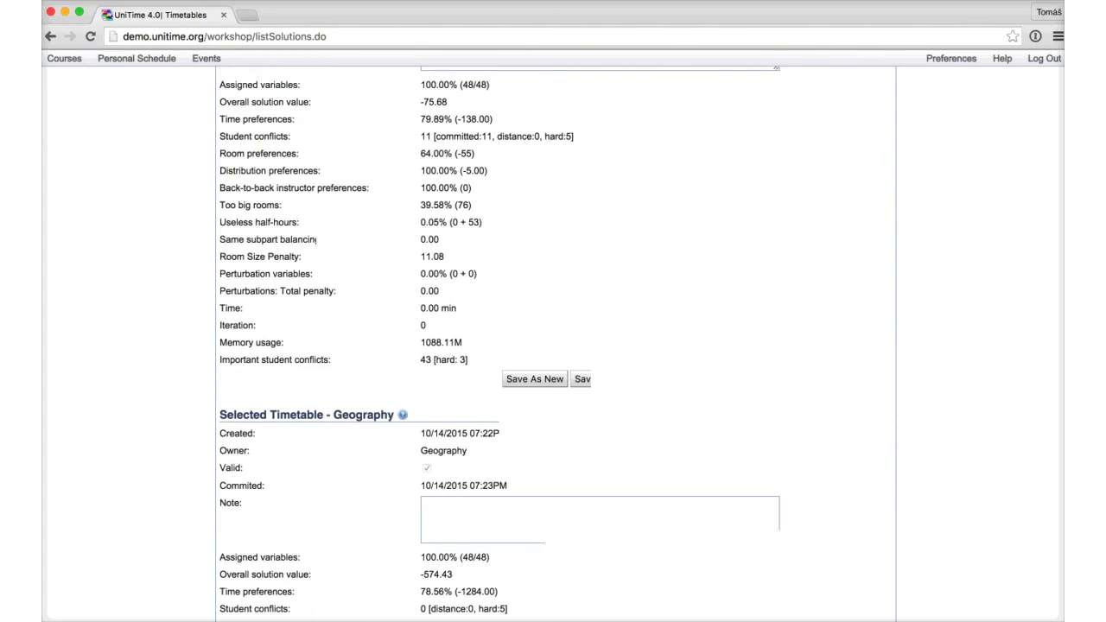
click(64, 57)
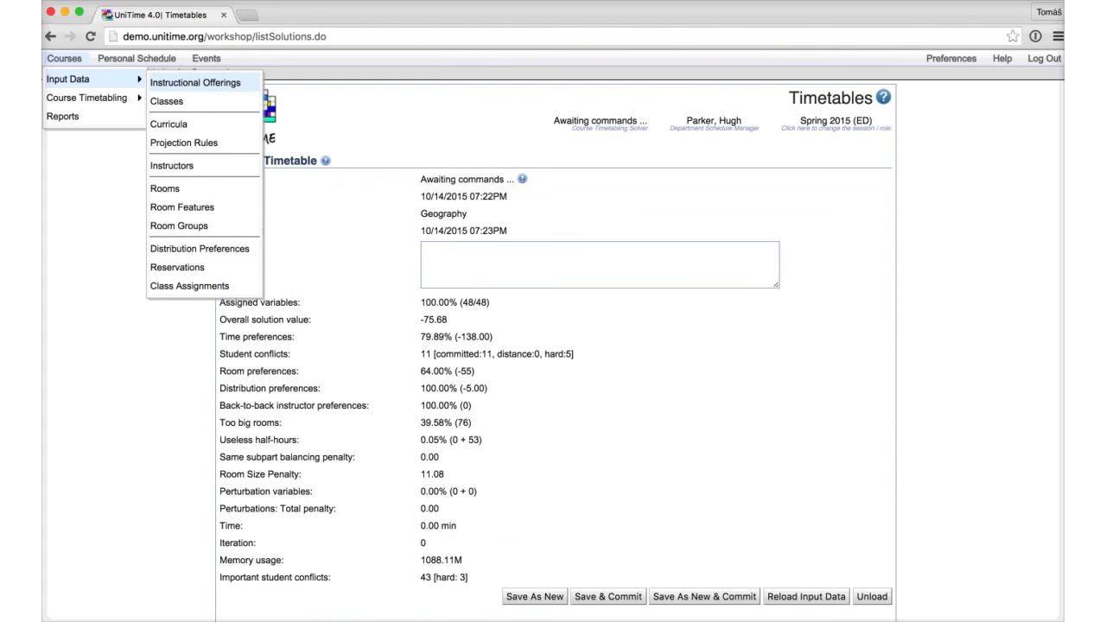
click(195, 82)
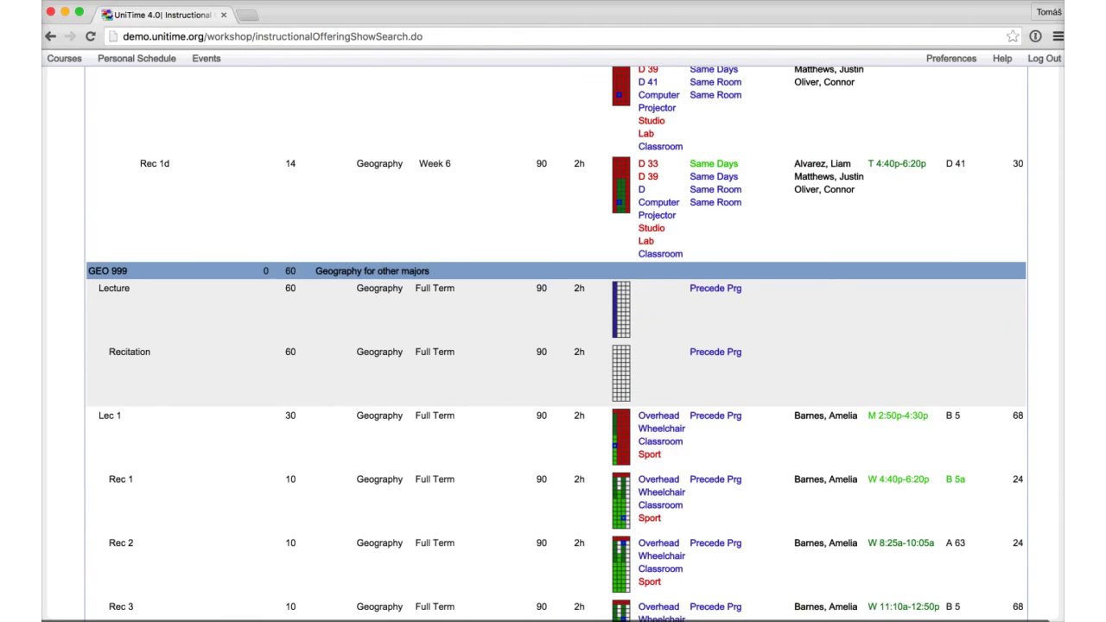
Step: Review the GEO 999 Lecture time pattern, then revisit the saved timetable valued -574.43
mouse_move(621, 328)
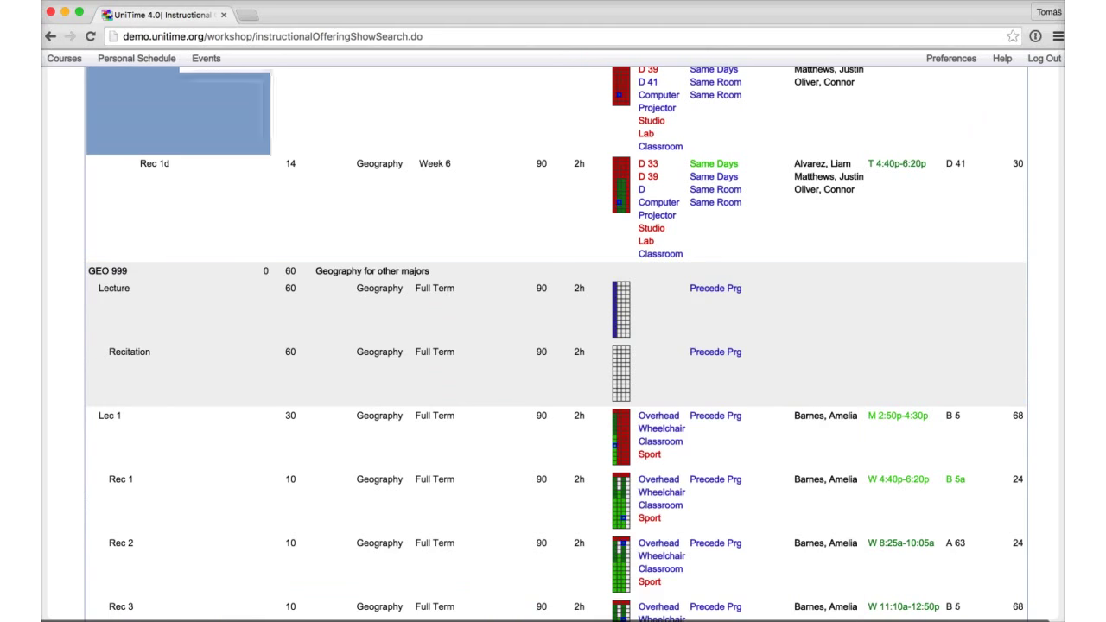
click(64, 58)
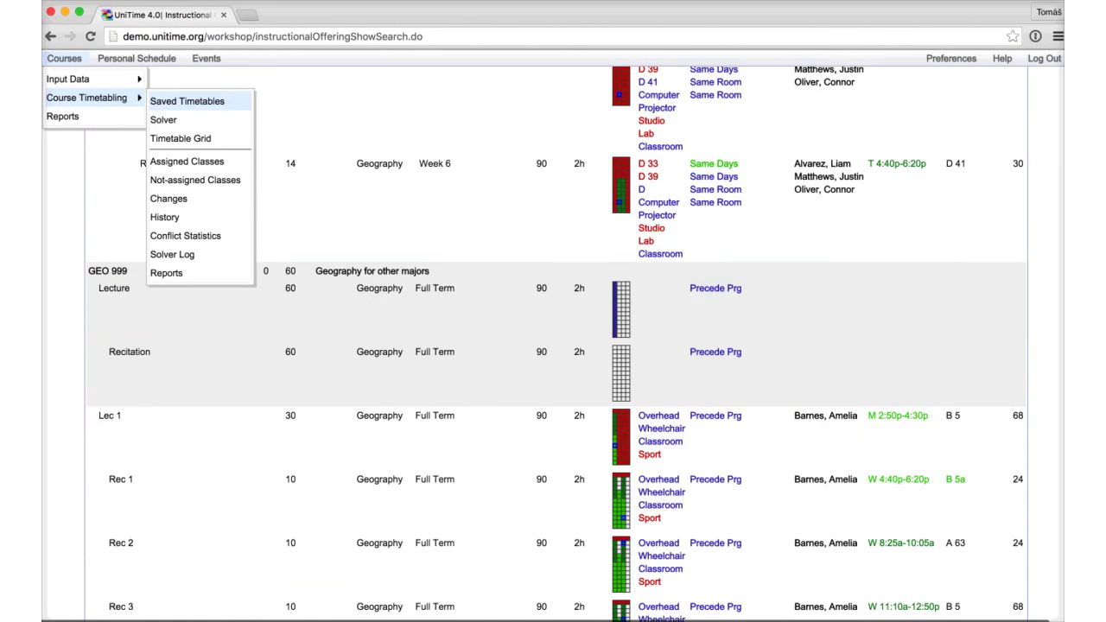
click(186, 101)
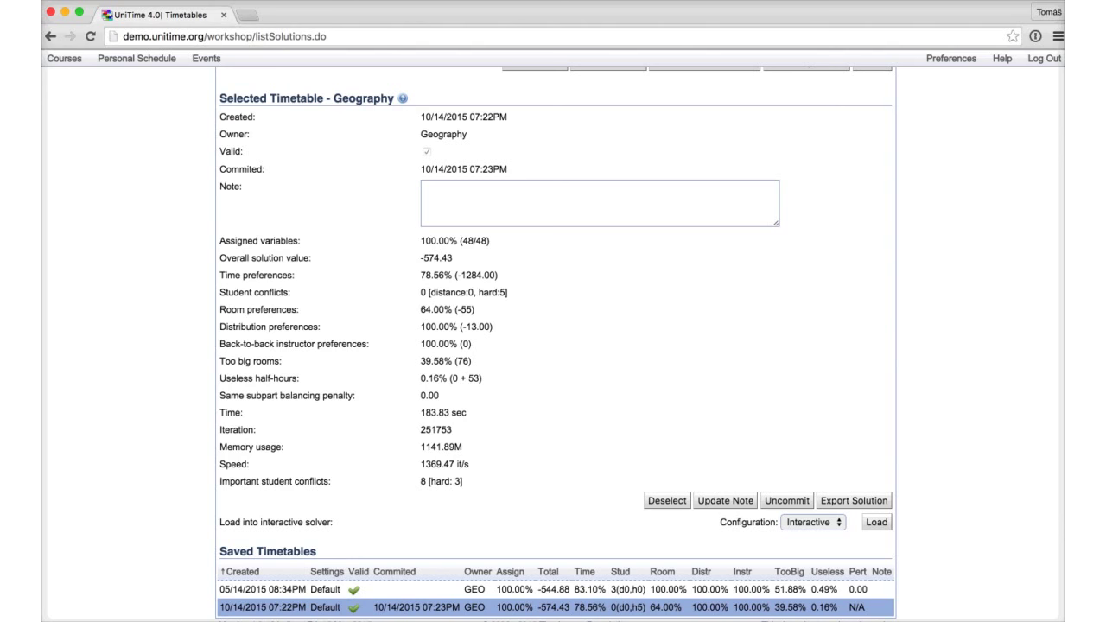
click(64, 58)
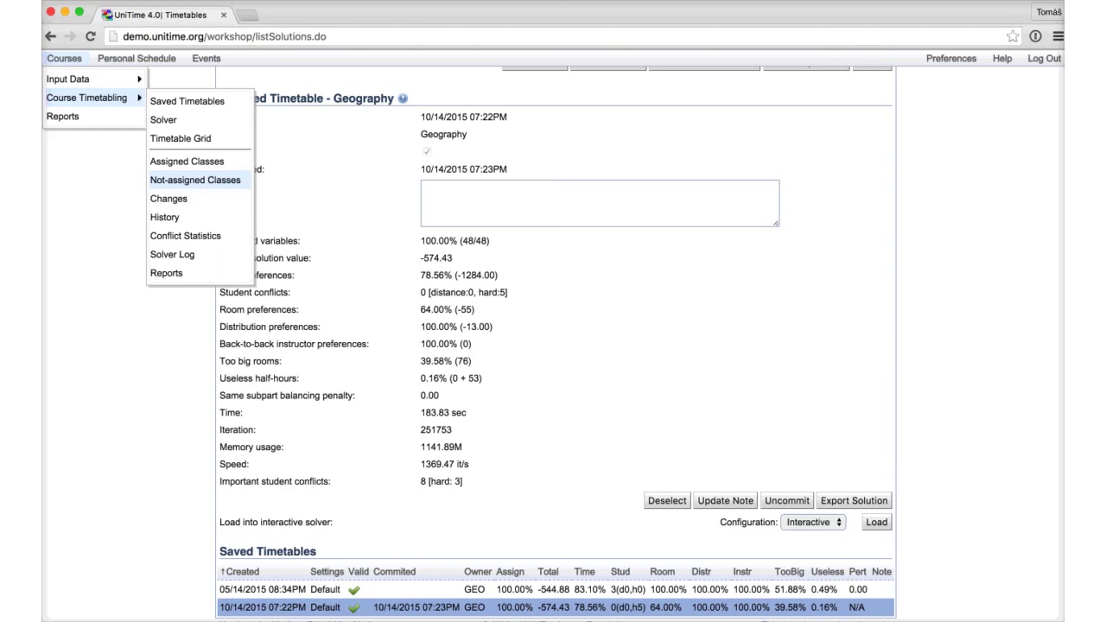
Step: Open suggestions for GEO 999 Lec 2 (M 6:30p, B 5) and list all its time locations
click(186, 161)
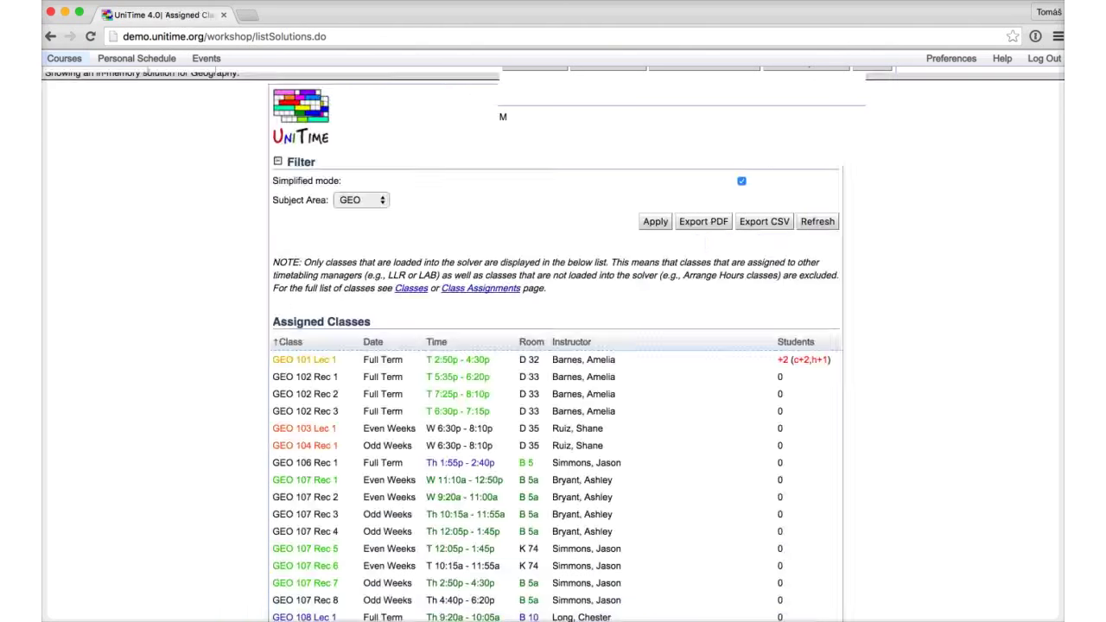
scroll(552, 345, down, 10)
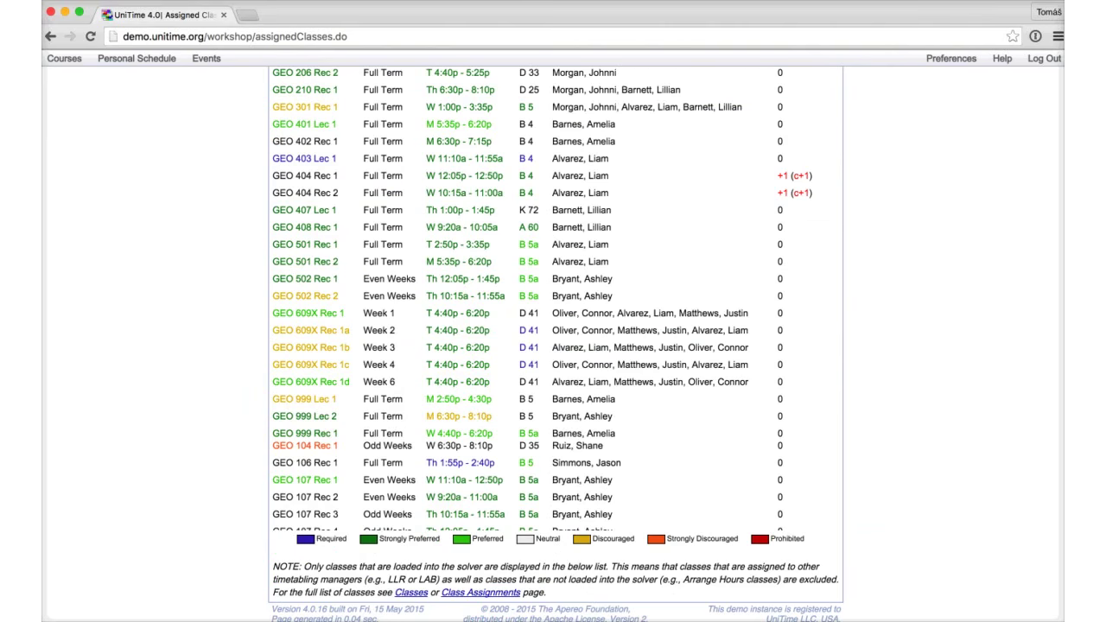
click(449, 416)
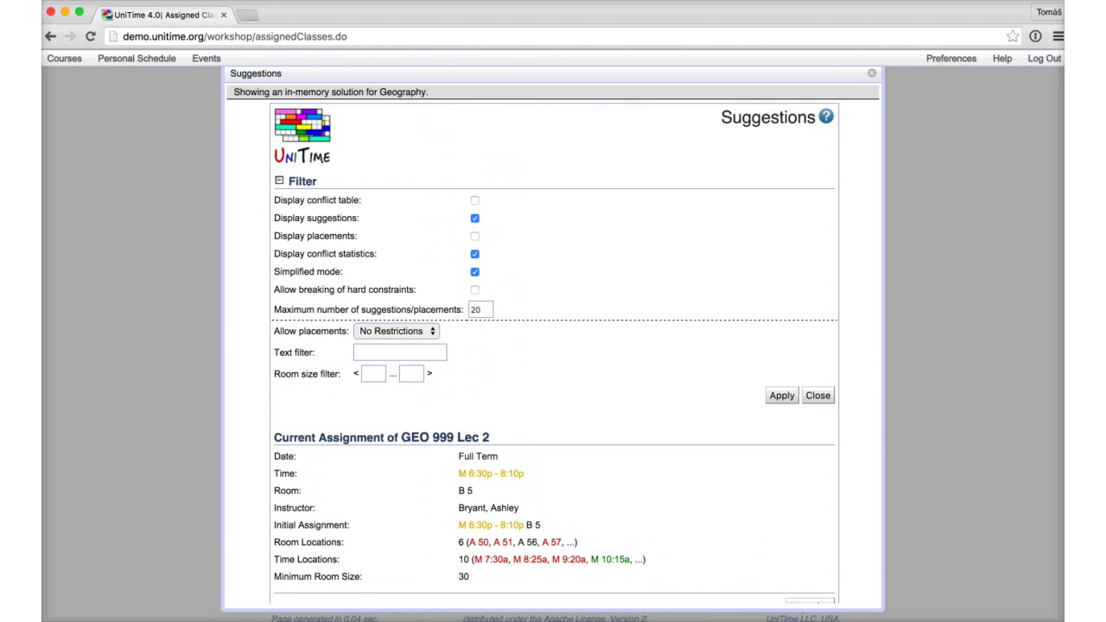
scroll(552, 345, down, 2)
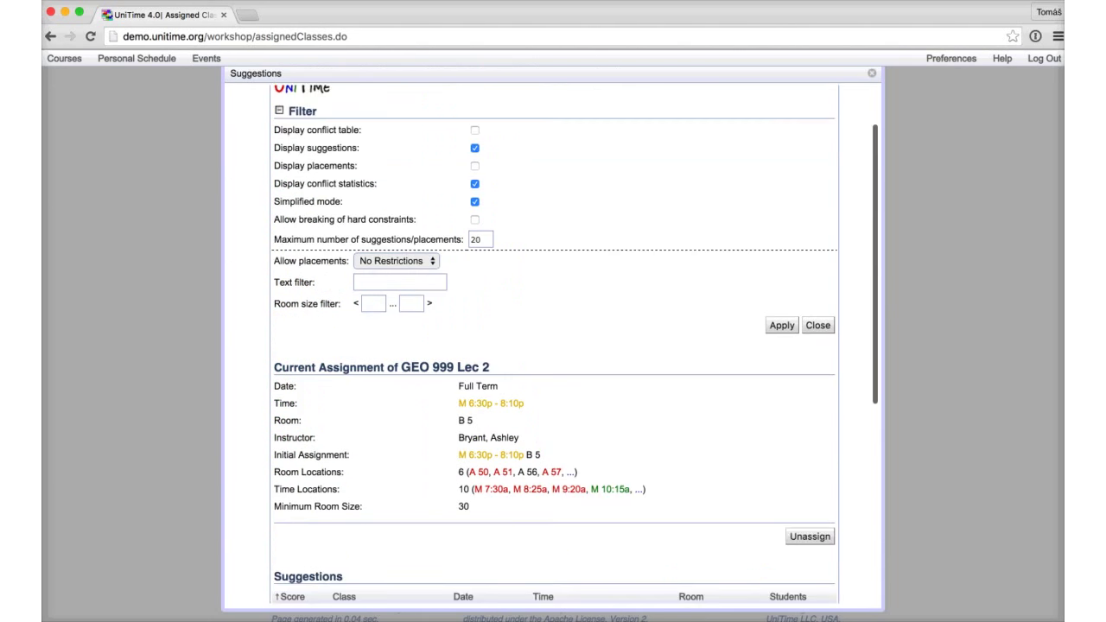
click(639, 489)
scroll(553, 345, down, 1)
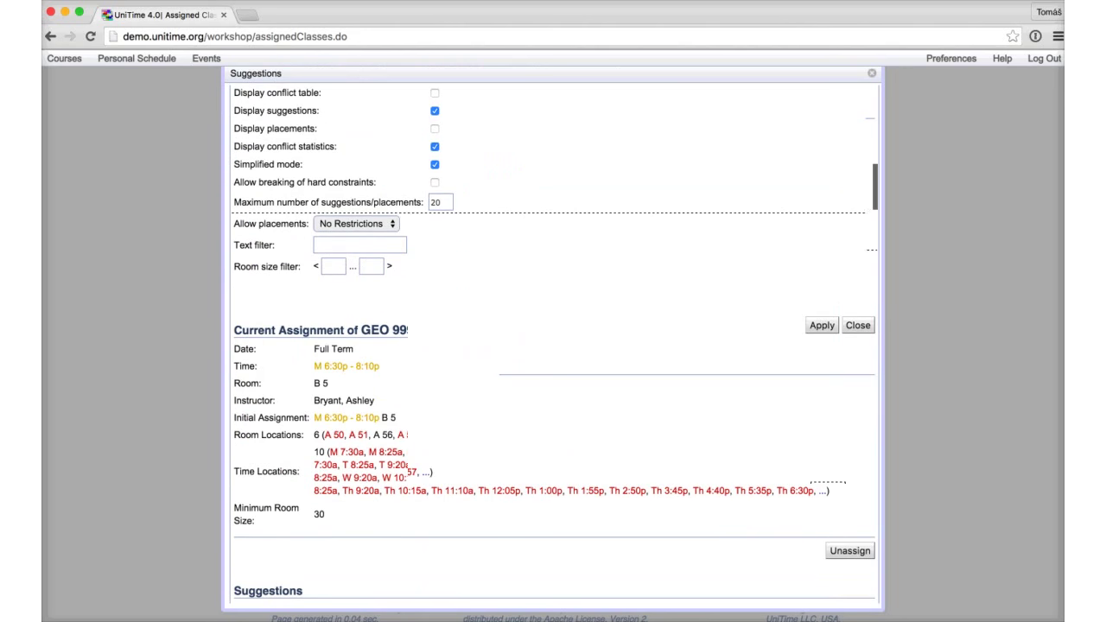
mouse_move(827, 451)
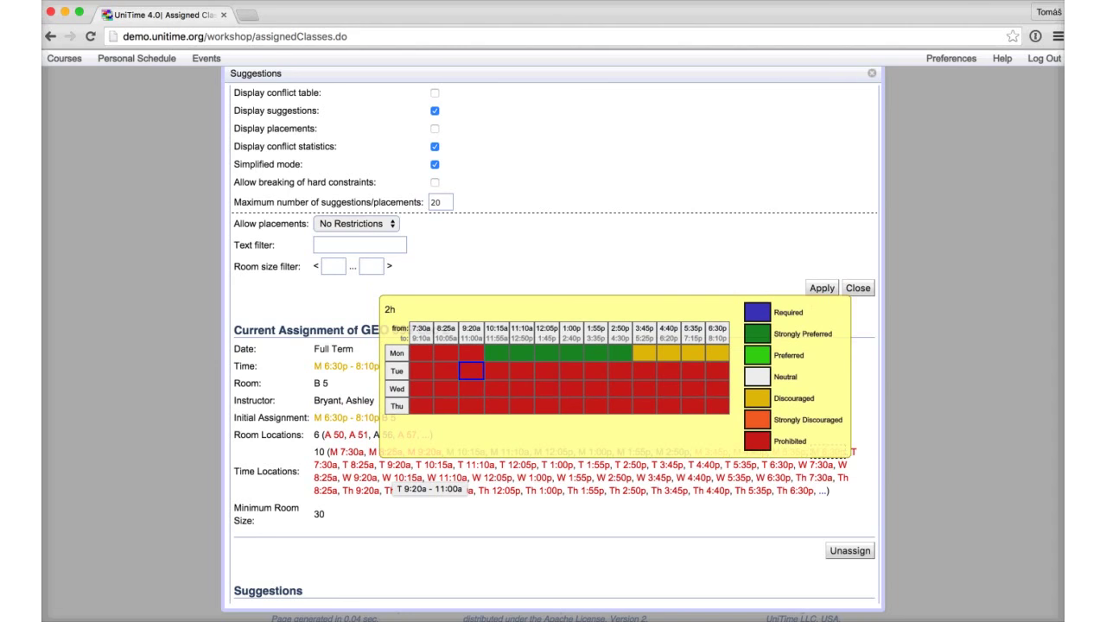
Step: Try moving GEO 999 Lec 2 to Tuesday 9:20a and T 11:10a; both are rejected
click(396, 464)
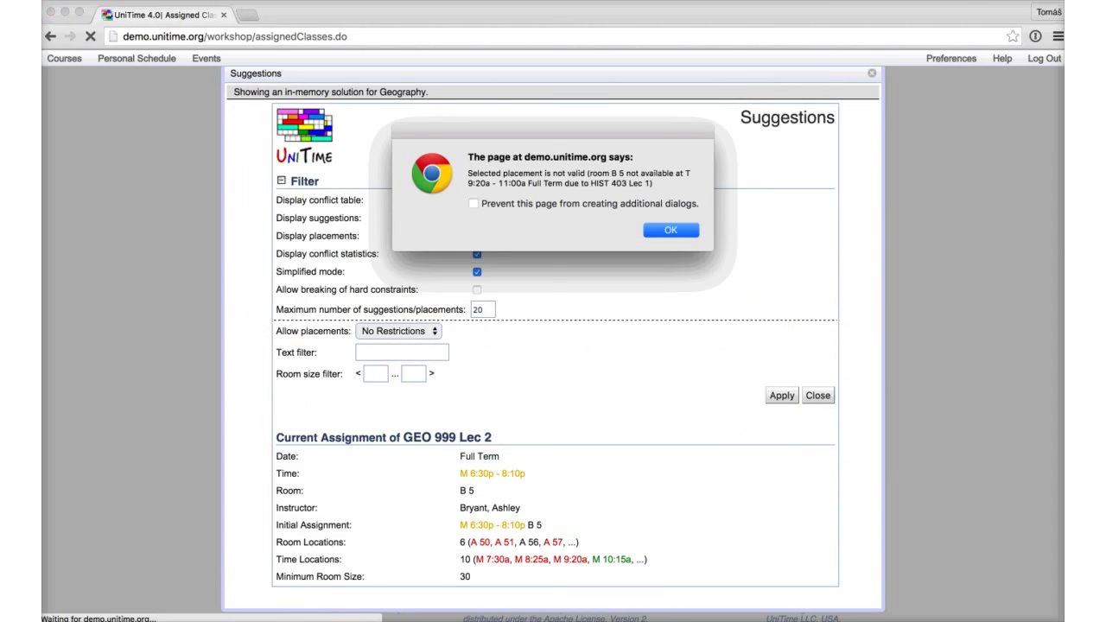
key(Return)
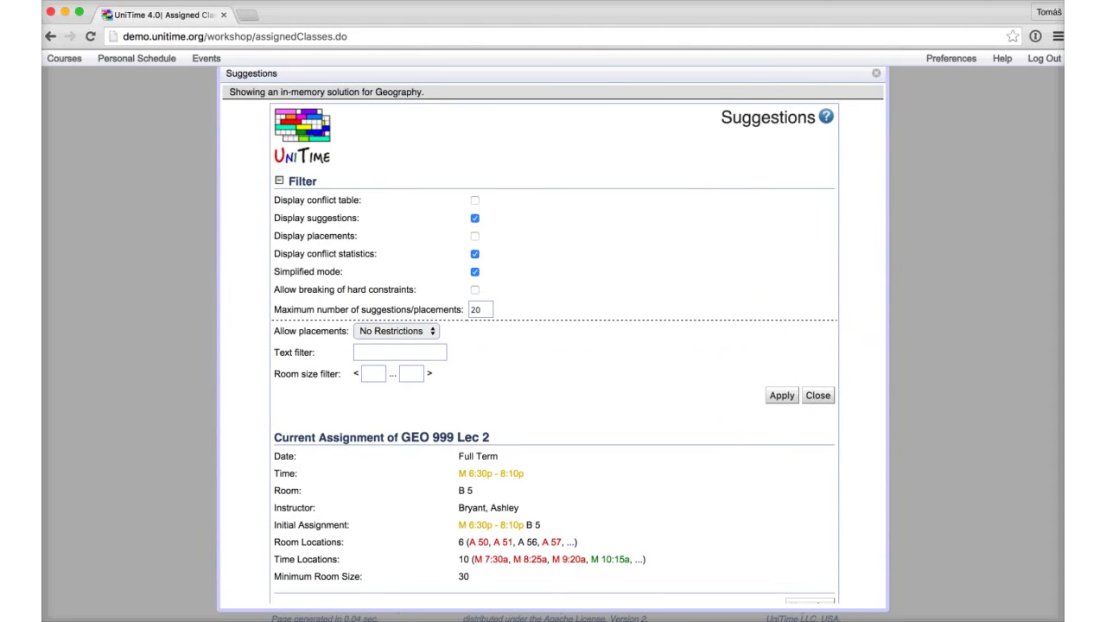
scroll(553, 346, down, 5)
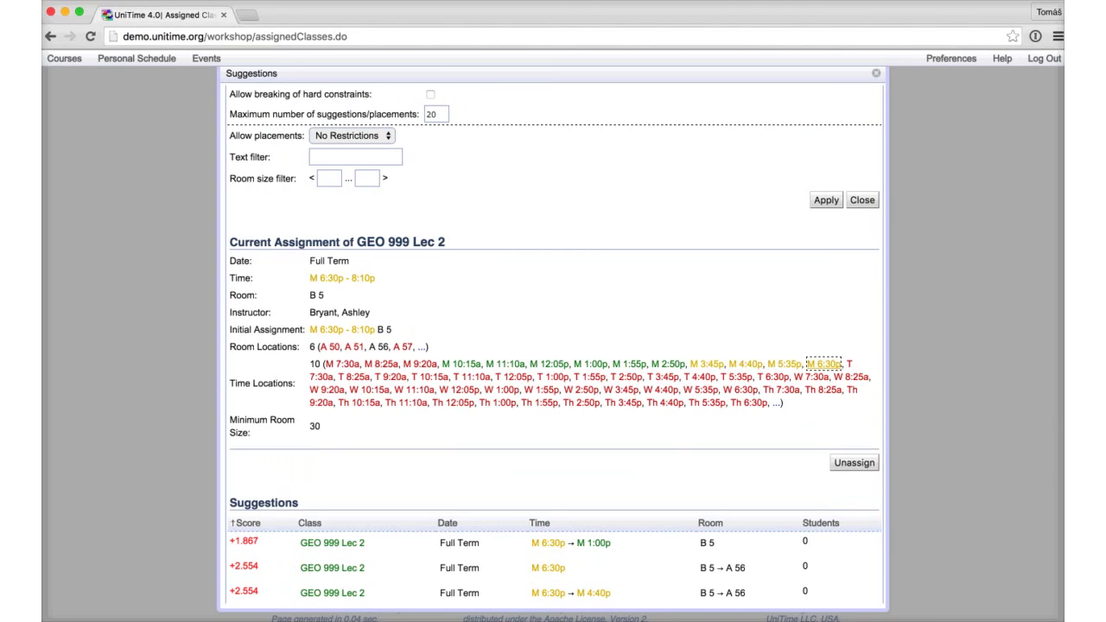
scroll(553, 345, down, 2)
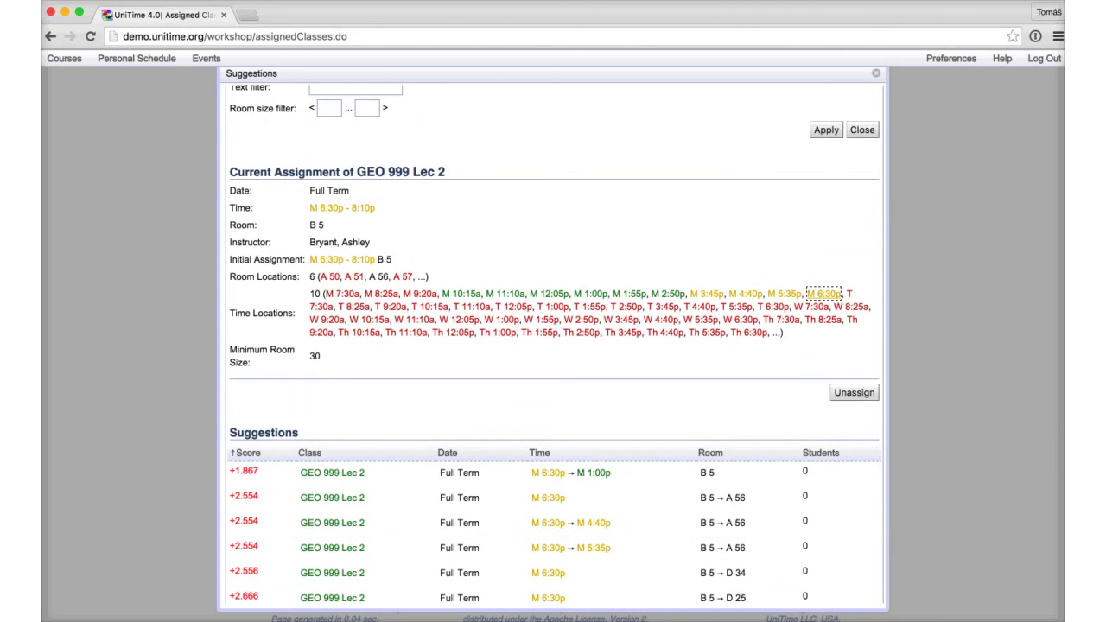
scroll(553, 345, up, 1)
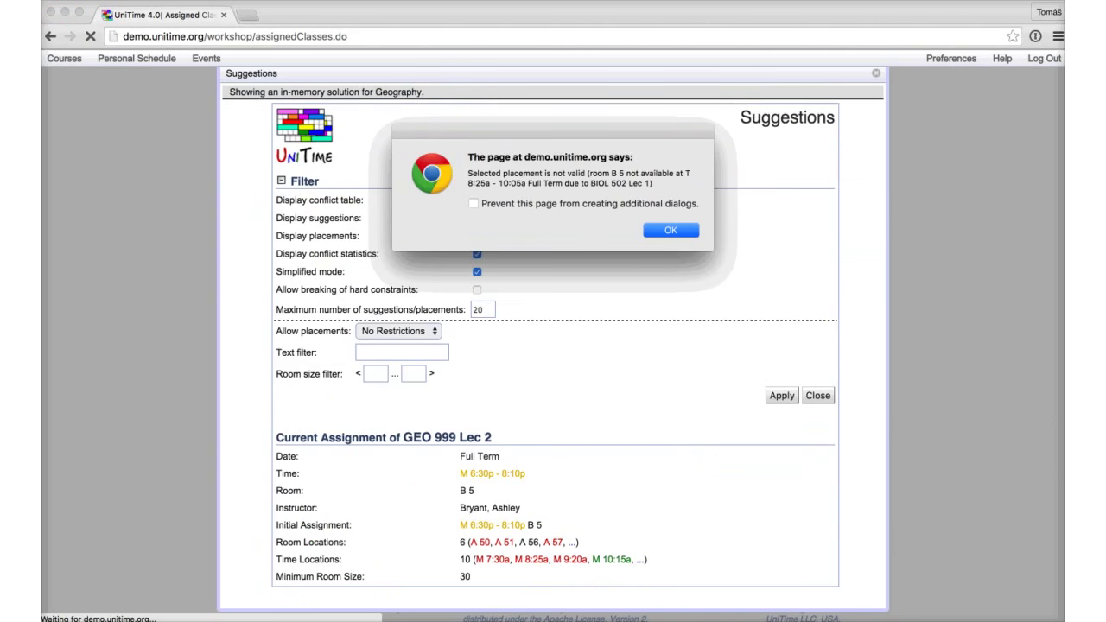
key(Return)
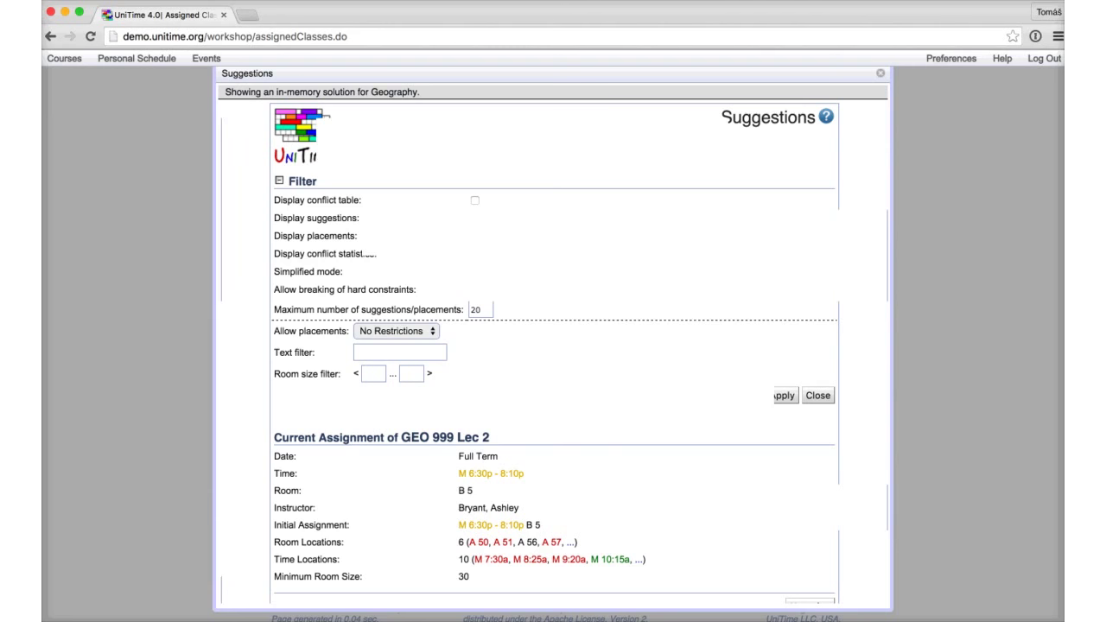
scroll(819, 414, down, 3)
click(441, 423)
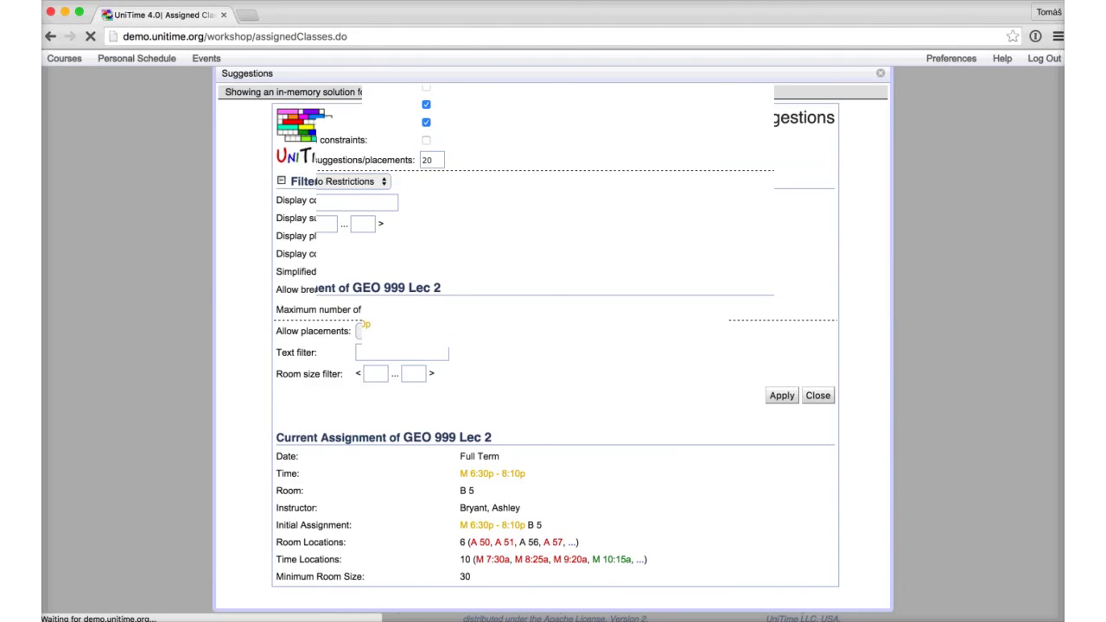
key(Return)
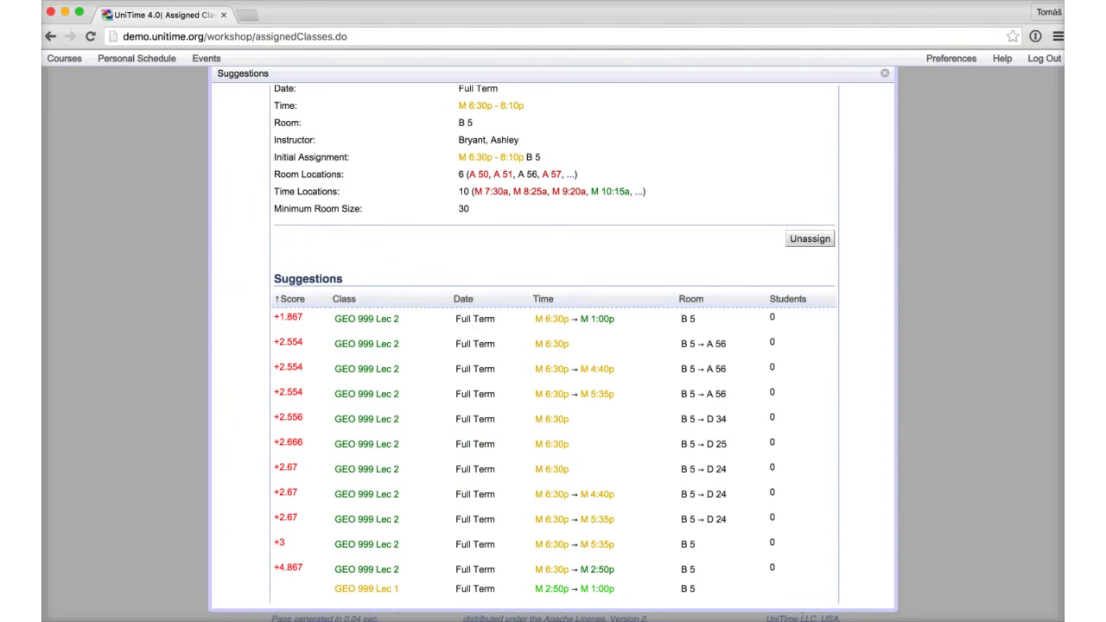
Step: Try GEO 999 Lec 2 at Tuesday 7:30a in B 5, which is also rejected
scroll(552, 346, up, 4)
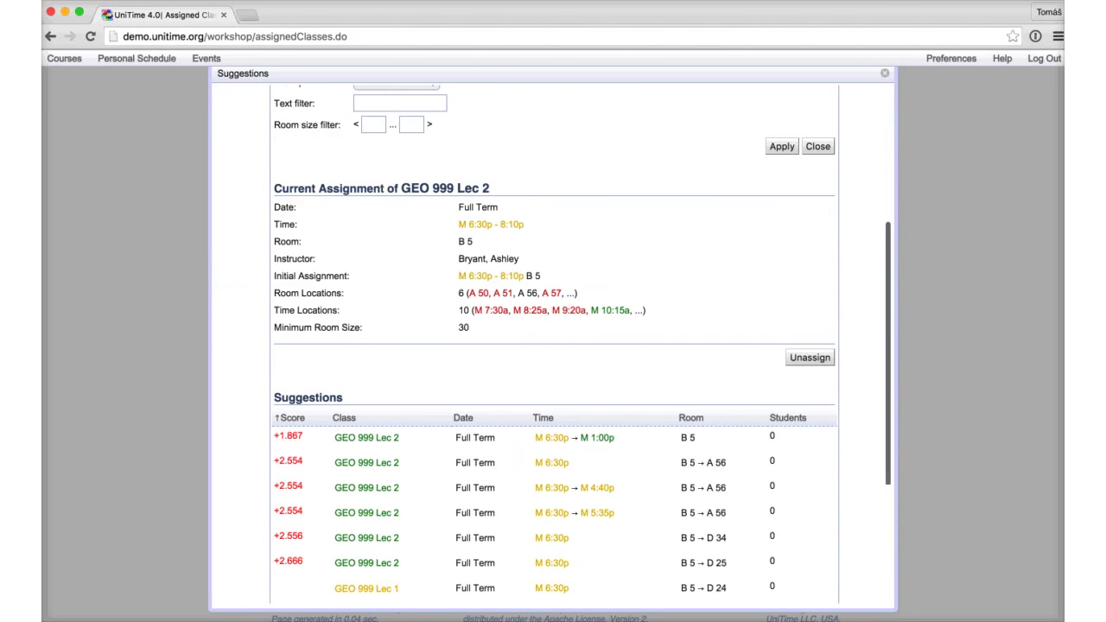
click(641, 345)
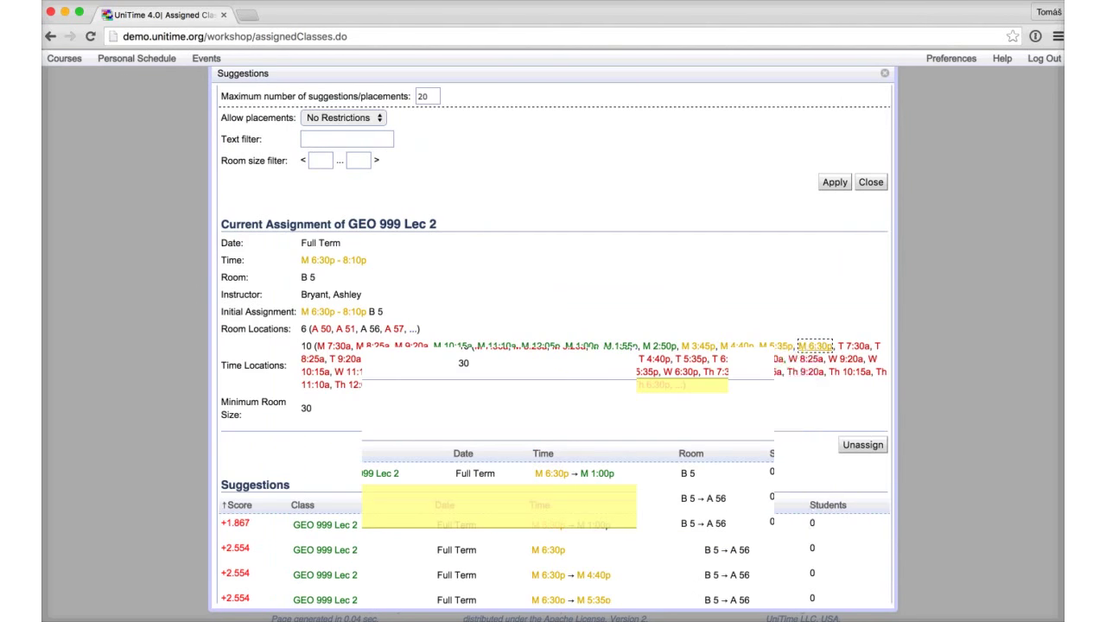
click(858, 346)
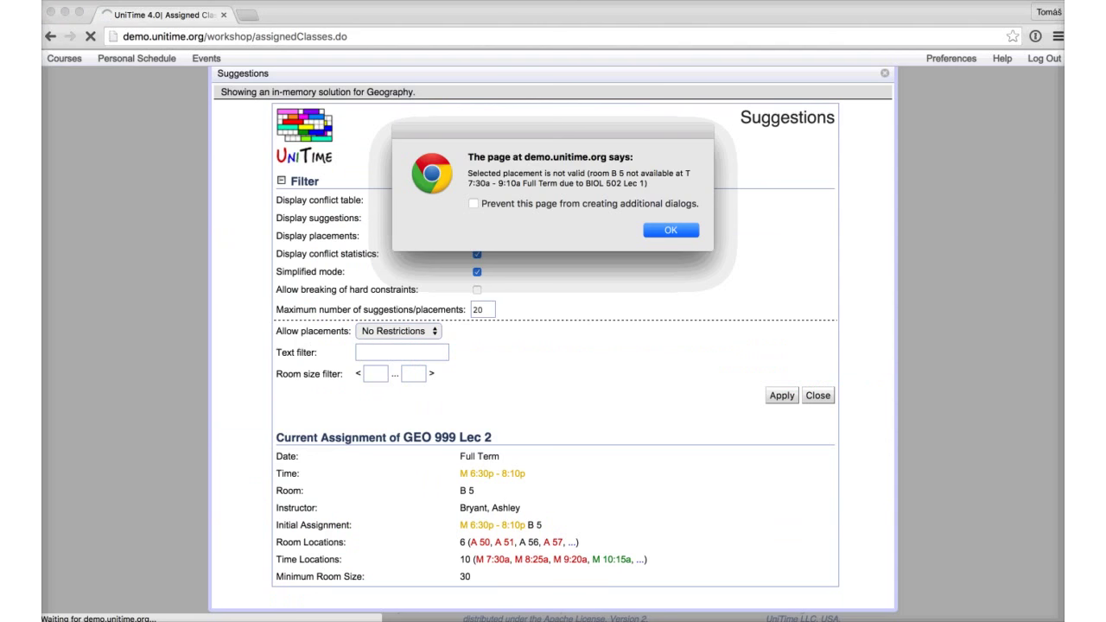
key(Return)
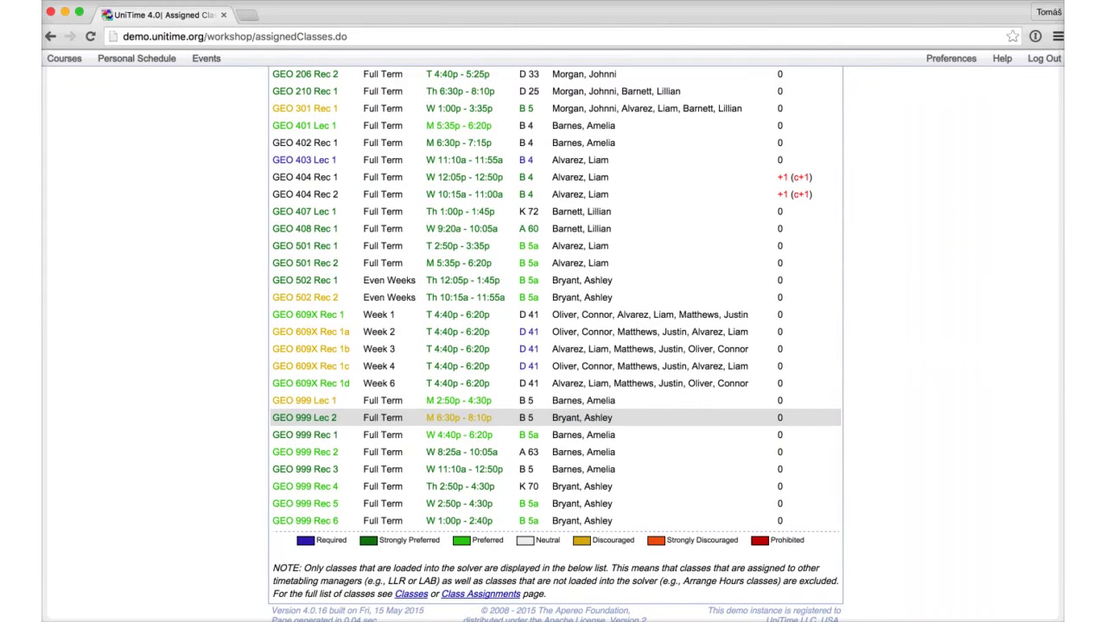
click(64, 58)
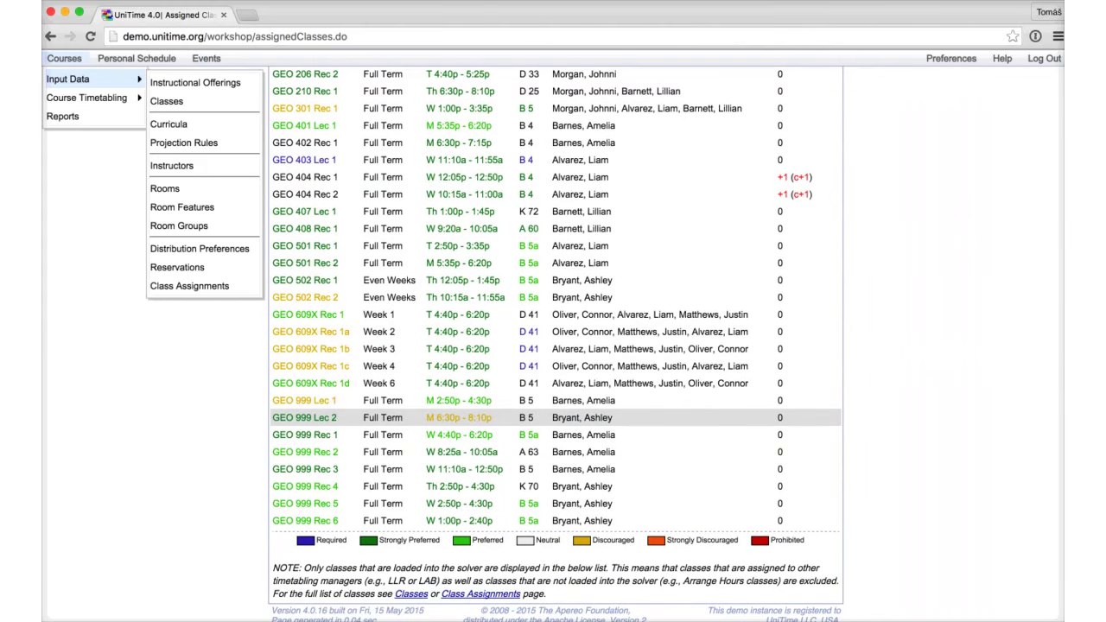
Step: Show the Timetable Grid by Room, filtered to room B 5's weekly schedule
mouse_move(87, 98)
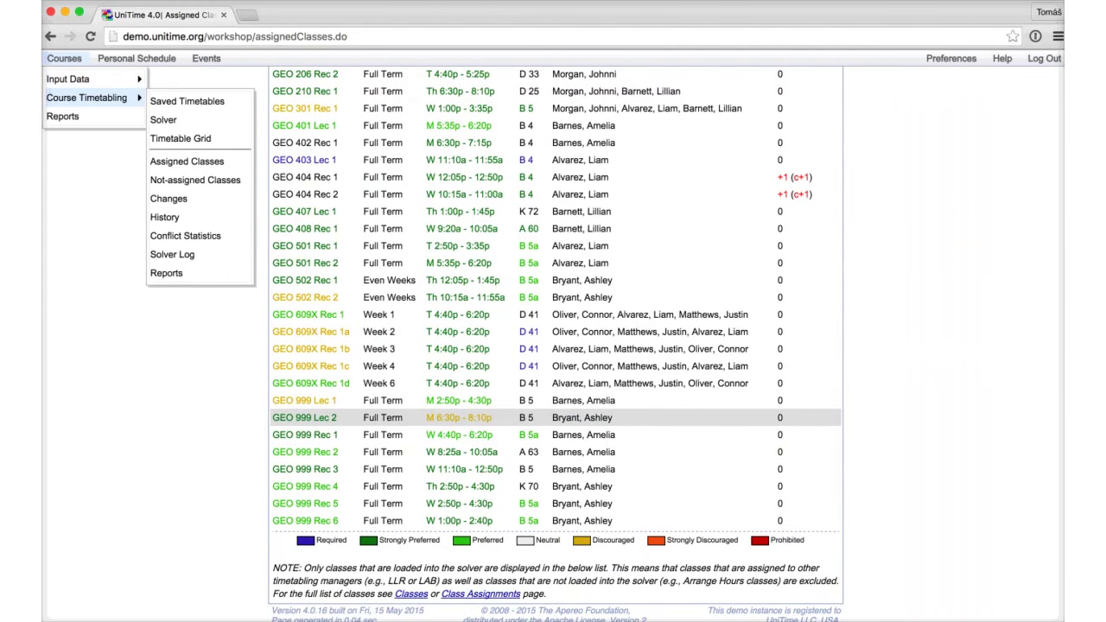
click(180, 138)
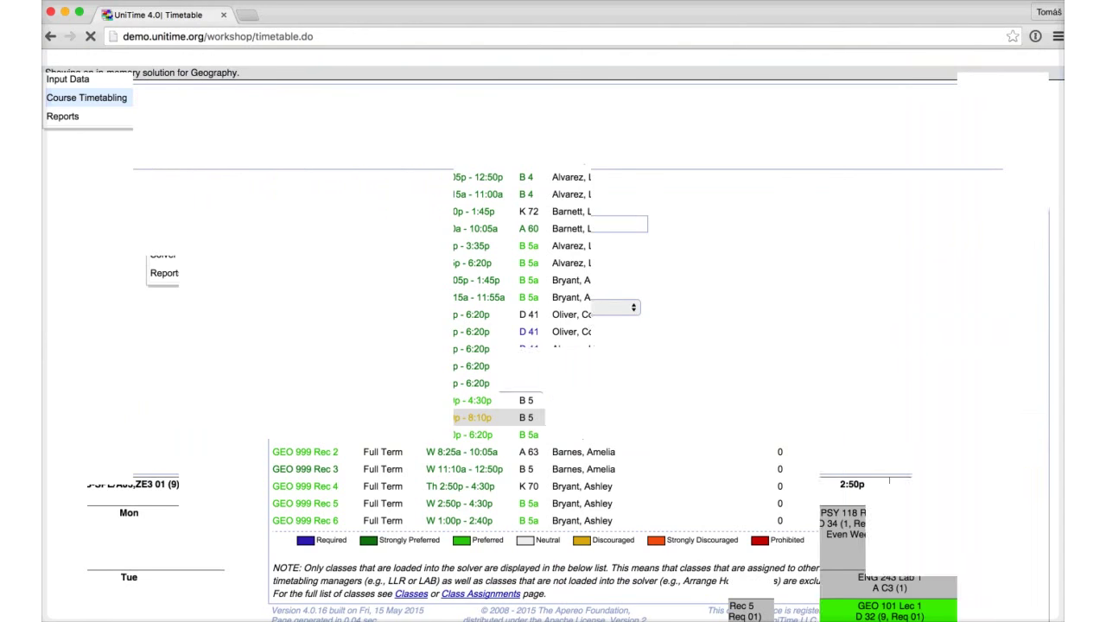
click(505, 202)
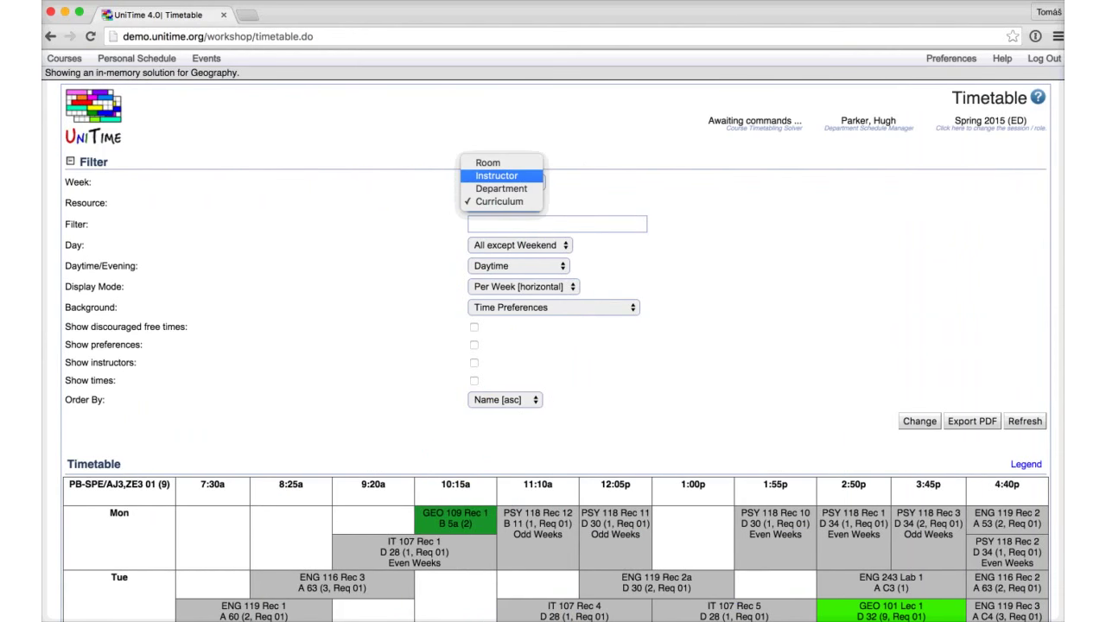
click(487, 162)
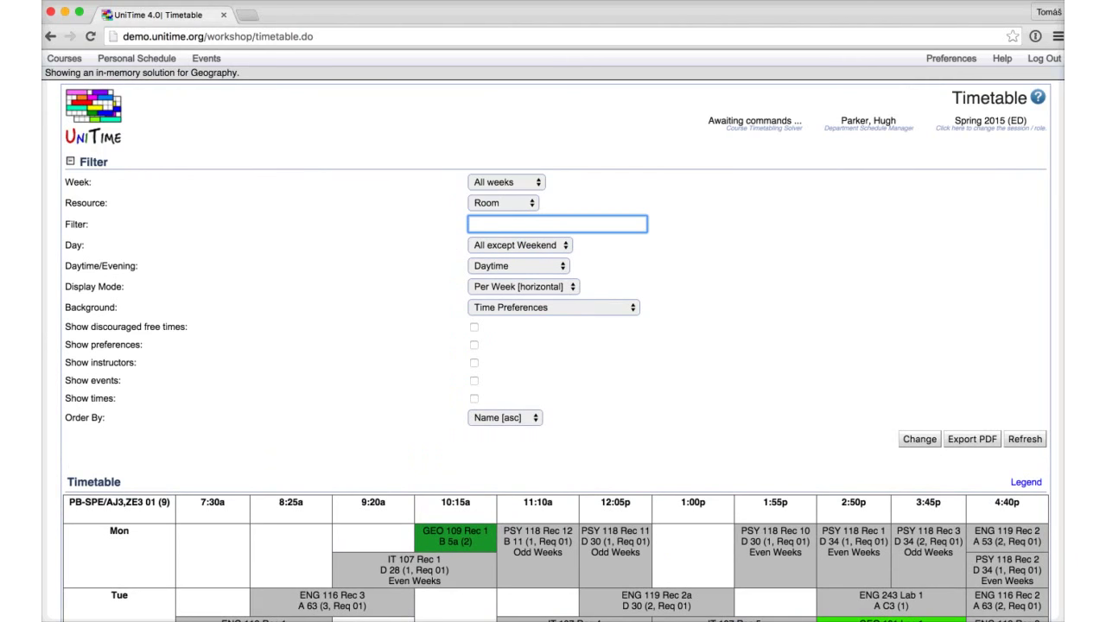
text(B 4)
key(Return)
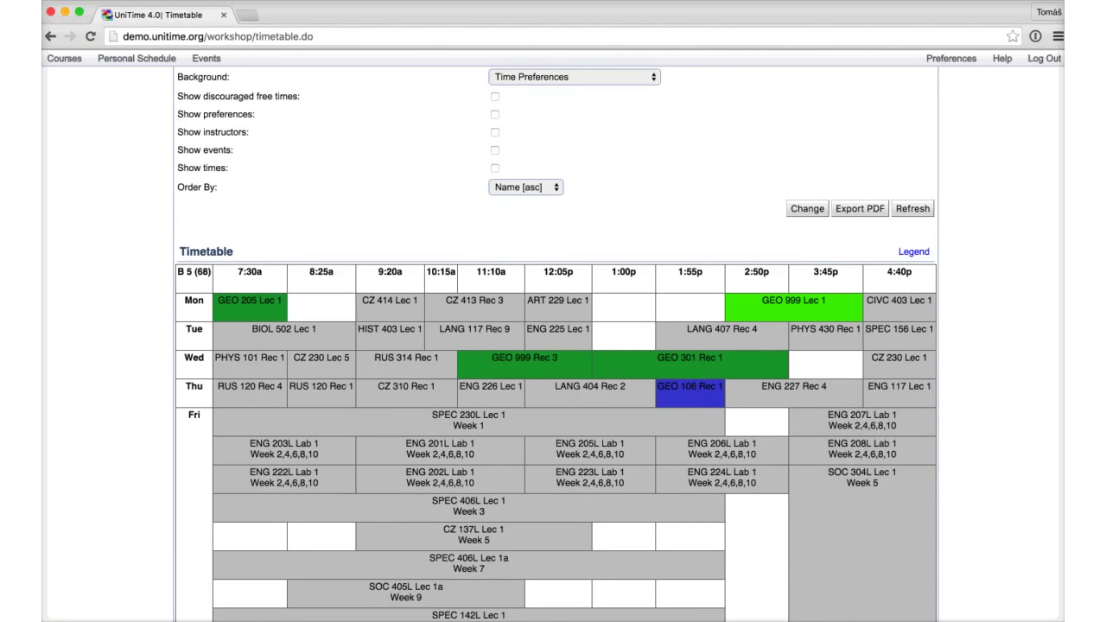
scroll(553, 346, down, 3)
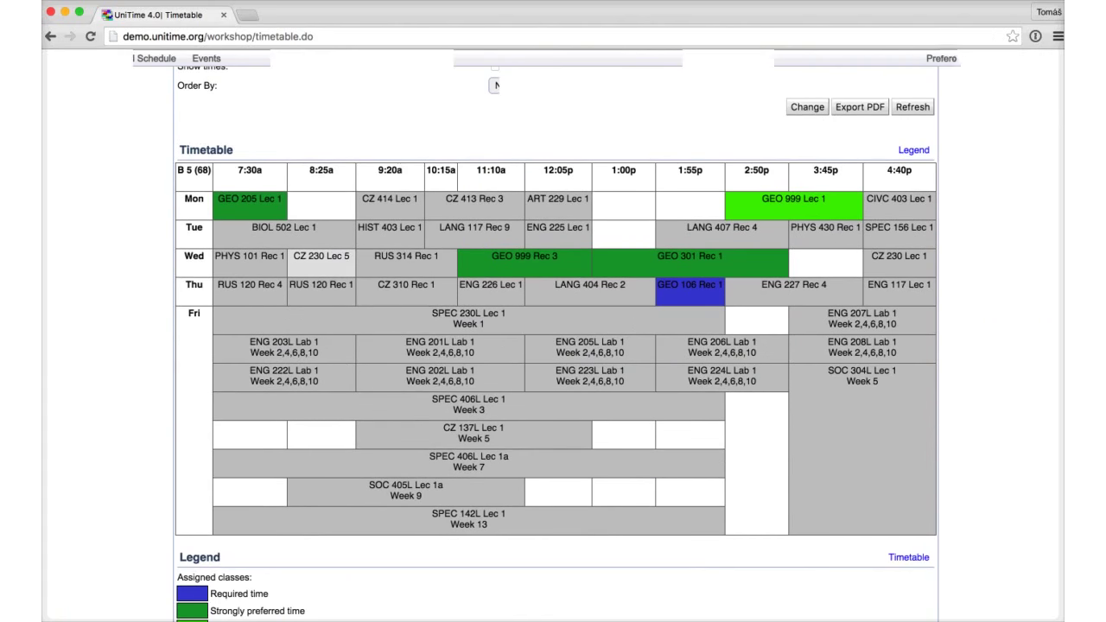
scroll(552, 346, up, 5)
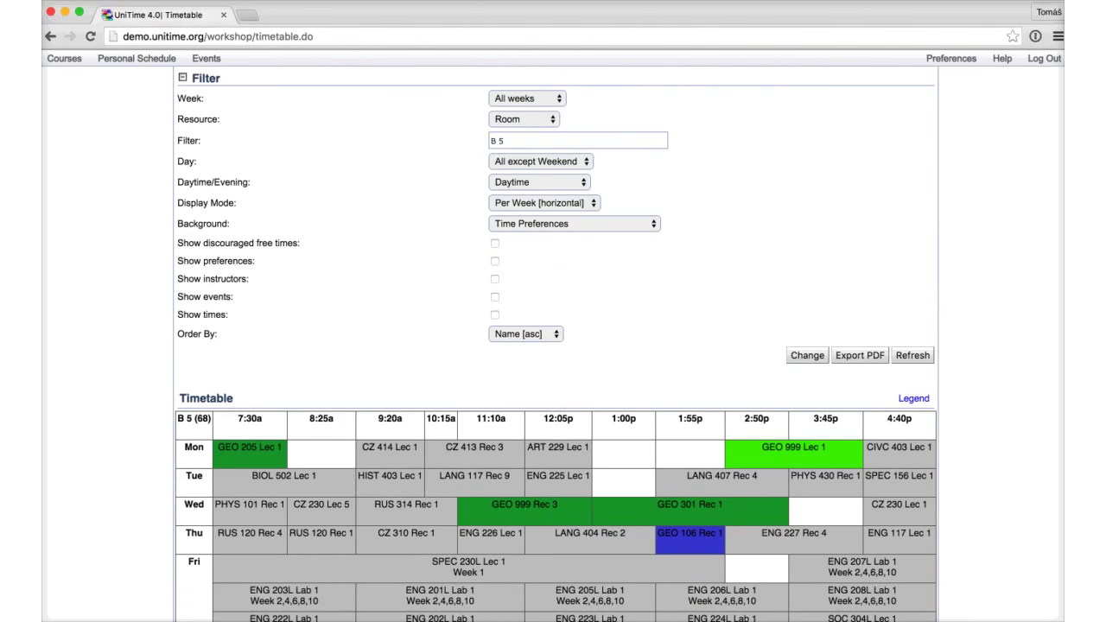
Step: Clear the room filter and refresh the grid with Daytime and Per Week horizontal layout
click(577, 139)
key(BackSpace)
key(BackSpace)
key(BackSpace)
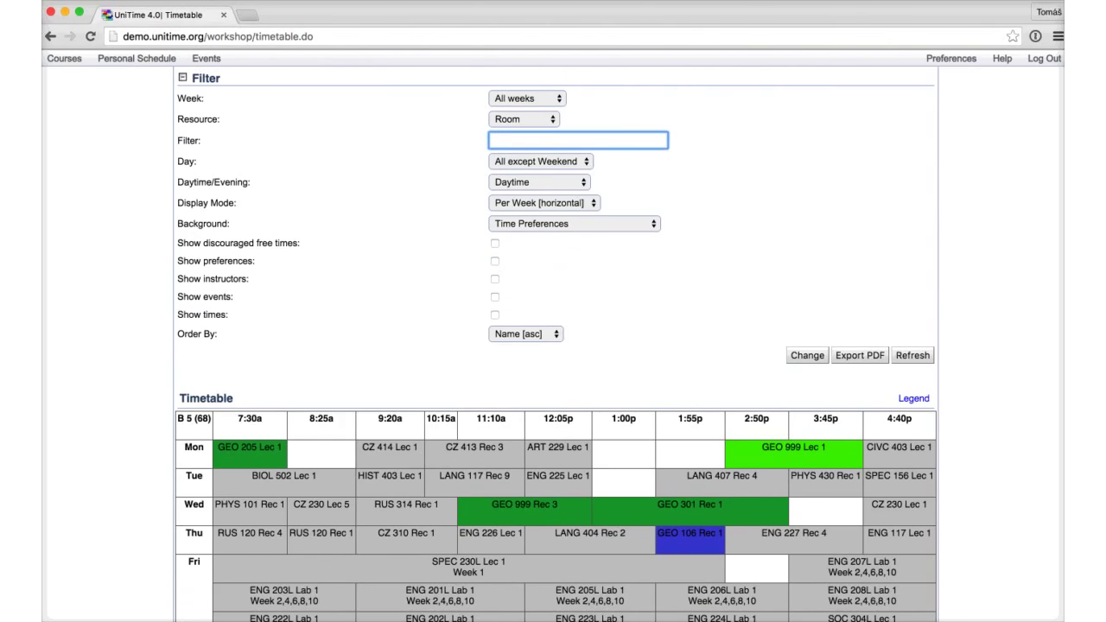
click(539, 182)
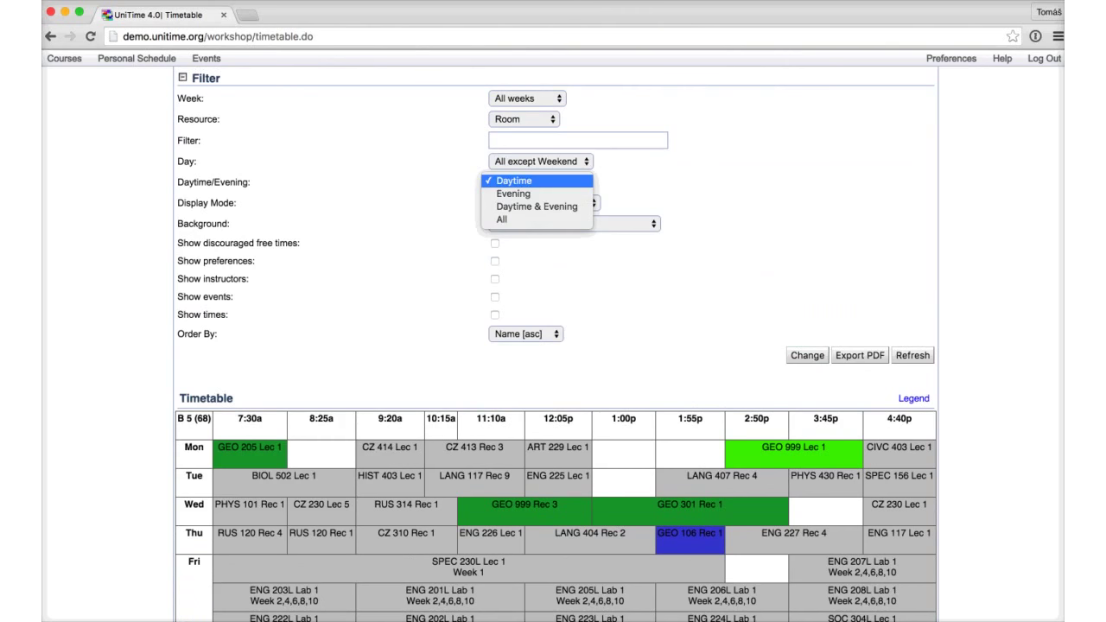
click(513, 180)
click(542, 202)
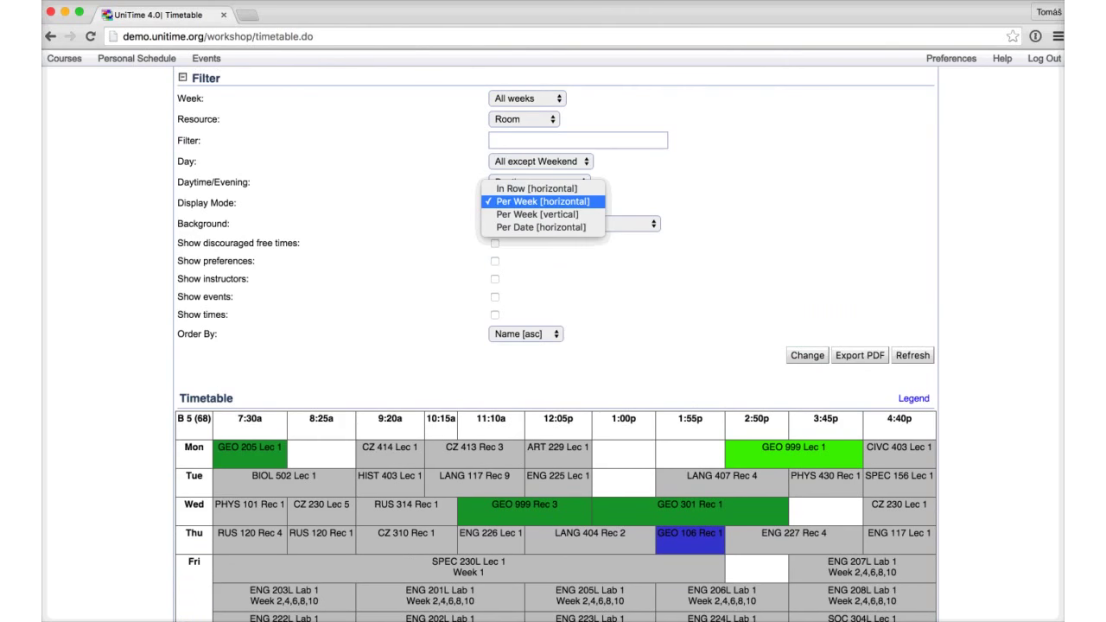
key(Return)
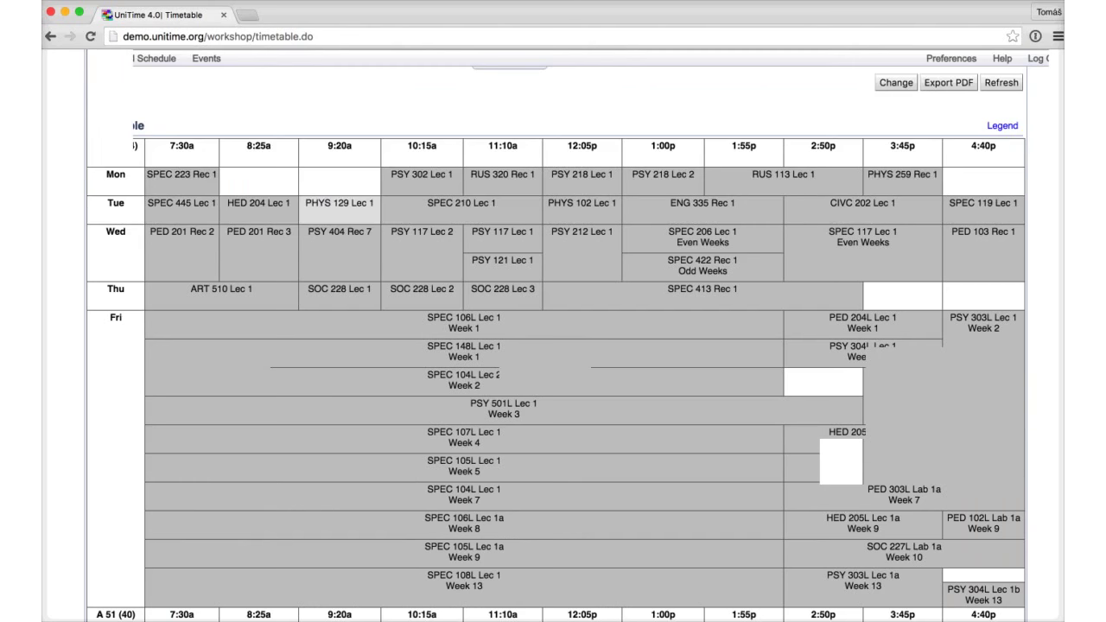
Step: Scroll down to room B 5a to review its schedule, then return to Assigned Classes
scroll(555, 340, down, 20)
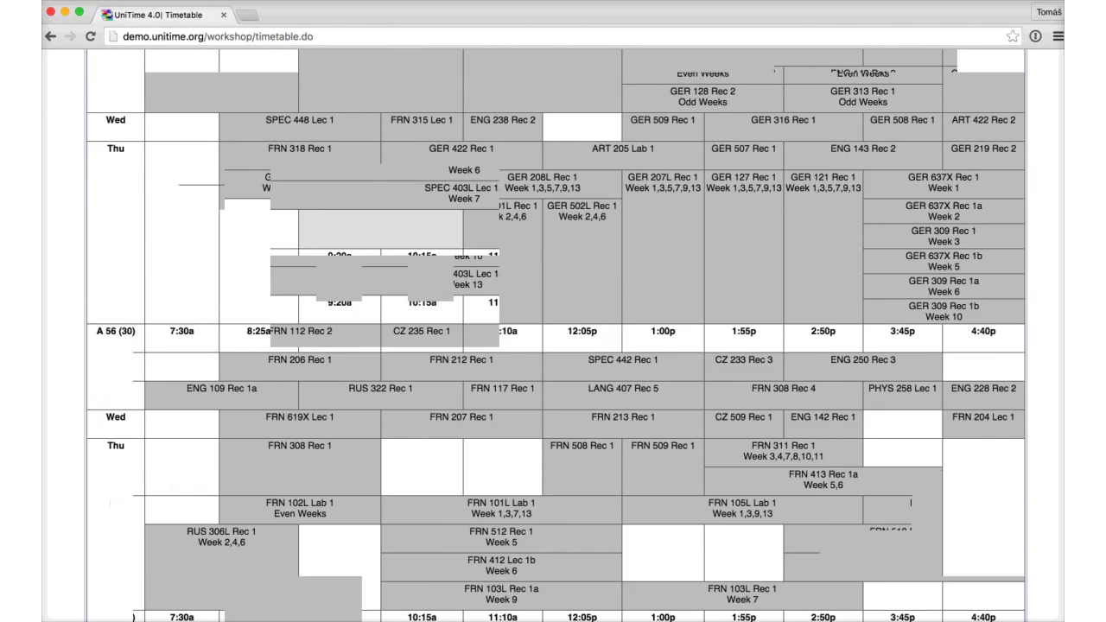
scroll(555, 340, down, 20)
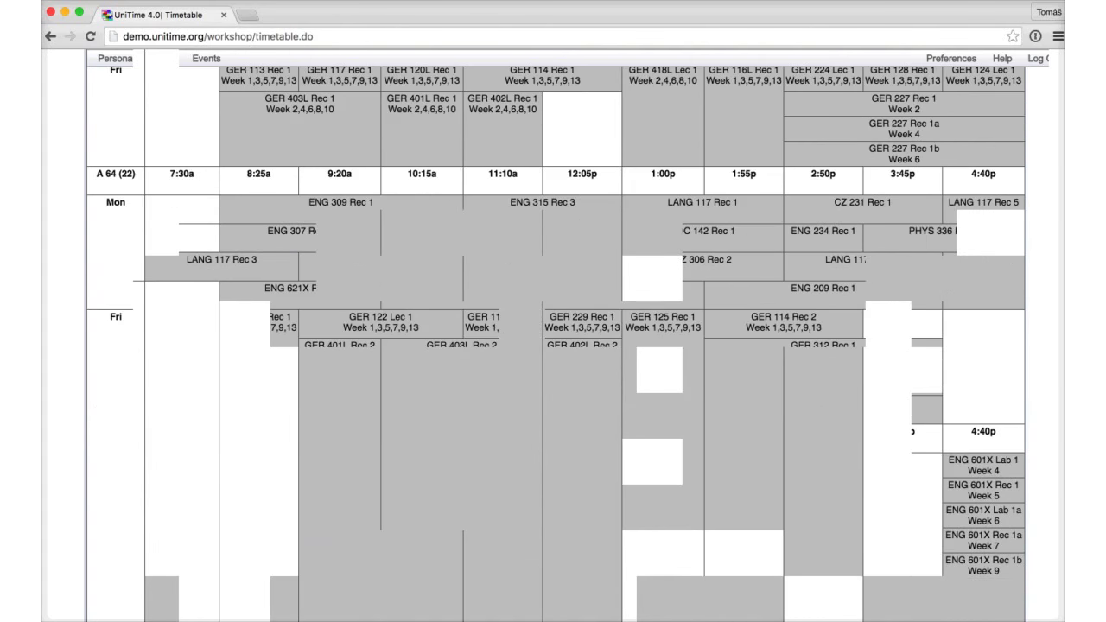
scroll(556, 339, down, 20)
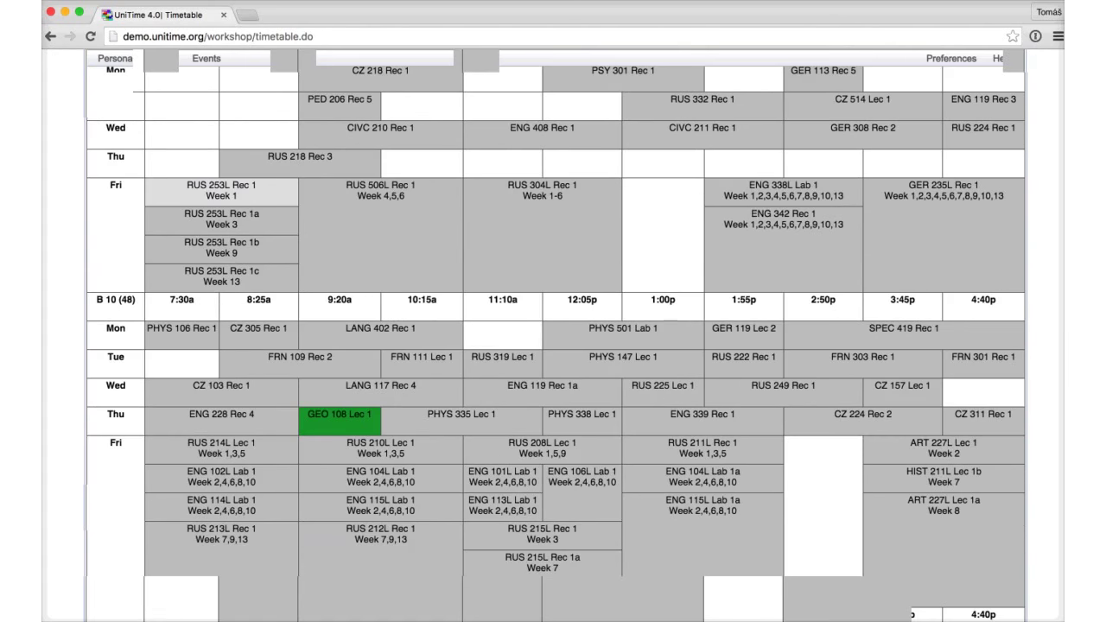
scroll(555, 339, down, 5)
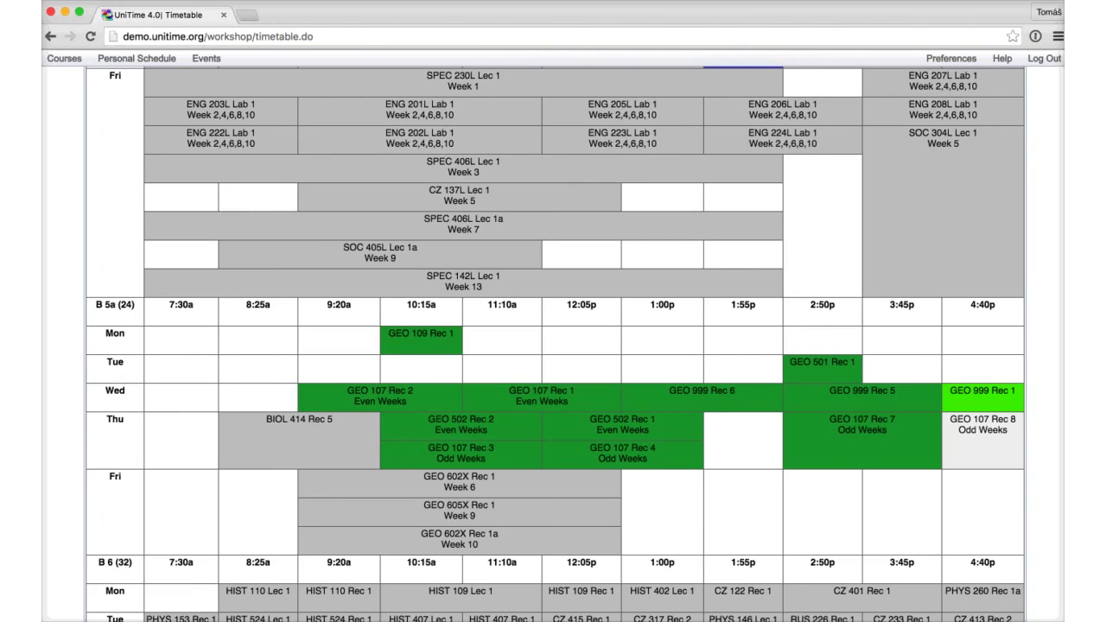
drag(96, 304, 116, 304)
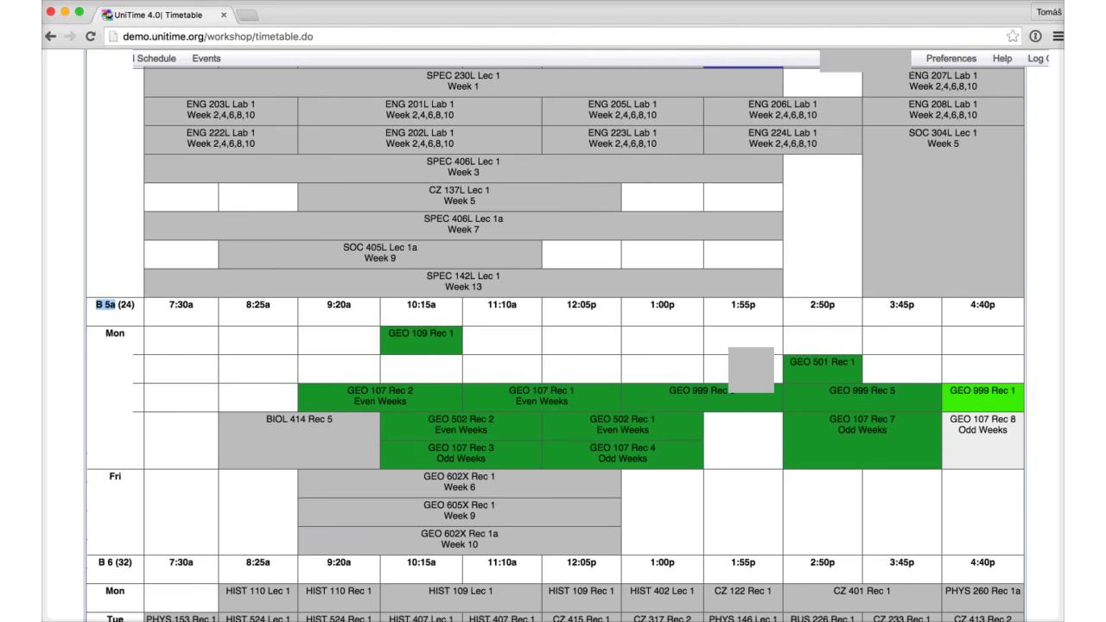
scroll(553, 346, up, 15)
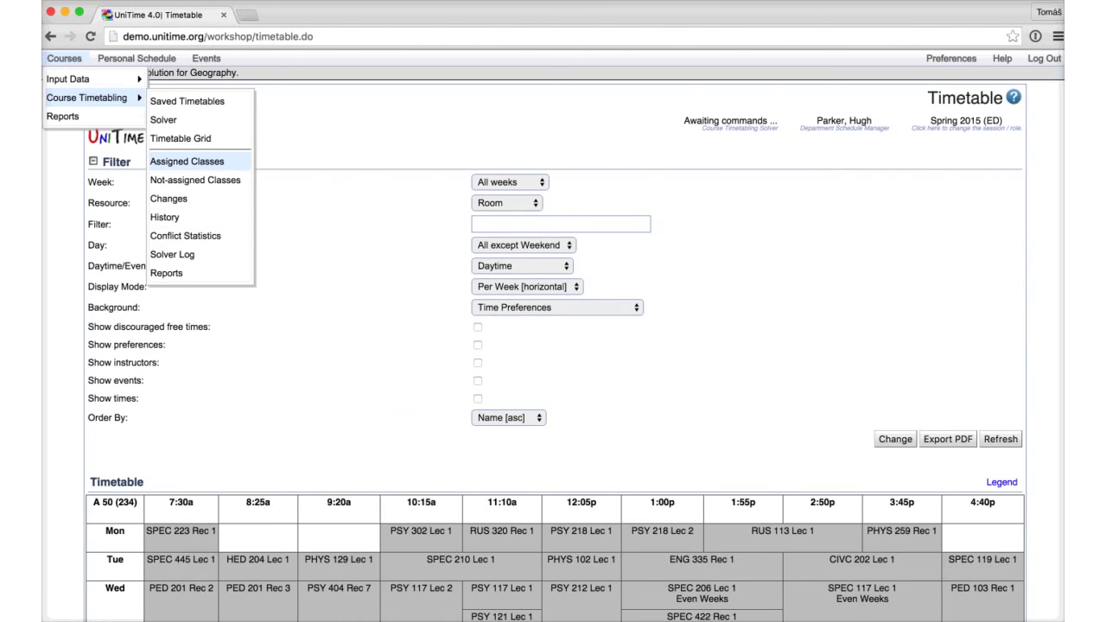
click(186, 162)
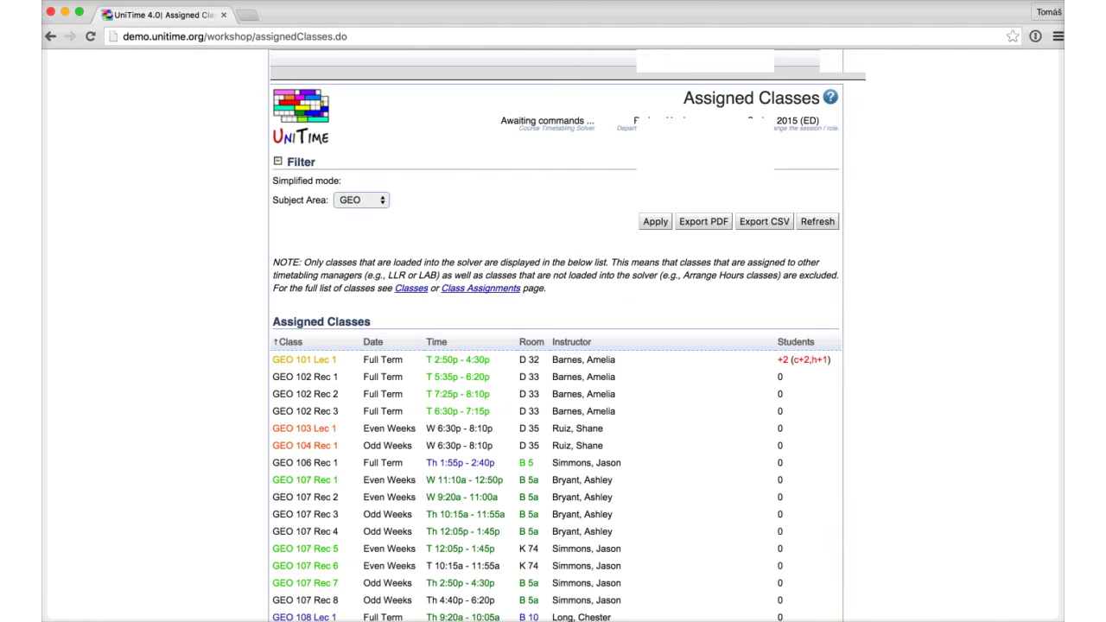
Step: Assign GEO 999 Lec 2 to room B 5a on Tuesday 8:25a - 10:05a
scroll(553, 346, down, 20)
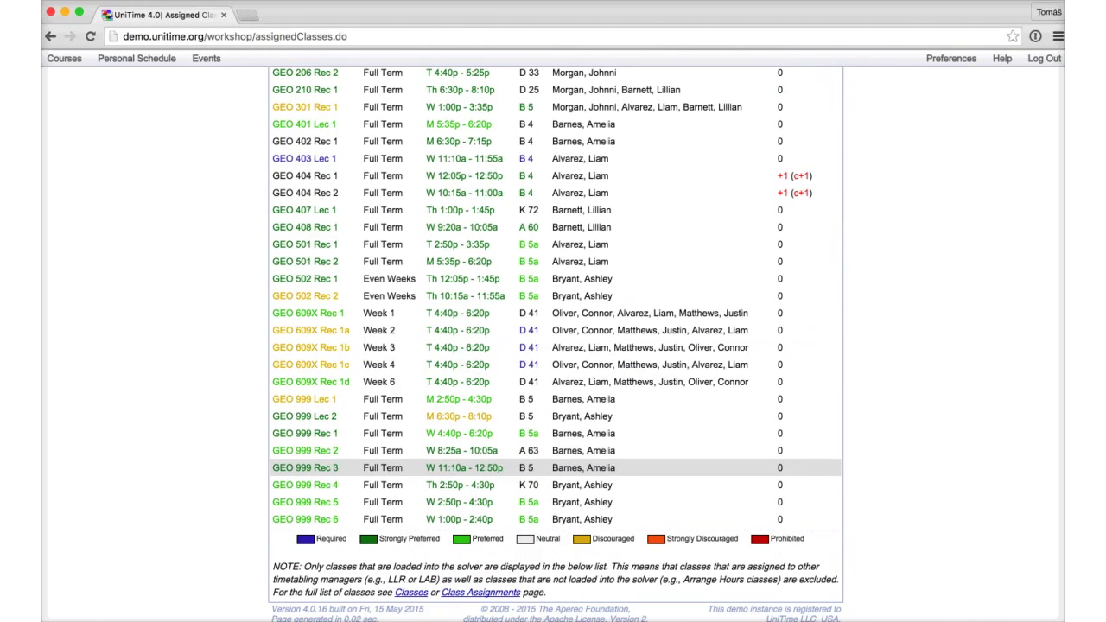
click(553, 416)
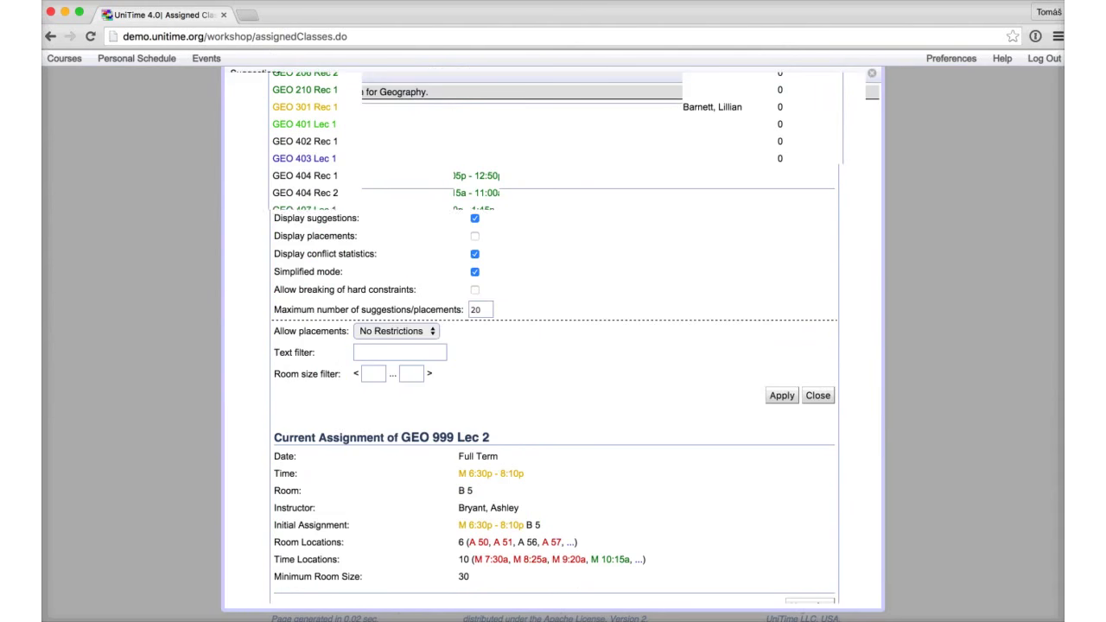
scroll(553, 346, down, 3)
click(570, 412)
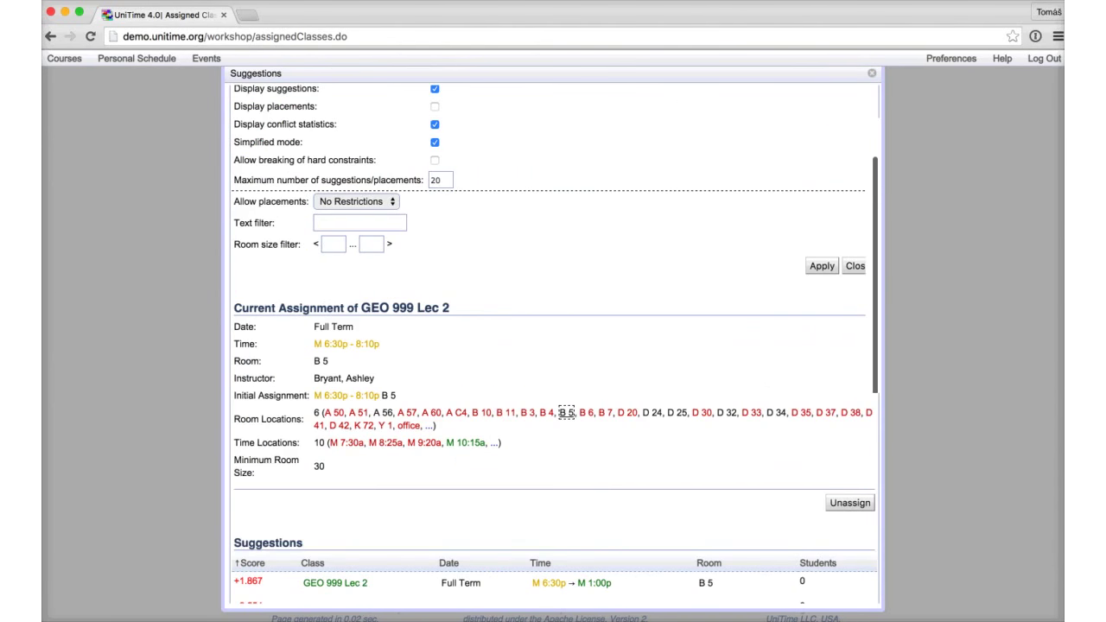
mouse_move(566, 412)
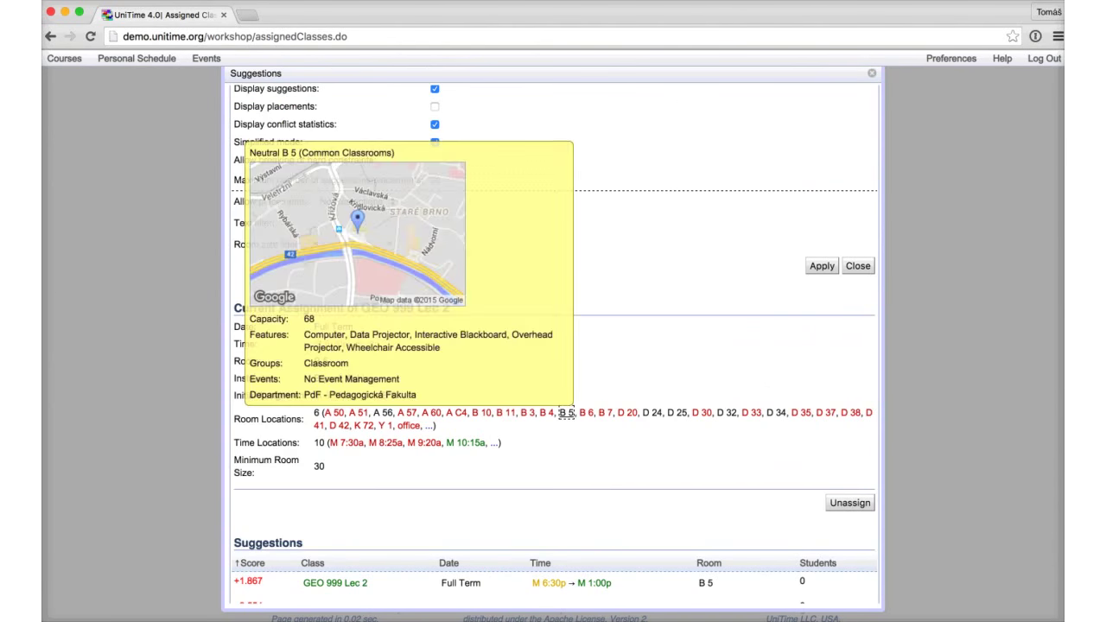
click(430, 425)
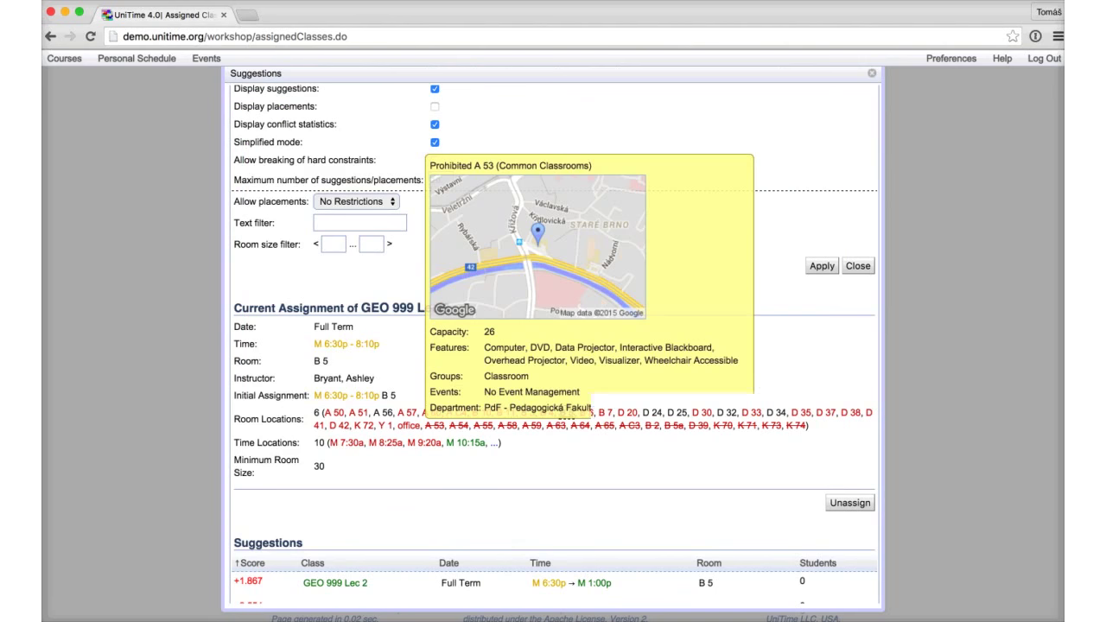
mouse_move(555, 425)
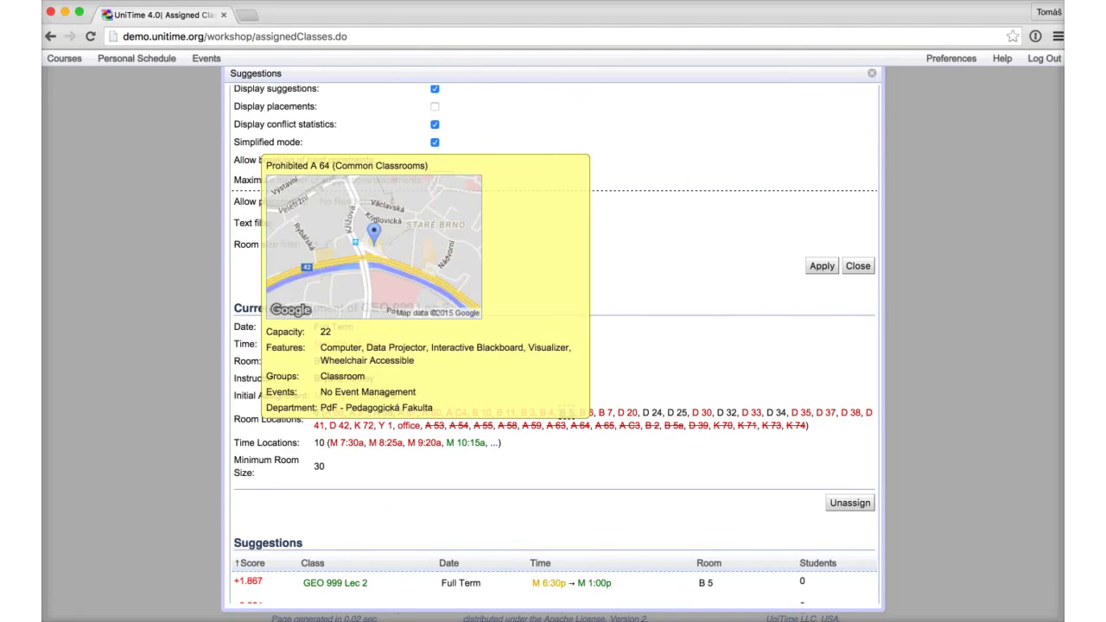
click(672, 425)
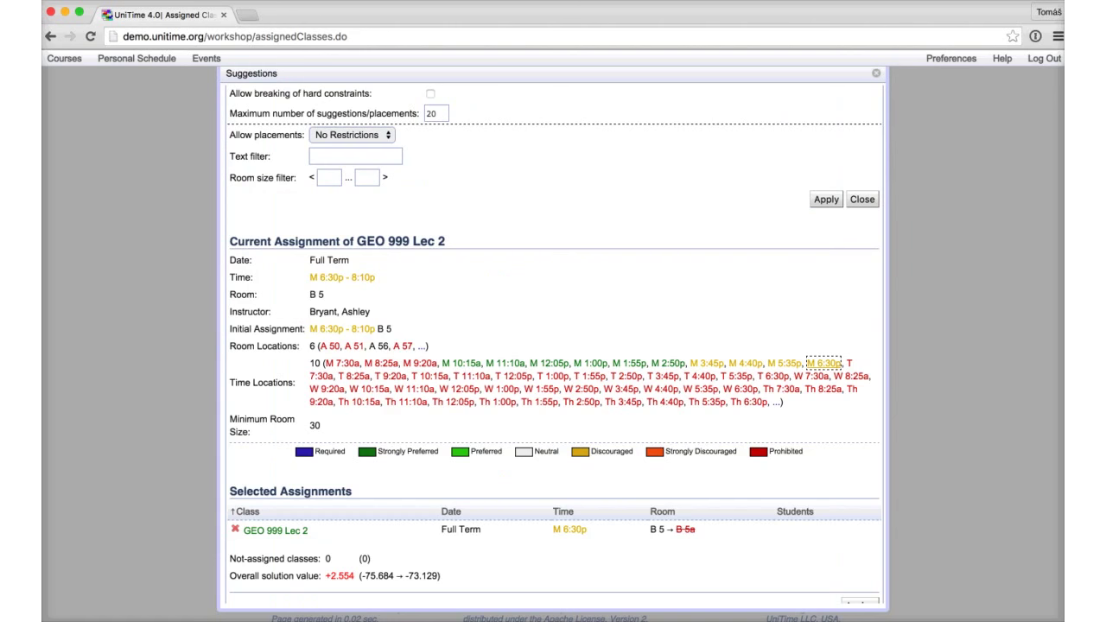
click(355, 376)
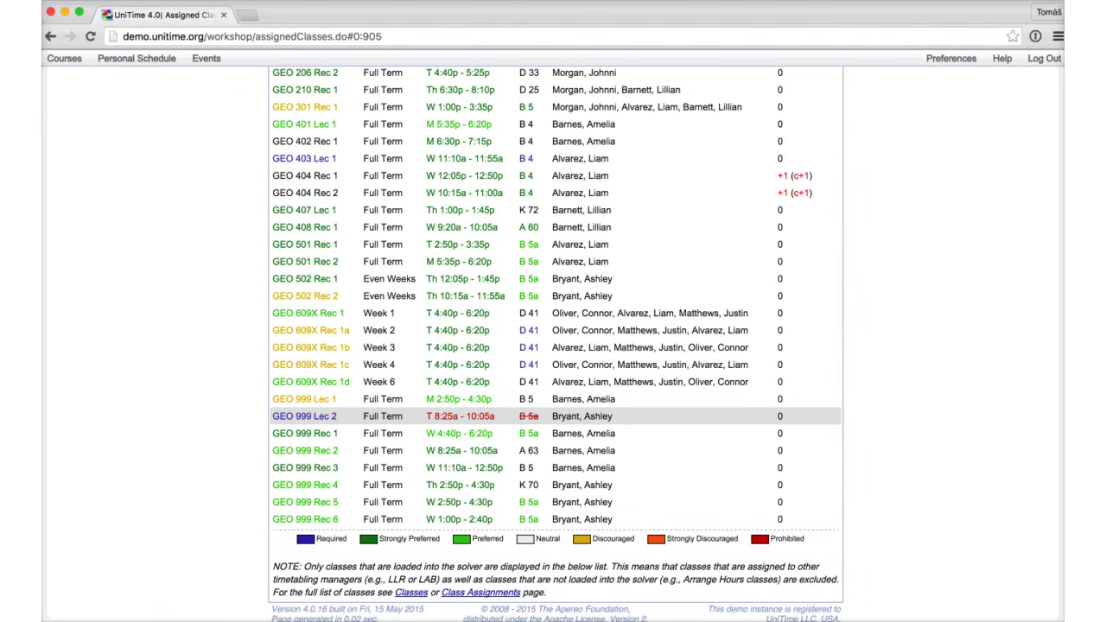
Step: Open GEO 999 Lec 2's suggestions and filter them by the text 'T'
click(389, 415)
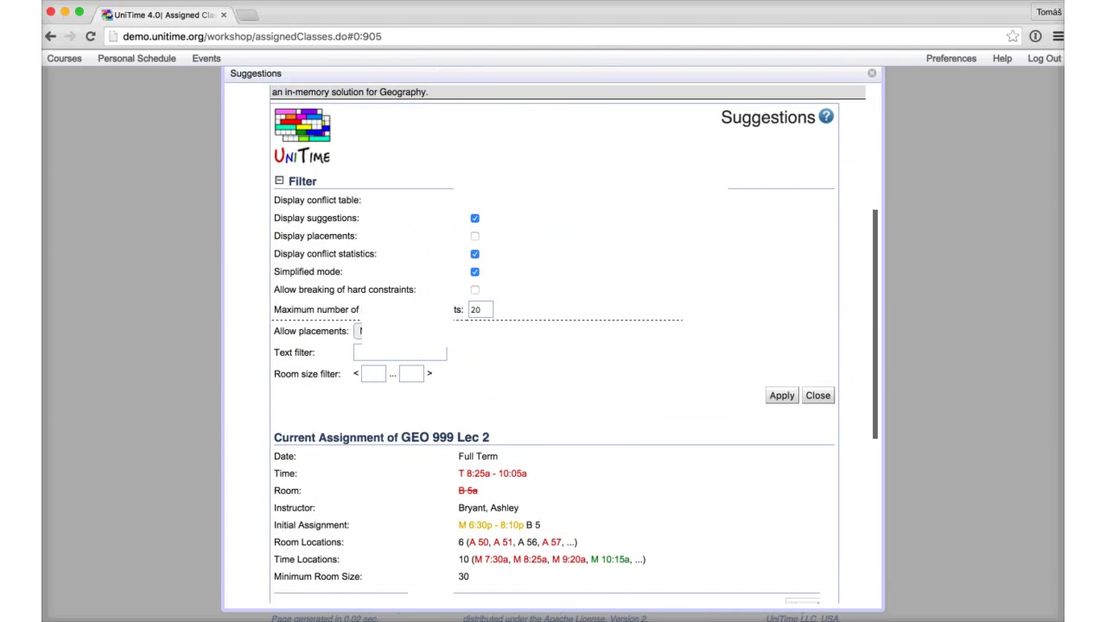
scroll(553, 346, down, 8)
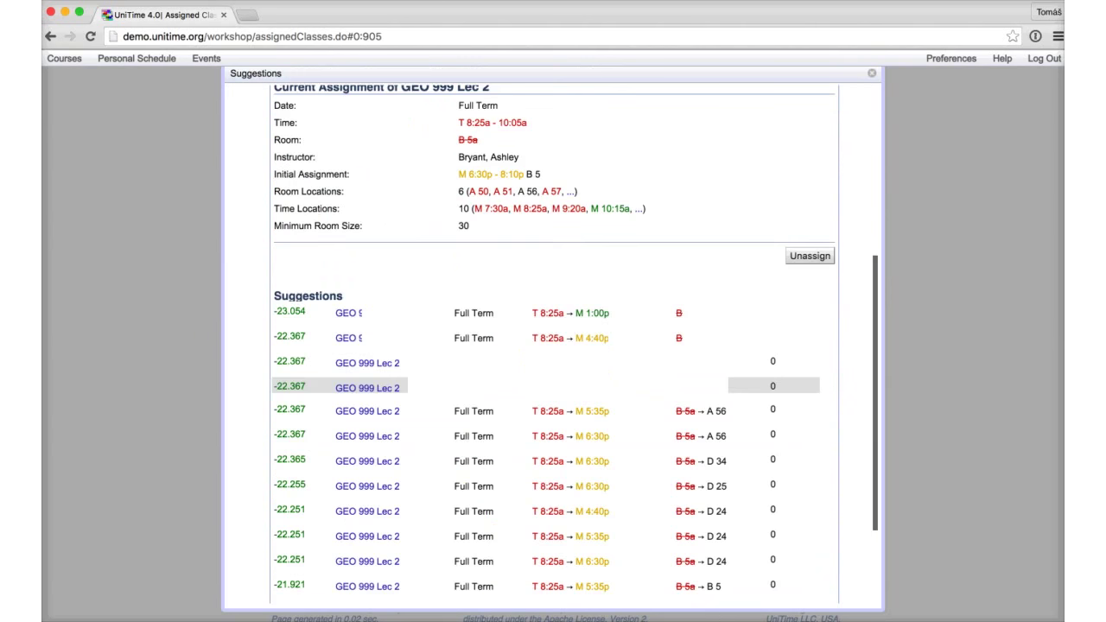
scroll(553, 345, down, 2)
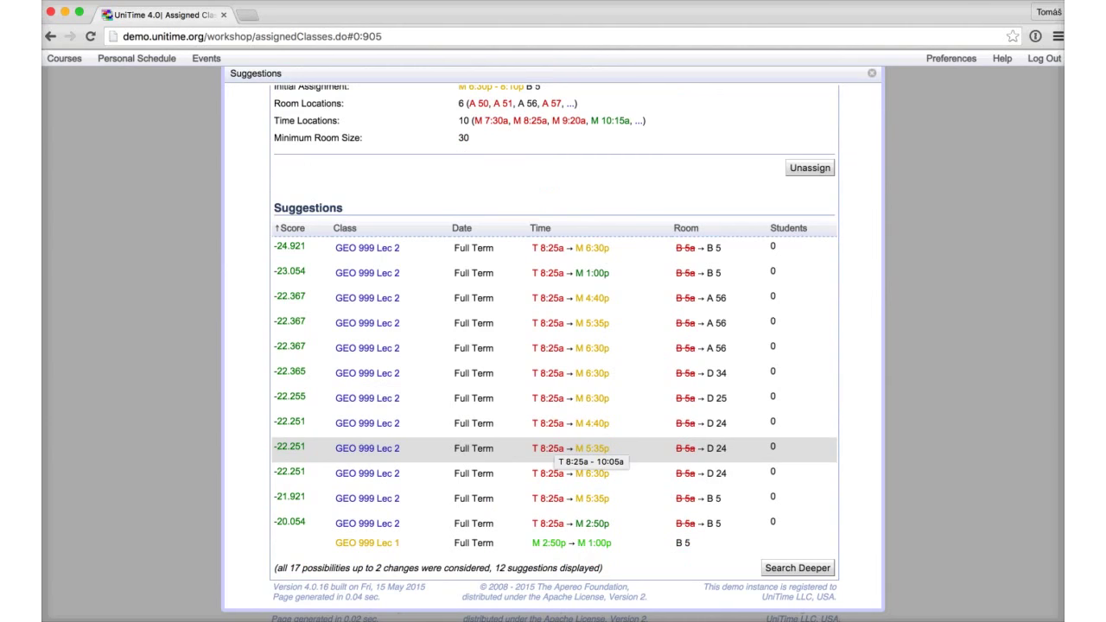
scroll(570, 447, up, 10)
click(399, 352)
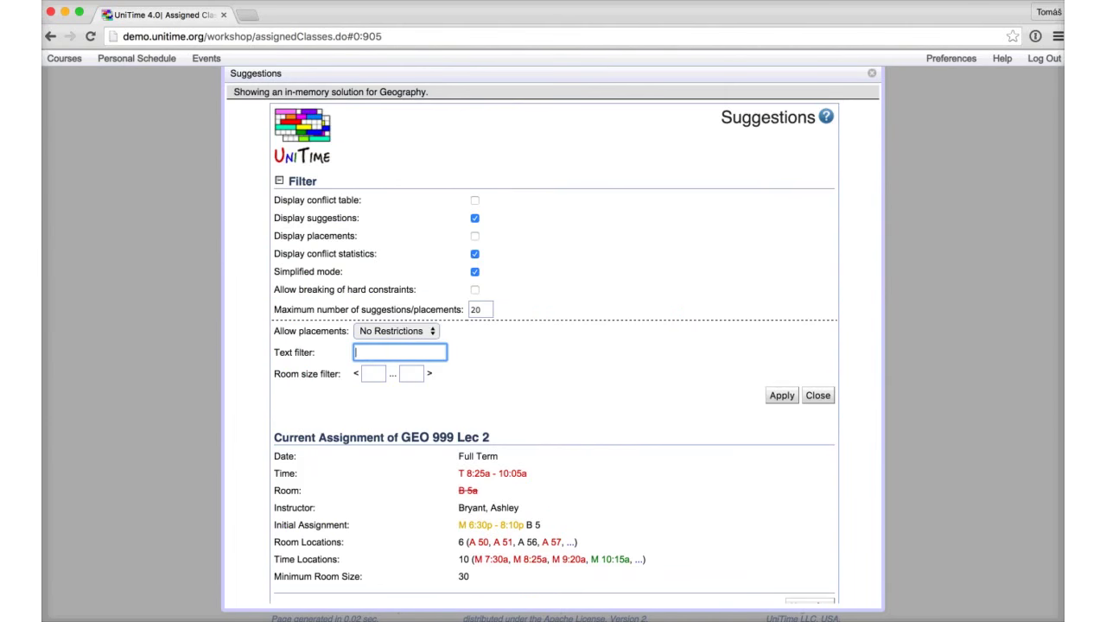
text(T)
key(Return)
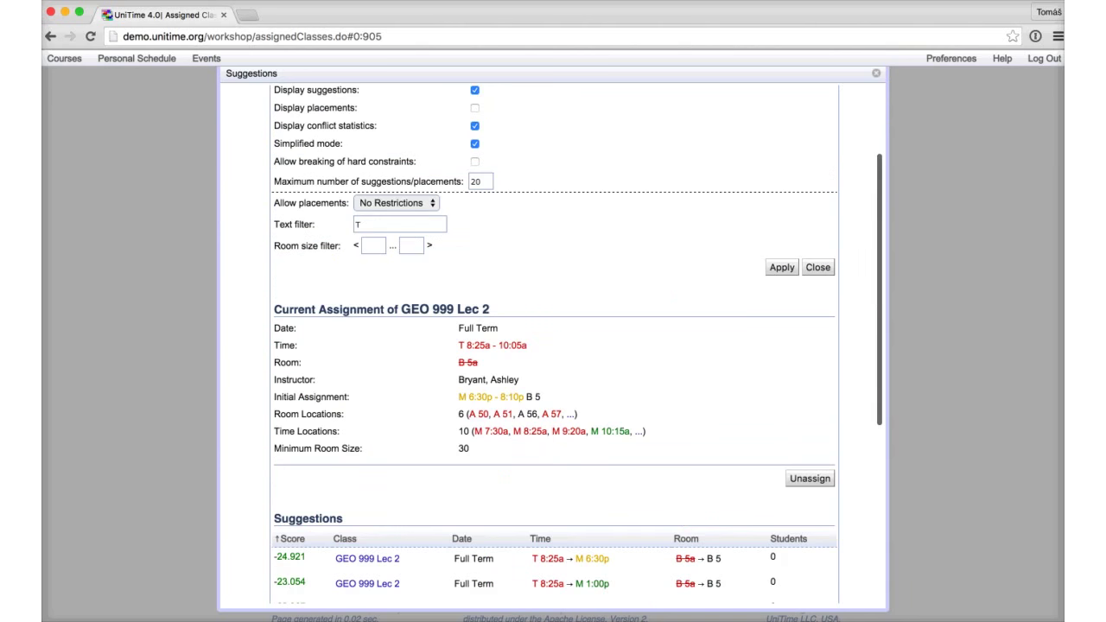
Step: Restrict suggestions to Same Time placements and clear the text filter
click(396, 202)
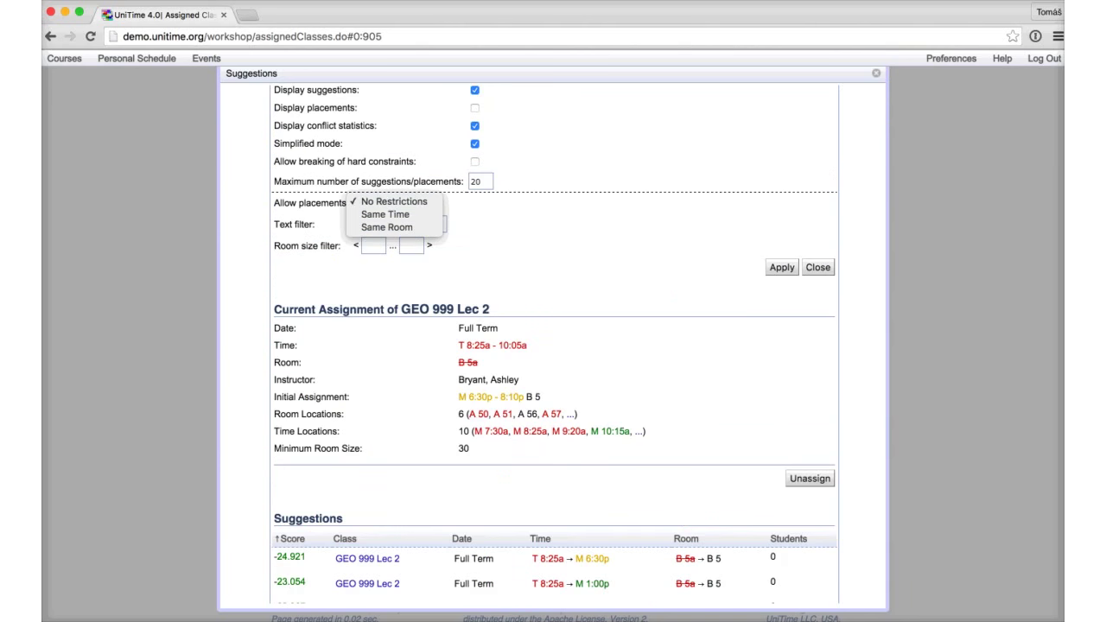
key(Escape)
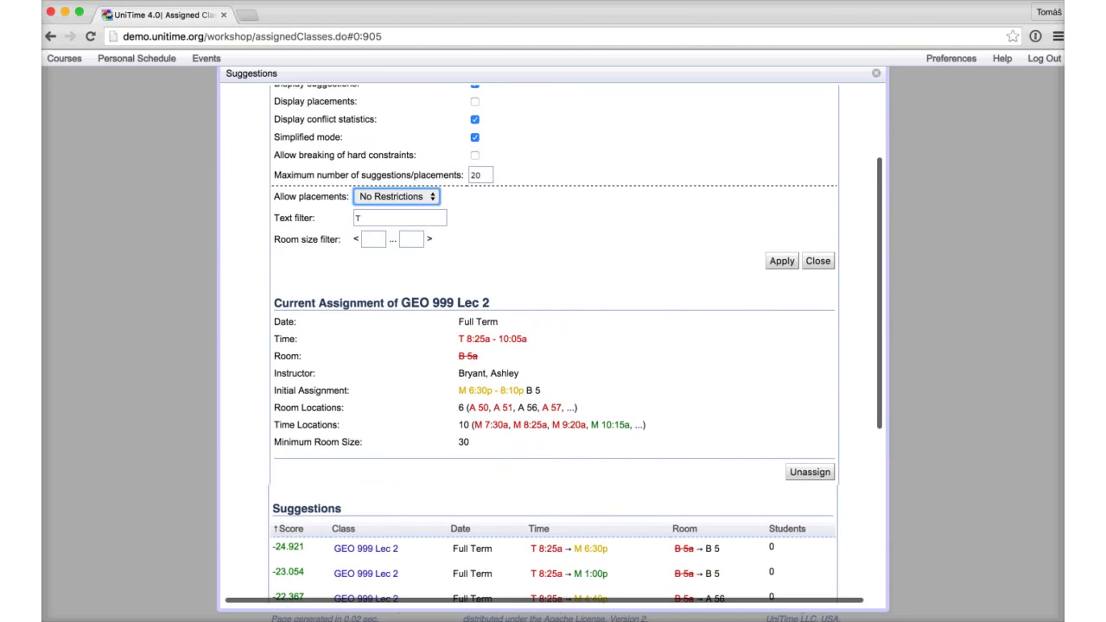
key(Tab)
text(T)
key(shift+Tab)
key(space)
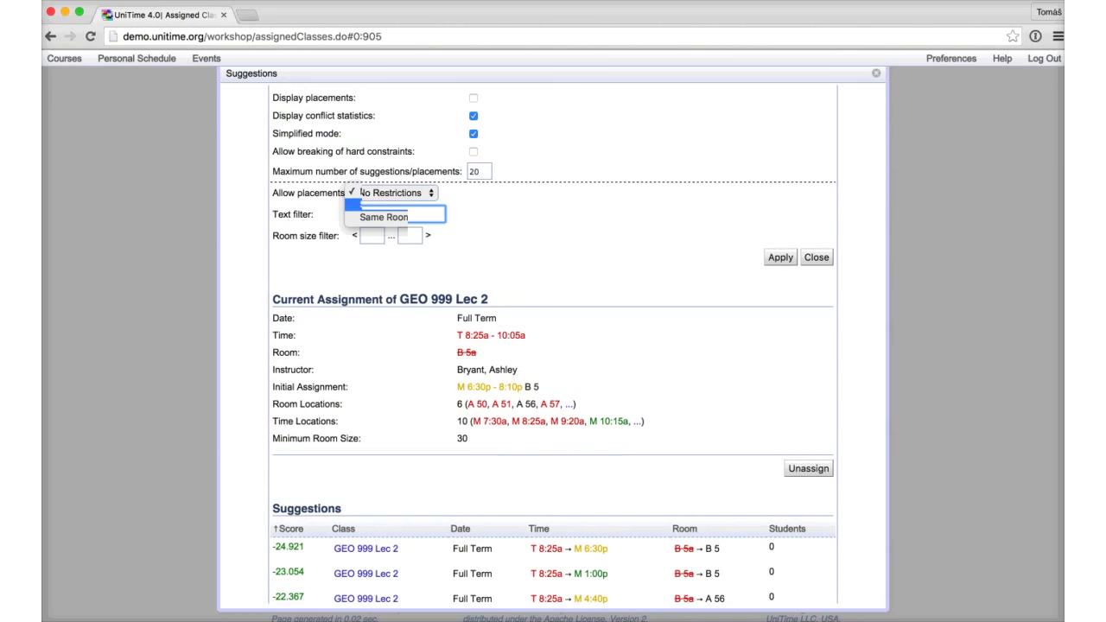
key(Return)
key(Tab)
key(BackSpace)
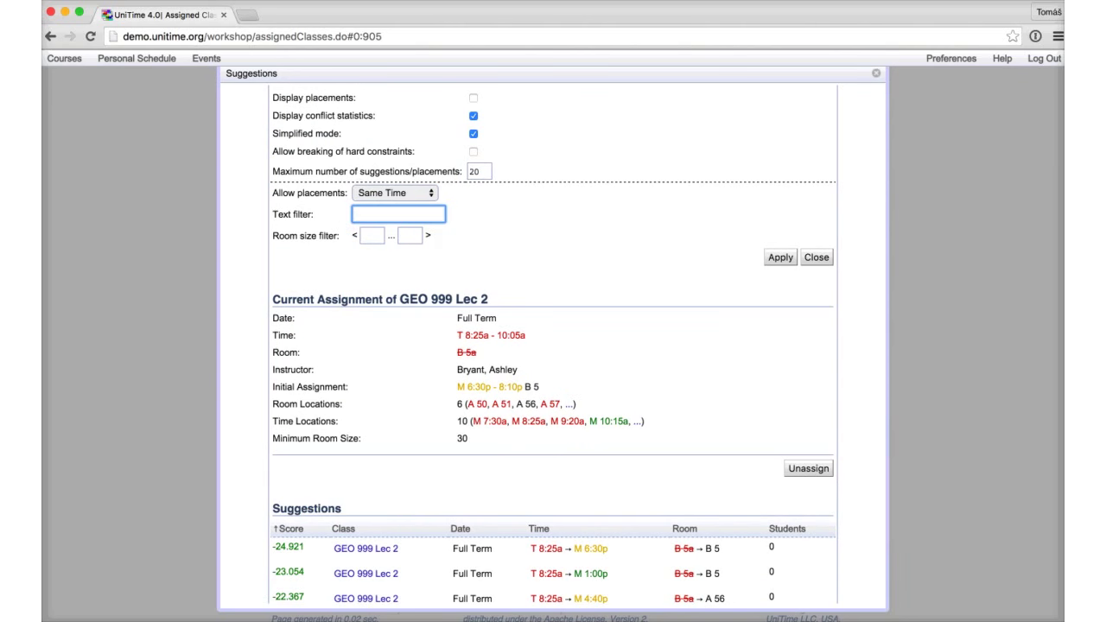
key(Return)
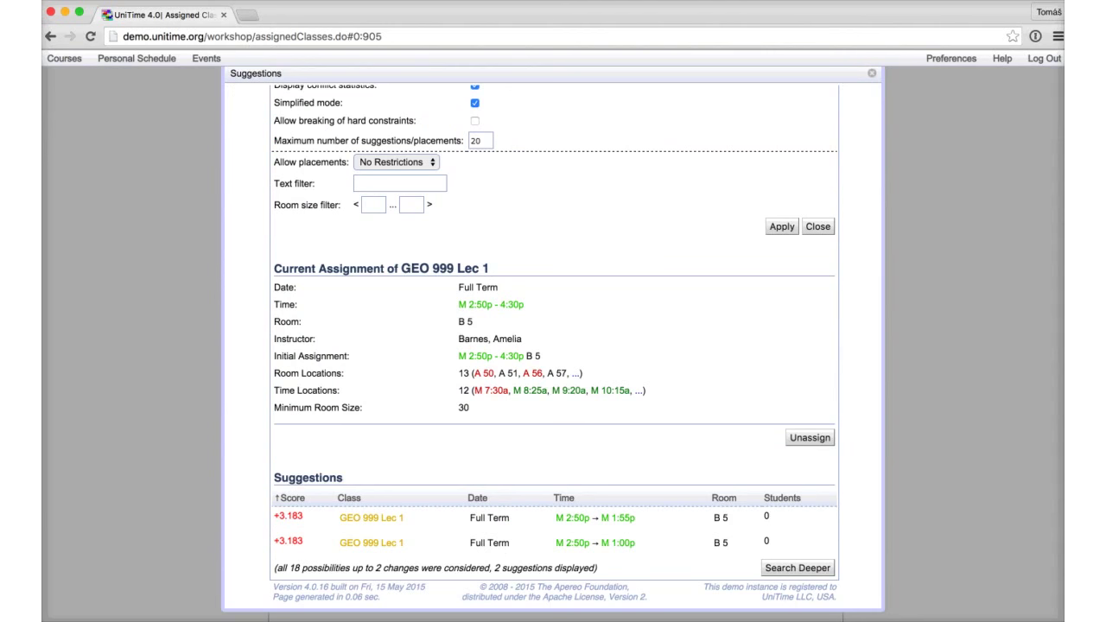
Step: Try alternative times for GEO 999 Lec 1, including Monday 1:00p; invalid placements are rejected
click(573, 373)
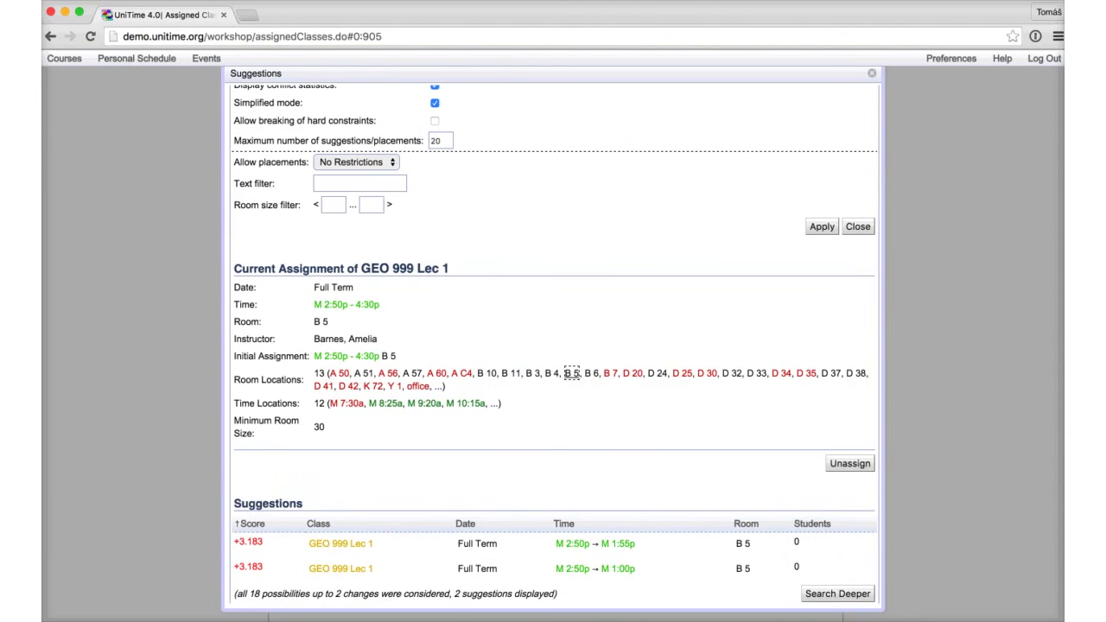
click(491, 403)
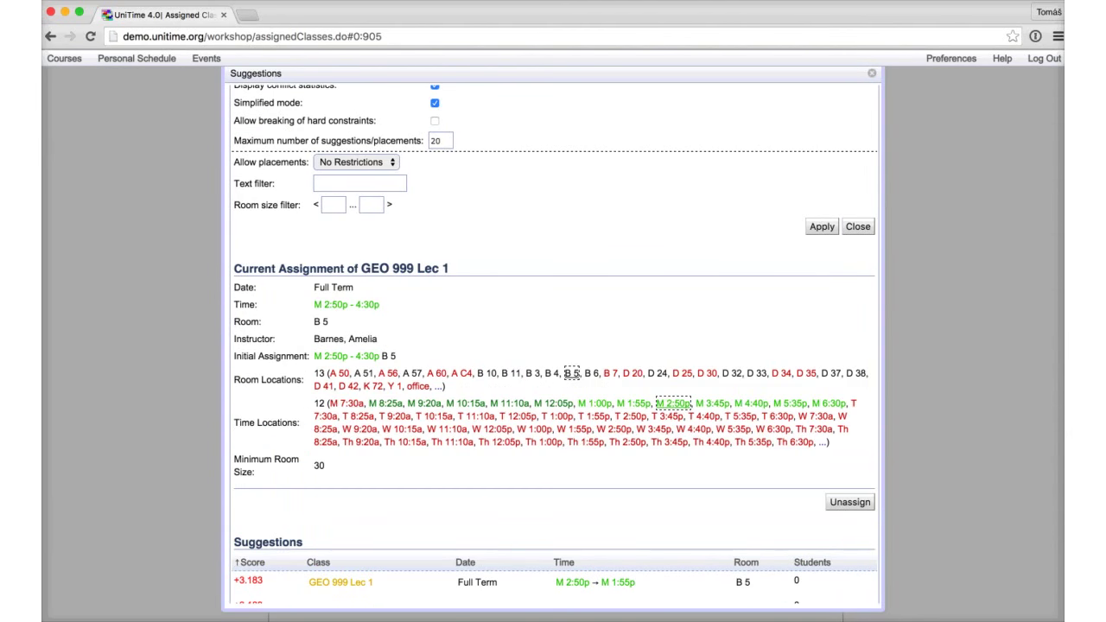
click(595, 403)
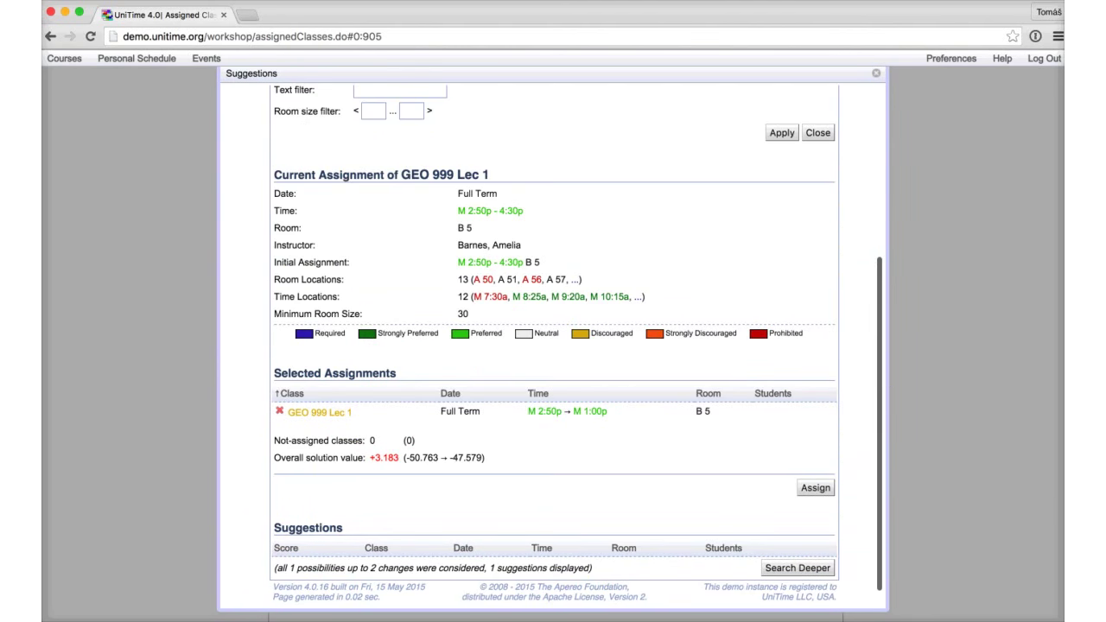
click(638, 296)
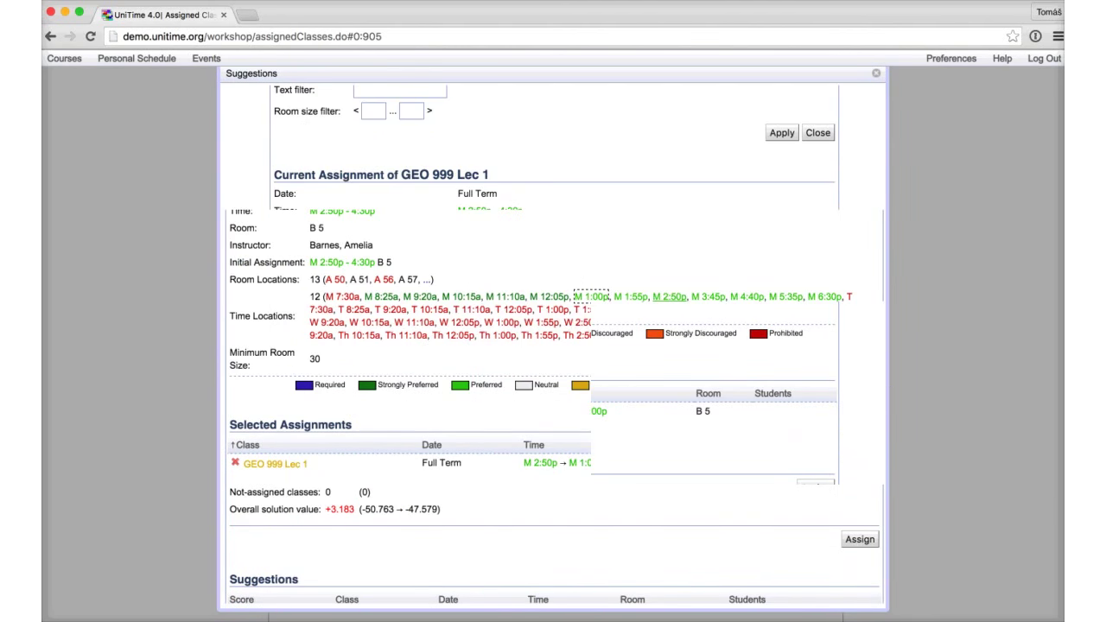
click(591, 296)
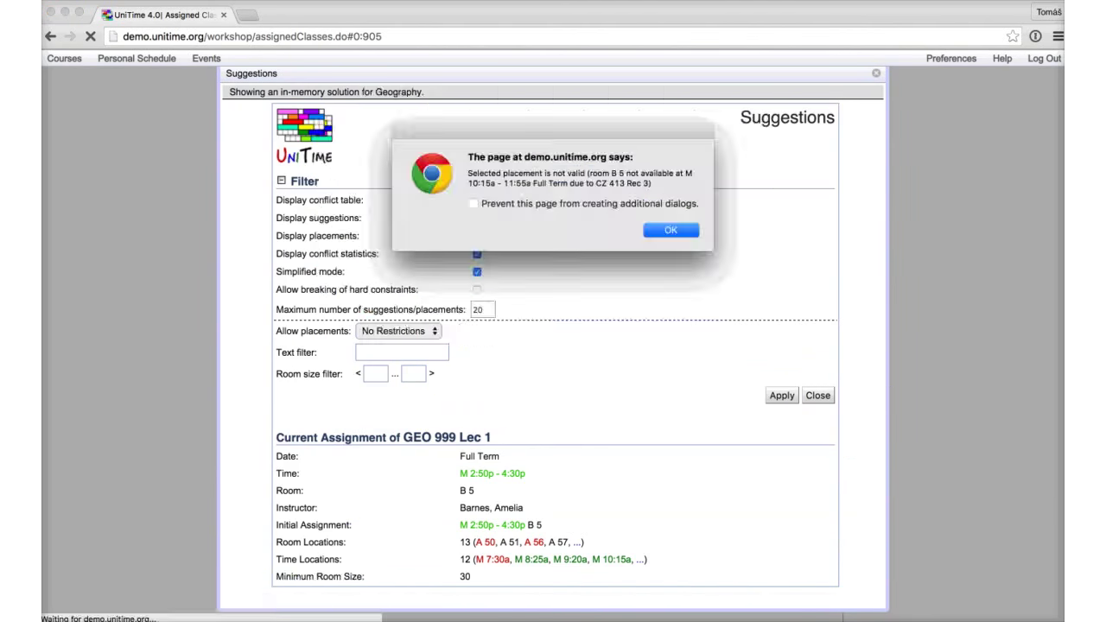
key(Return)
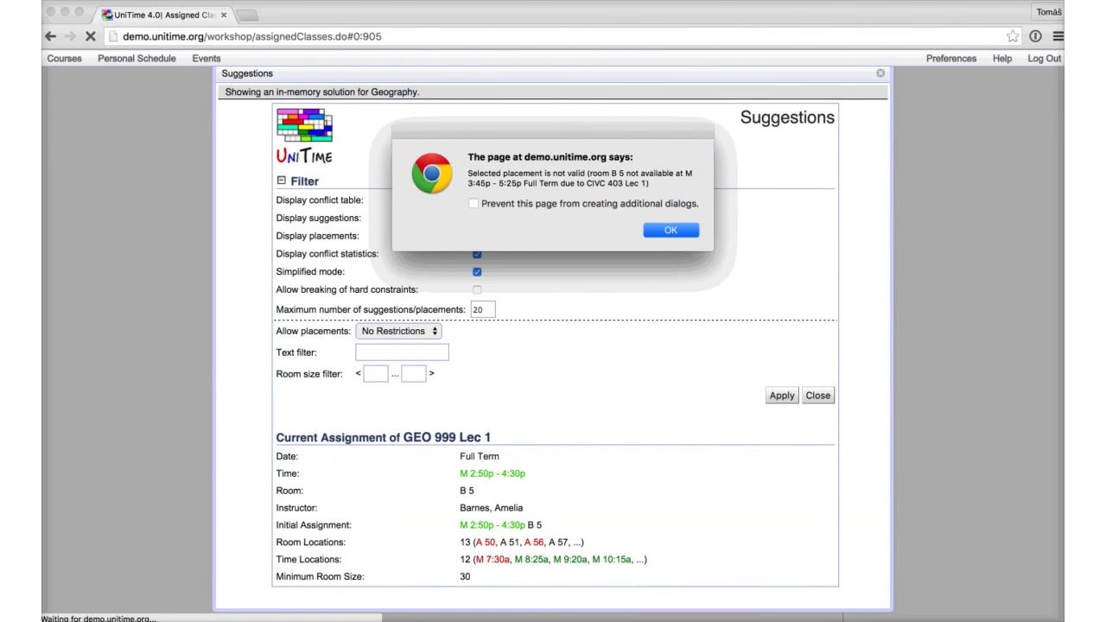
key(Return)
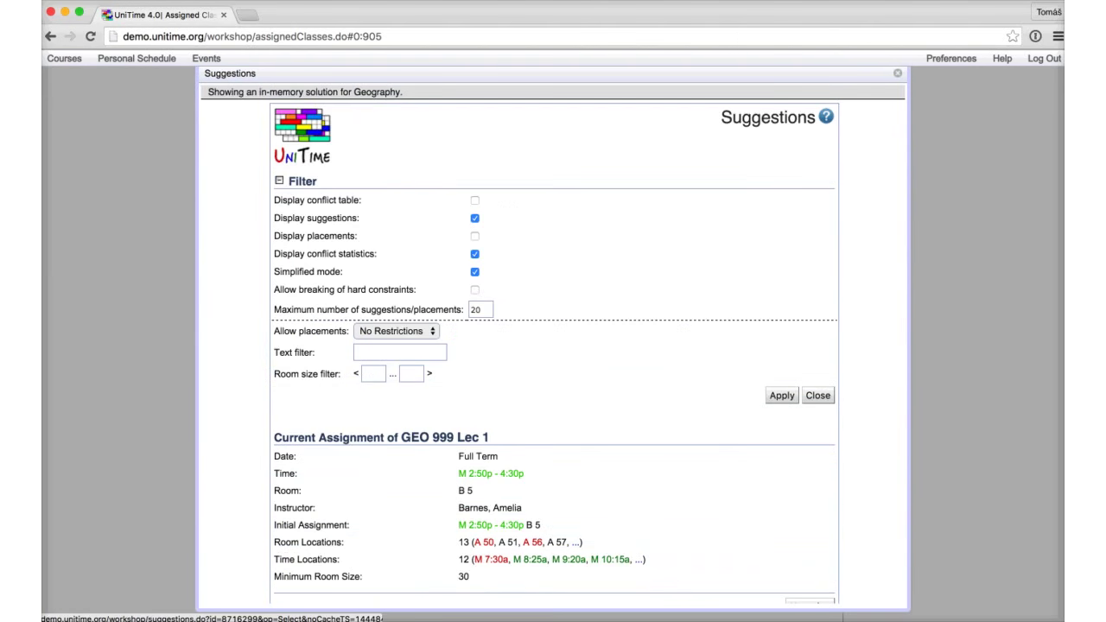
Step: Assign the +12.938 suggestion: GEO 999 Lec 1 to M 5:35p in D 33
scroll(553, 403, up, 3)
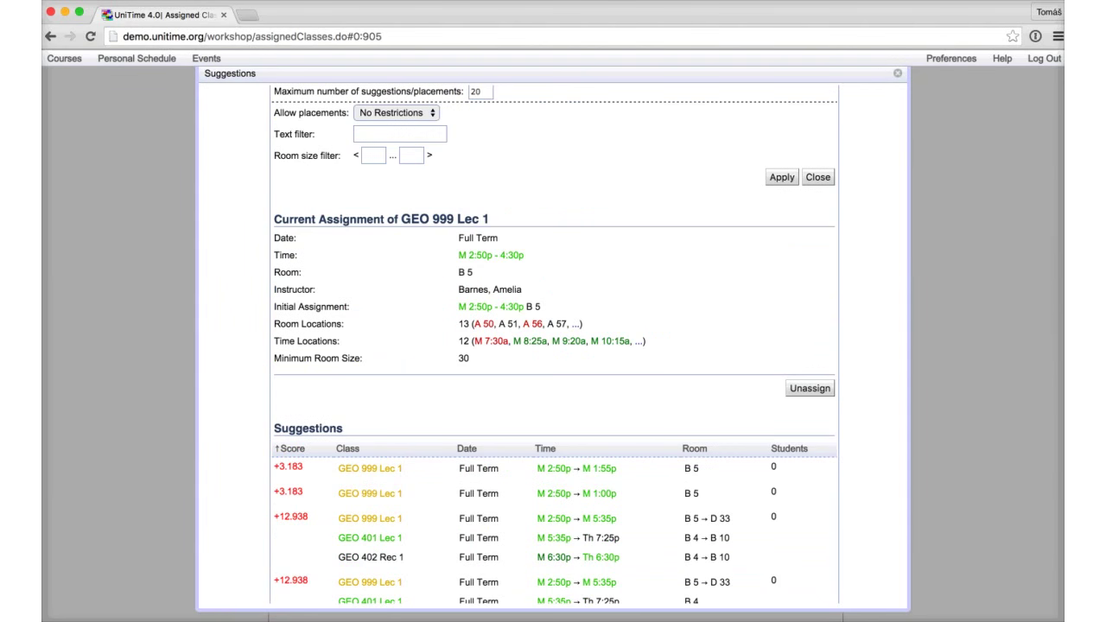
scroll(553, 403, down, 3)
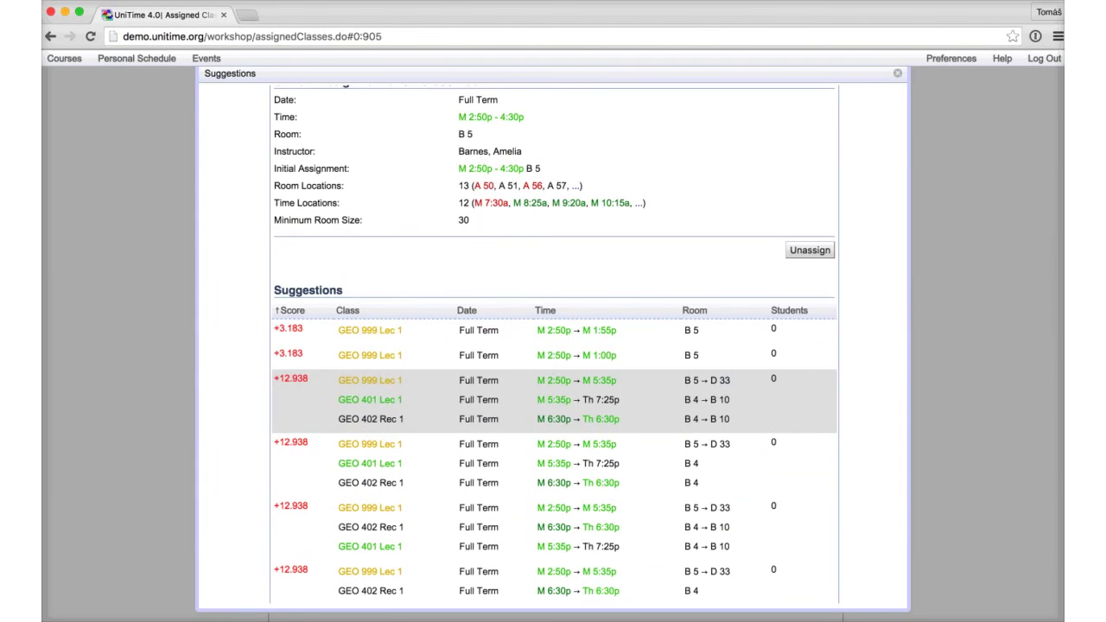
click(552, 403)
scroll(552, 346, down, 5)
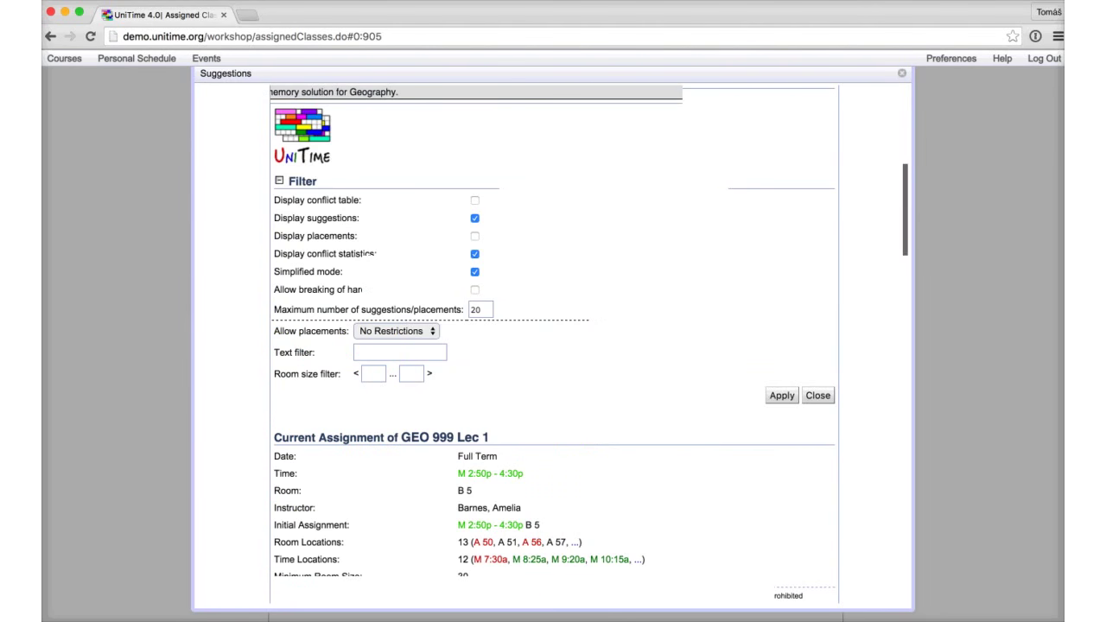
click(815, 502)
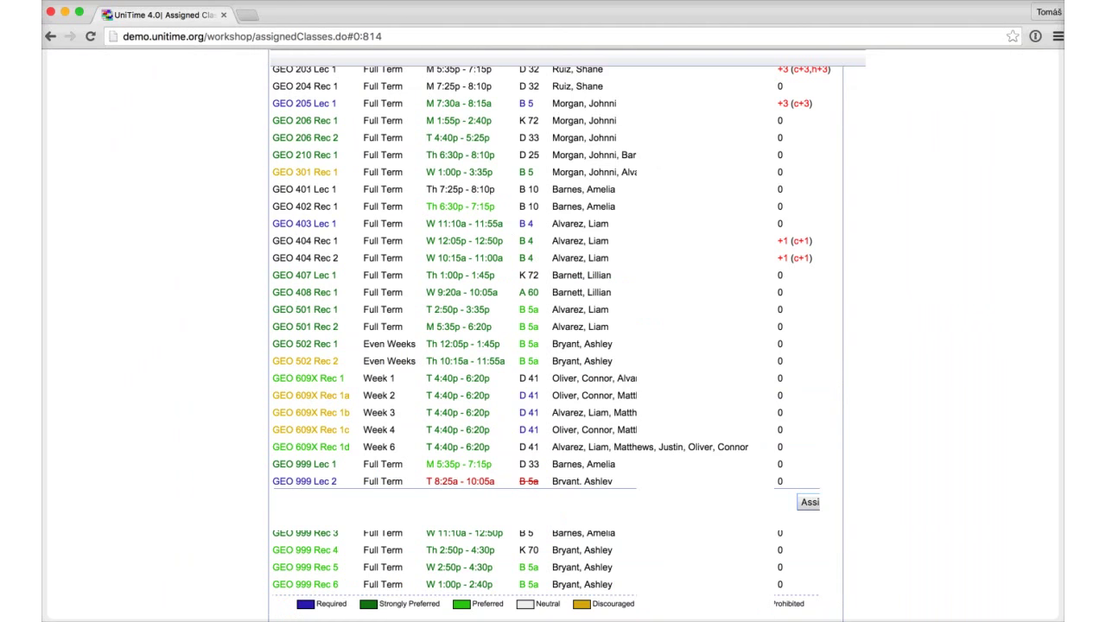
Step: List the four class changes against the Selected Solution, then view the Saved Timetables summary
click(64, 58)
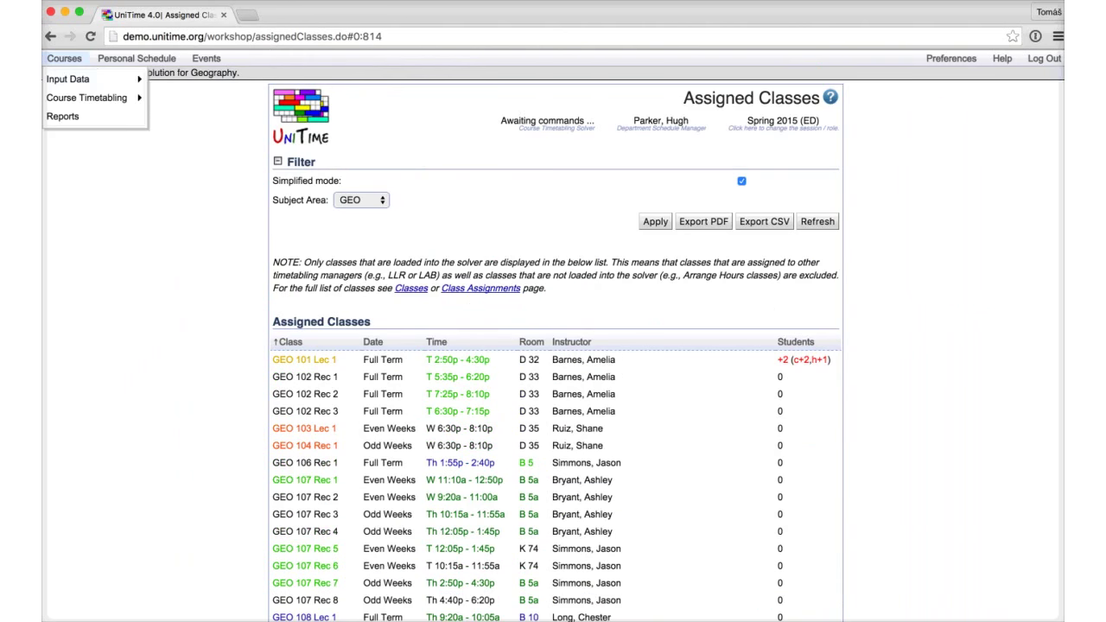
mouse_move(86, 97)
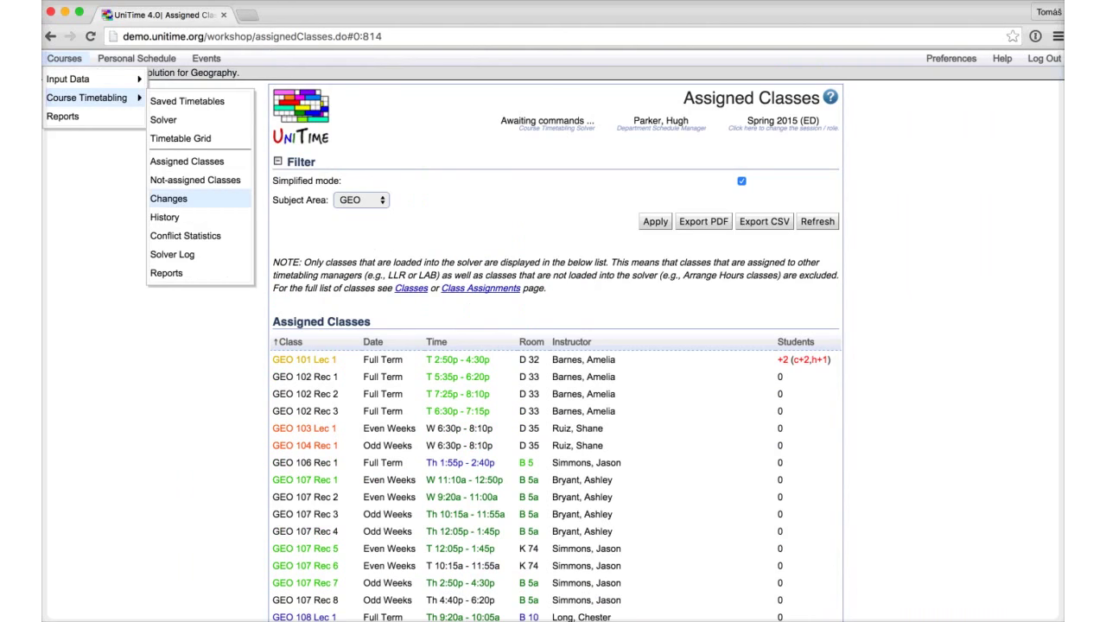
click(168, 199)
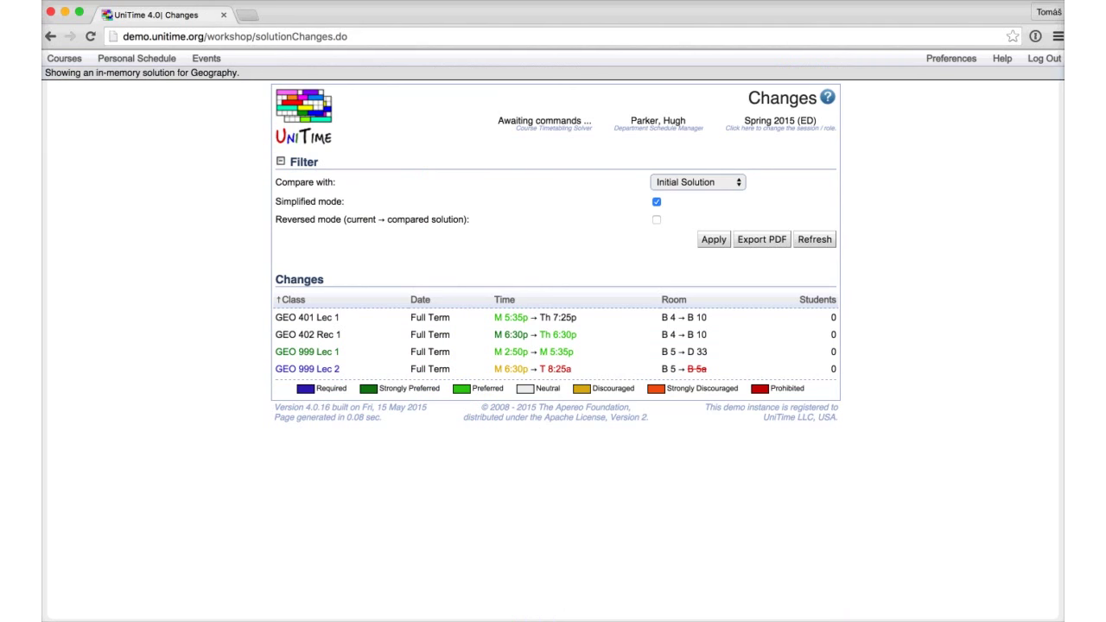
click(697, 182)
key(Down)
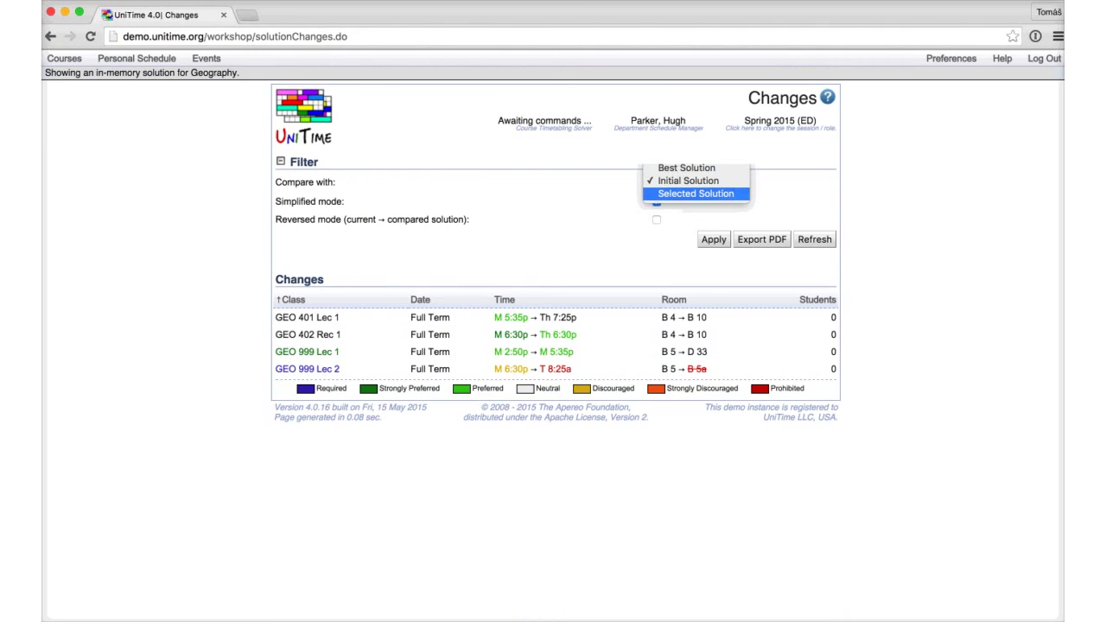
key(Return)
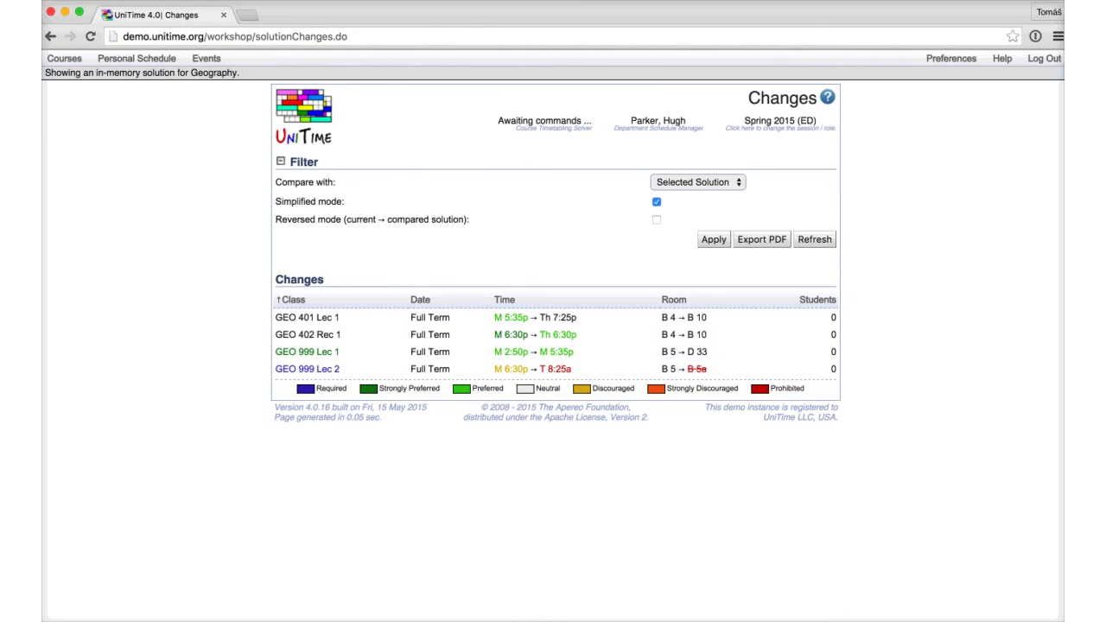
click(64, 58)
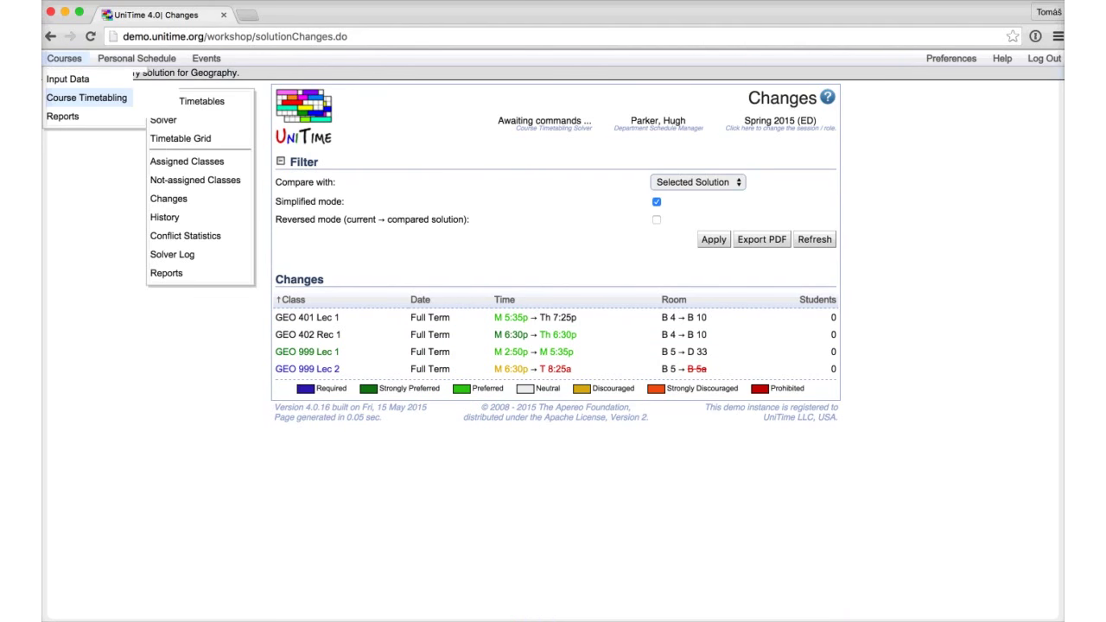
click(201, 101)
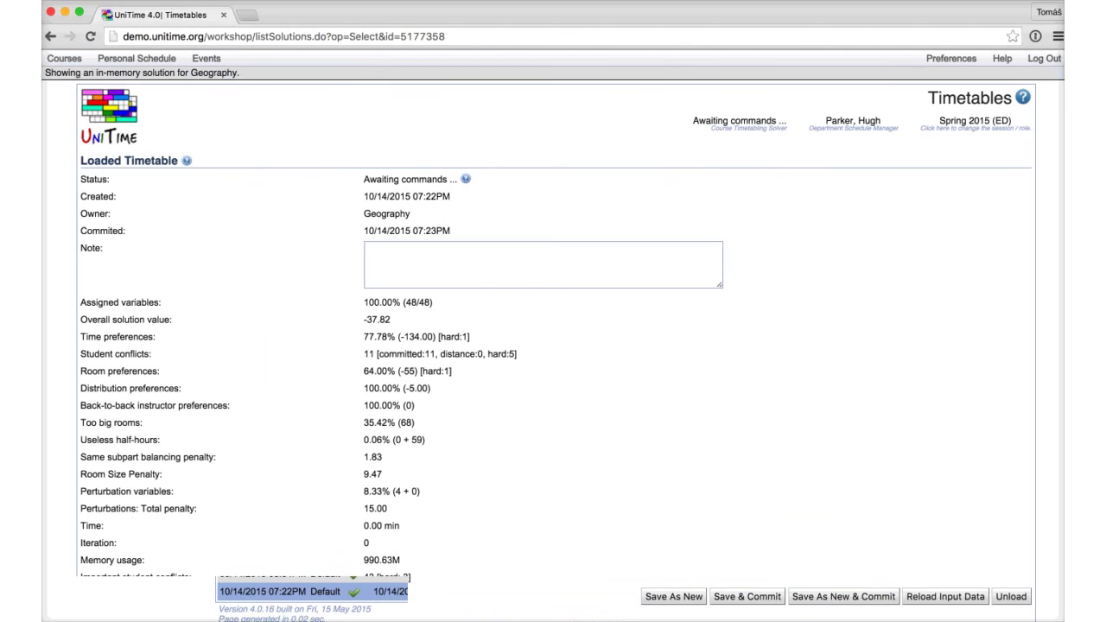
Step: Scroll through the solution changes again, then switch to the Assignment History page
click(64, 58)
mouse_move(95, 98)
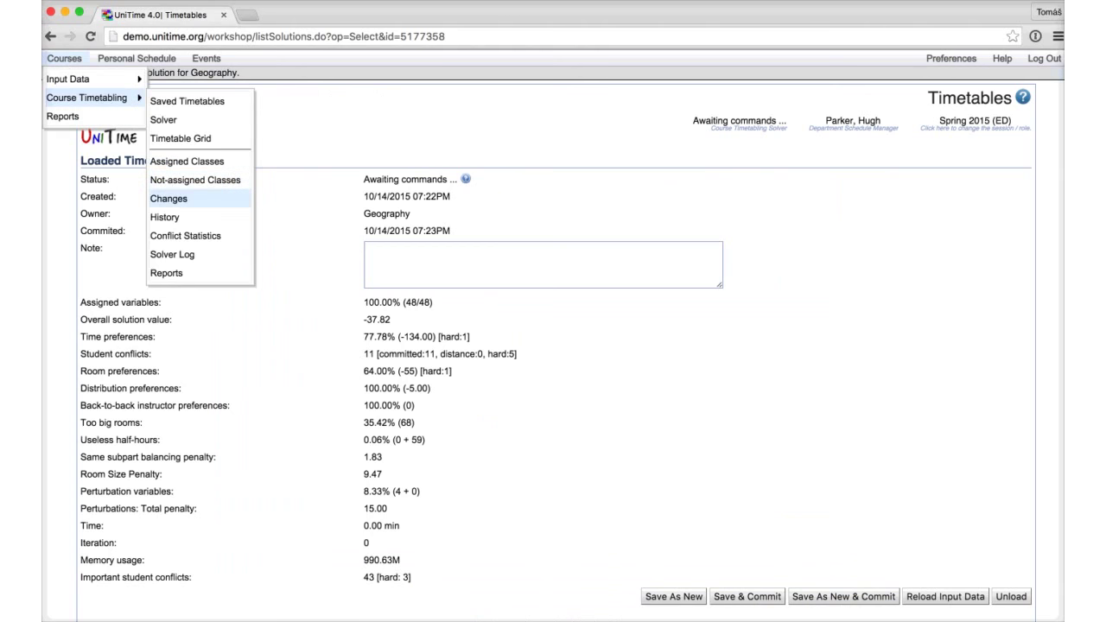
click(169, 198)
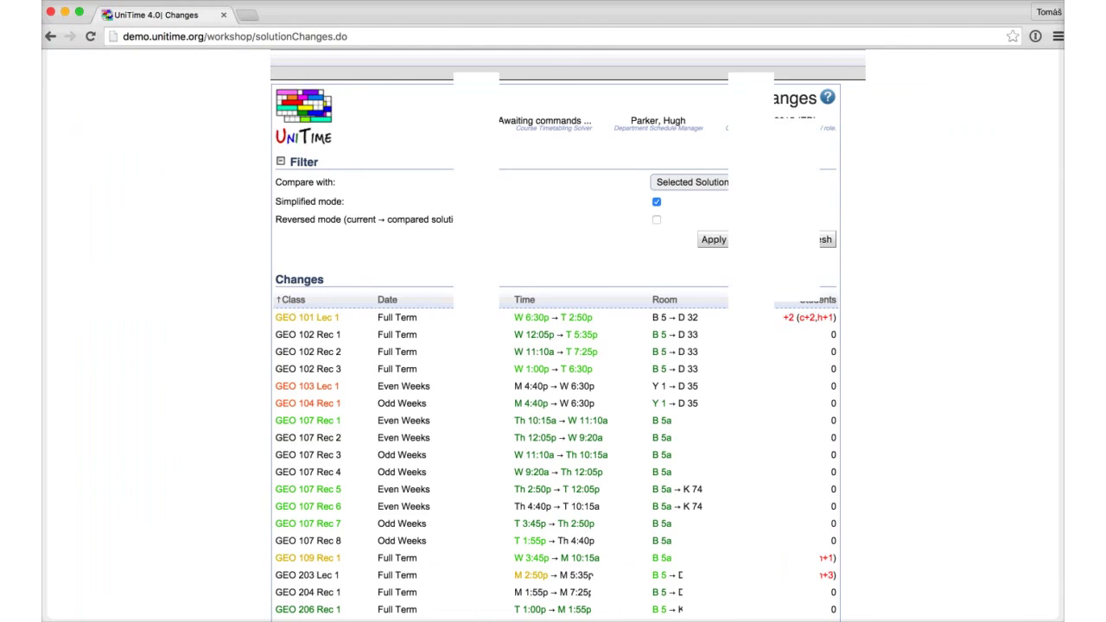
scroll(553, 345, down, 5)
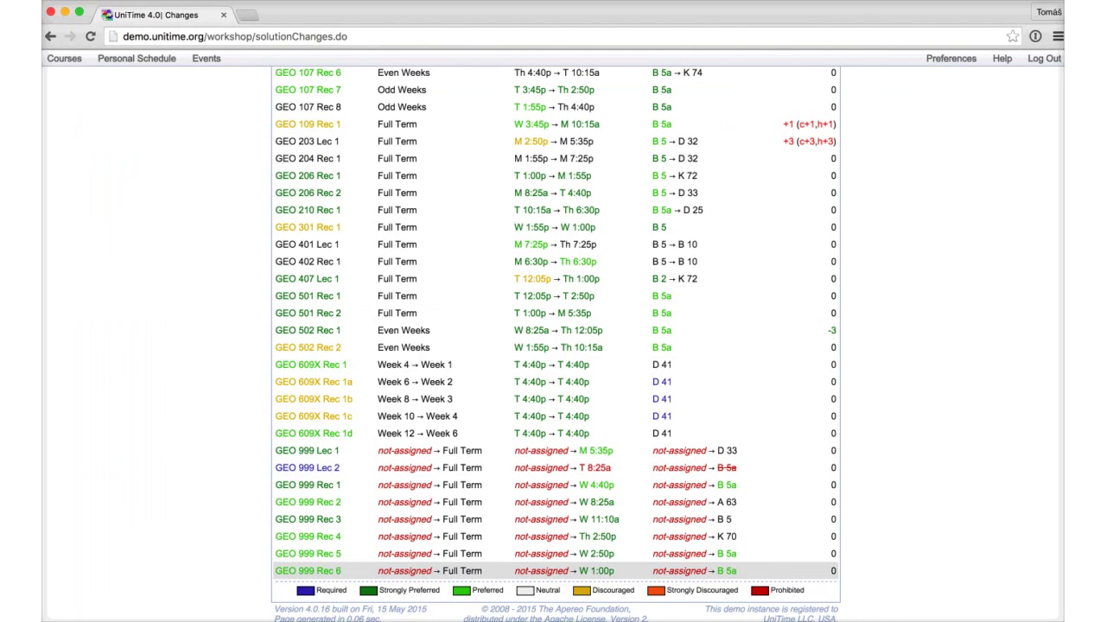
click(64, 58)
mouse_move(87, 97)
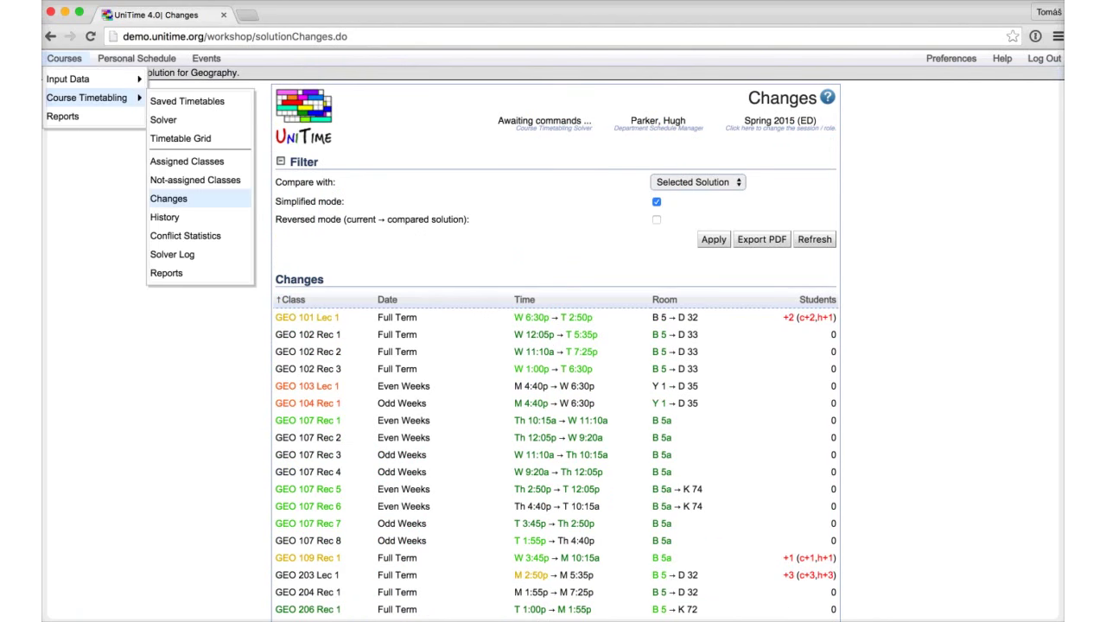
click(169, 199)
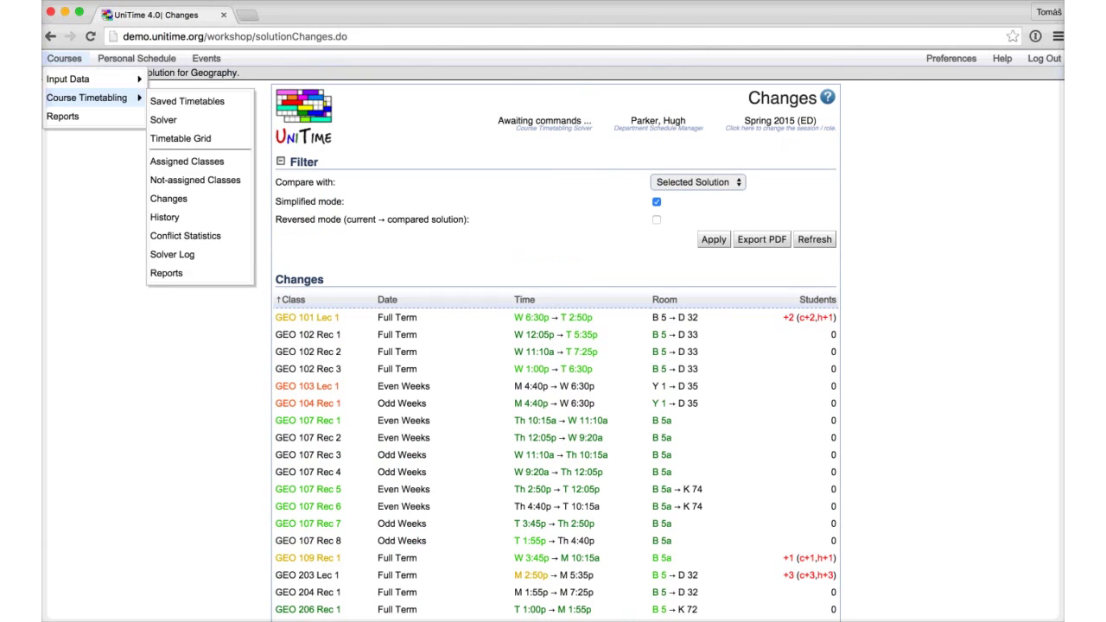
click(164, 217)
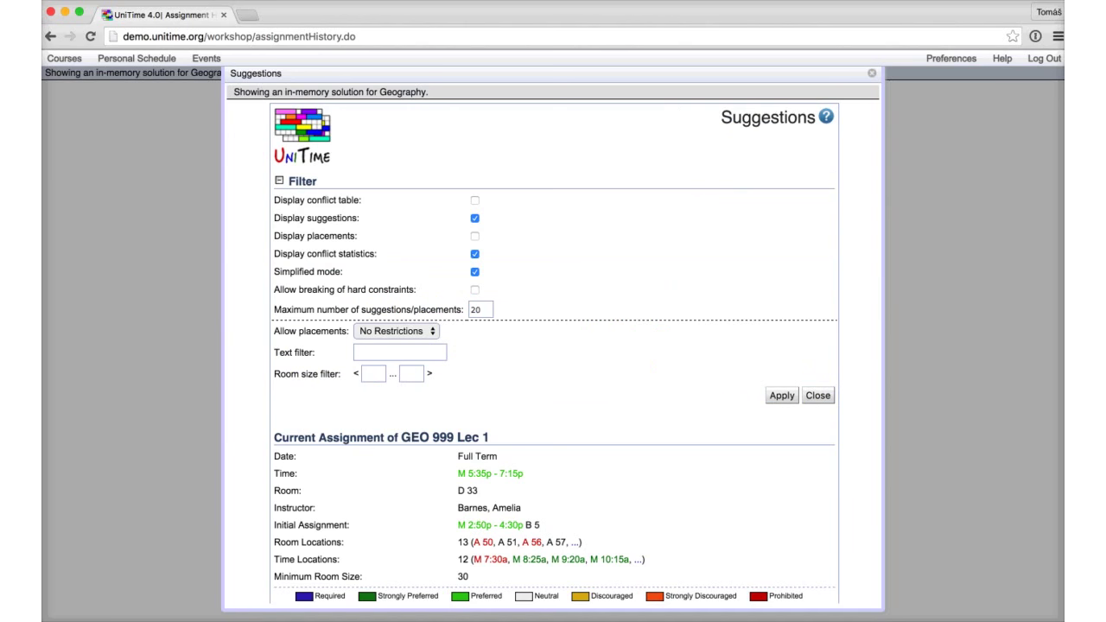
Step: Reopen the GEO 999 Lec 1 history entry and scroll to its three selected assignments
key(Escape)
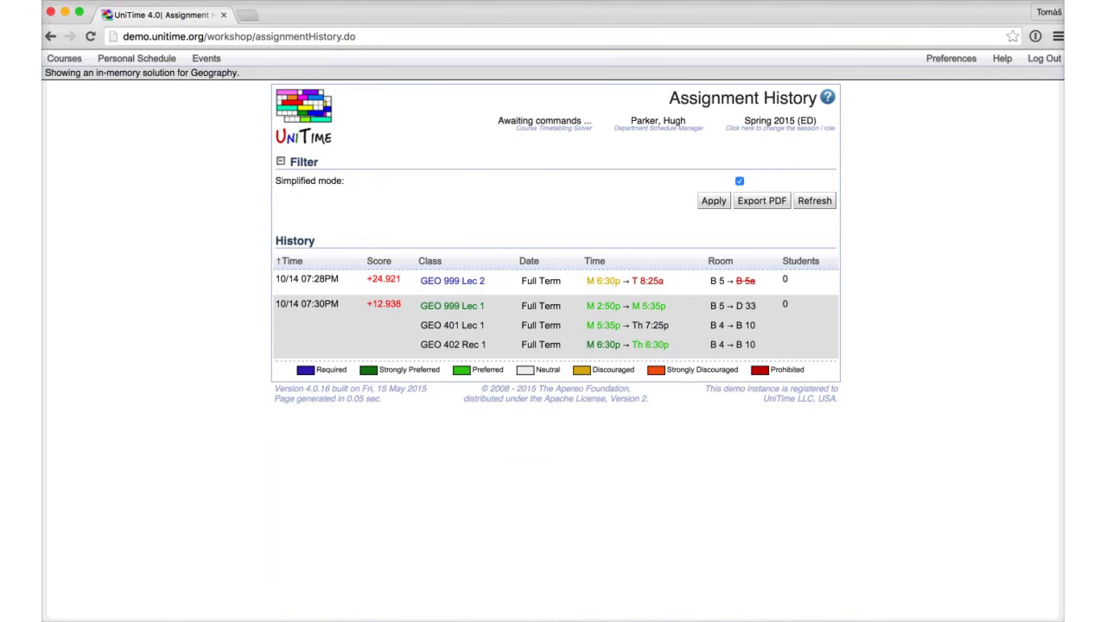
click(519, 324)
scroll(518, 325, down, 3)
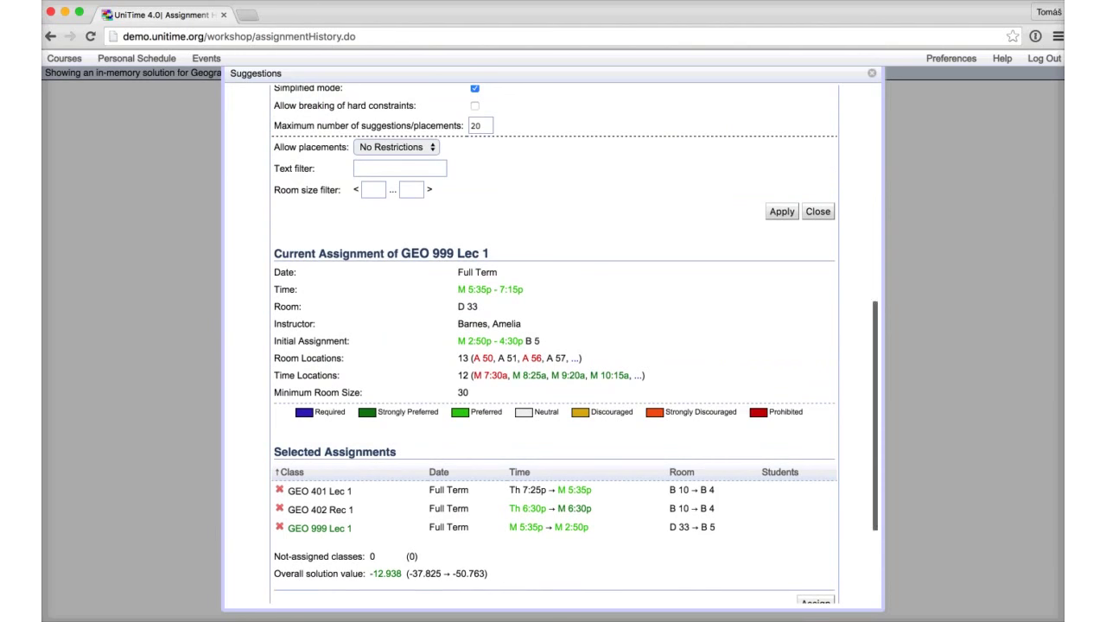
Step: Reassign GEO 999 Lec 2 from T 8:25a back to M 6:30p in room B 5
scroll(553, 345, down, 3)
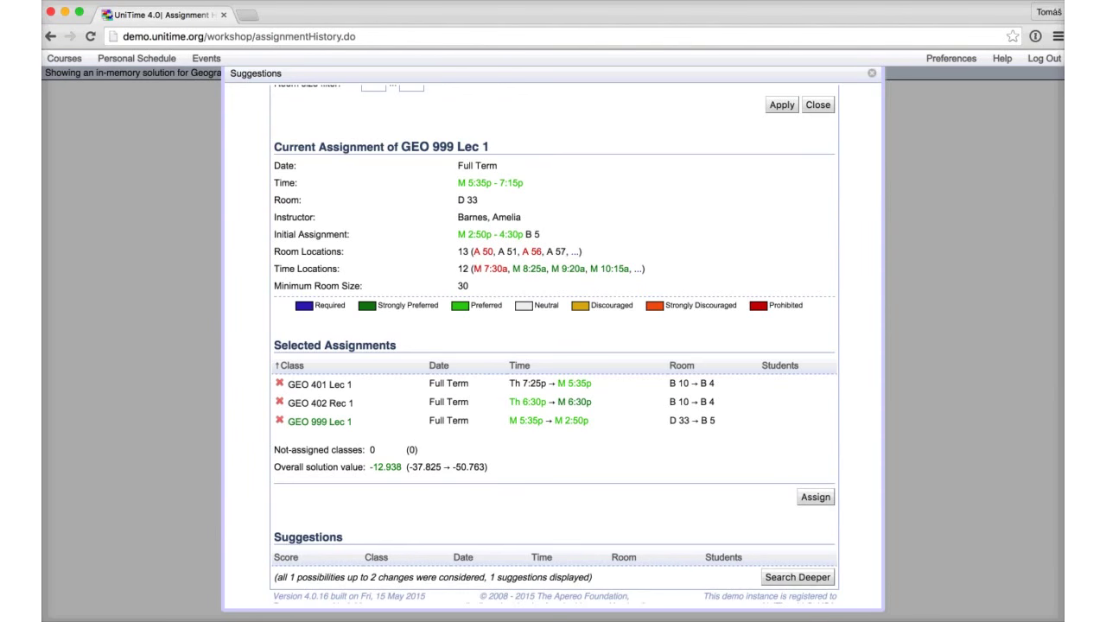
key(Escape)
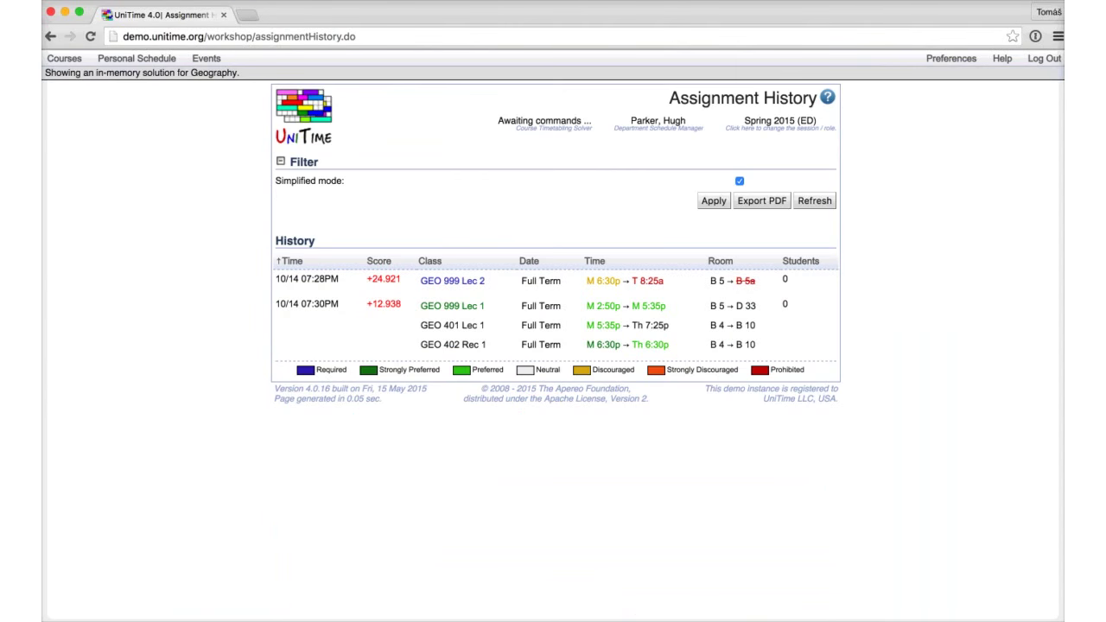
scroll(553, 346, down, 3)
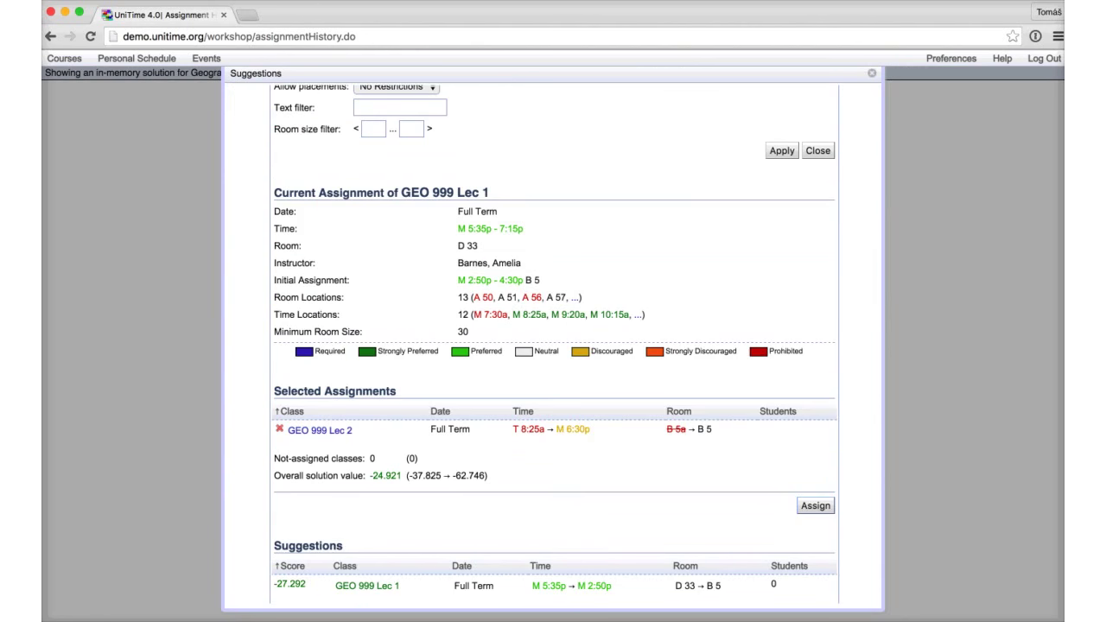
click(815, 505)
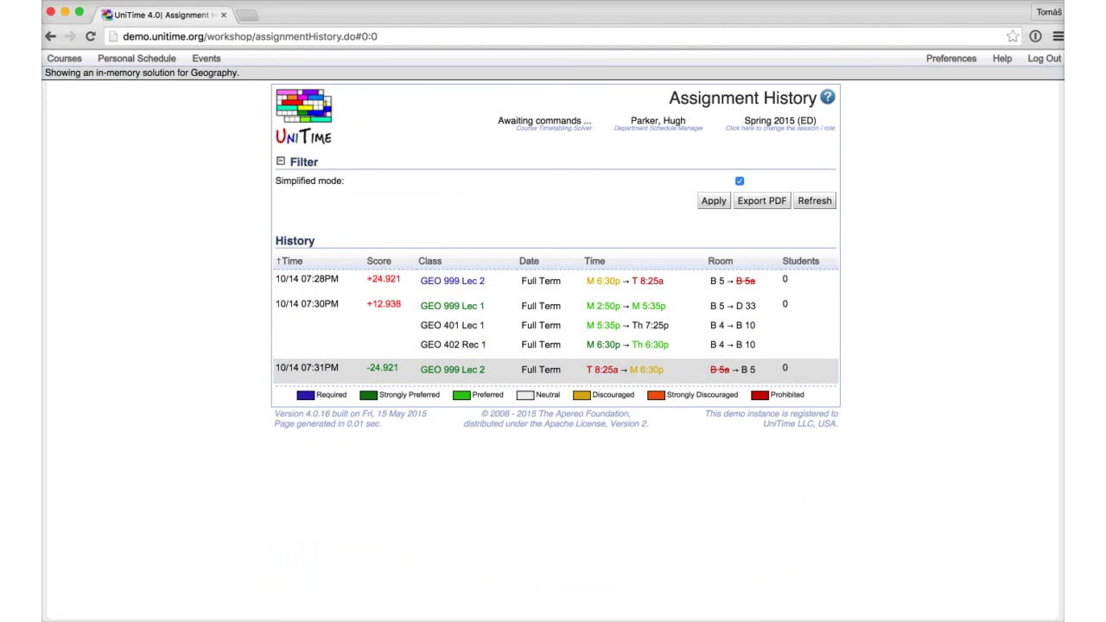
Step: Open the Solver Log and highlight the five logged GEO 999, 401 and 402 reassignments
click(64, 58)
mouse_move(86, 97)
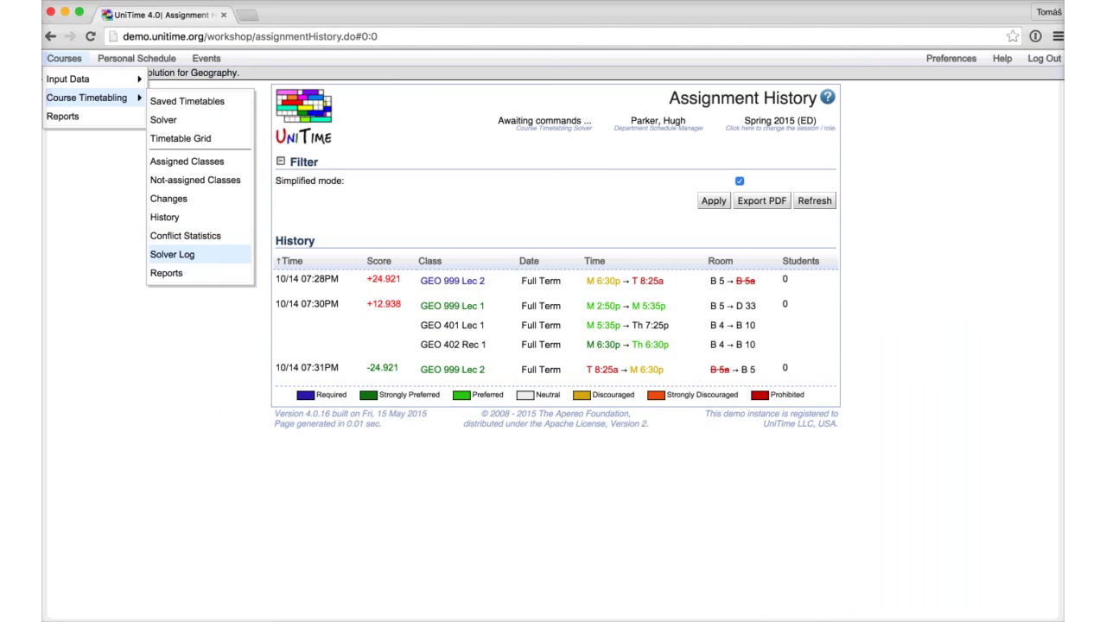
click(172, 254)
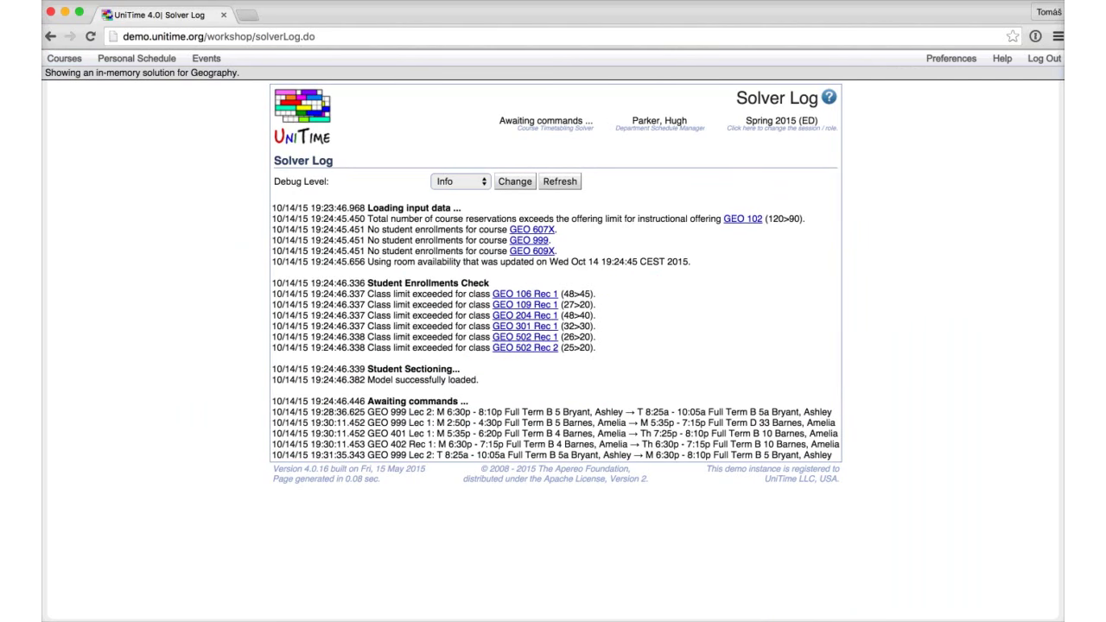
drag(296, 412, 838, 480)
click(838, 480)
click(64, 58)
Step: Open the solution Reports and scroll through the Student Conflicts and Perturbations sections
mouse_move(86, 97)
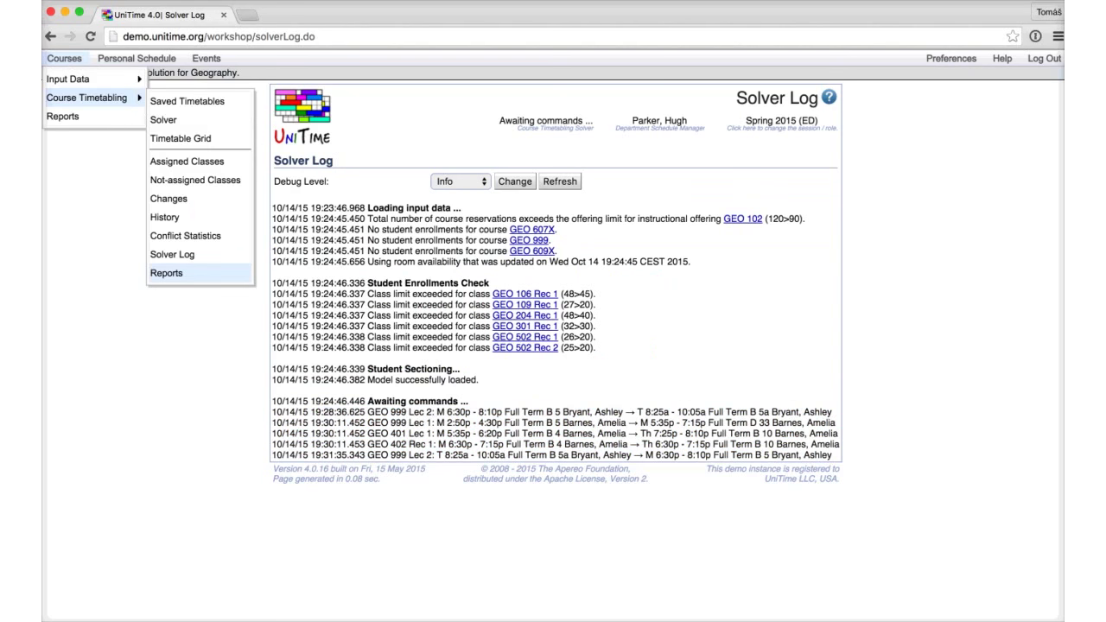
click(166, 273)
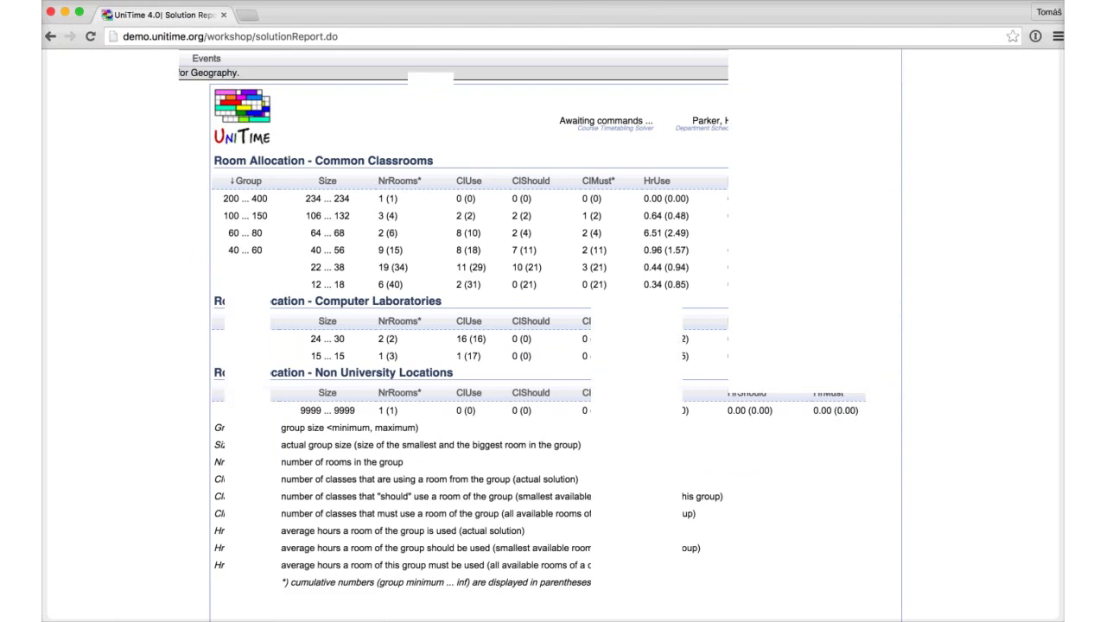
scroll(553, 346, down, 5)
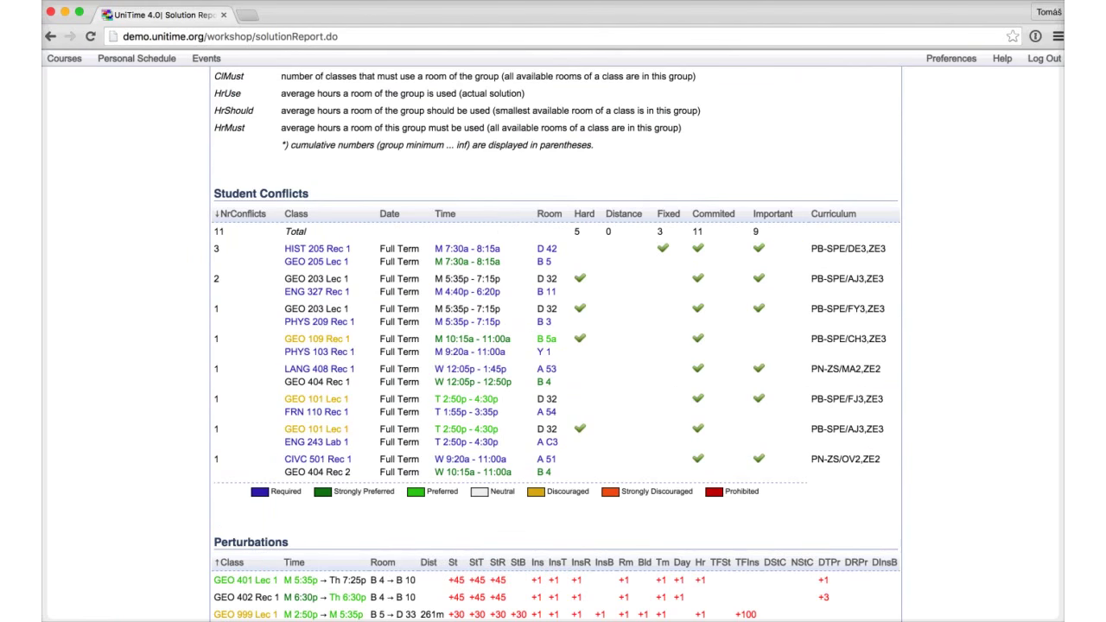
scroll(553, 346, down, 3)
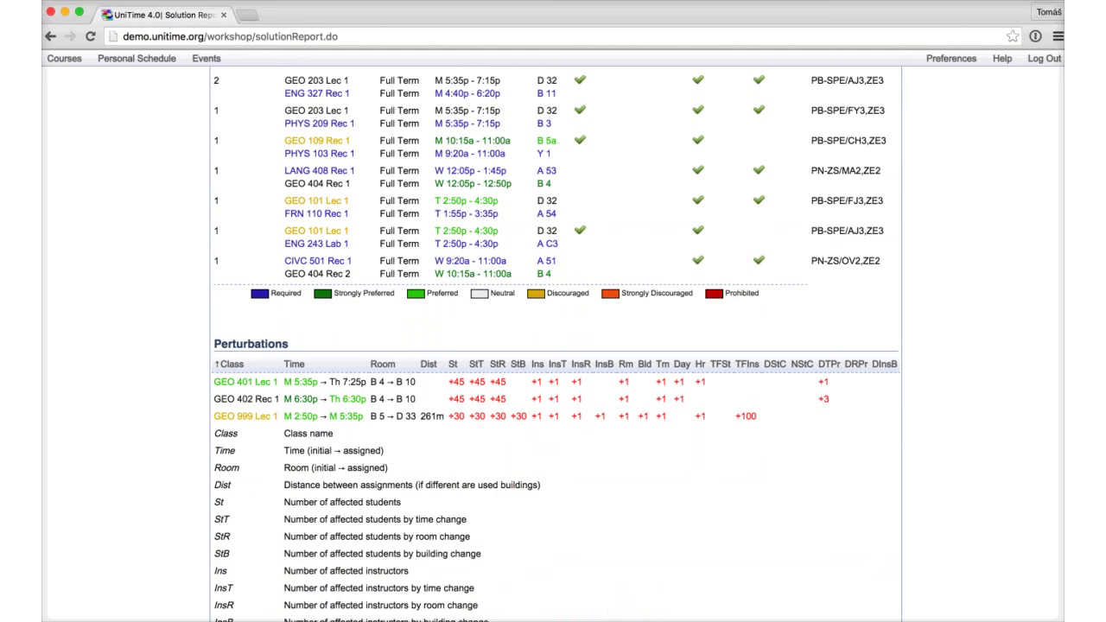
scroll(553, 346, down, 3)
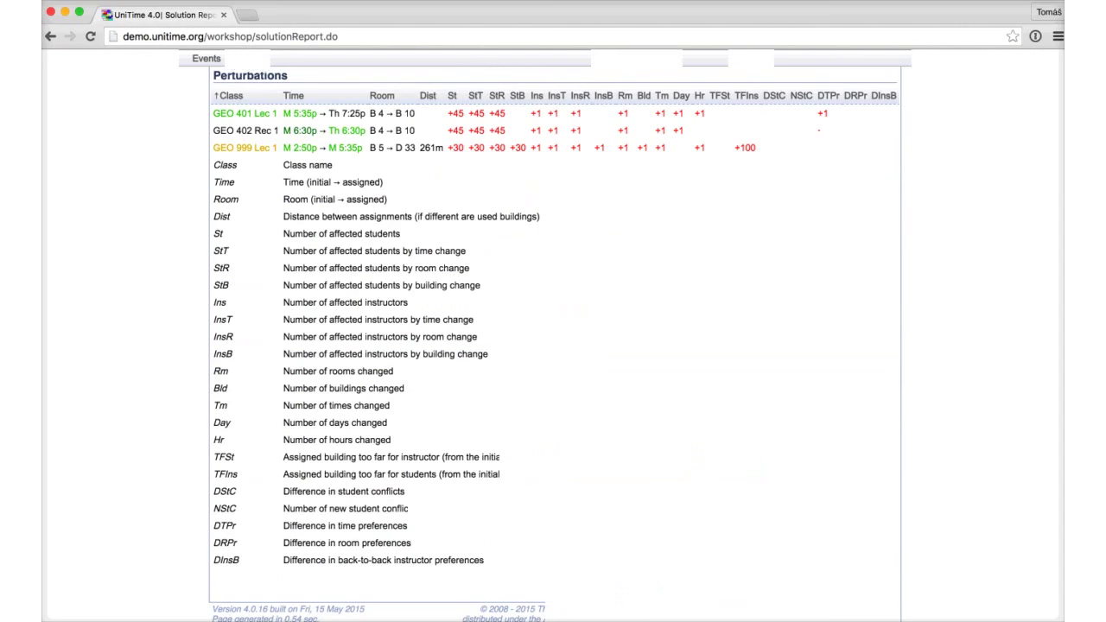
scroll(553, 345, up, 2)
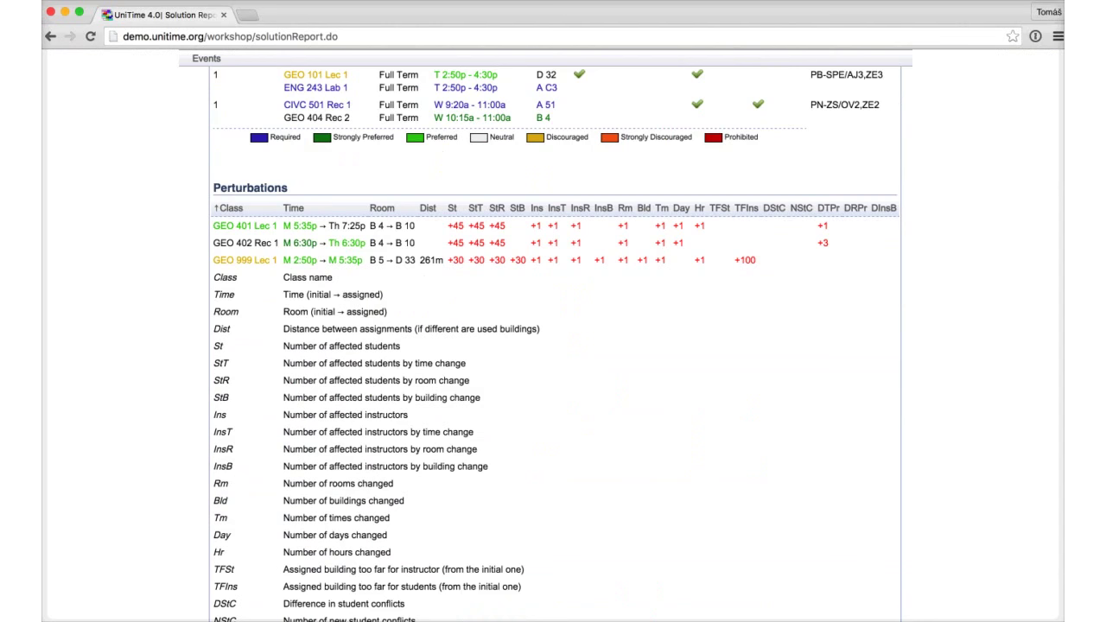
scroll(553, 346, up, 5)
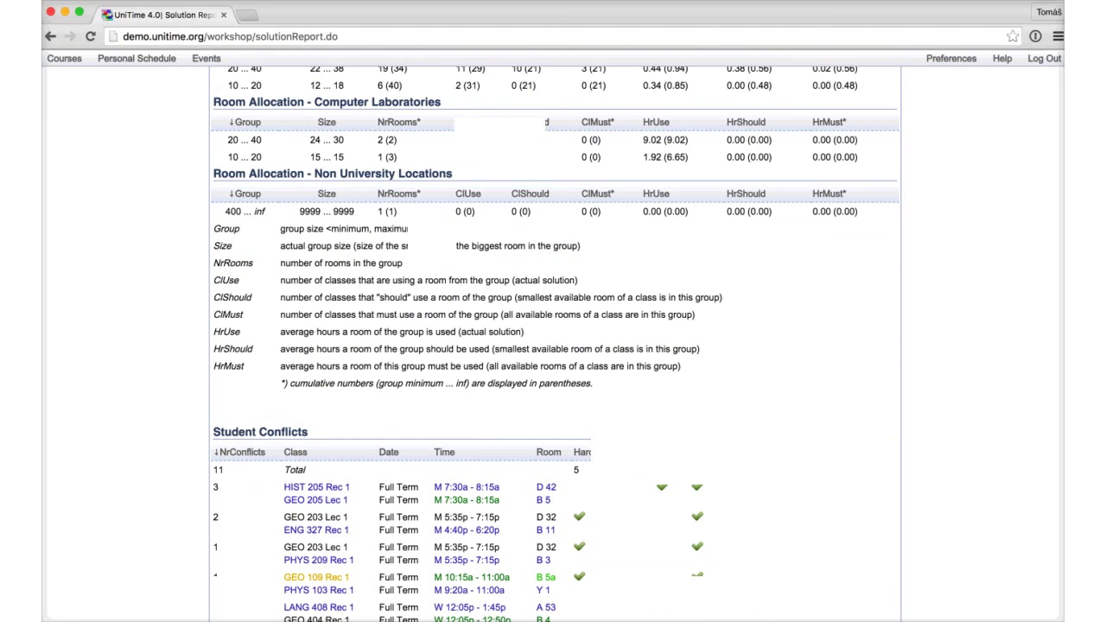
scroll(553, 345, up, 3)
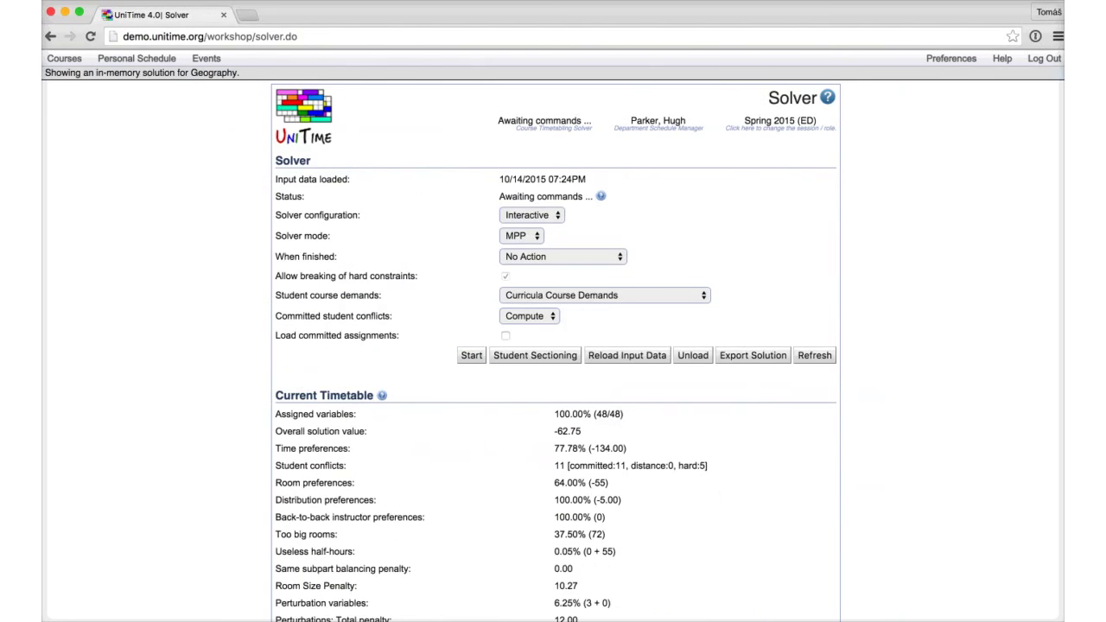
Step: Save & Commit the Geography timetable from Saved Timetables, confirming the prompt
click(63, 58)
mouse_move(86, 97)
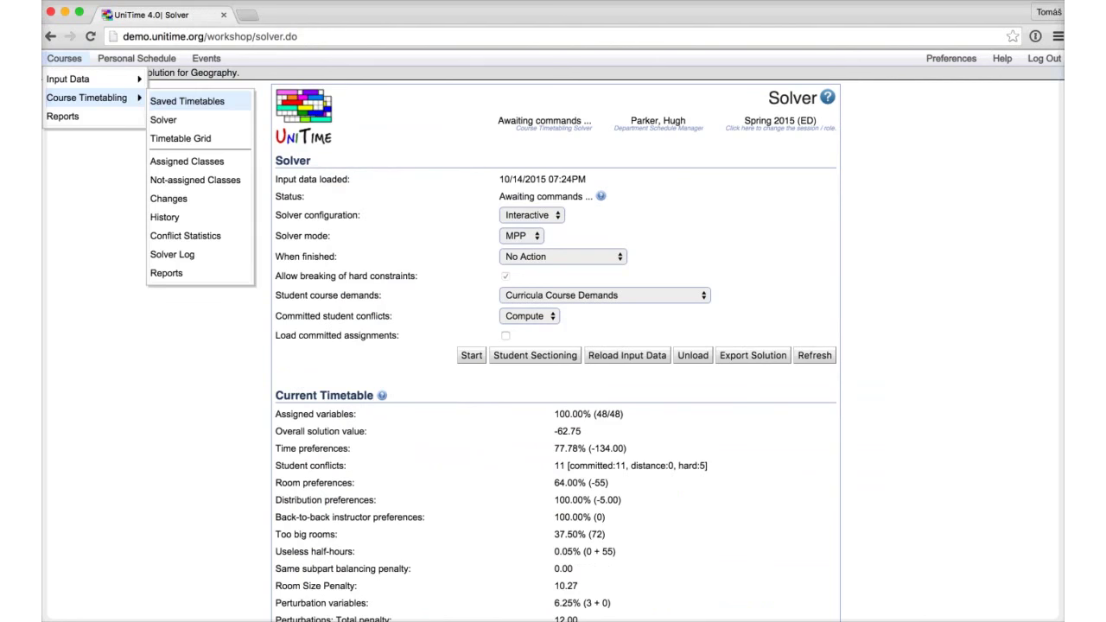
click(187, 101)
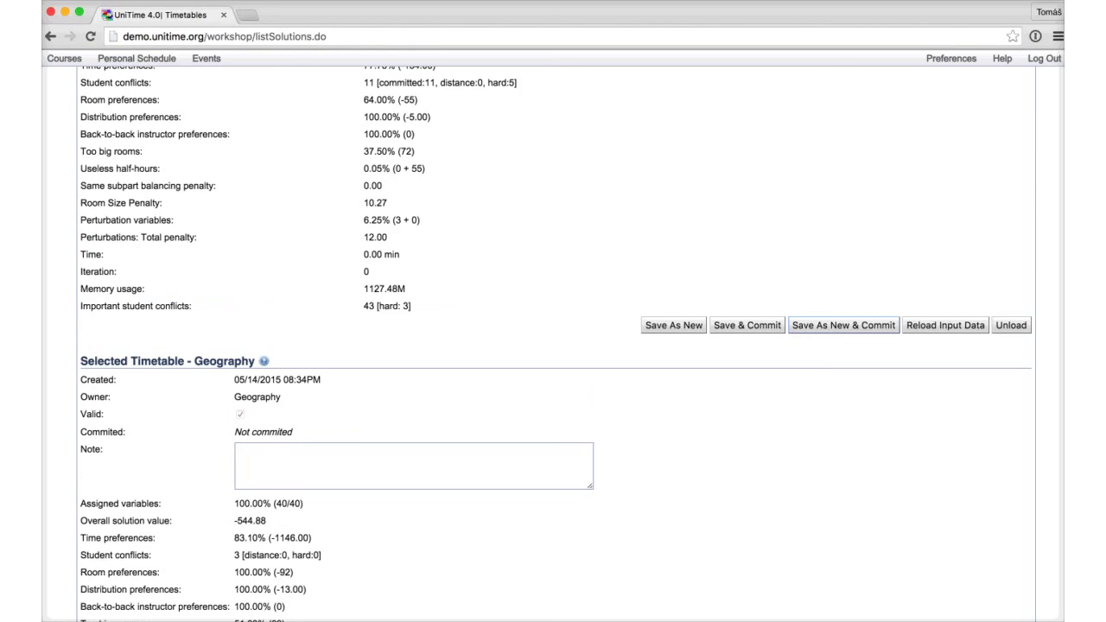
key(Return)
key(Return)
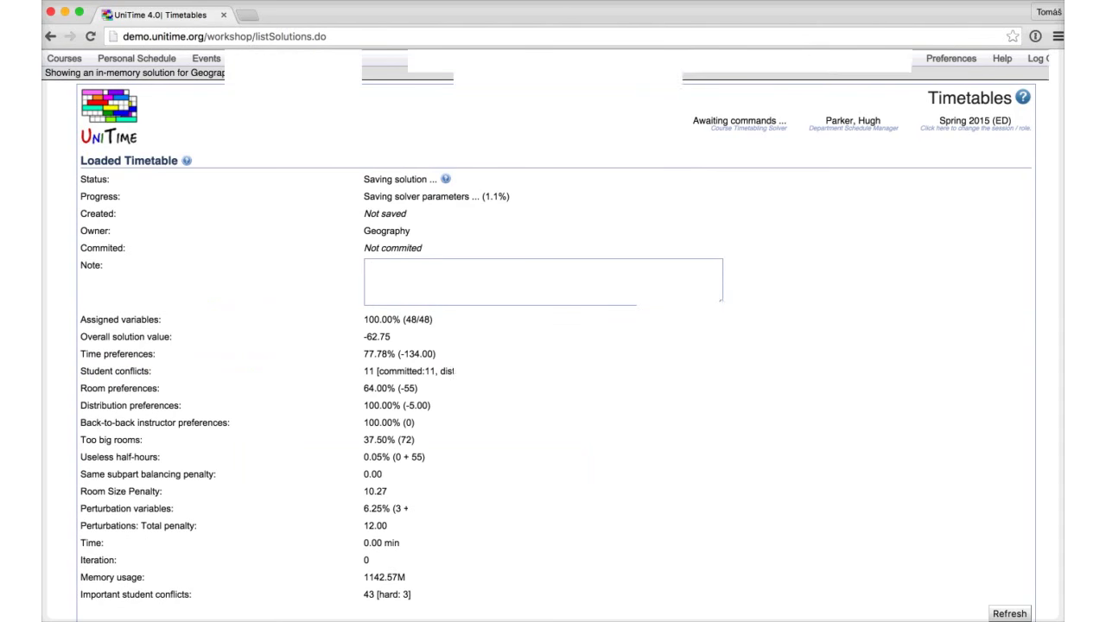
scroll(84, 577, down, 3)
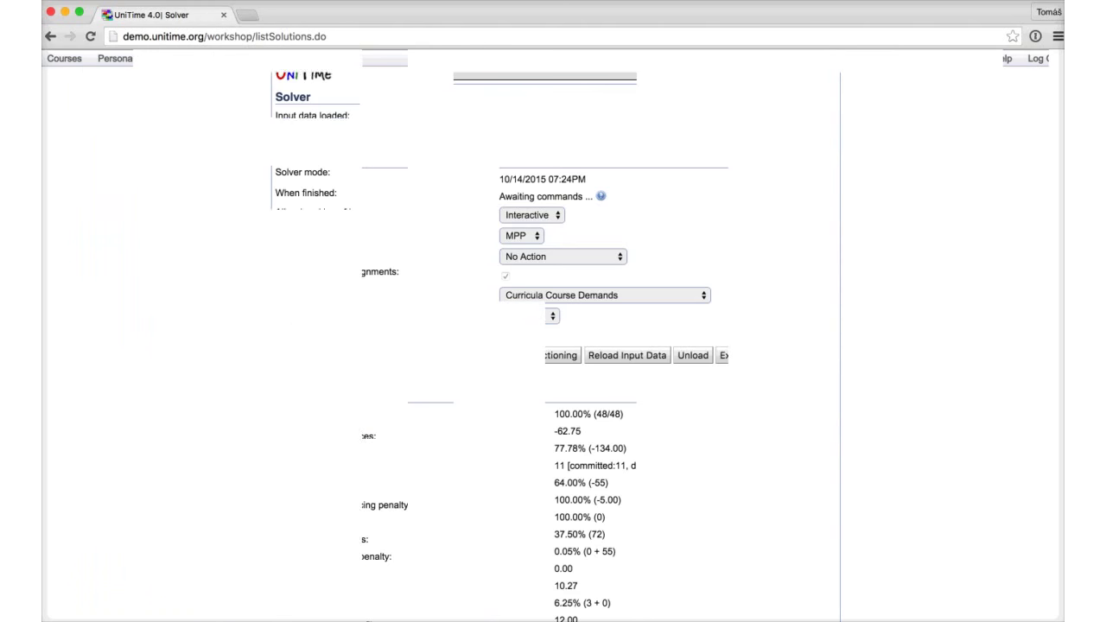
Step: Start unloading the committed timetable from the solver
click(64, 58)
mouse_move(86, 97)
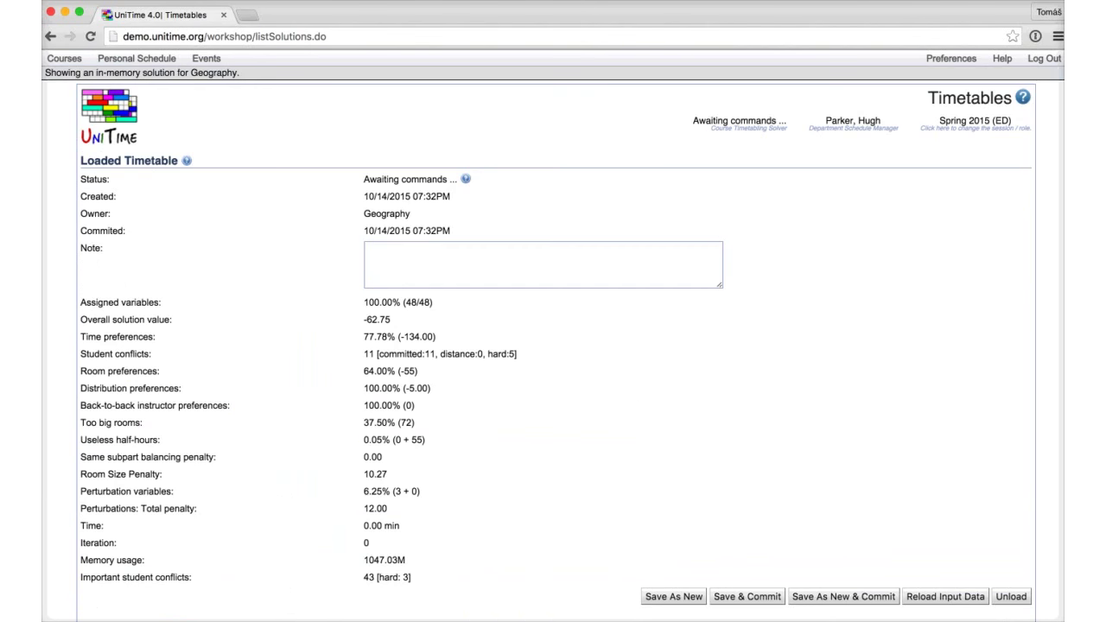
click(1011, 596)
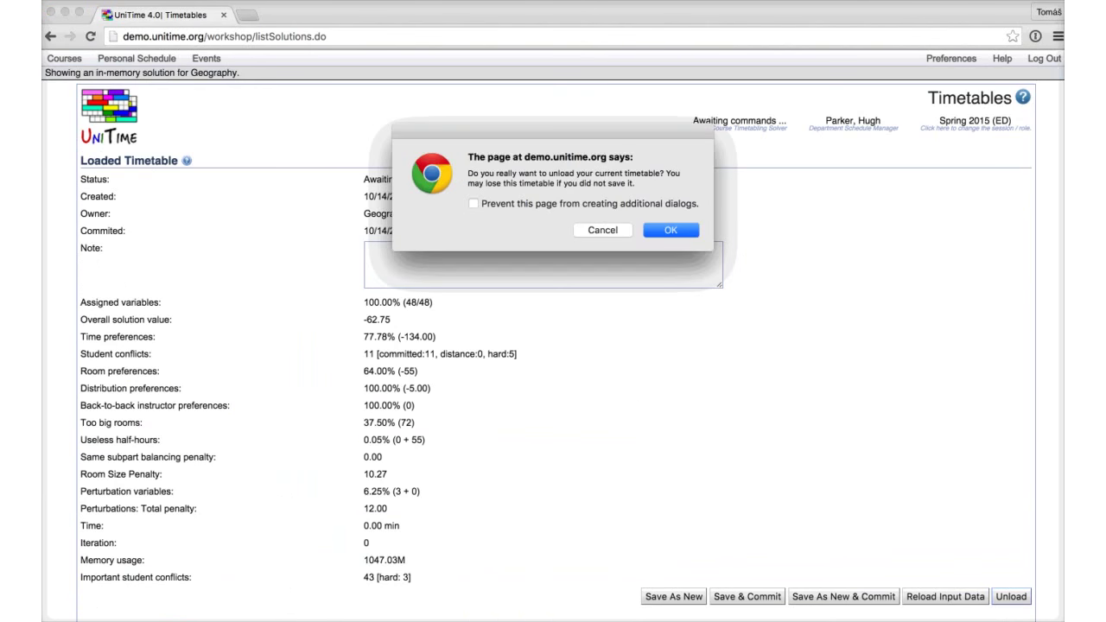
Step: Confirm unloading the timetable, then go to the Events room Timetable page
key(Return)
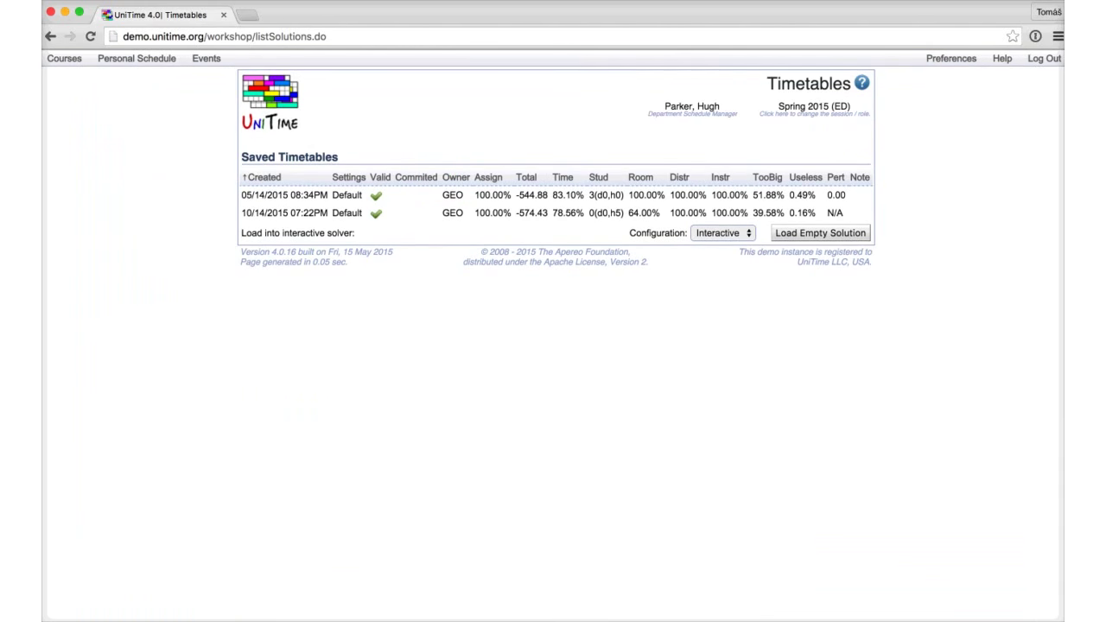
click(64, 58)
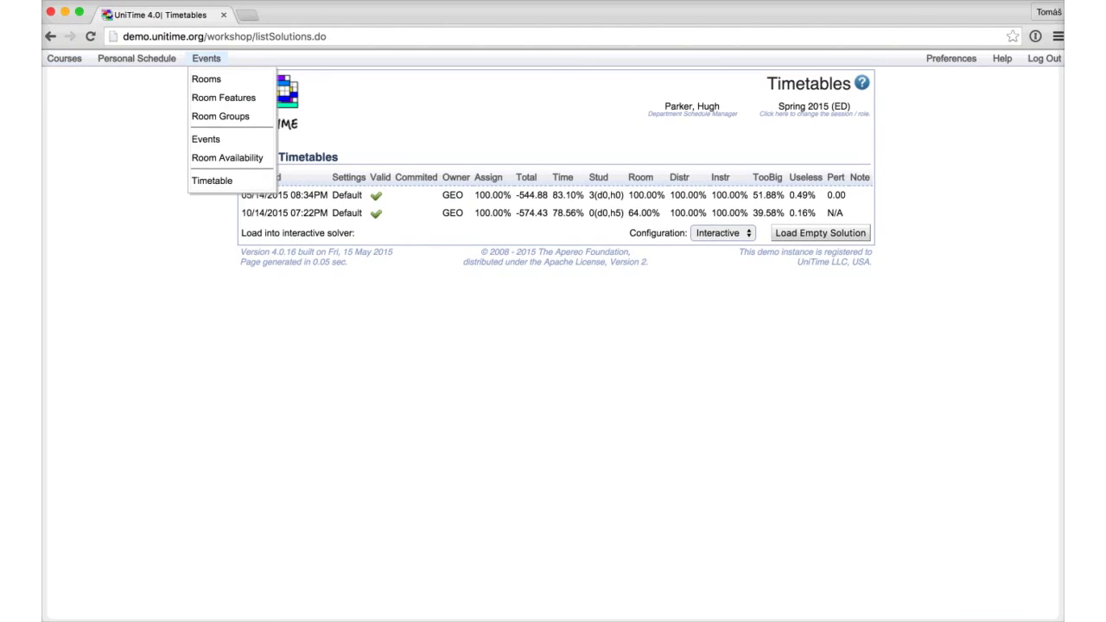
click(206, 58)
click(206, 58)
click(211, 181)
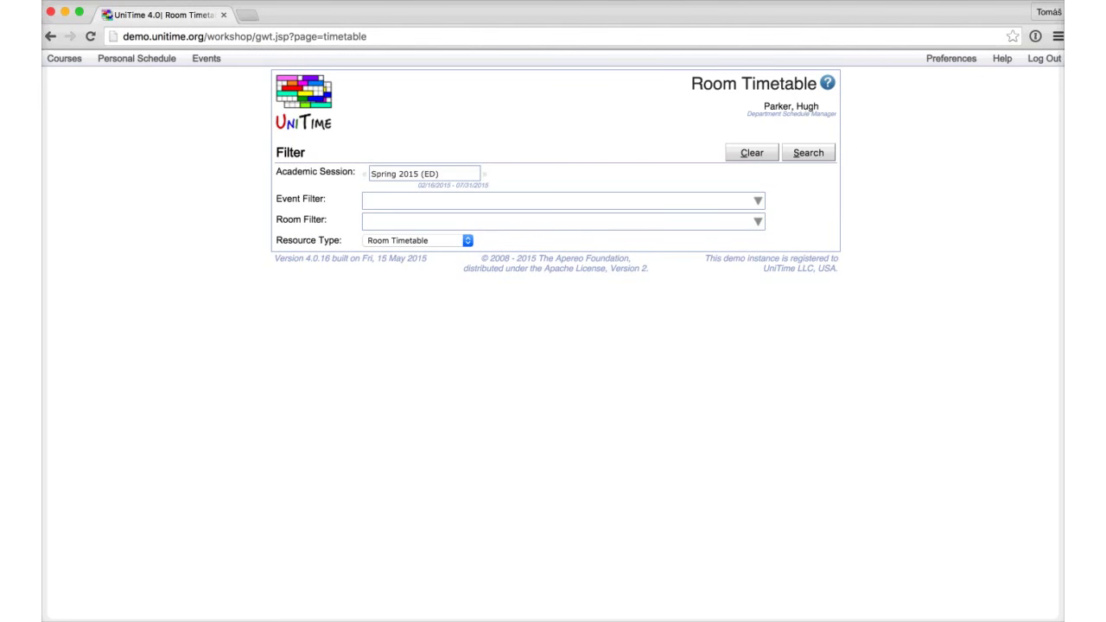
Step: Filter the Spring 2015 (ED) room timetable to room A 50 and show its weekly grid
click(64, 58)
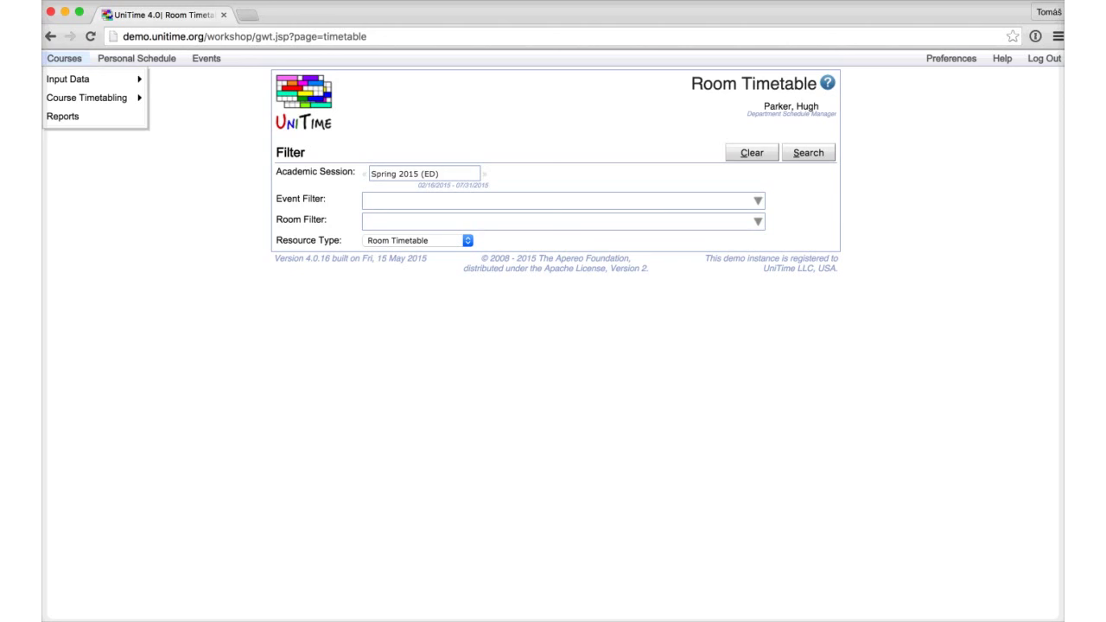
mouse_move(206, 58)
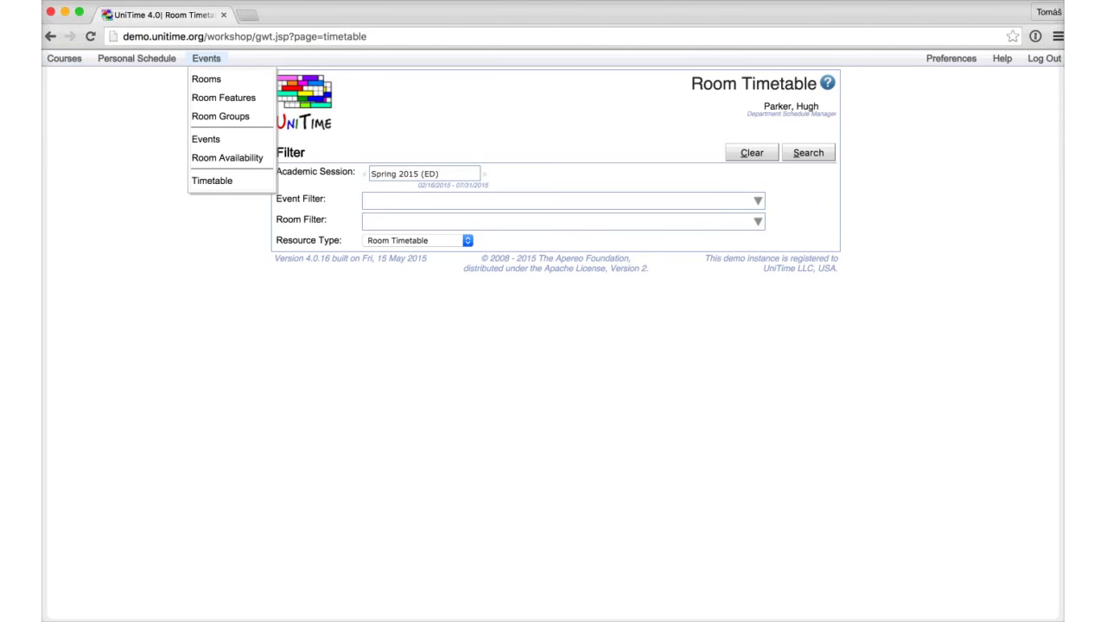
click(211, 180)
click(562, 221)
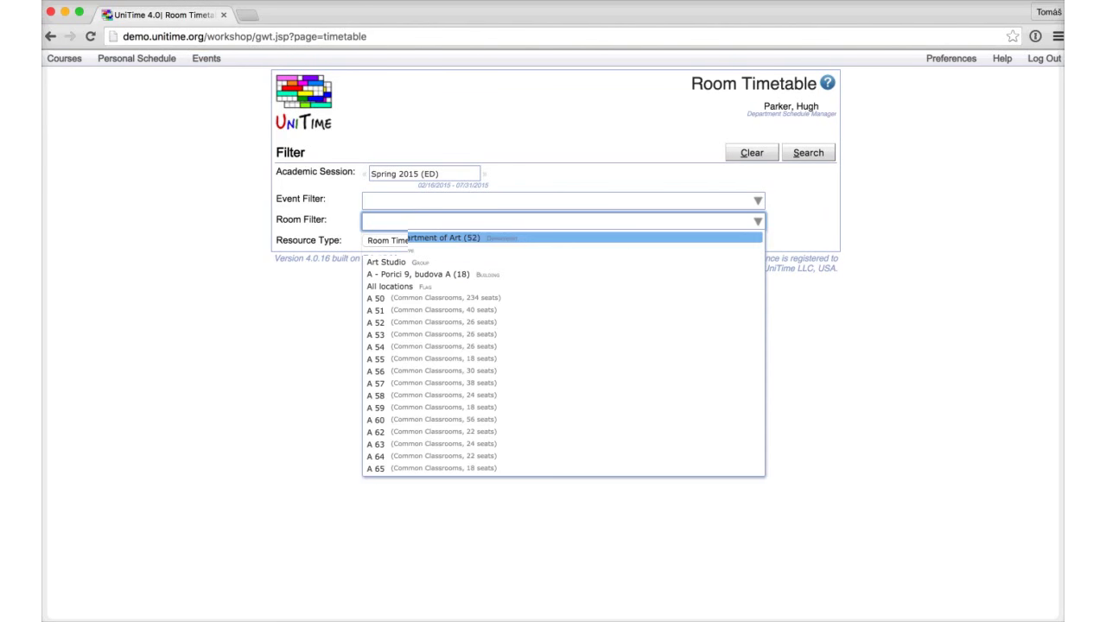
key(Down)
key(Down)
key(Down)
key(Down)
key(Down)
key(Return)
key(Return)
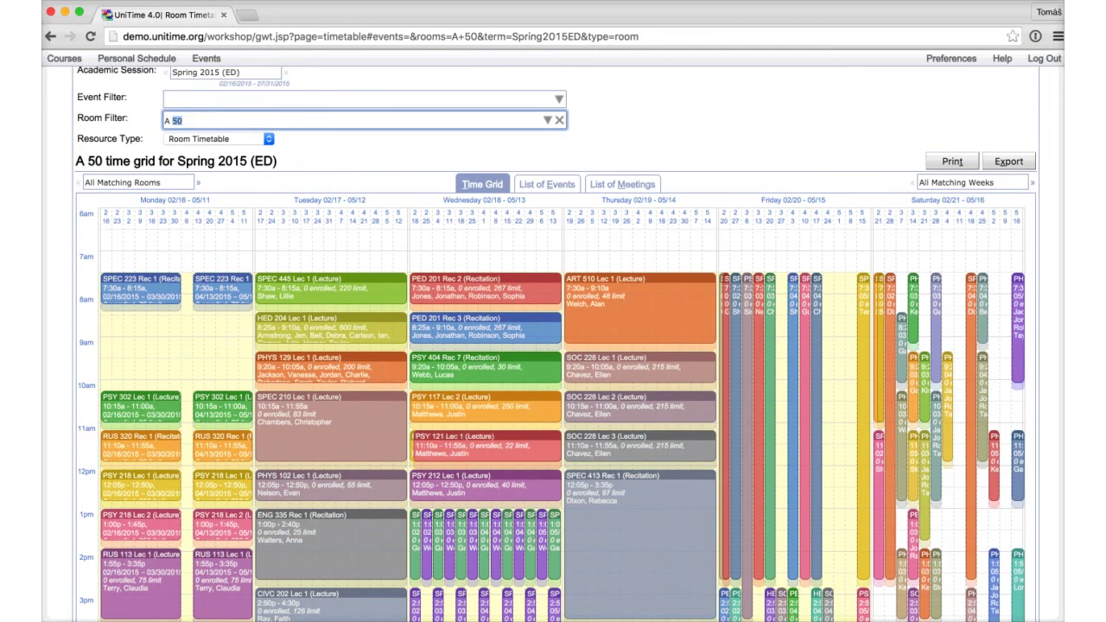
Step: Replace A 50 in the Room Filter with Classroom rooms of at least 50 seats
key(BackSpace)
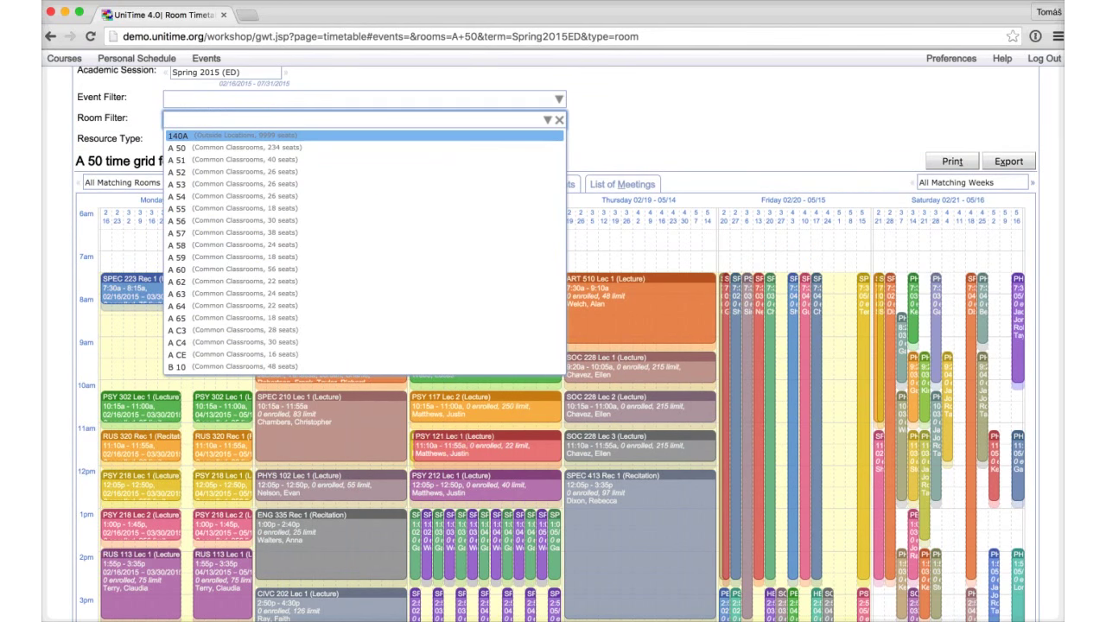
text(class)
key(Return)
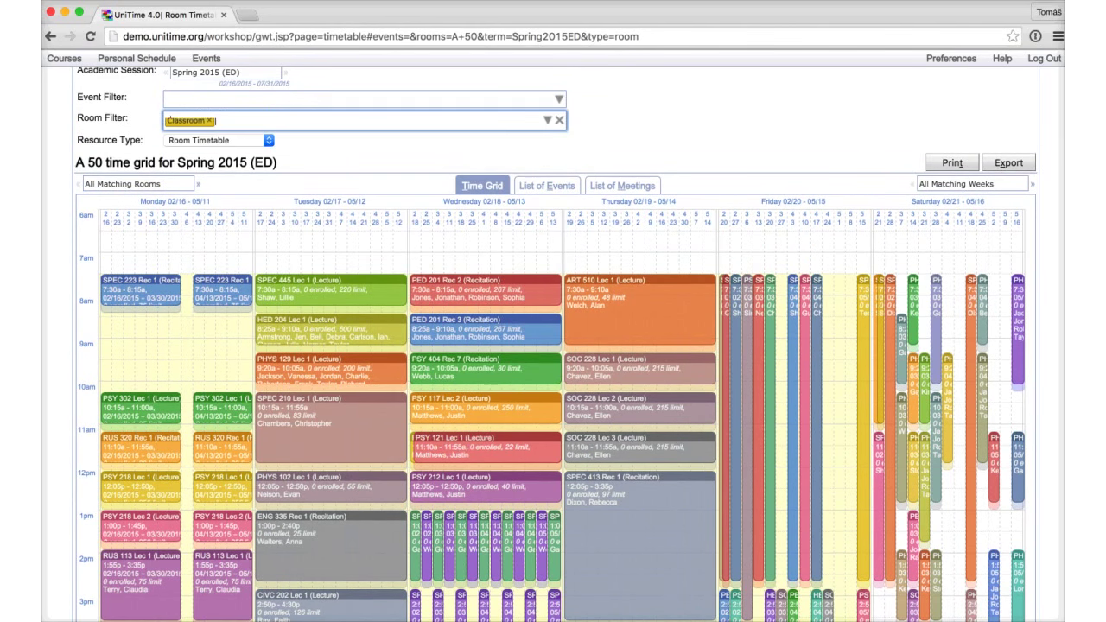
text(>=50)
key(Return)
key(Down)
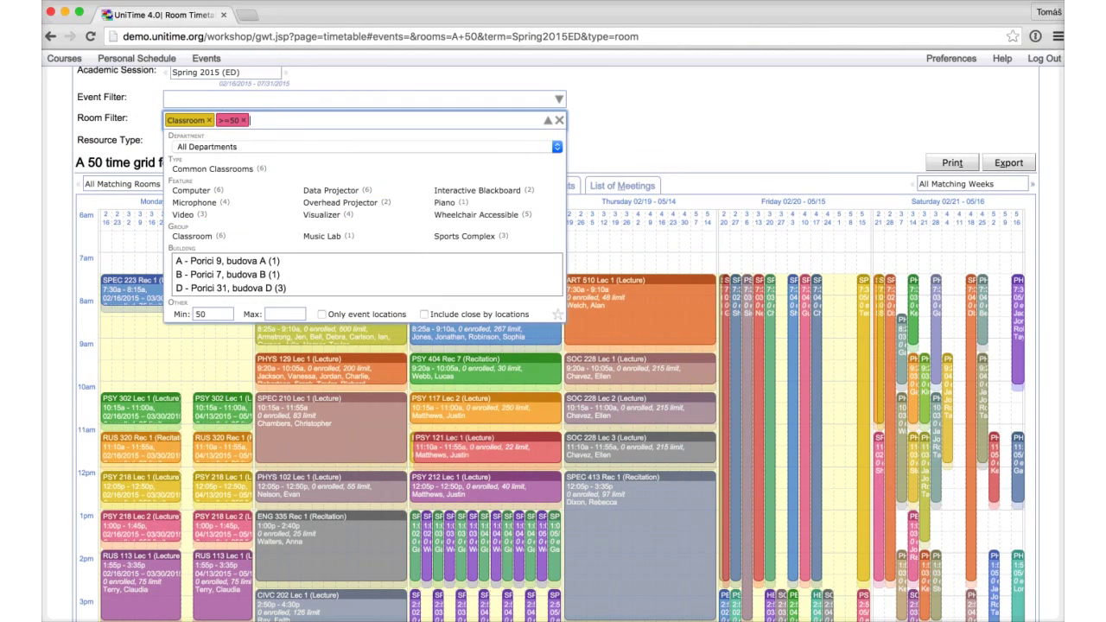
key(Escape)
Step: Set the Event Filter to Monday and run the search
key(shift+Tab)
key(Down)
key(Down)
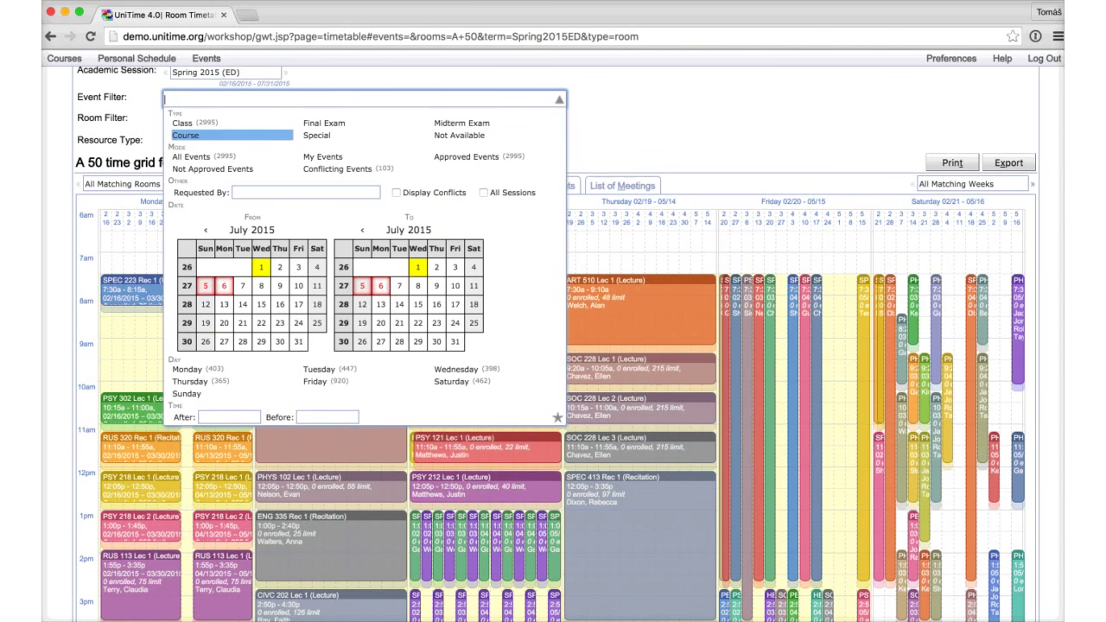
key(Up)
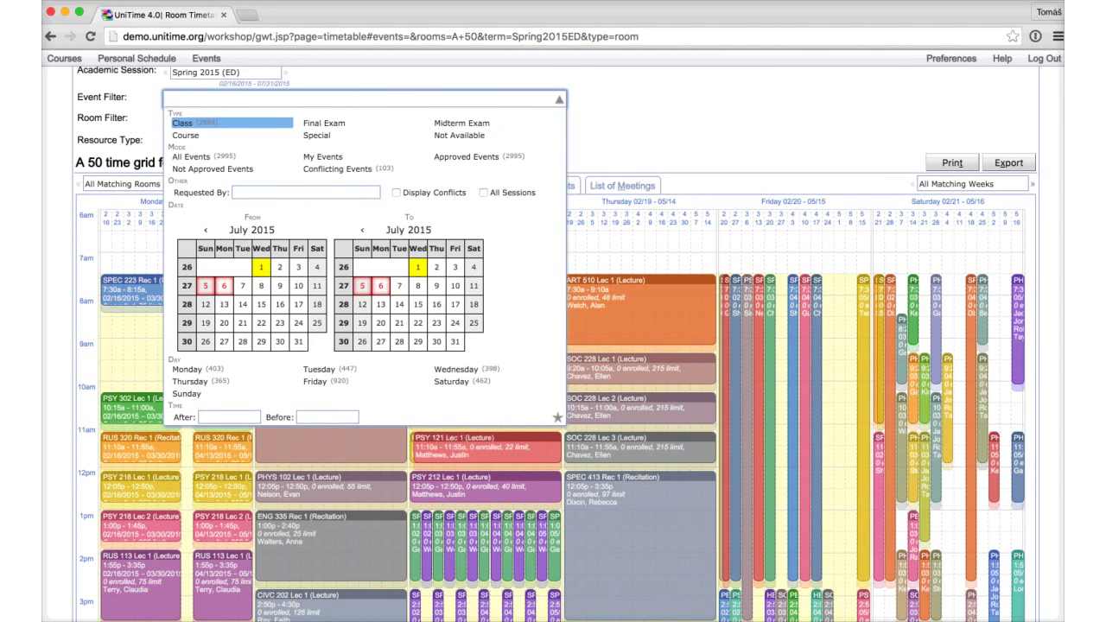
key(Up)
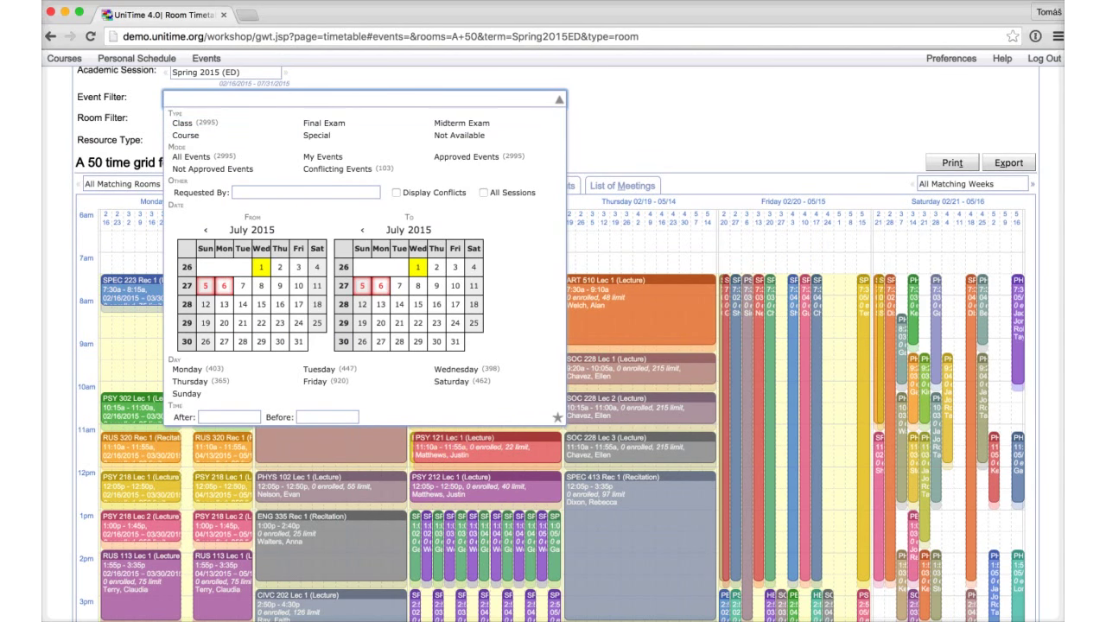
key(Up)
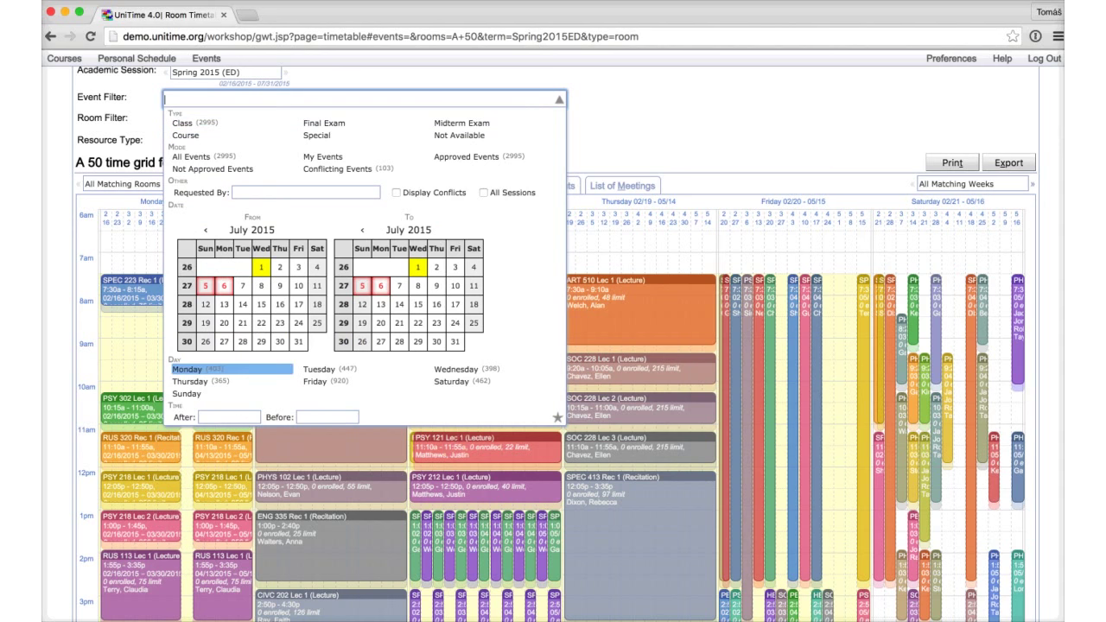
key(Return)
key(Return)
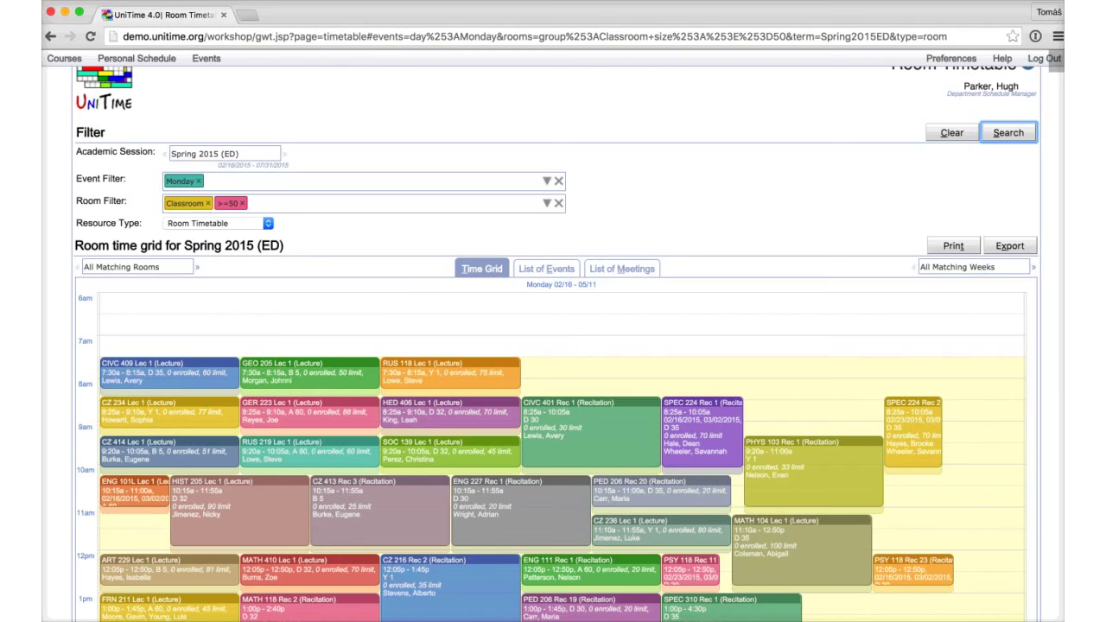
Step: Browse rooms A 60 and B 5, return to All Rooms, and remove the Monday filter
scroll(553, 346, down, 3)
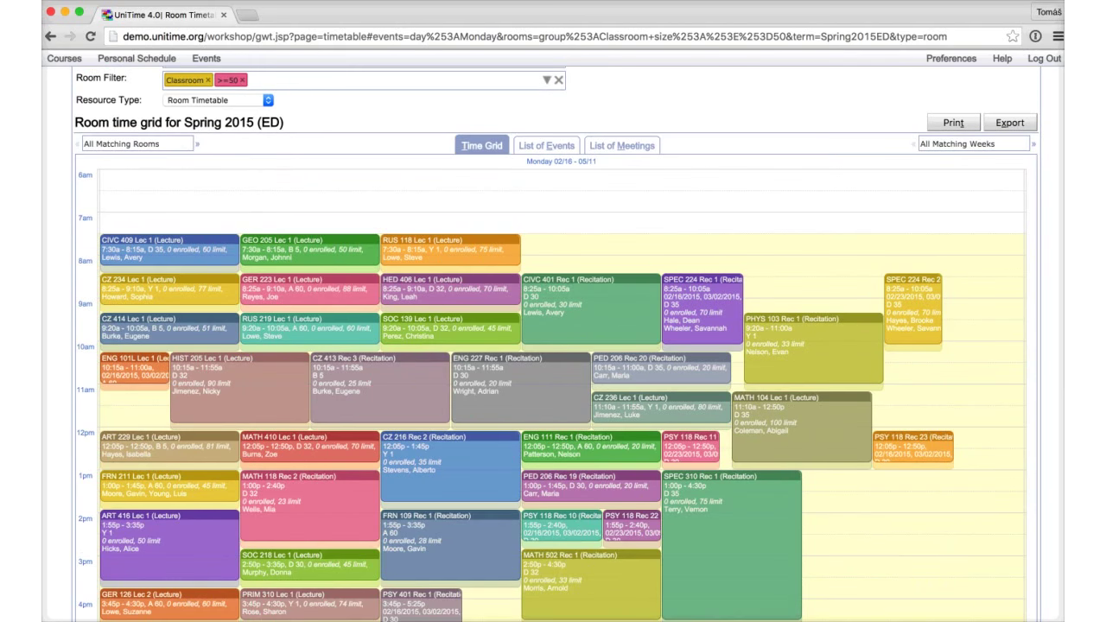
click(130, 144)
click(147, 195)
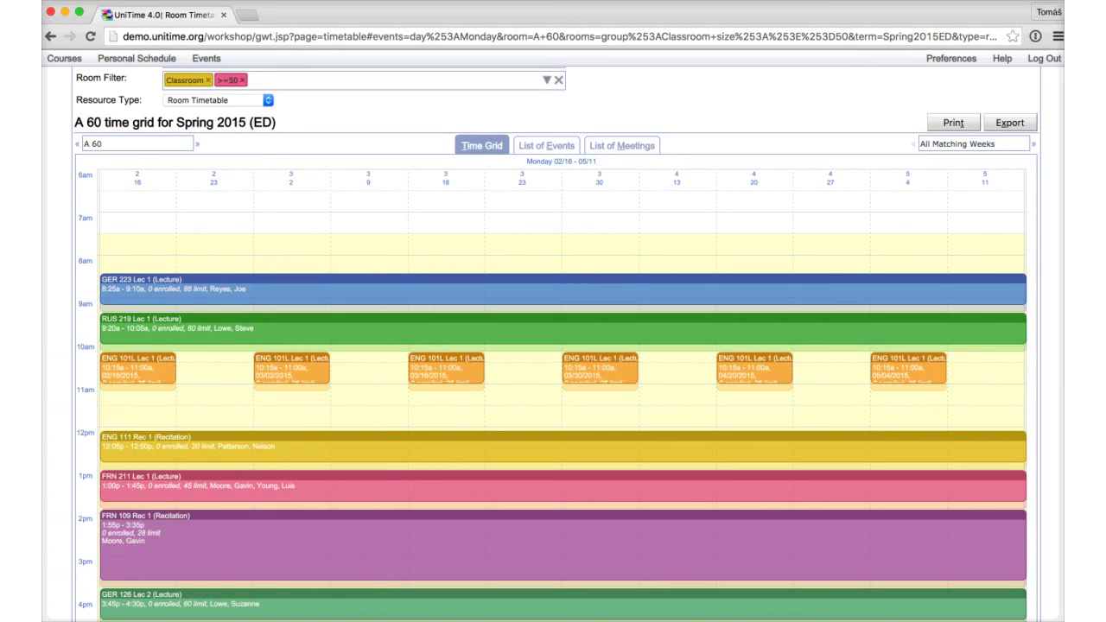
key(Down)
key(Return)
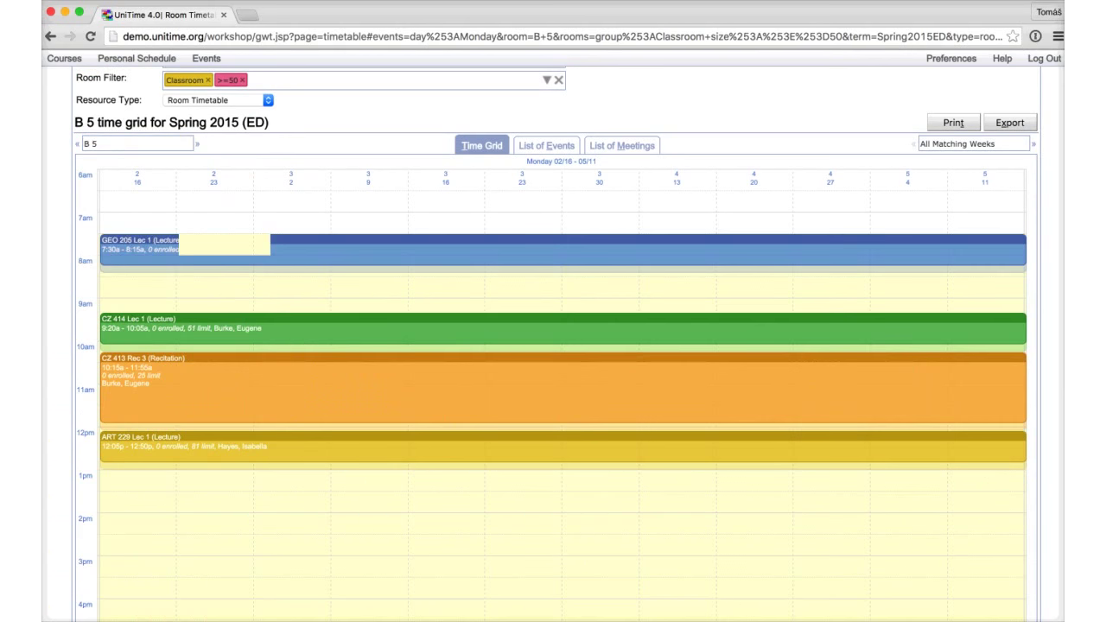
click(129, 144)
key(Up)
key(Return)
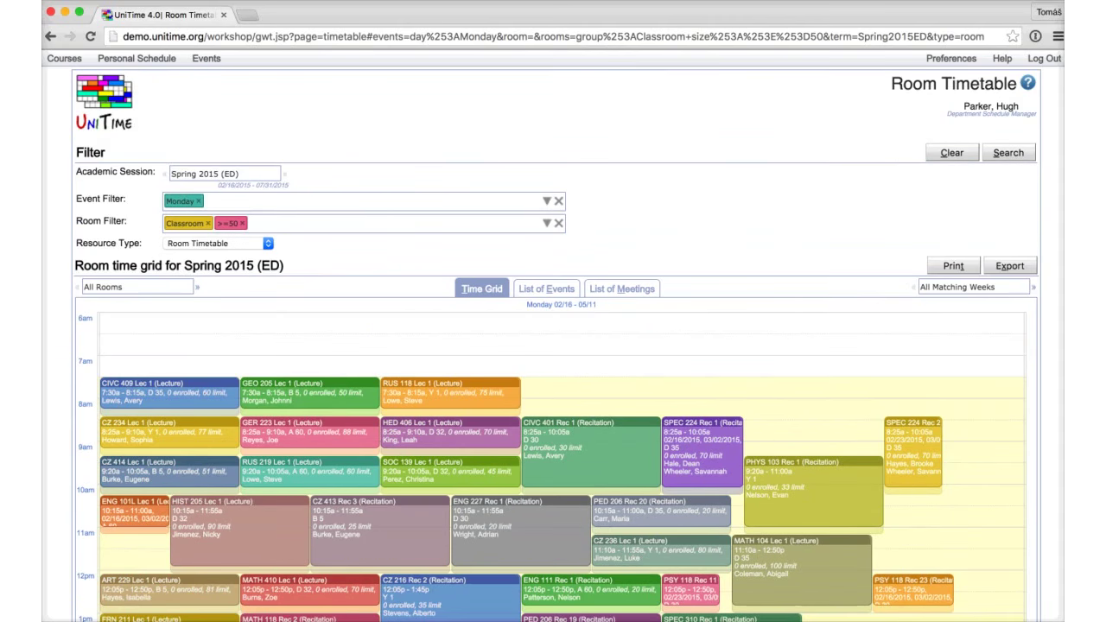
click(558, 200)
Step: Clear the room filters and show the Subject Timetable for GEO 999
click(558, 221)
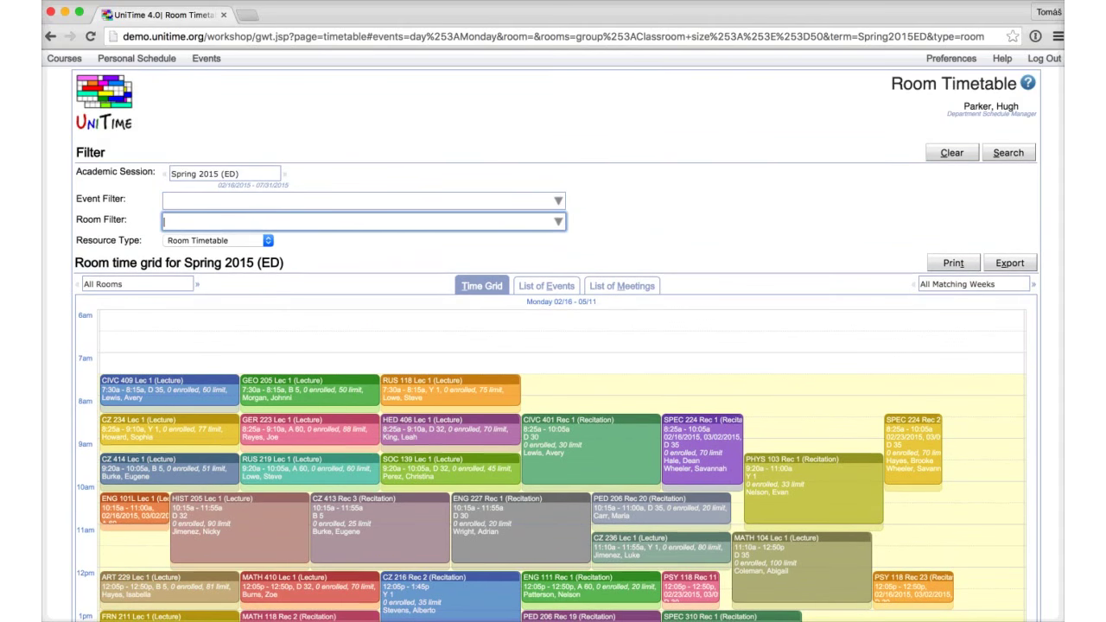
click(218, 240)
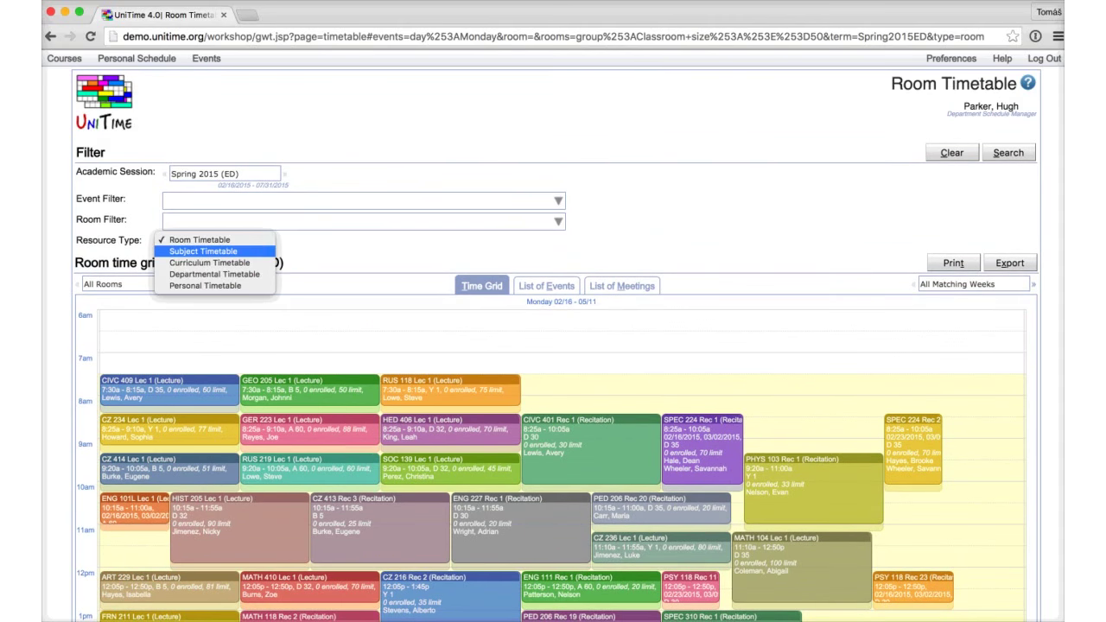
key(Return)
click(408, 257)
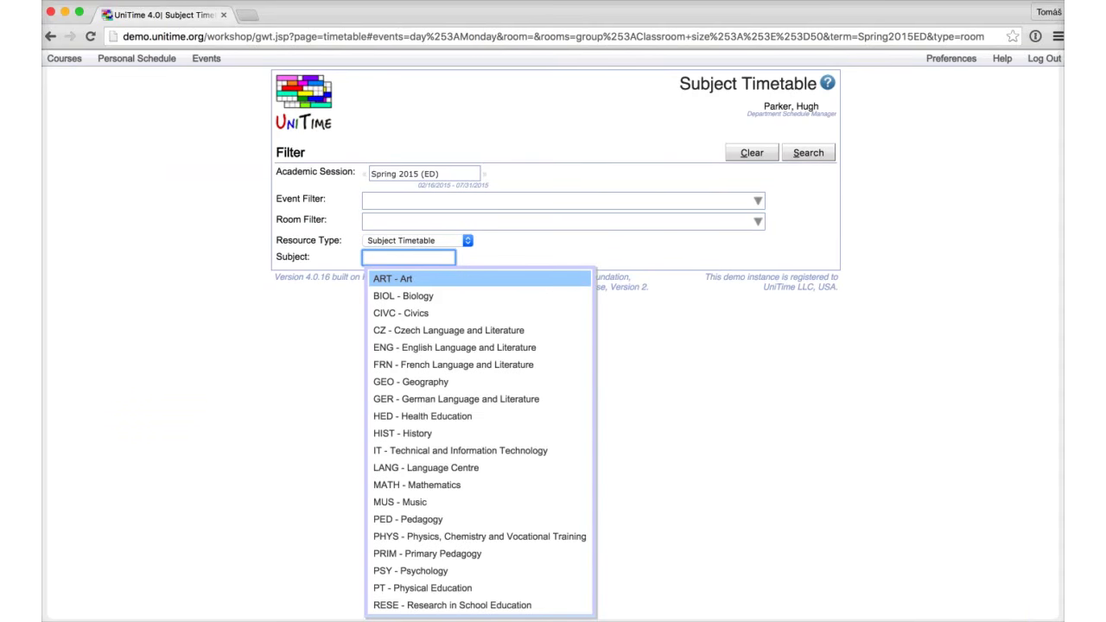
text(ge)
key(Return)
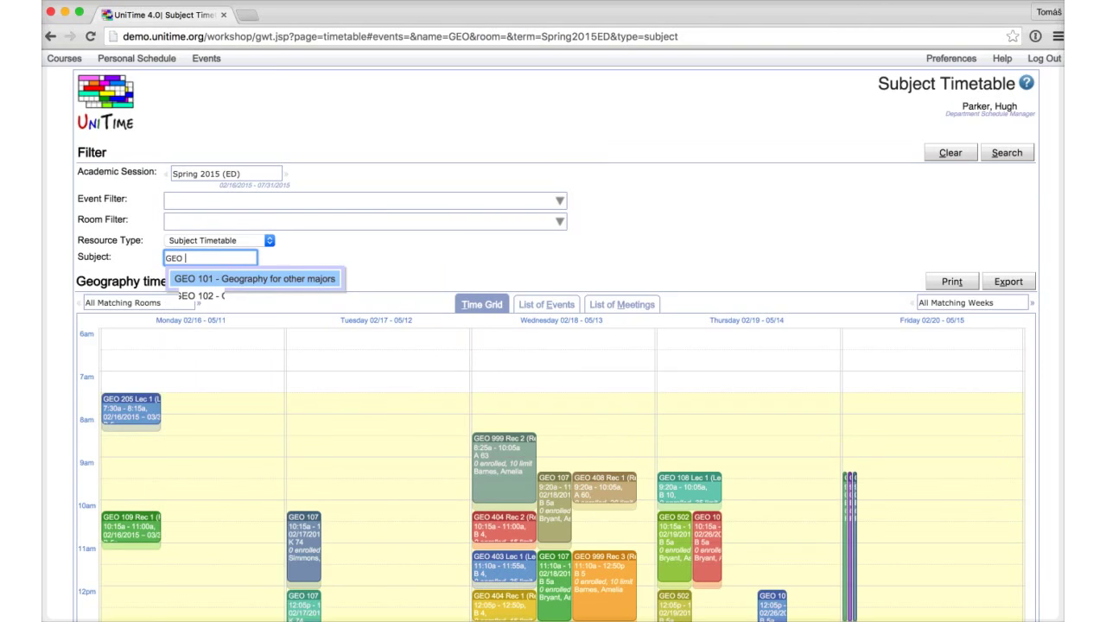
text(999)
key(Return)
scroll(552, 345, down, 5)
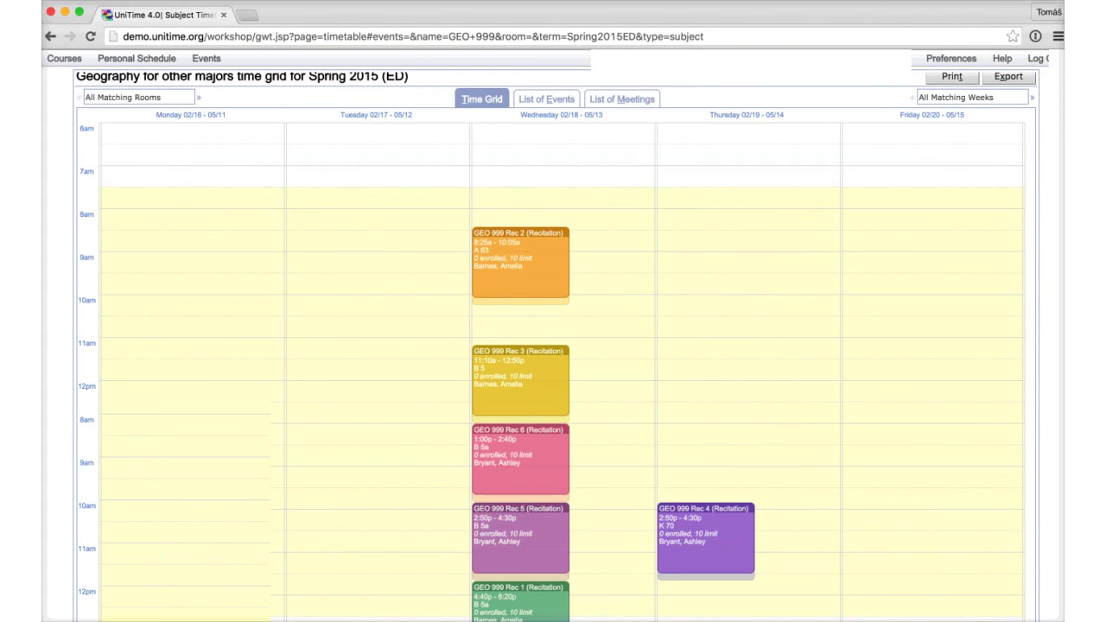
scroll(553, 346, down, 3)
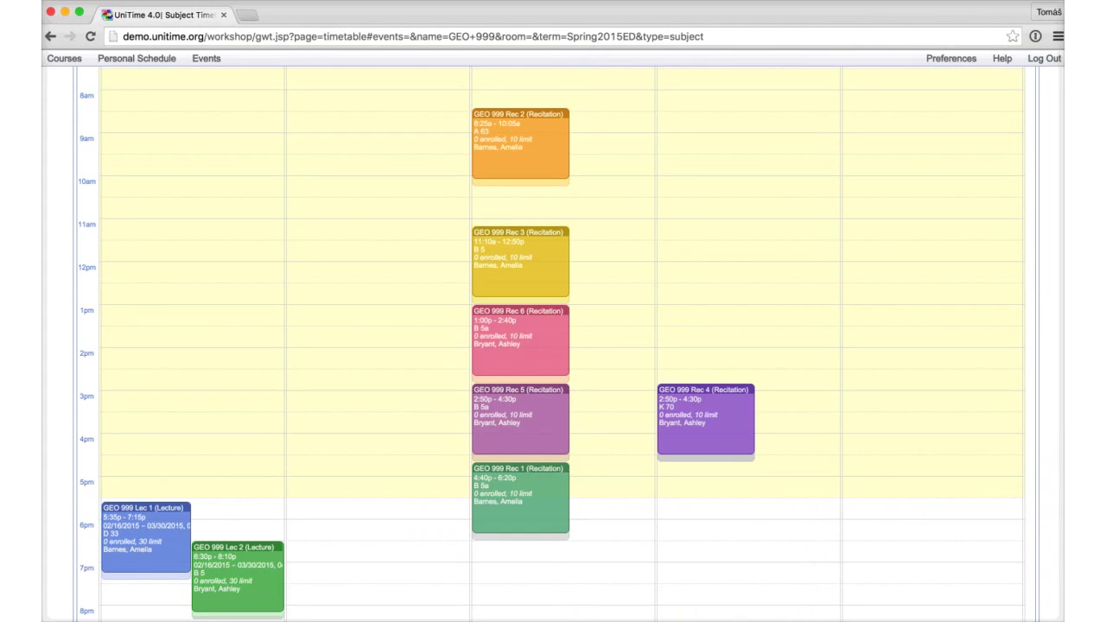
scroll(553, 345, up, 8)
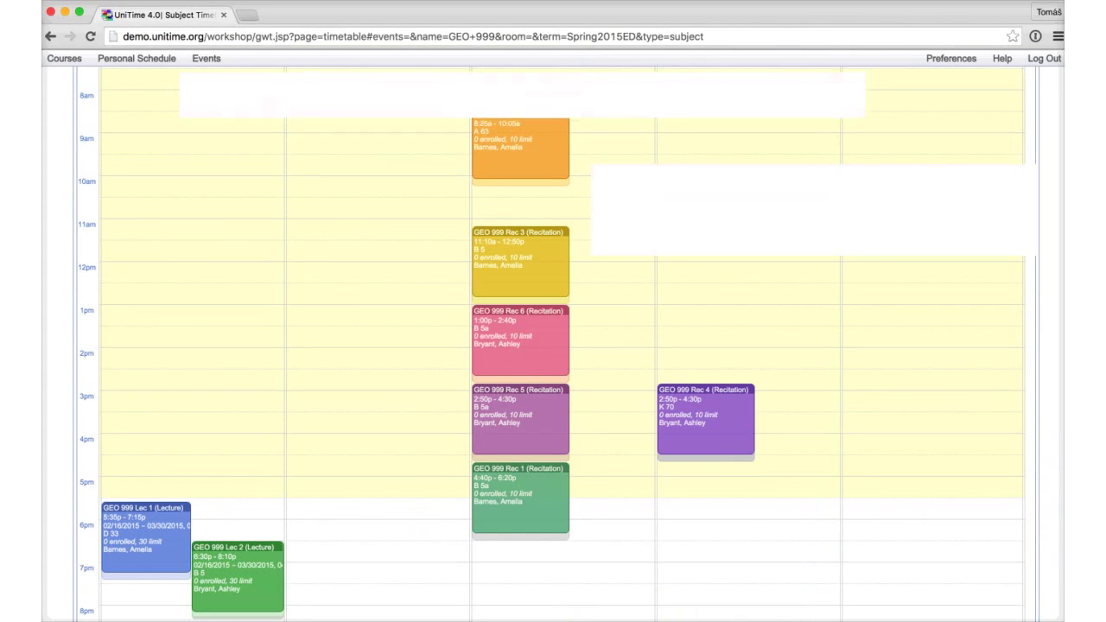
Step: Switch the resource type through Curriculum and Departmental, ending on Personal Timetable
click(216, 240)
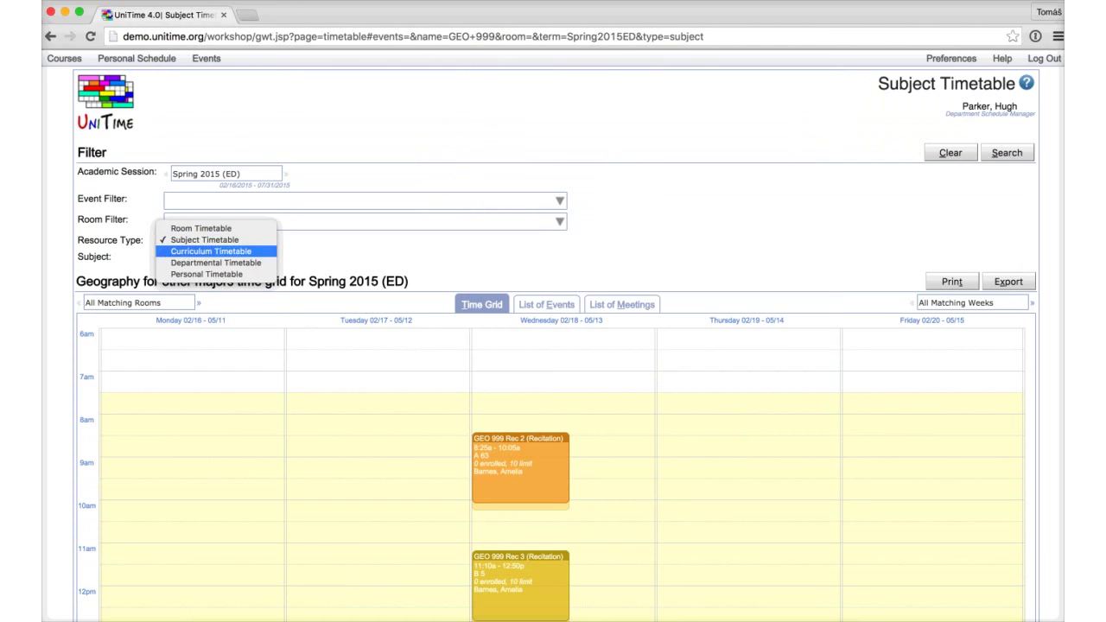
key(Return)
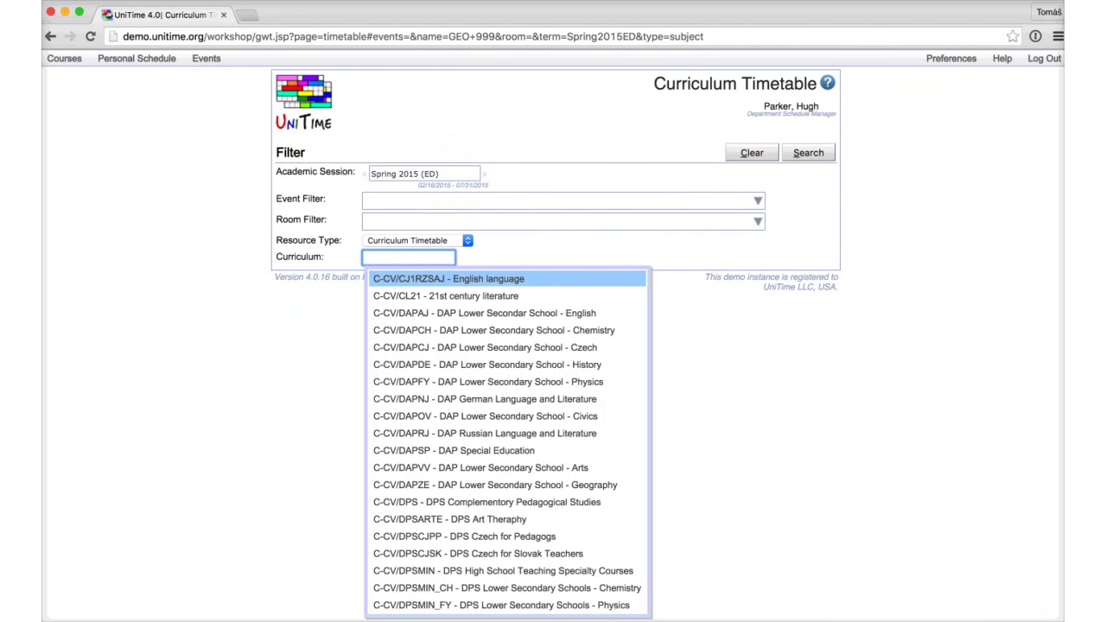
key(shift+Tab)
key(space)
key(Down)
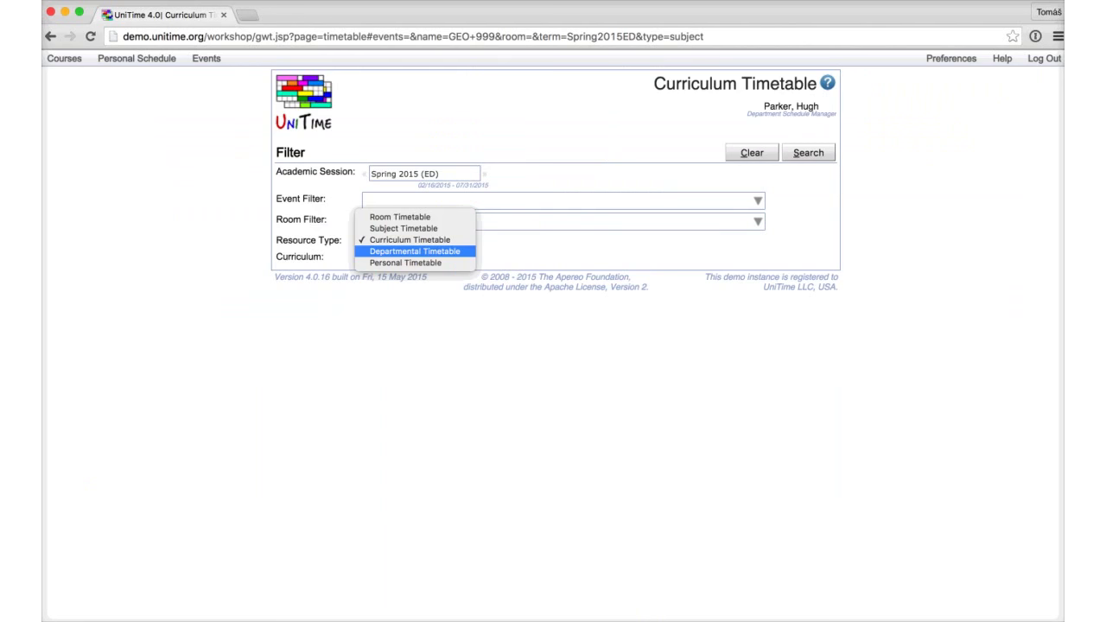
key(Return)
key(space)
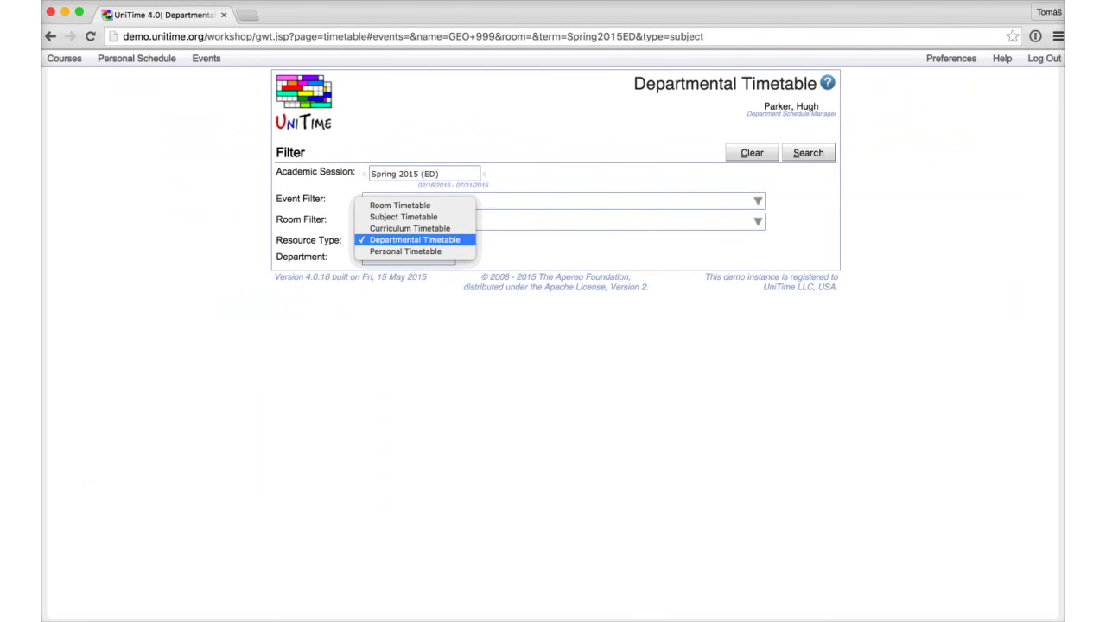
key(Down)
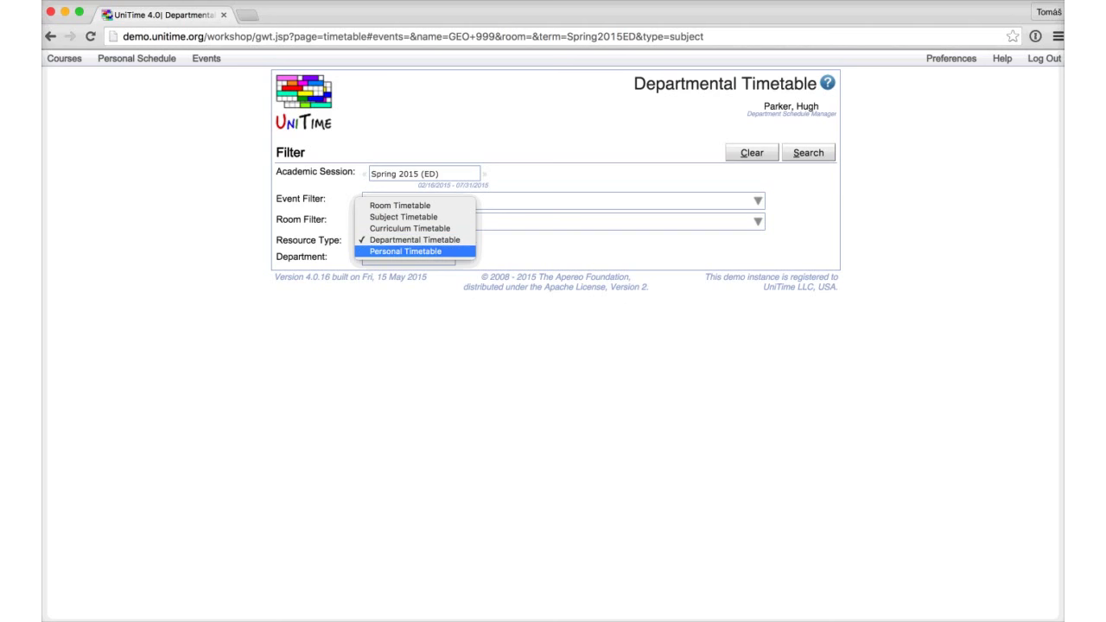
key(Return)
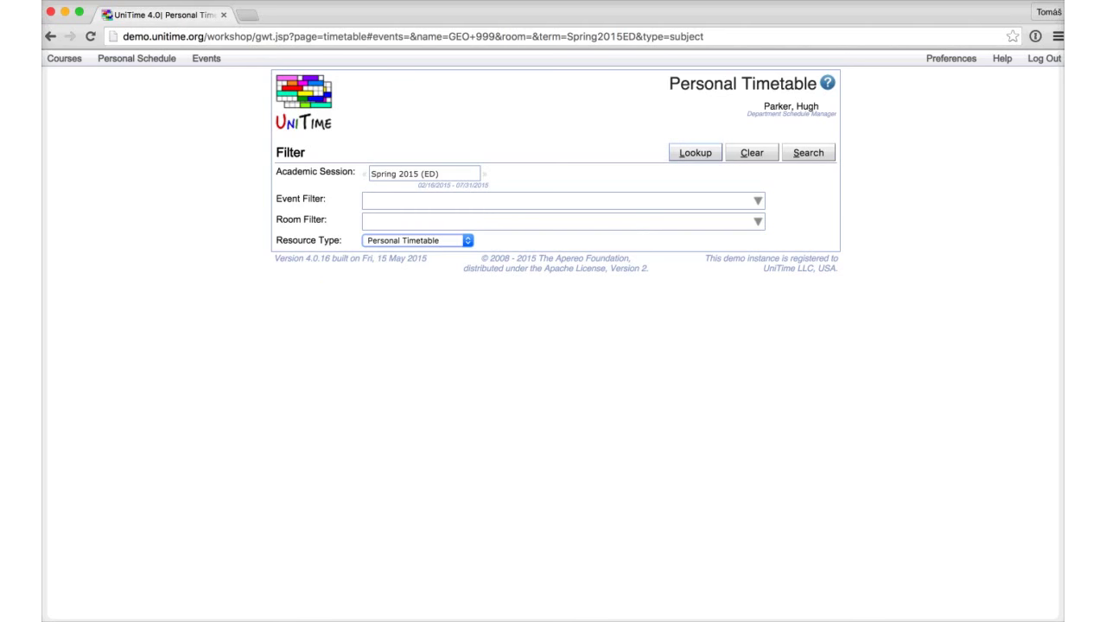
Step: Find the Geography instructor in People Lookup and open her personal timetable
key(ctrl+alt+l)
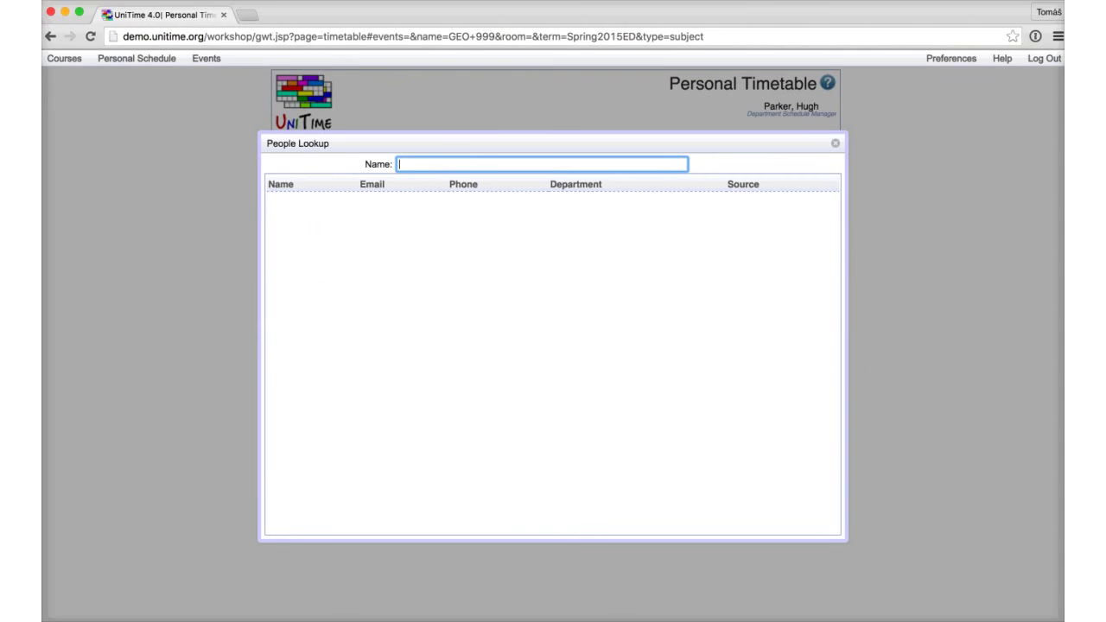
text(b)
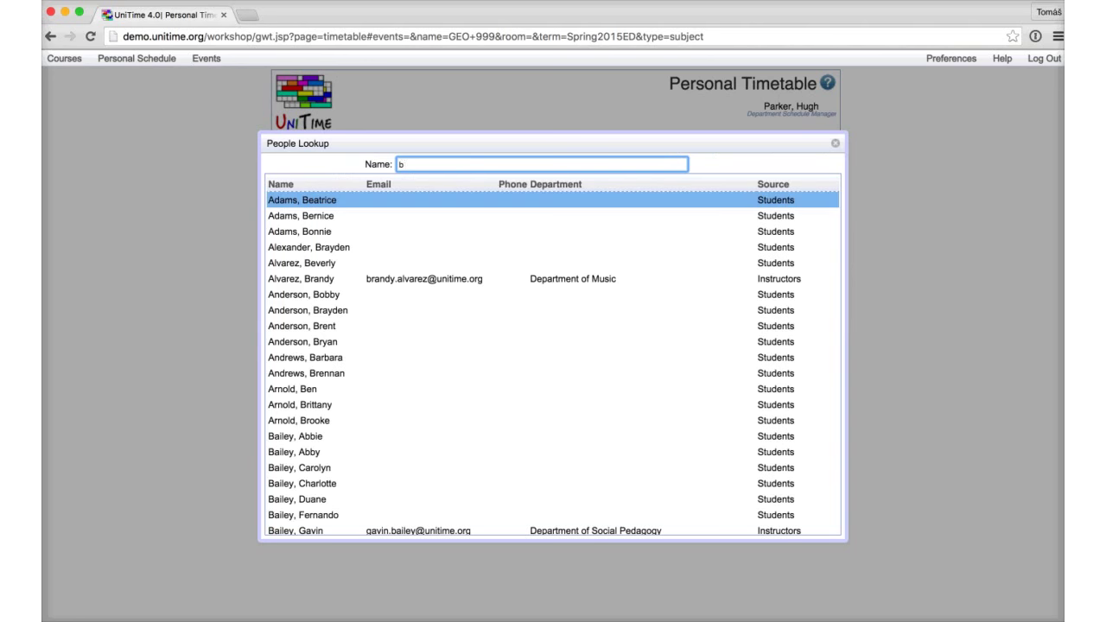
text(ar)
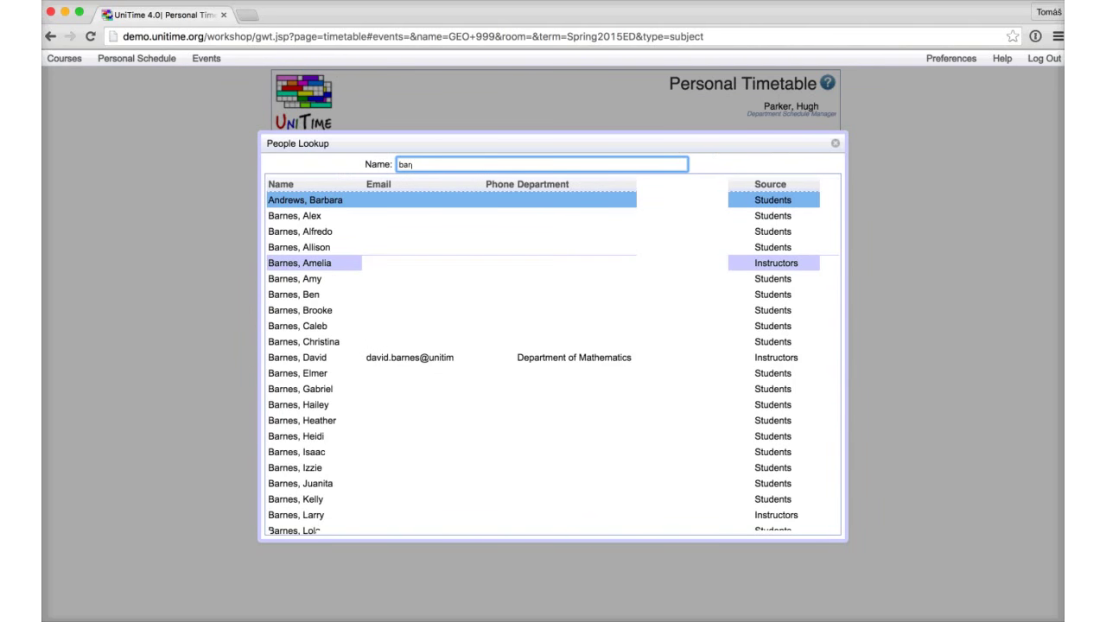
scroll(345, 265, down, 10)
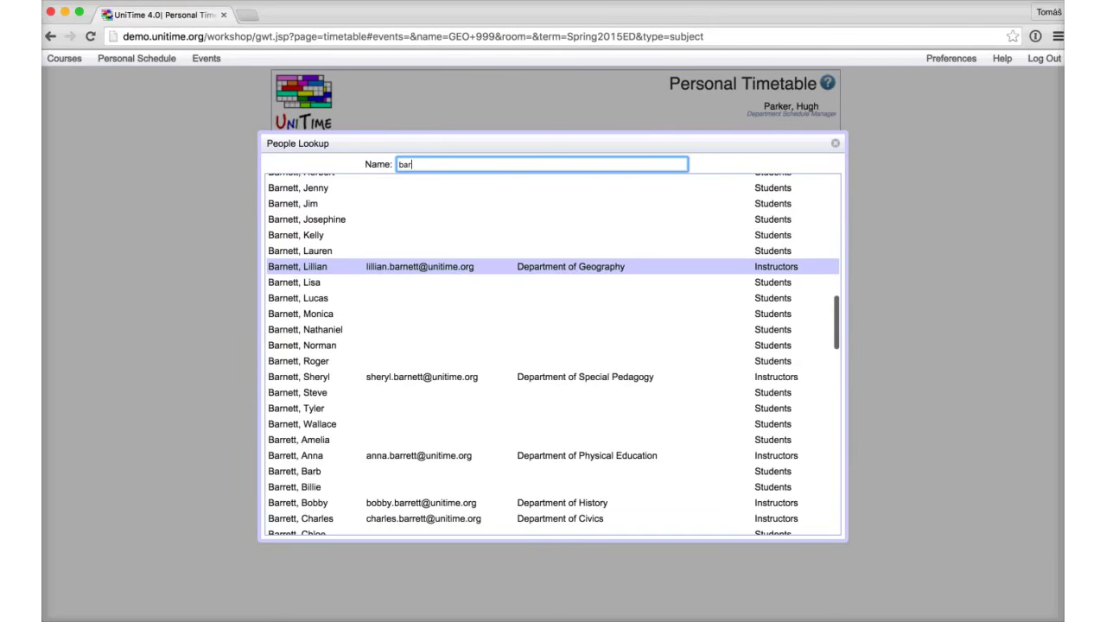
click(346, 266)
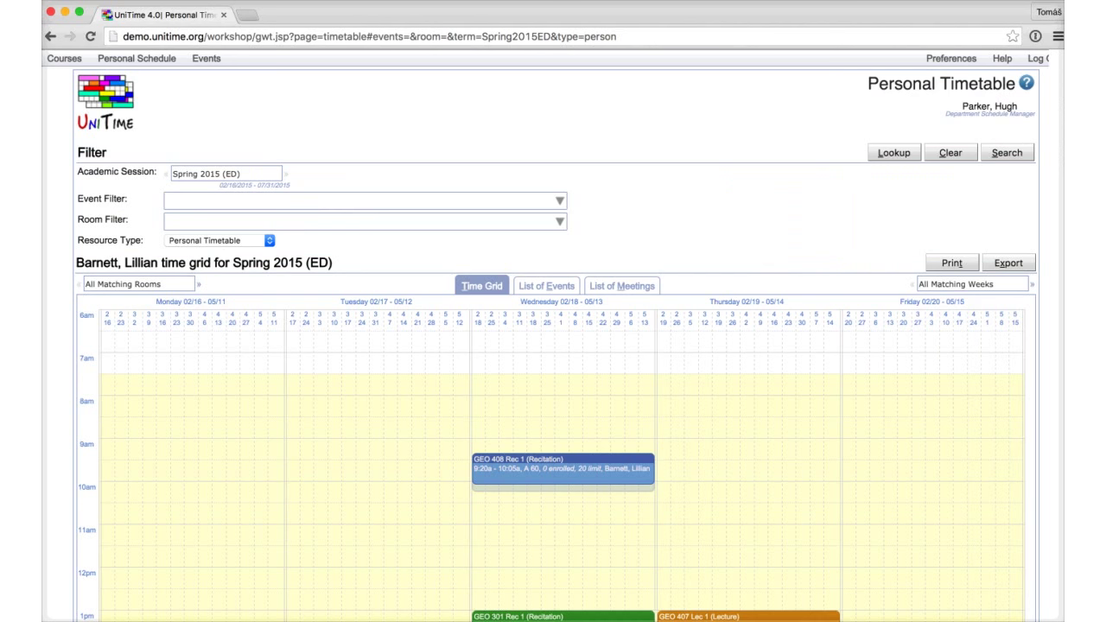
Step: Show her timetable as a list of events, then as a per-date list of meetings
scroll(552, 345, down, 5)
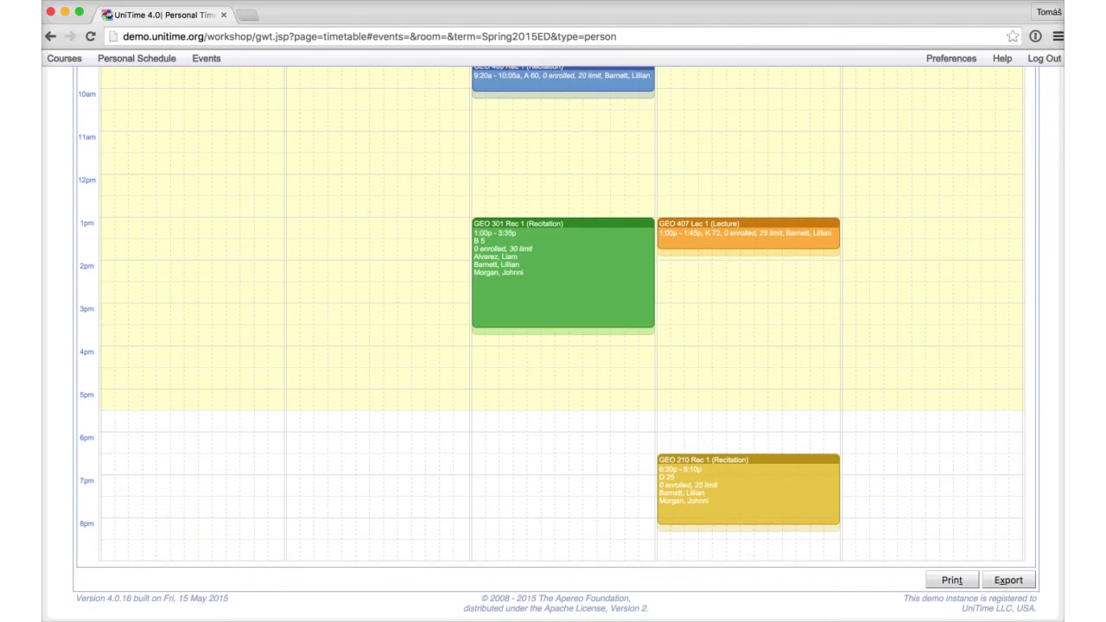
scroll(552, 346, up, 3)
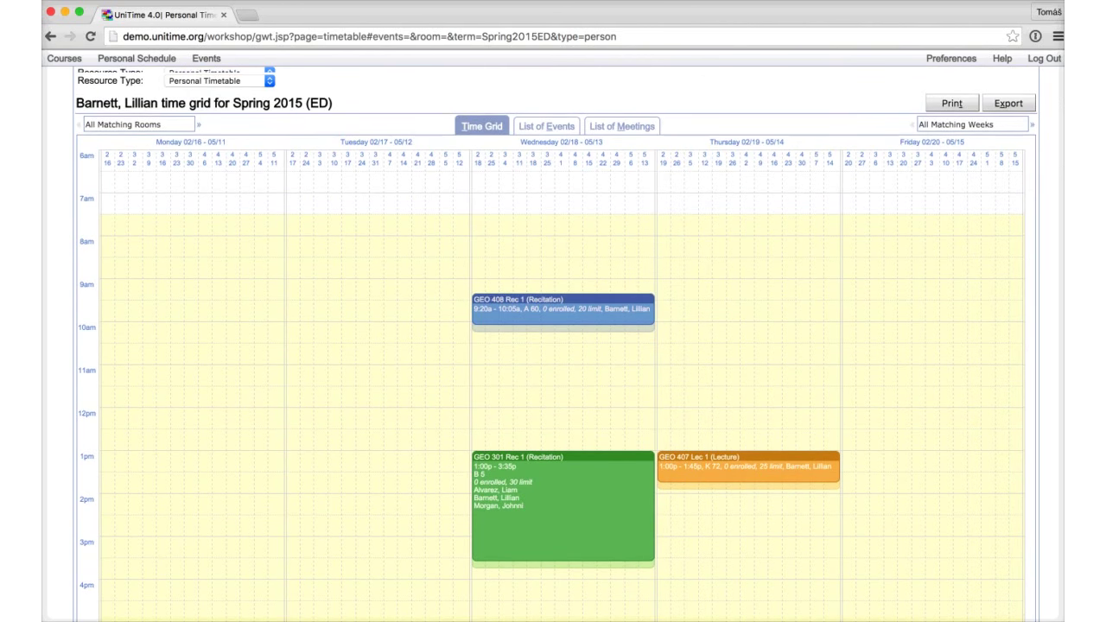
click(546, 126)
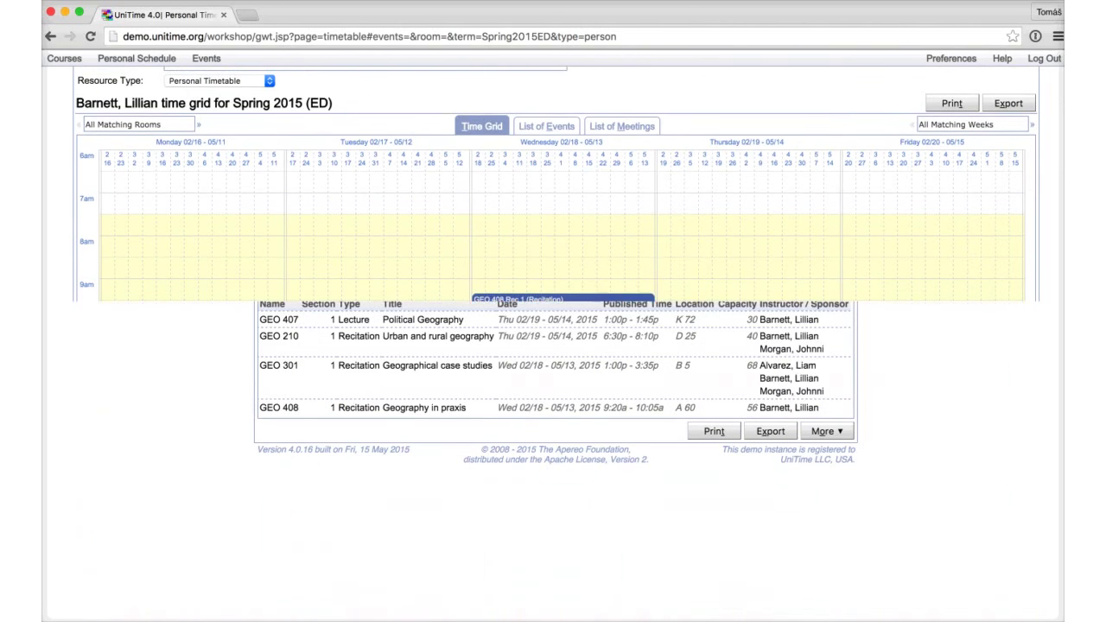
click(622, 285)
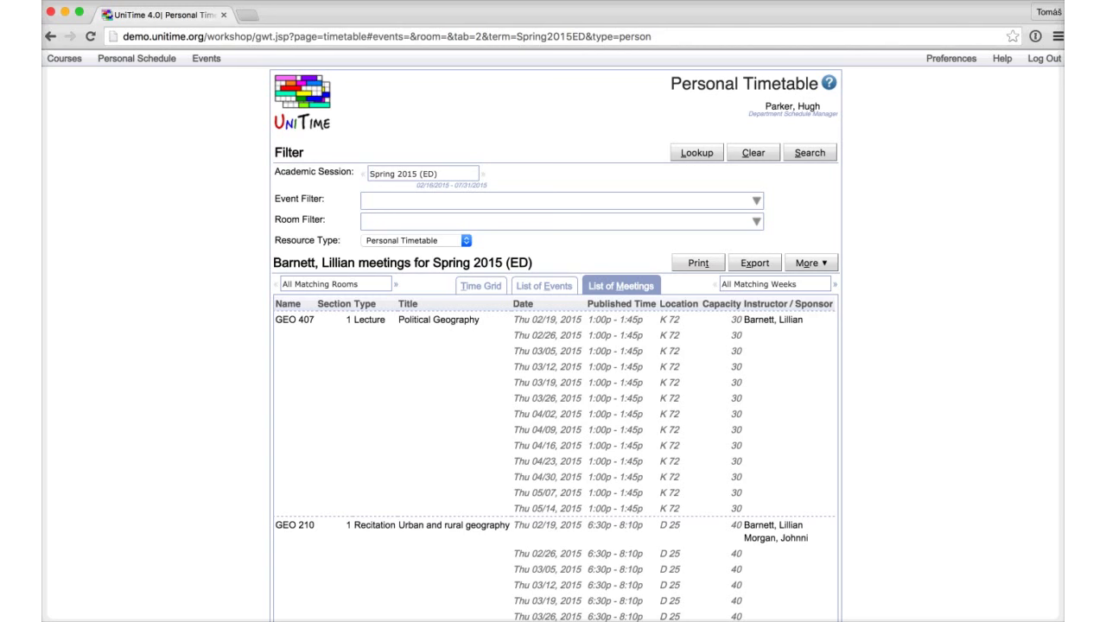
Step: Search Instructional Offerings for course 999 and open the GEO 999 offering
click(64, 58)
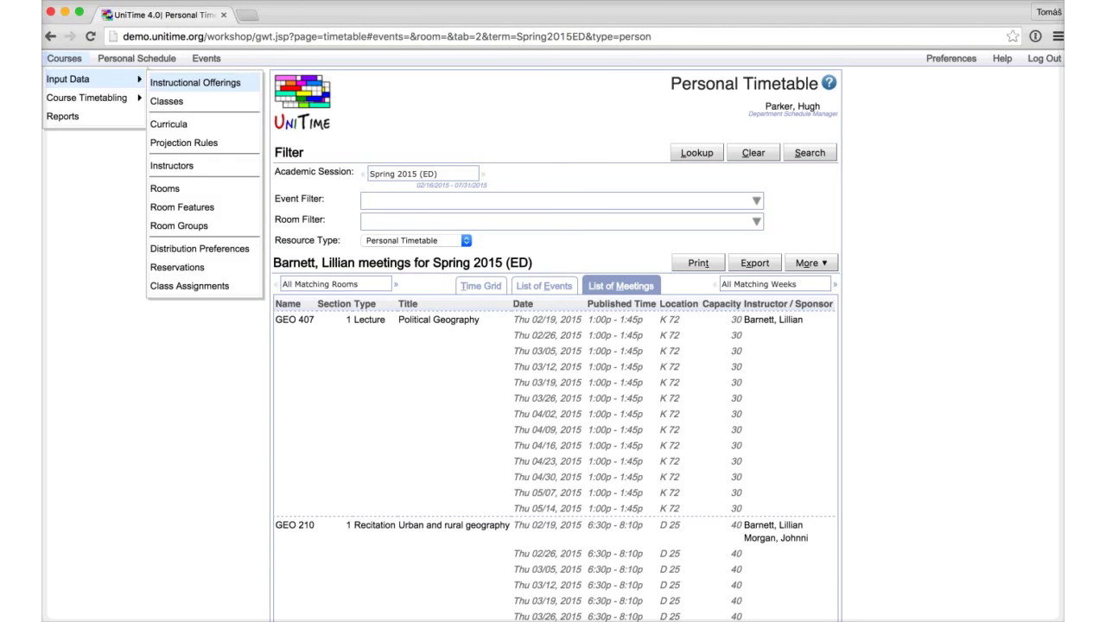
click(195, 82)
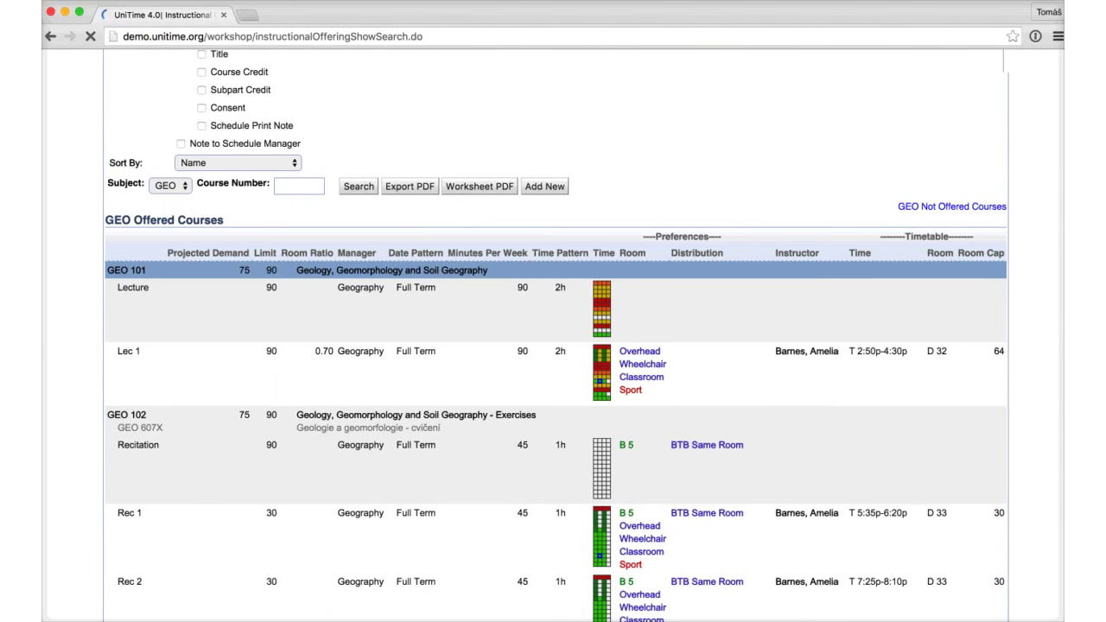
key(super+f)
key(Escape)
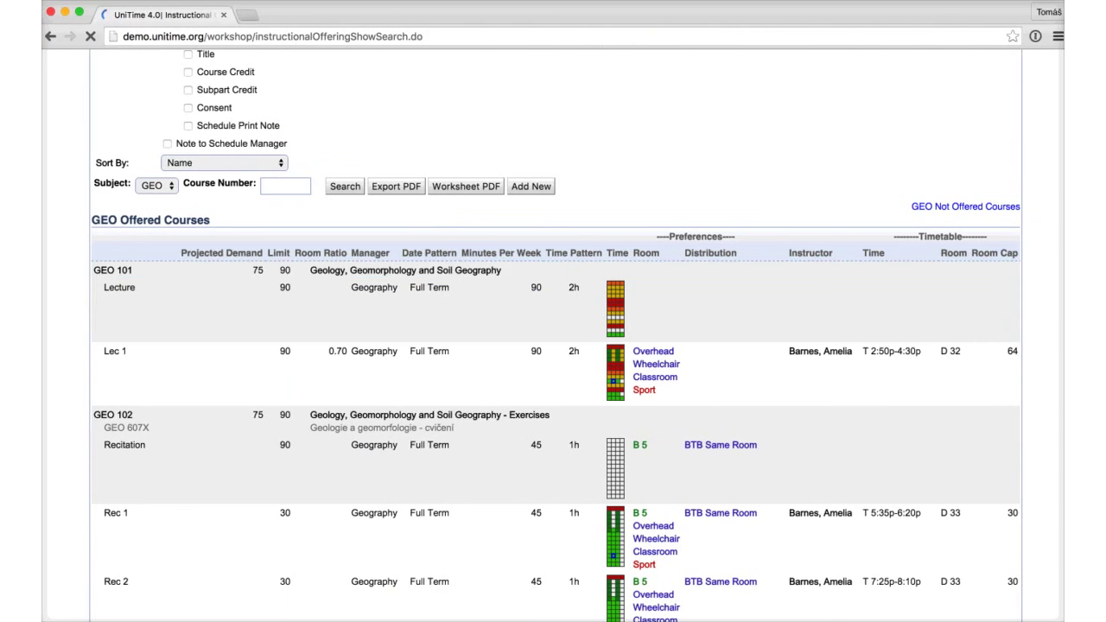
text(999)
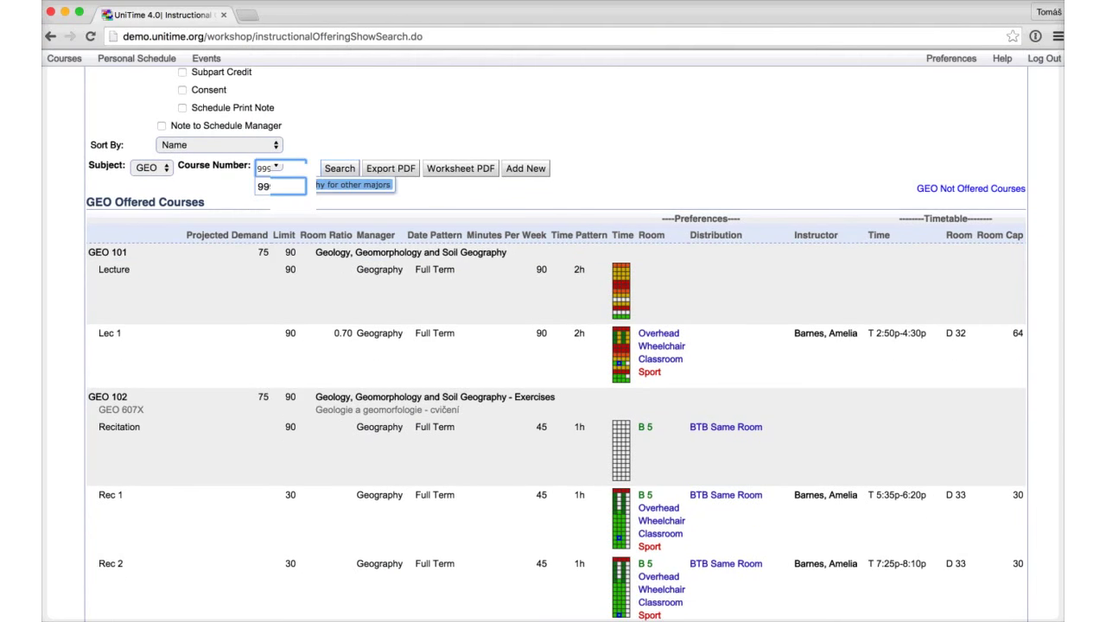
key(Return)
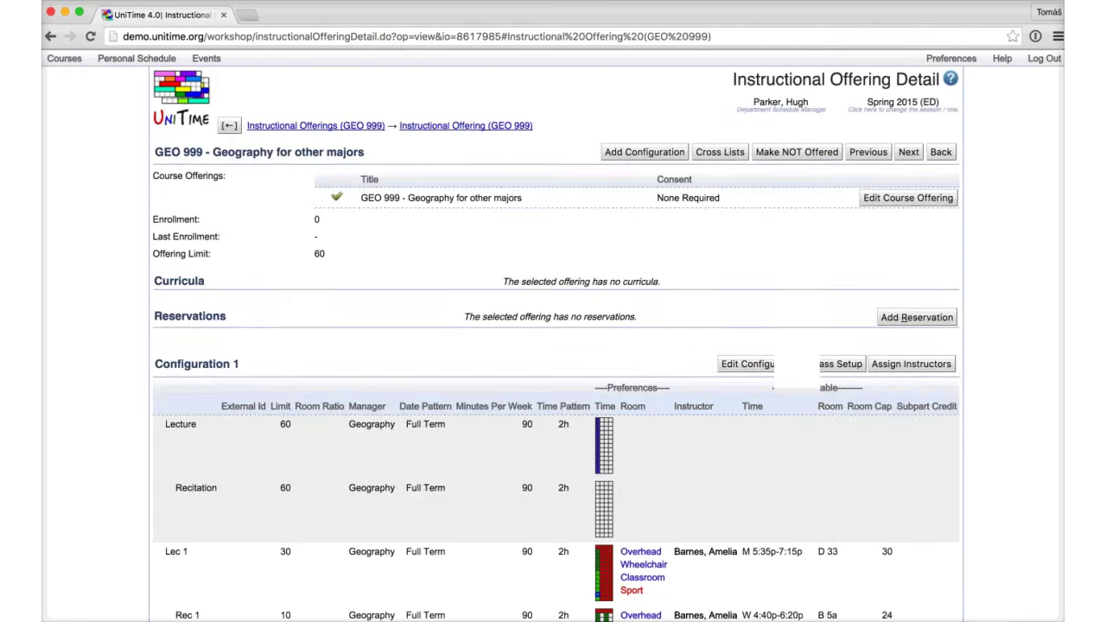
Step: Add a second instructor to GEO 999 Lec 1 with Check Conflicts unchecked
key(ctrl+alt+i)
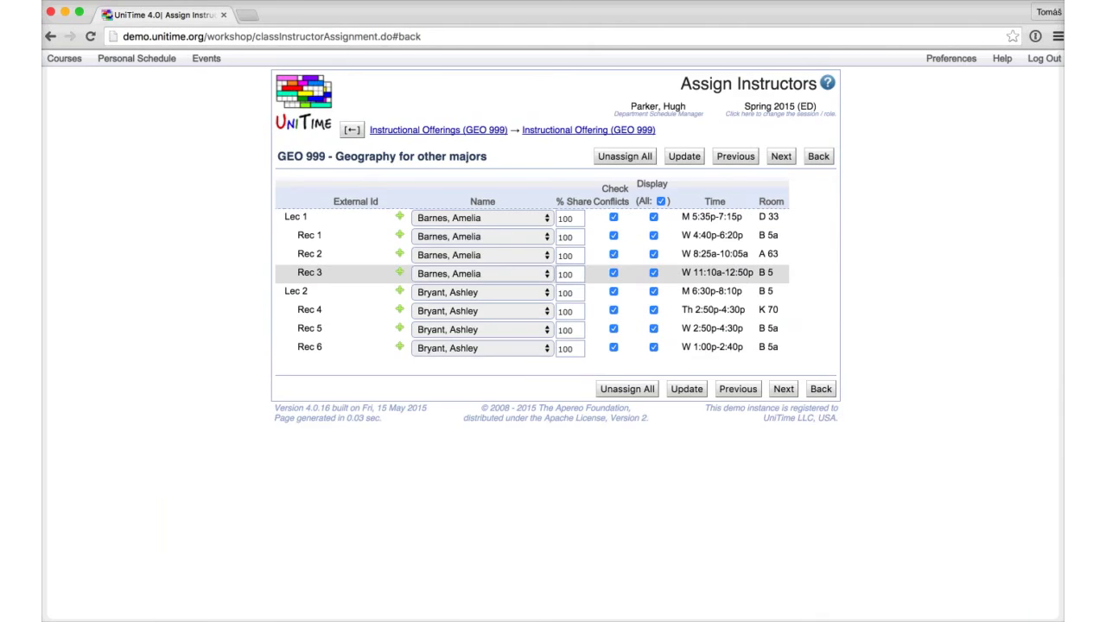
click(400, 216)
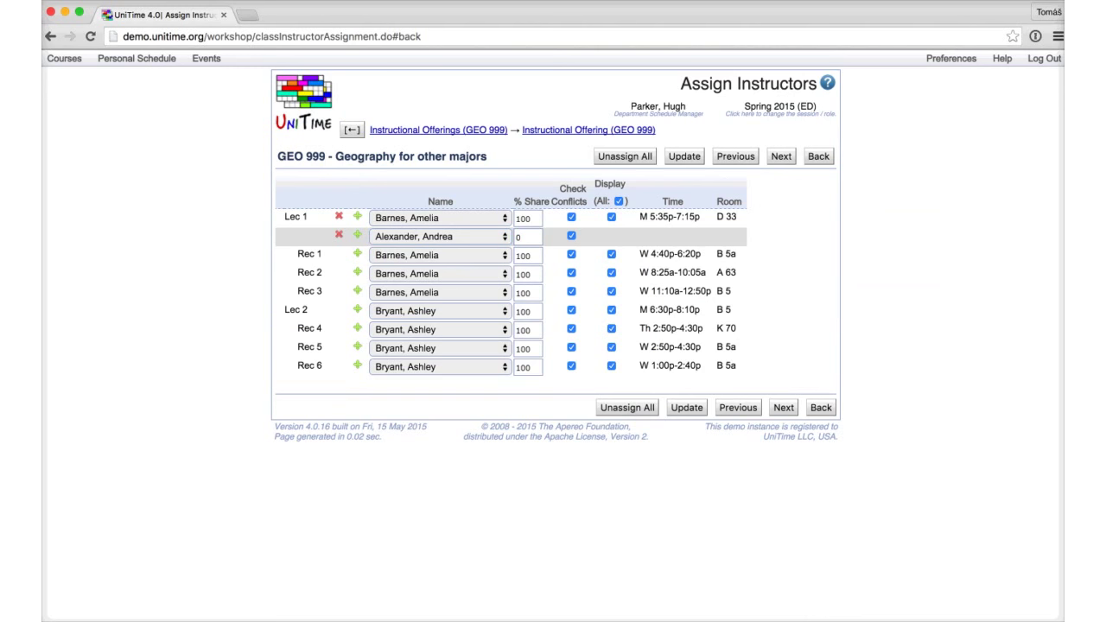
click(571, 235)
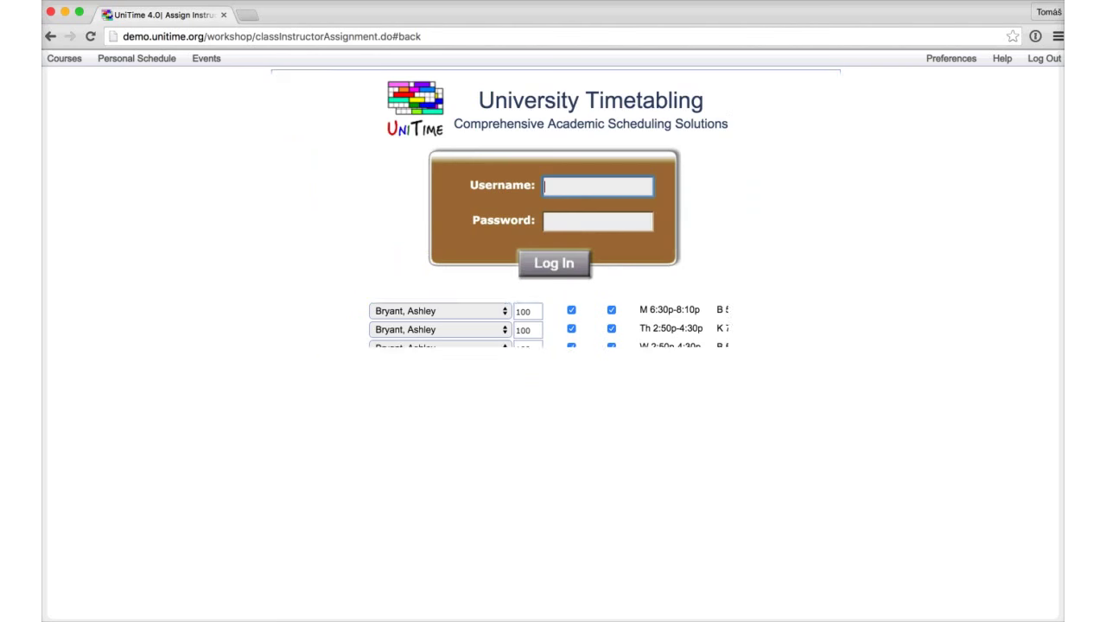
Step: Sign in as admin with the account password
text(admin)
key(Tab)
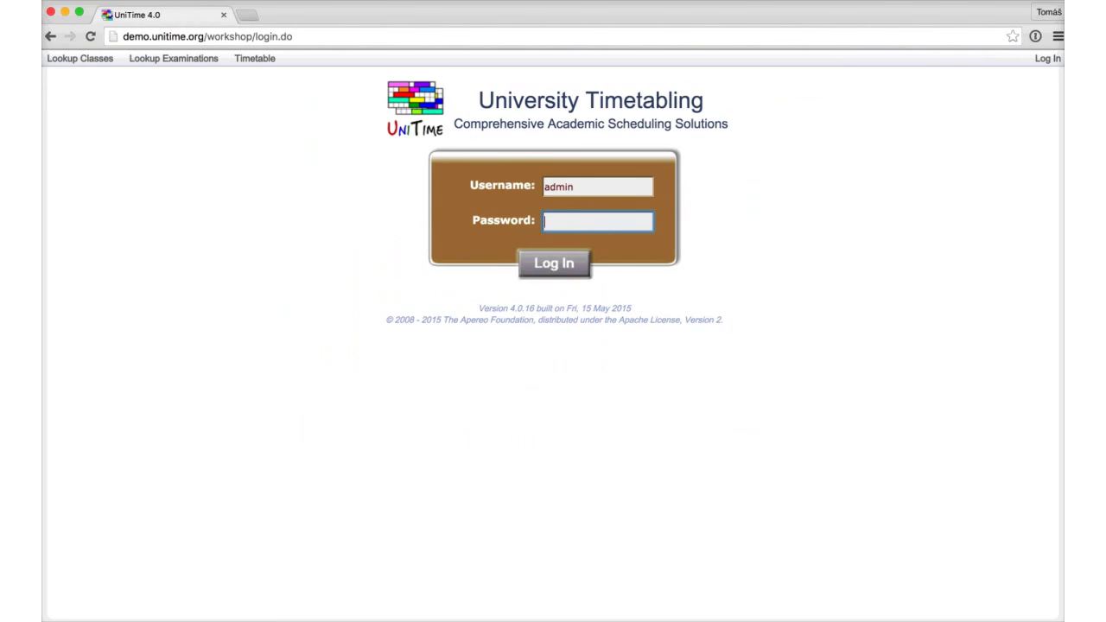
text(password)
key(Return)
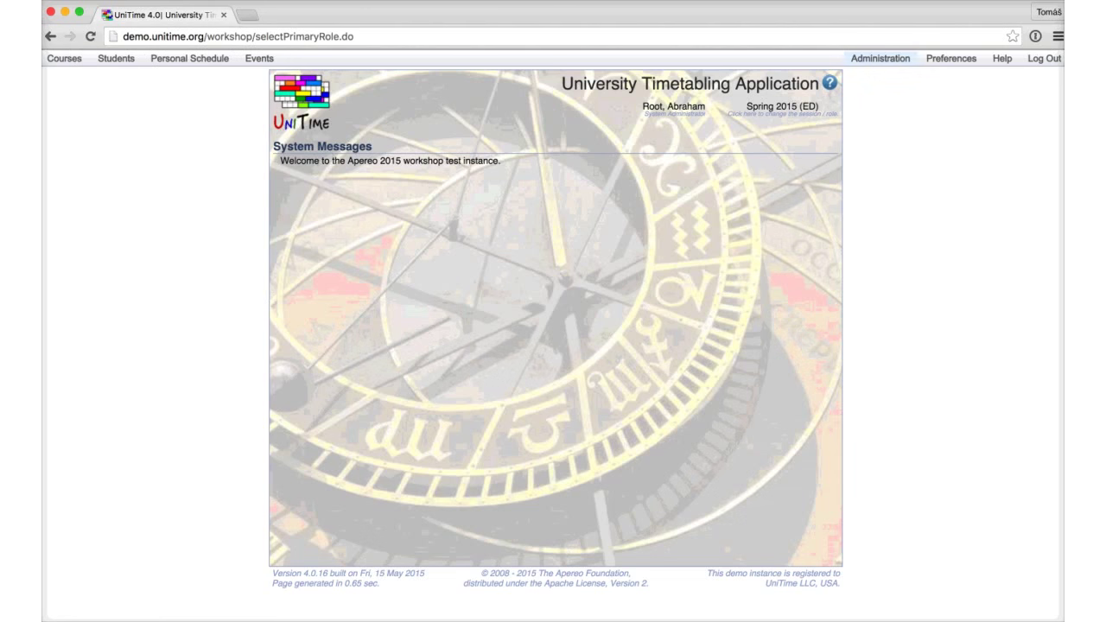
Step: Open the Default.Check configuration from Administration > Solver > Configurations
click(880, 58)
mouse_move(863, 98)
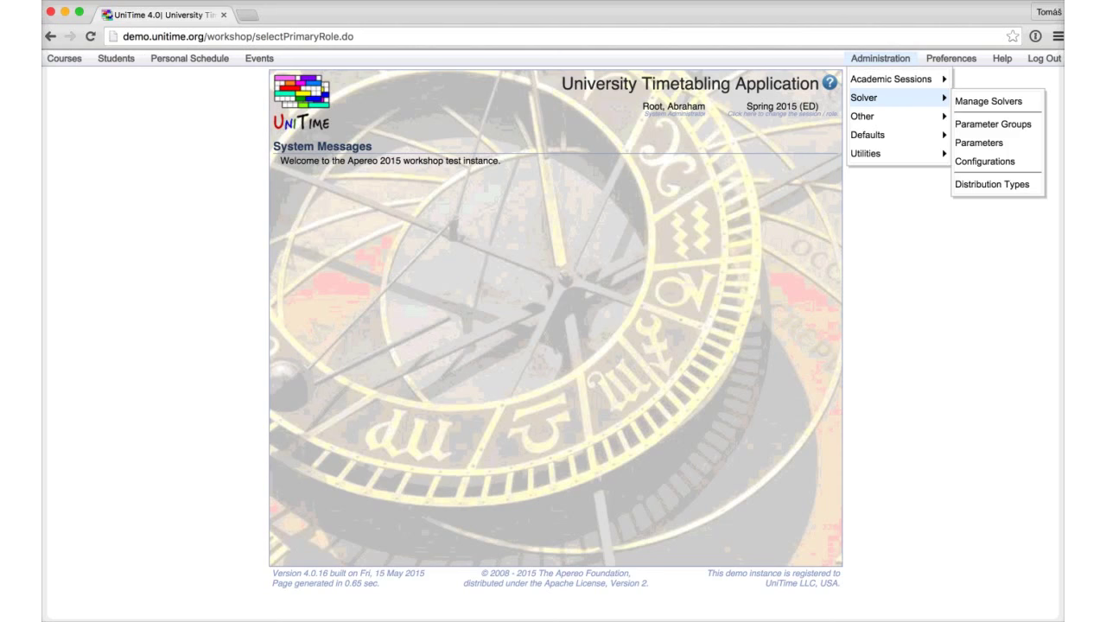
click(984, 160)
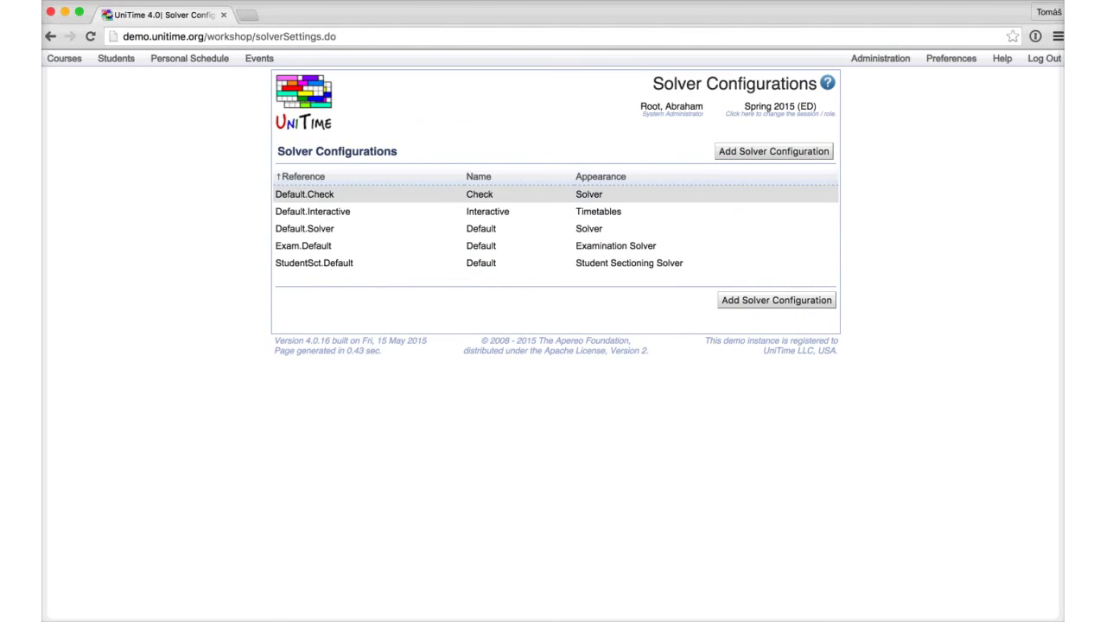
click(304, 194)
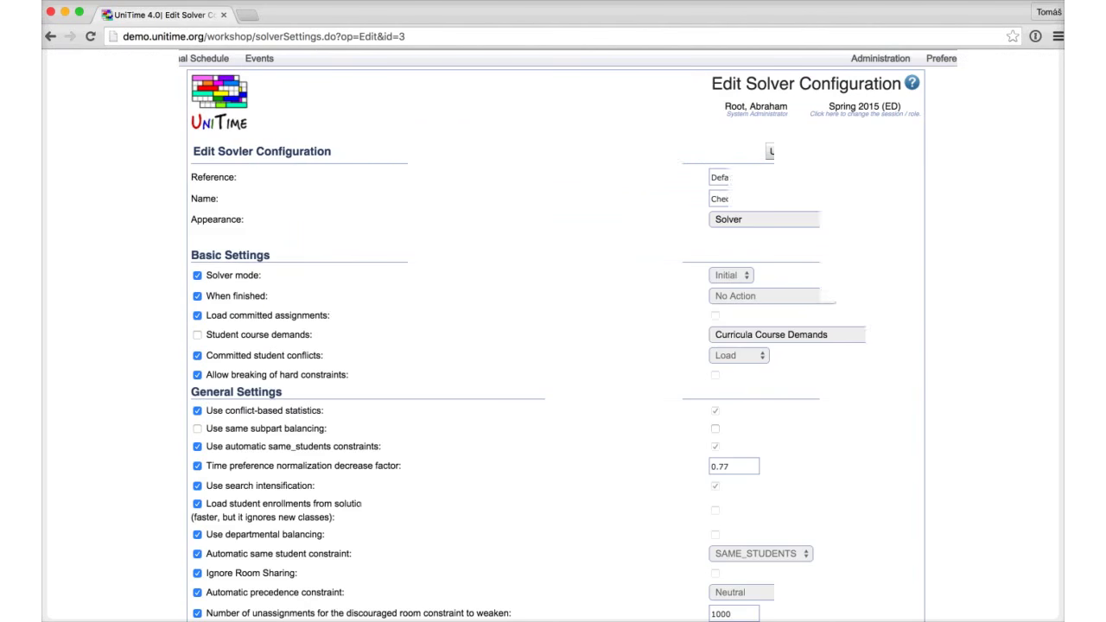
Step: Scroll through the weights, highlighting the disabled solution comparator and level 1 placement weights
scroll(553, 346, down, 5)
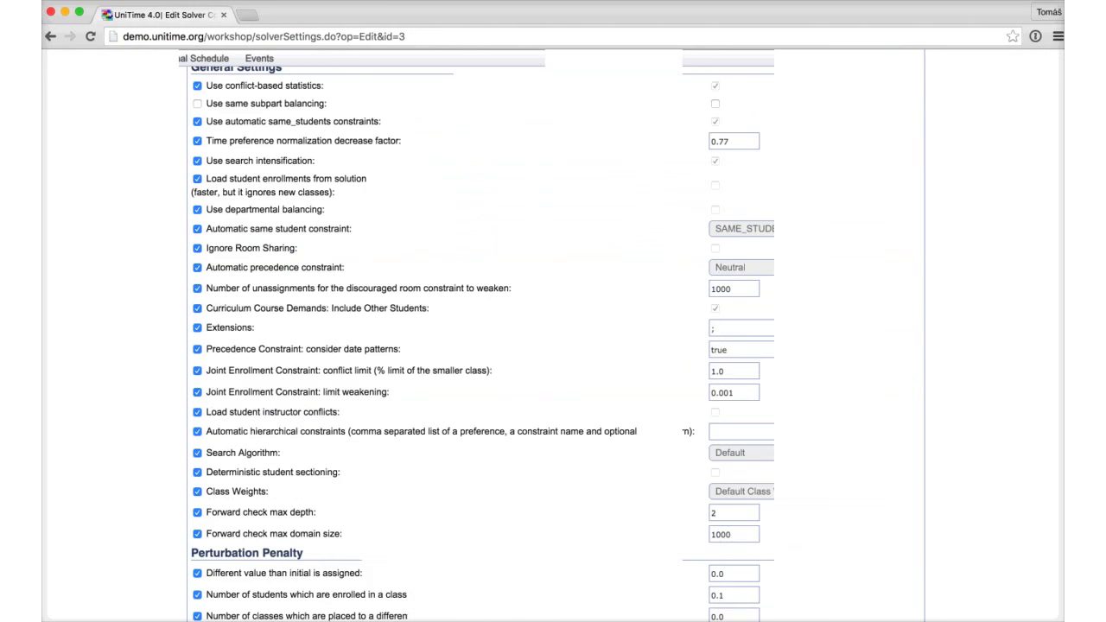
scroll(553, 346, down, 10)
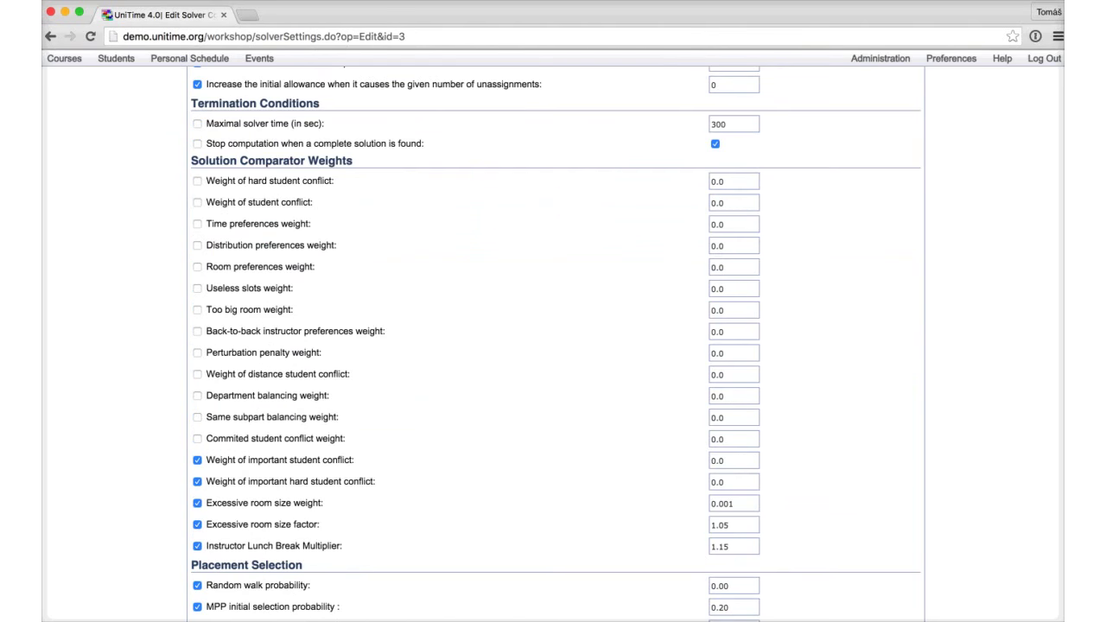
drag(270, 180, 762, 441)
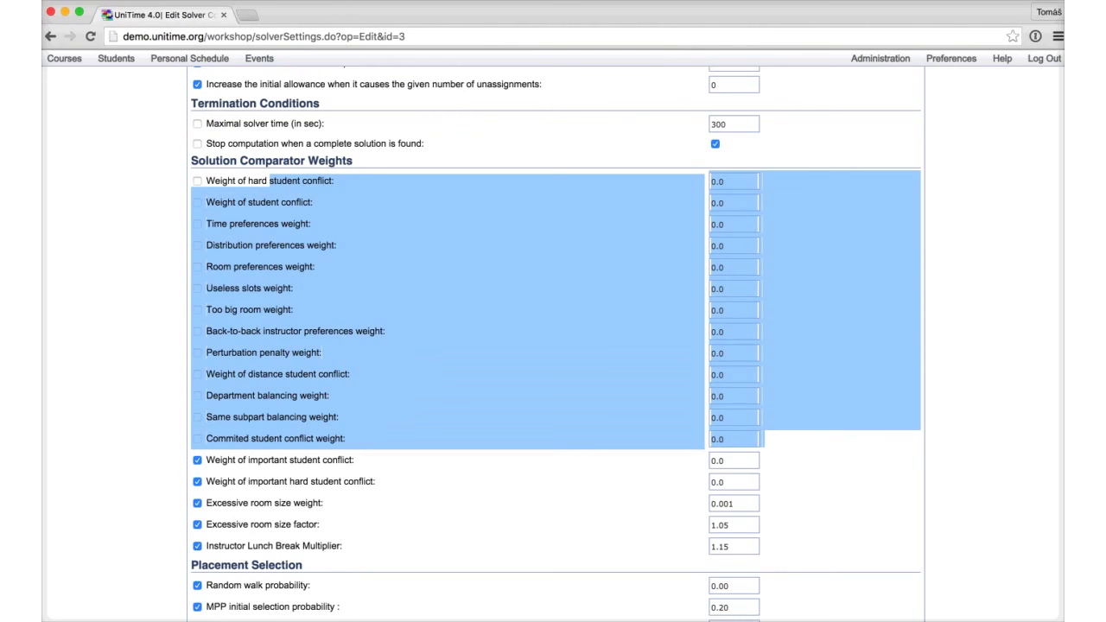
scroll(552, 346, down, 1)
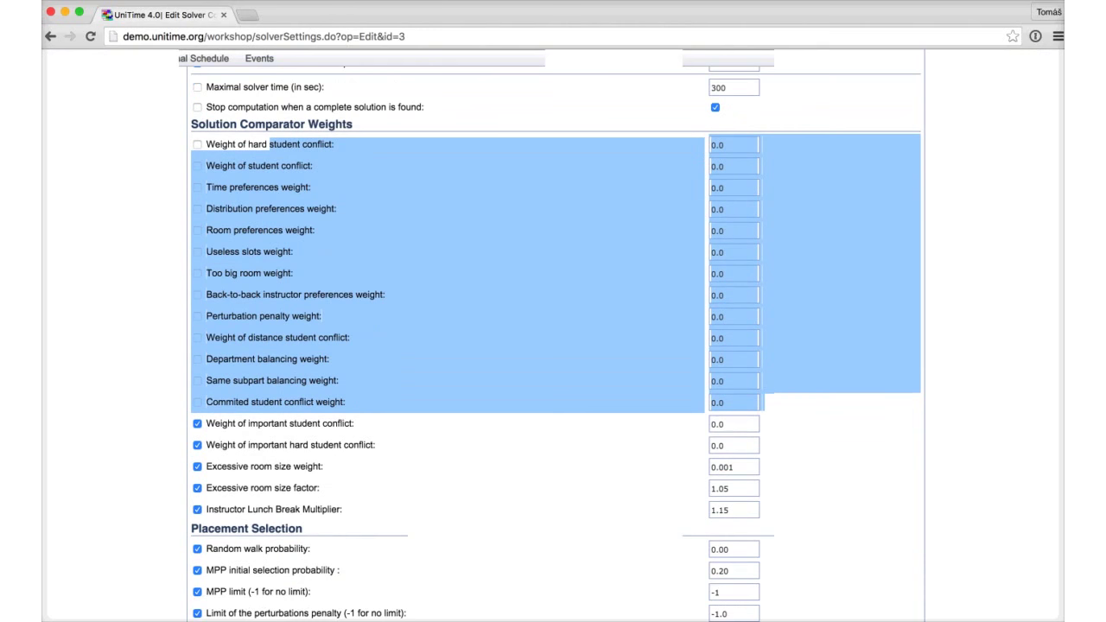
scroll(553, 345, down, 5)
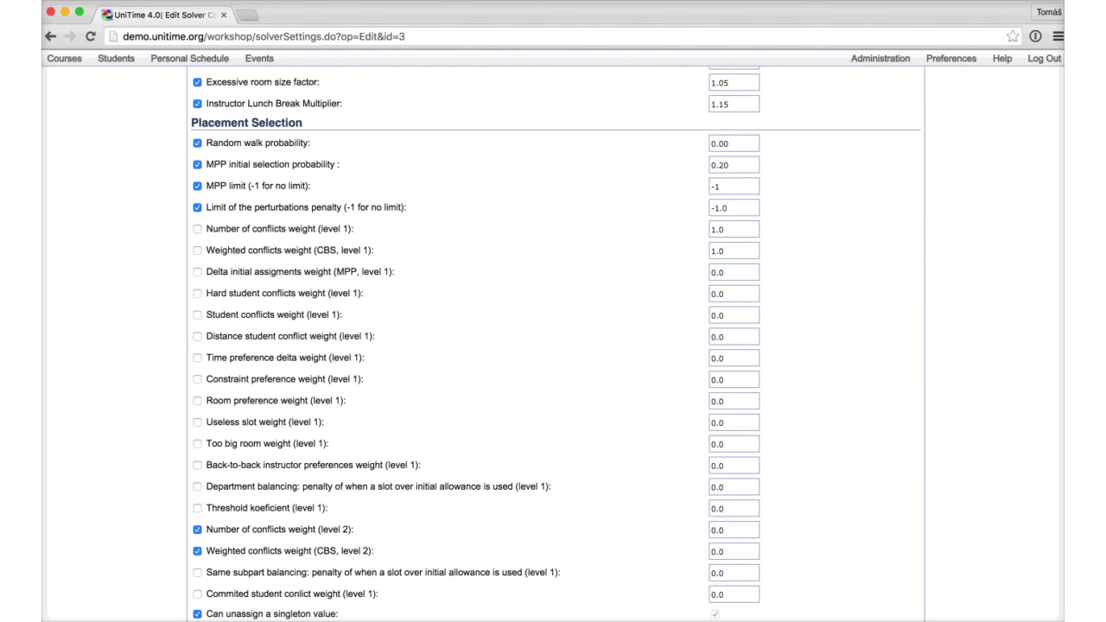
drag(226, 228, 764, 486)
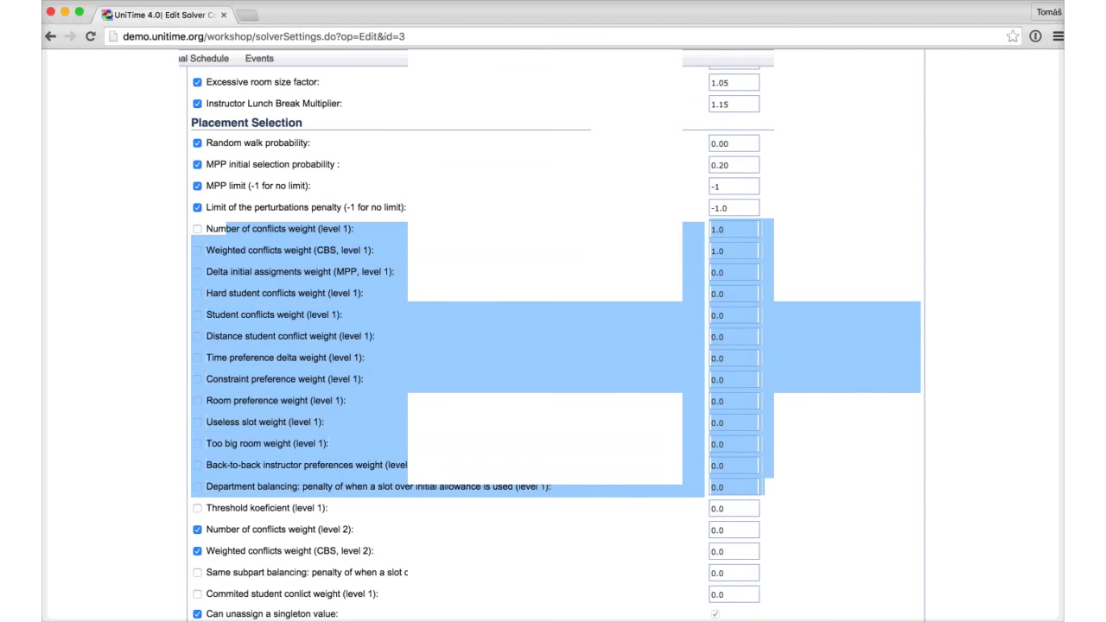
scroll(553, 346, down, 10)
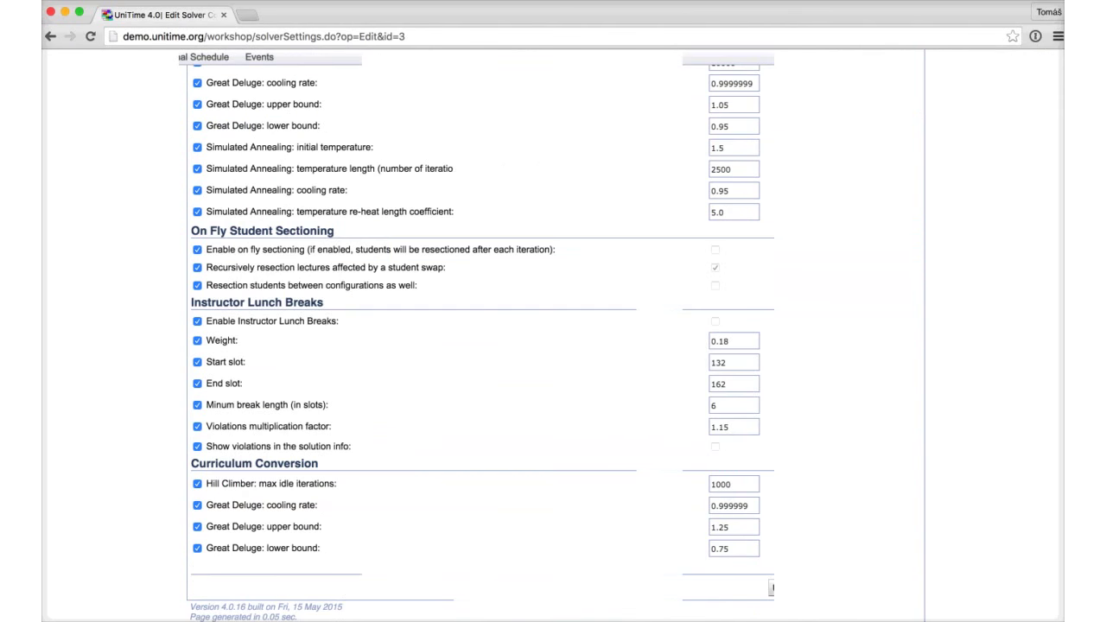
scroll(553, 345, up, 10)
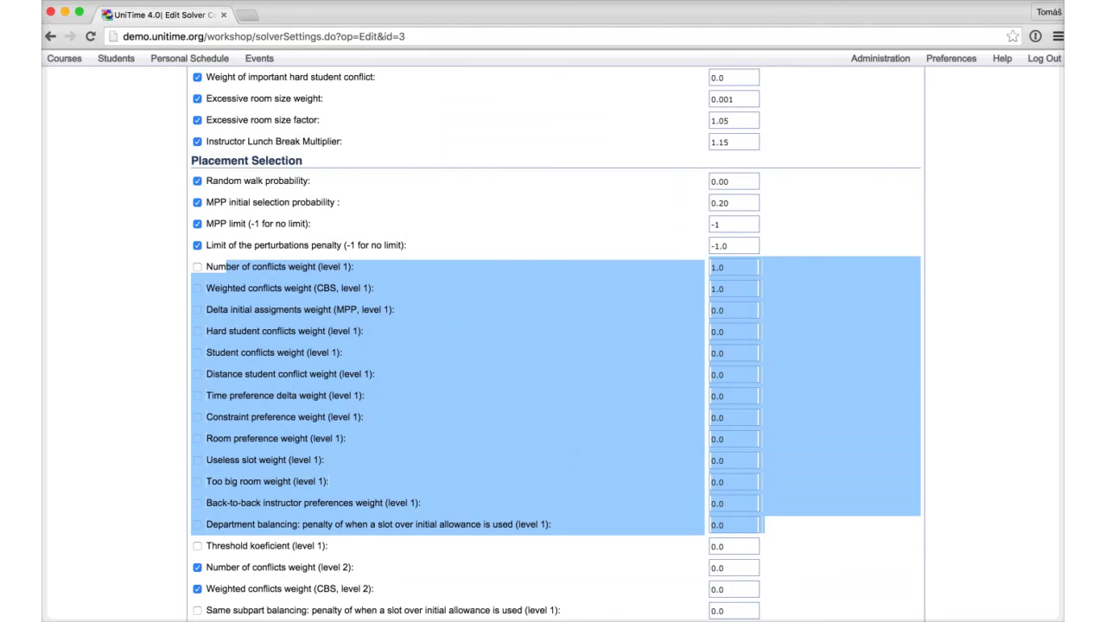
scroll(553, 346, up, 2)
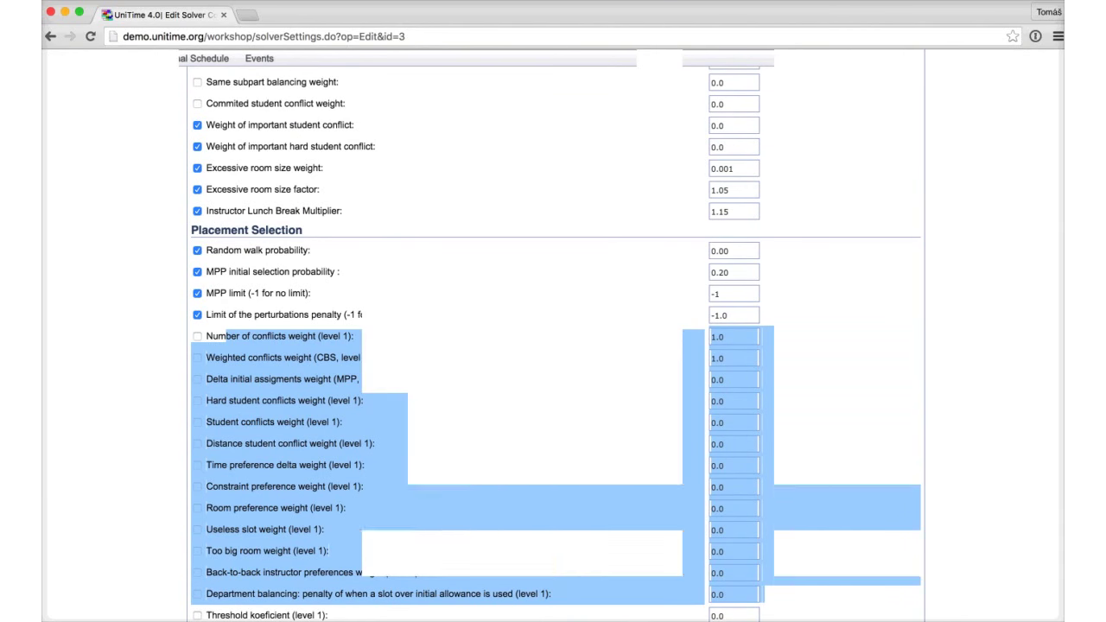
scroll(553, 345, down, 10)
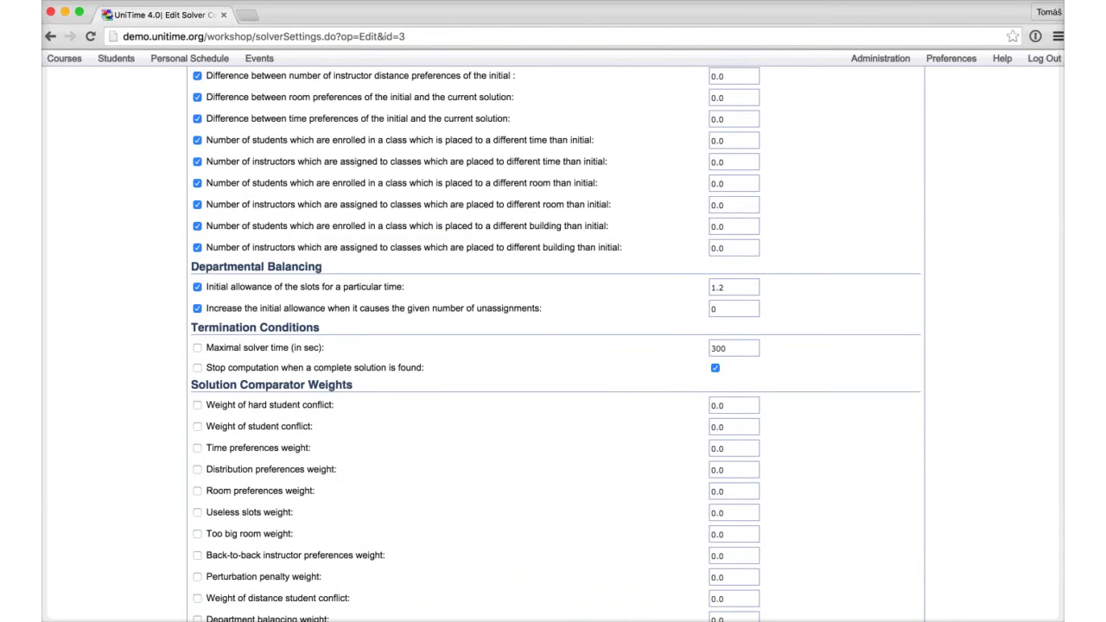
drag(211, 367, 864, 370)
click(864, 370)
click(733, 348)
scroll(553, 345, up, 1)
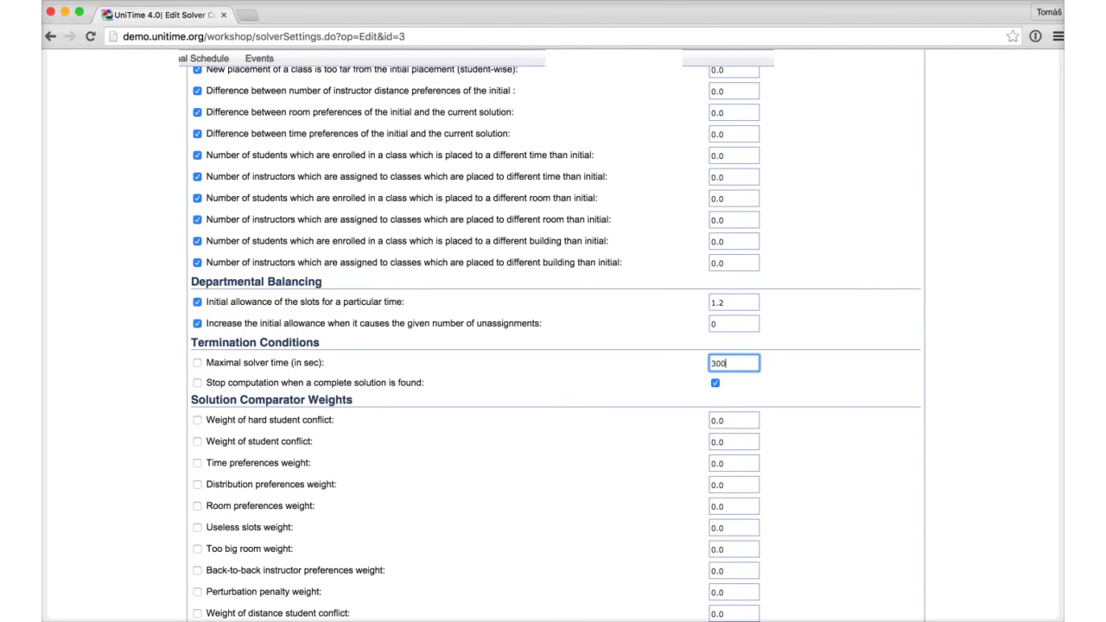
scroll(553, 345, up, 10)
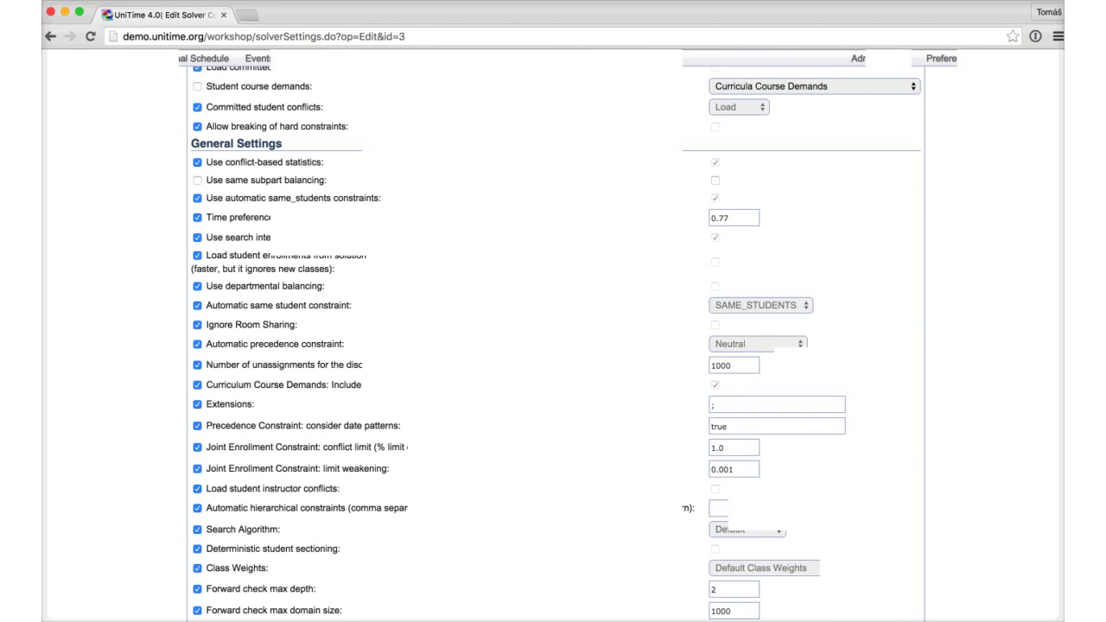
scroll(553, 345, up, 3)
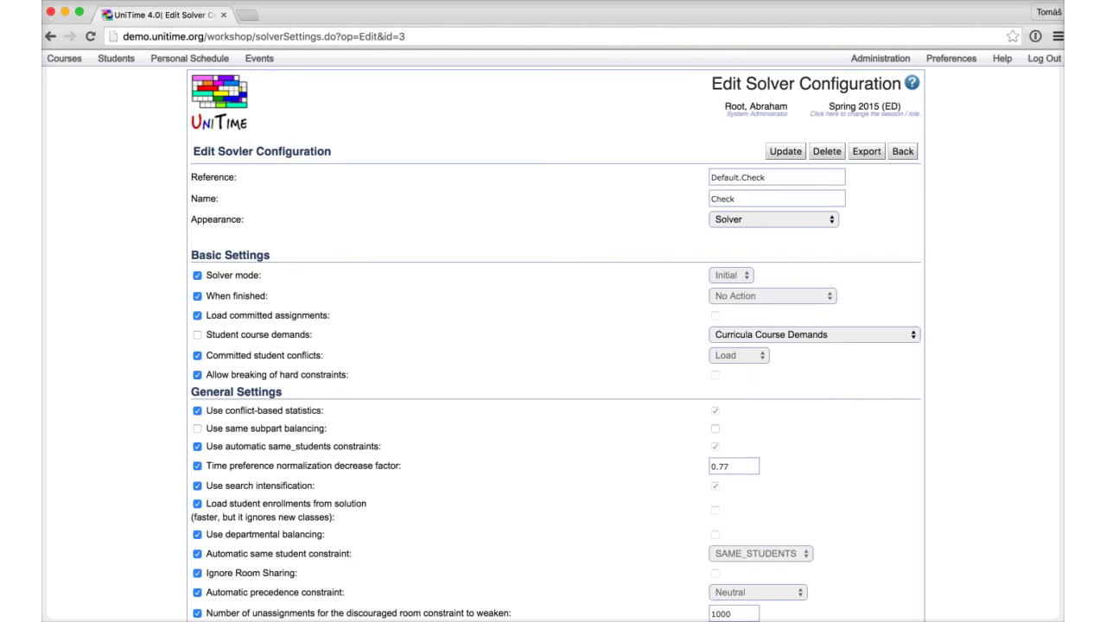
click(64, 58)
mouse_move(69, 78)
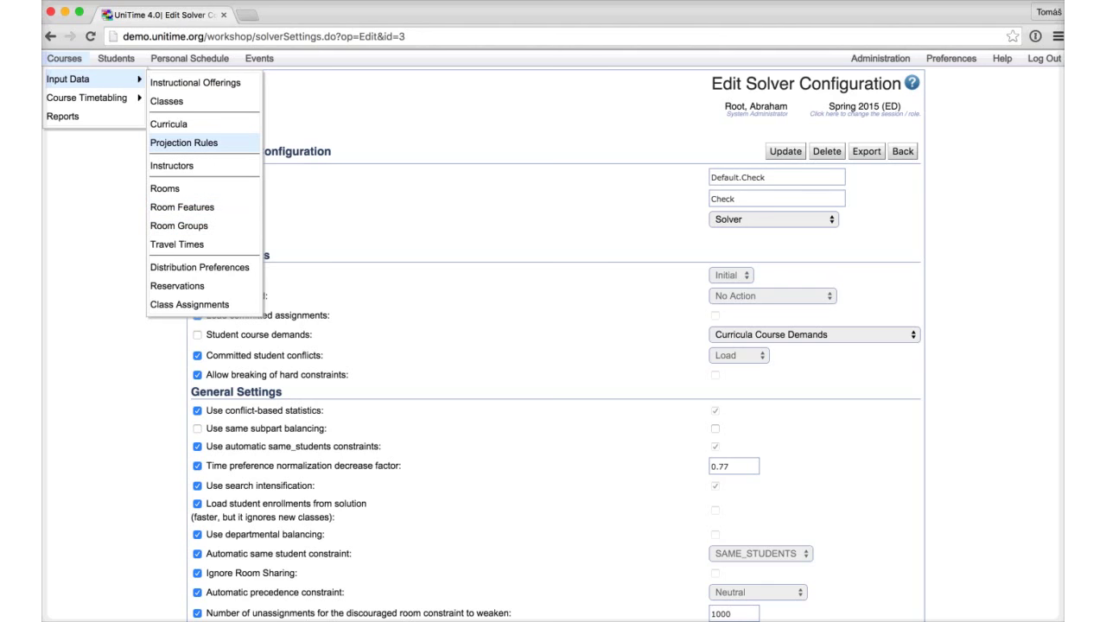
click(195, 82)
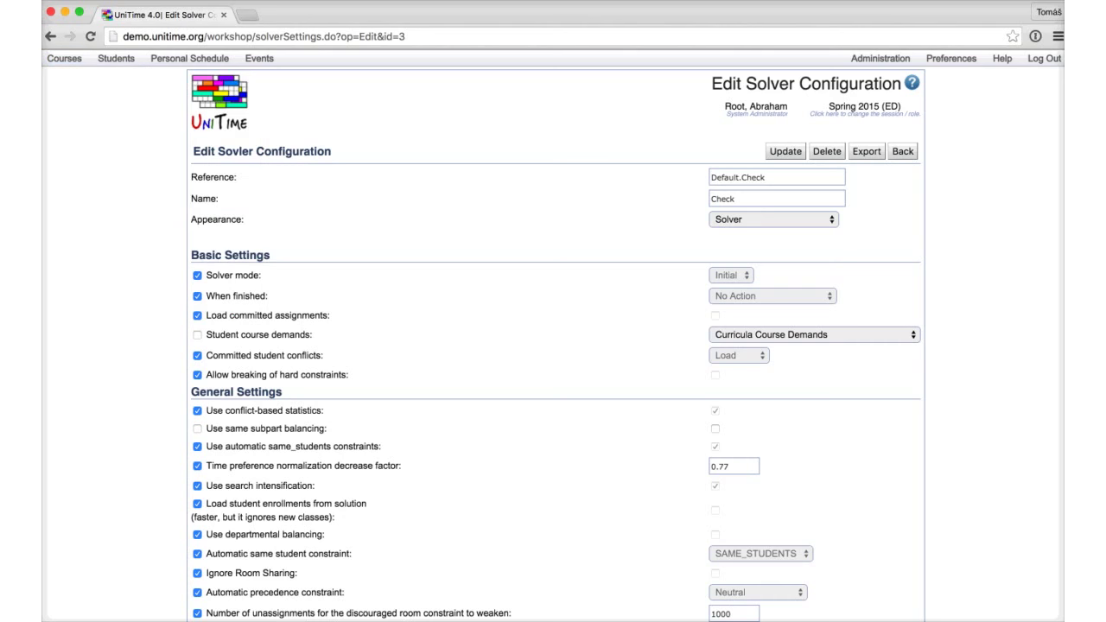
Step: Log out and sign in as the schedule manager using the saved username and password
click(1043, 57)
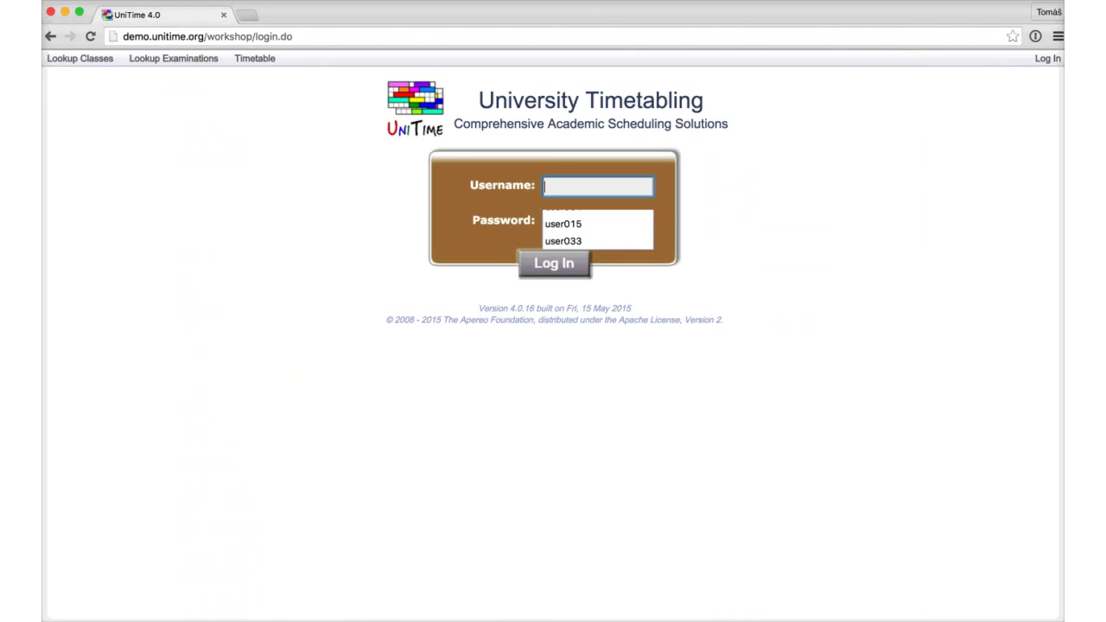
key(Down)
key(Down)
key(Down)
key(Return)
key(Tab)
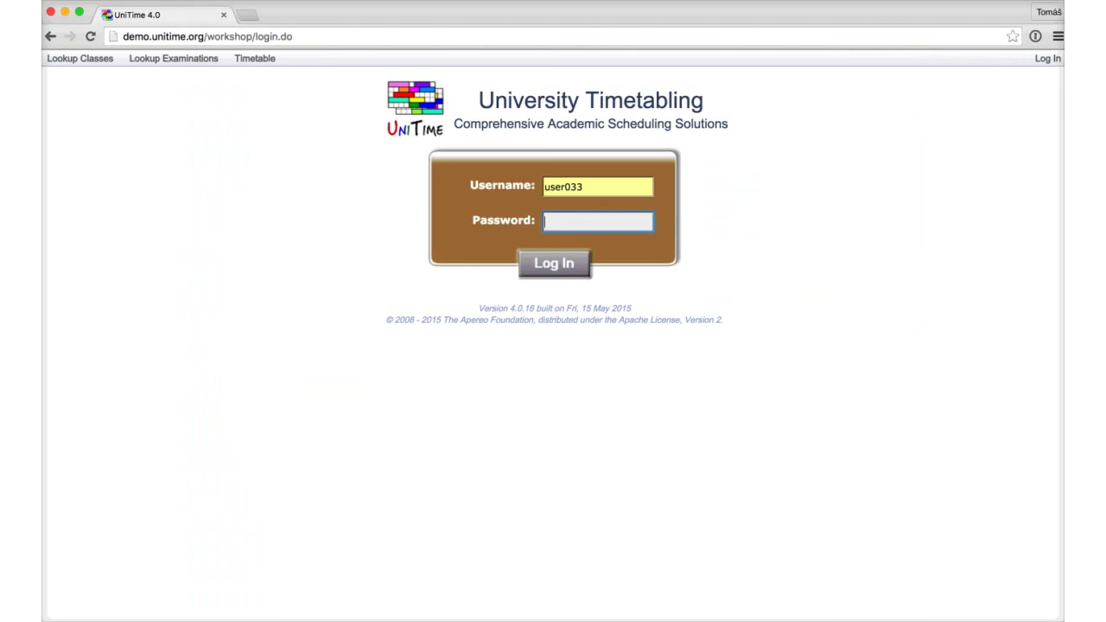
text(pass)
key(Return)
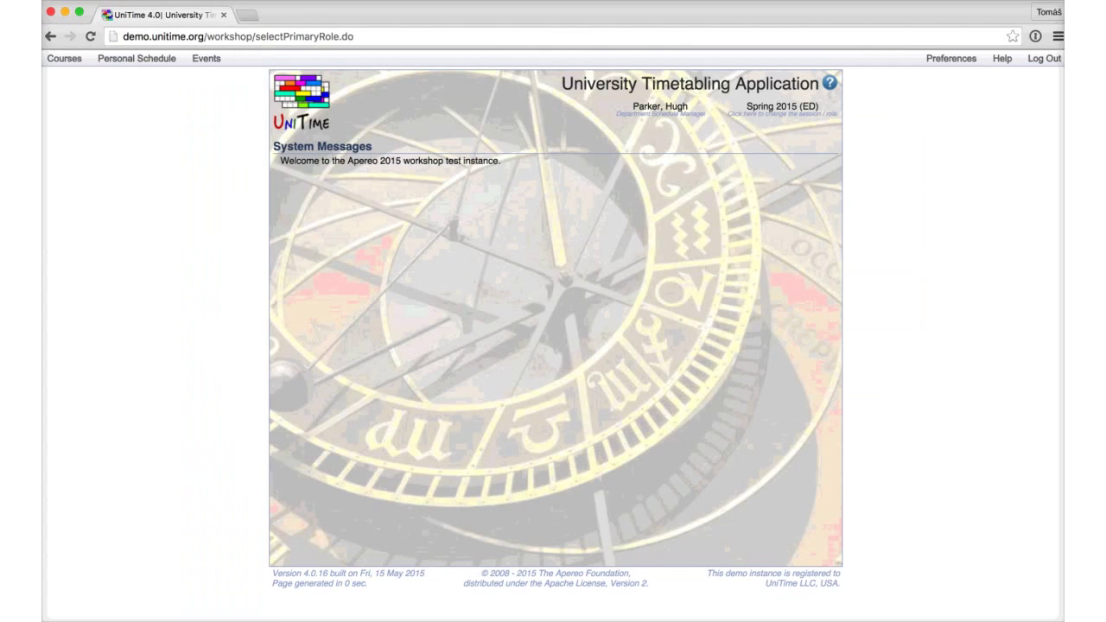
click(64, 58)
mouse_move(68, 78)
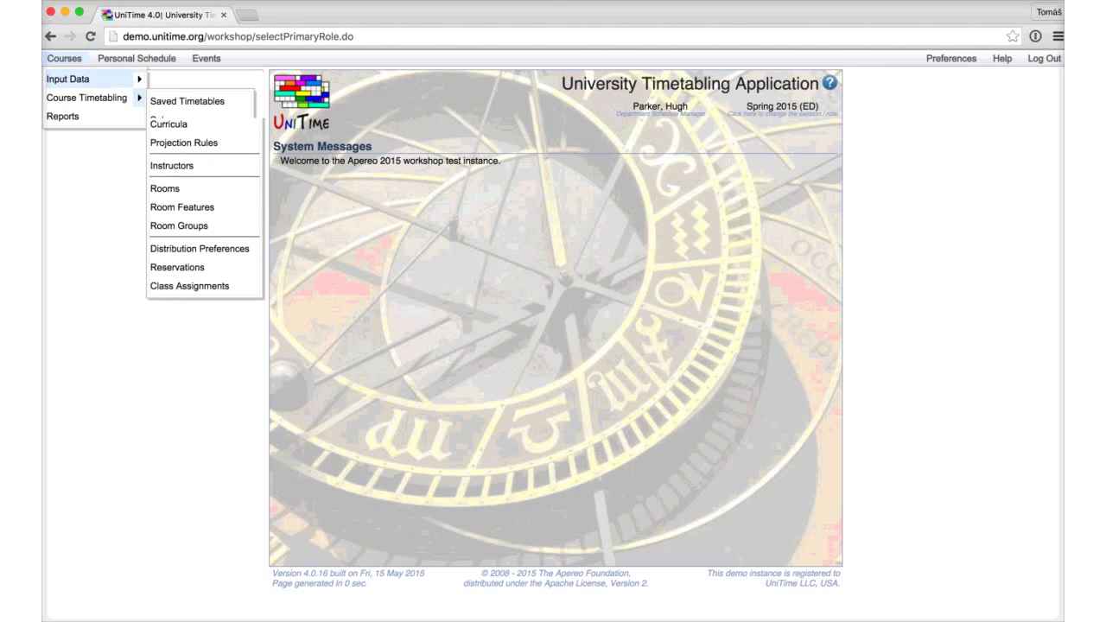
Step: Load Geography into the solver with committed assignments, then go to Instructional Offerings
mouse_move(87, 98)
click(163, 120)
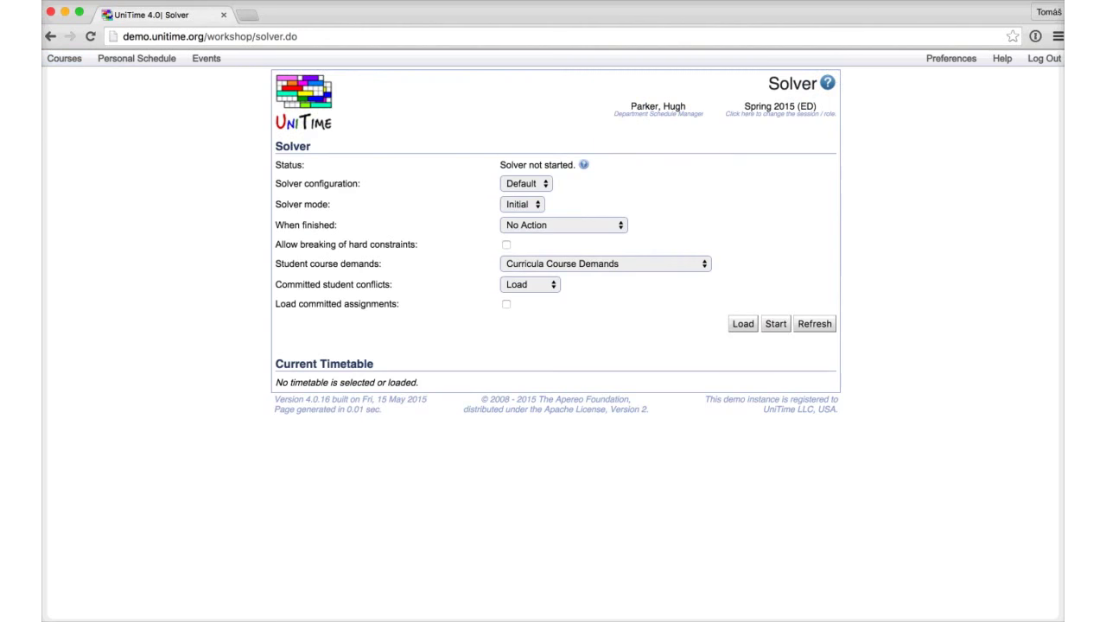
click(505, 304)
click(741, 324)
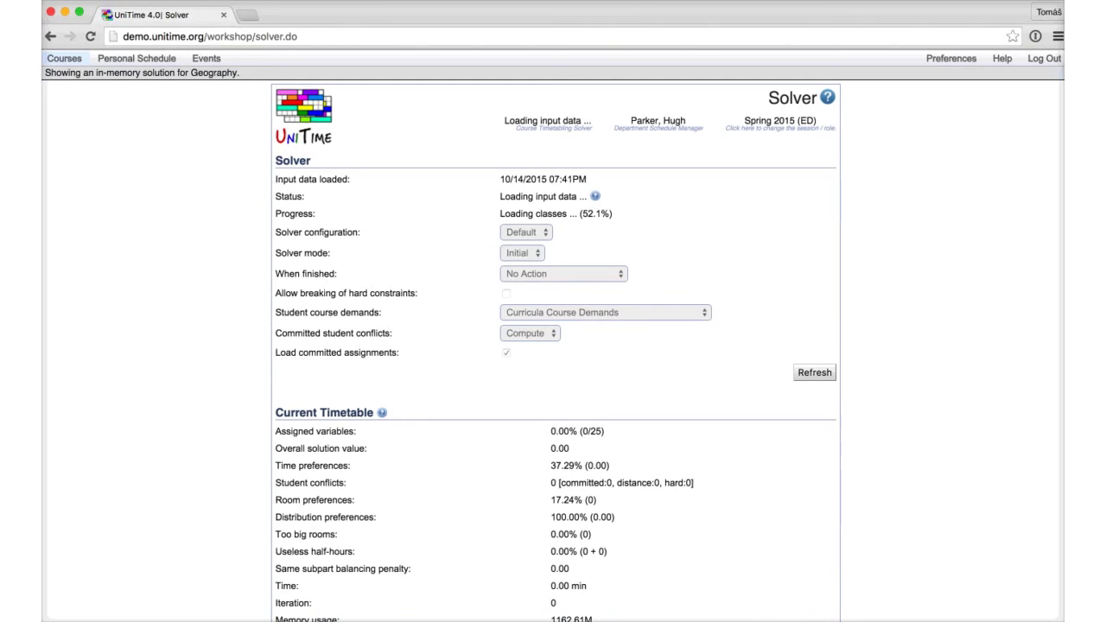
click(64, 58)
click(296, 81)
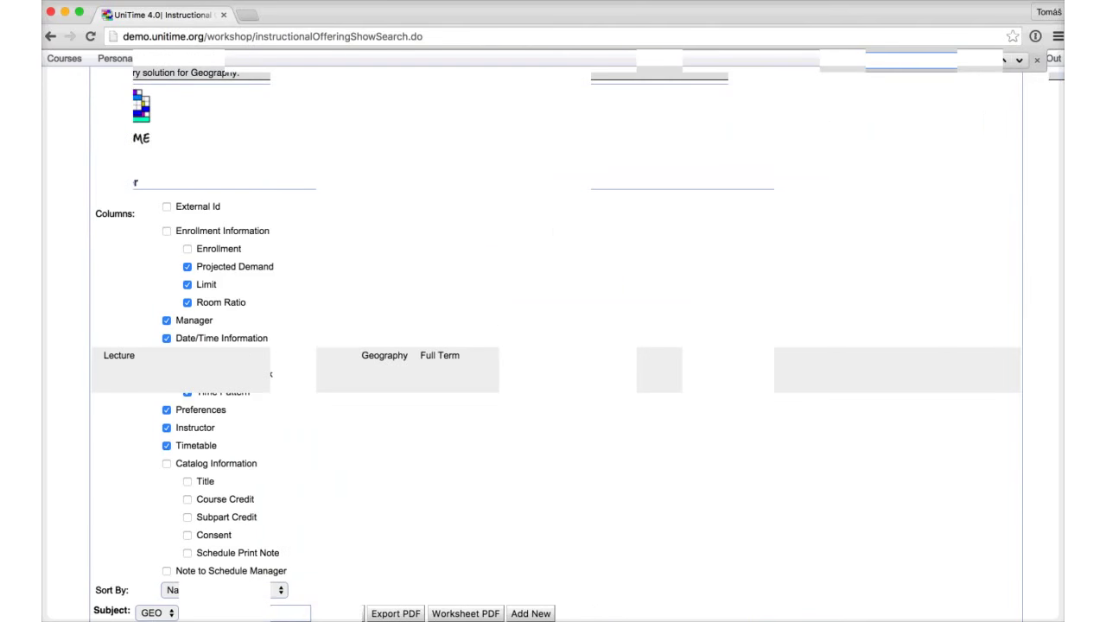
Step: Edit the GEO 999 Lecture subpart so its required times fall on Tuesday
key(super+f)
text(999)
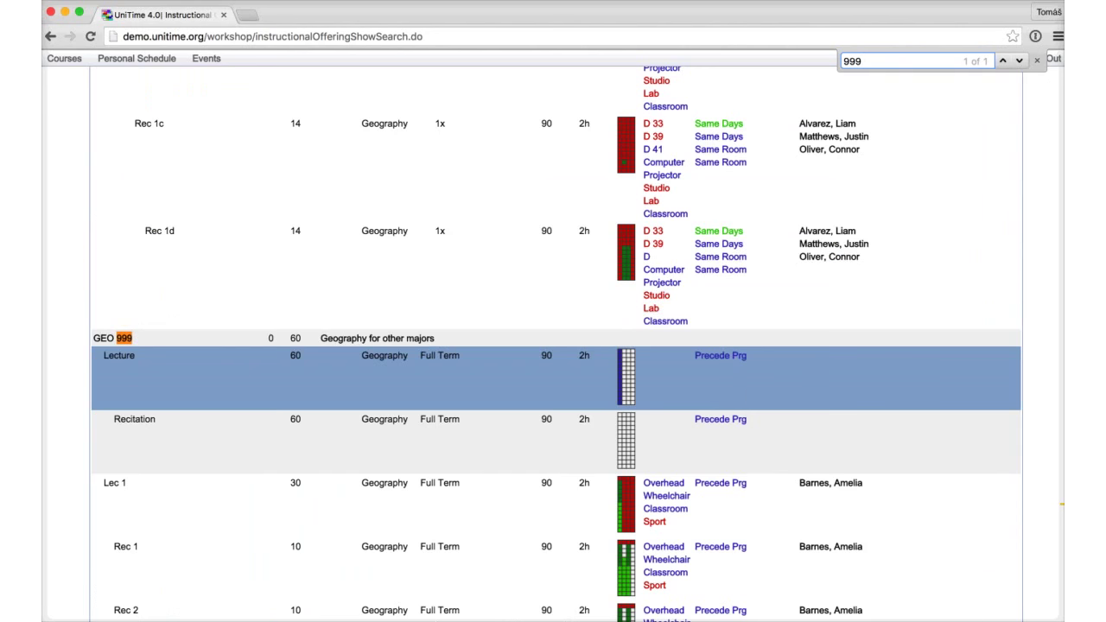
click(544, 378)
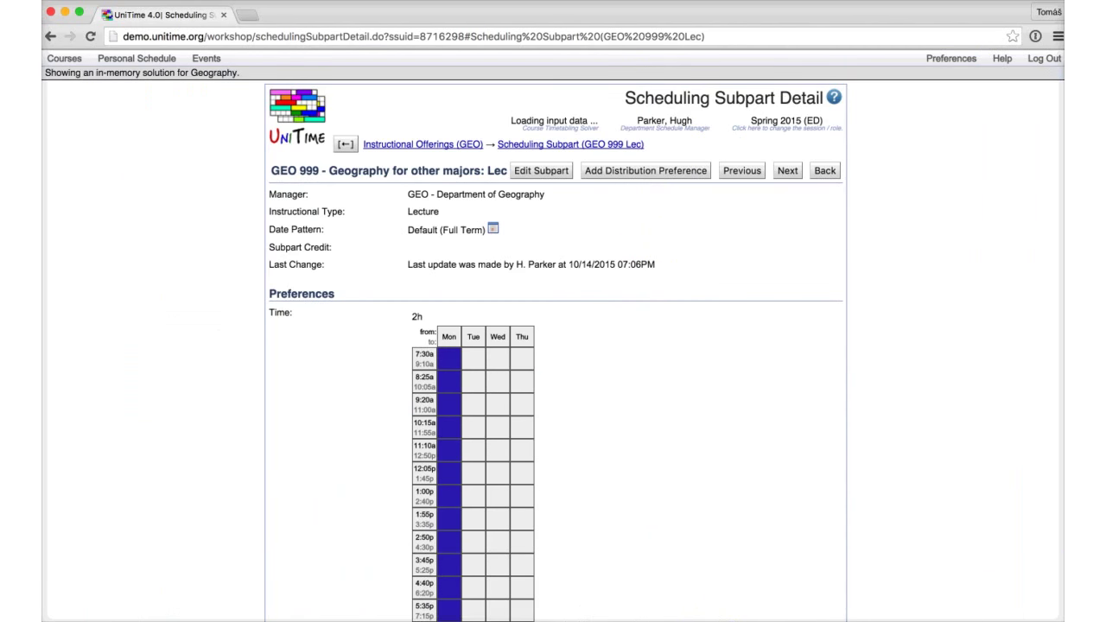
key(alt+e)
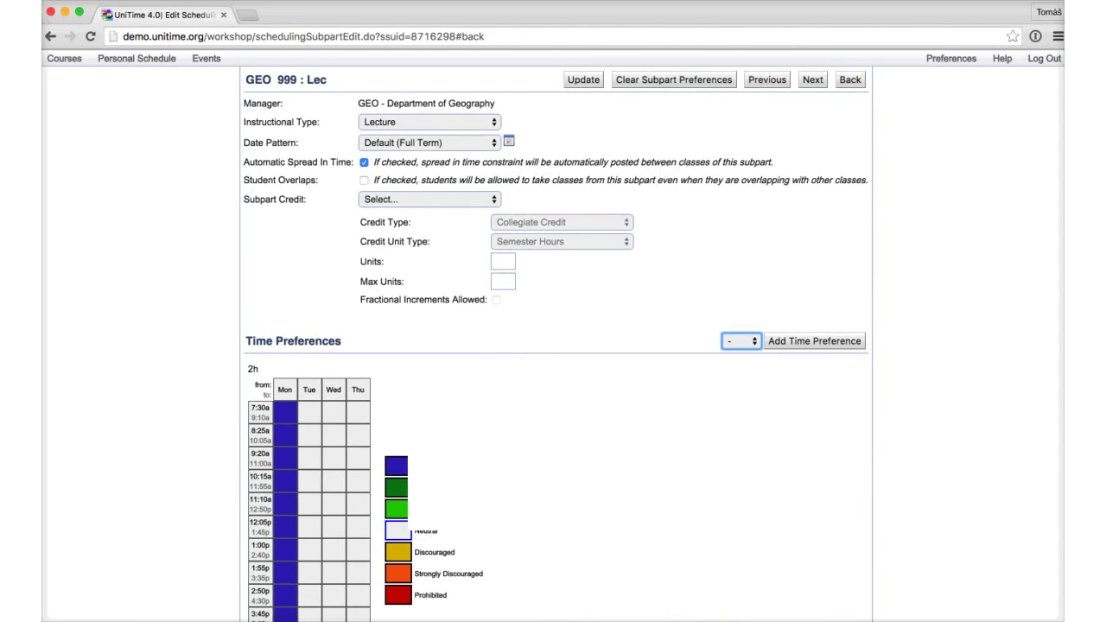
click(443, 564)
key(Return)
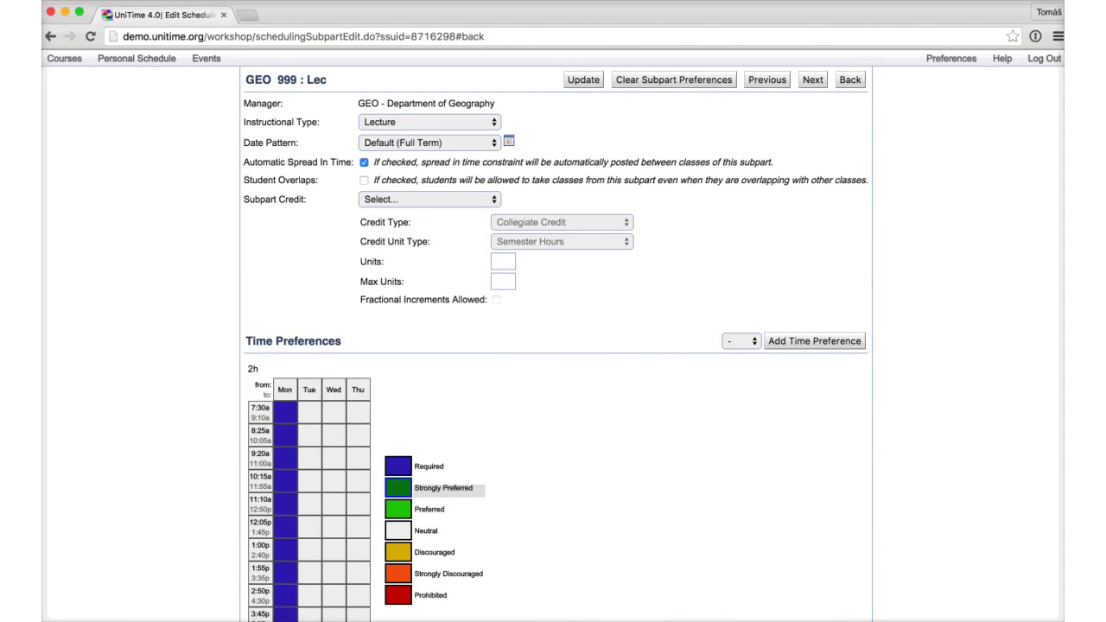
click(309, 389)
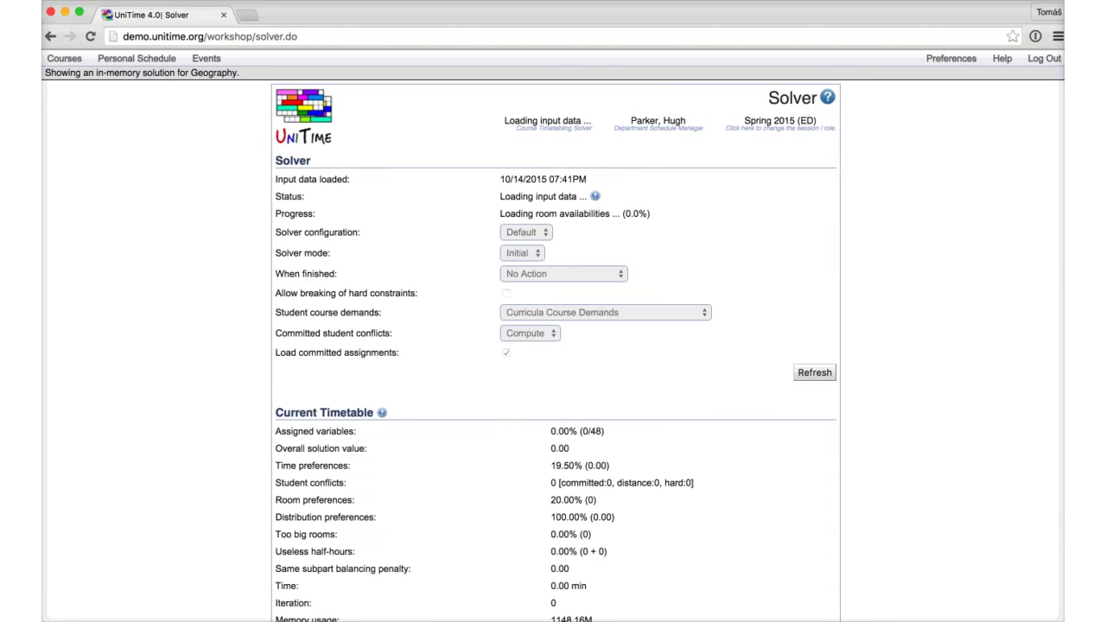
Step: Watch the Solver page status while the Geography input data reloads
mouse_move(548, 121)
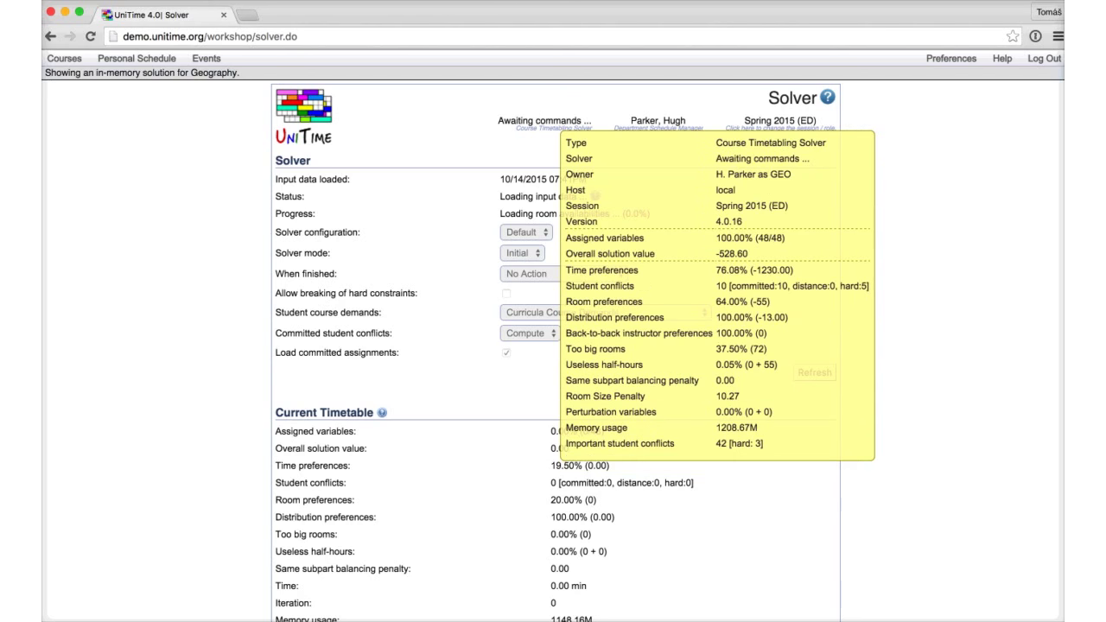
scroll(552, 345, down, 2)
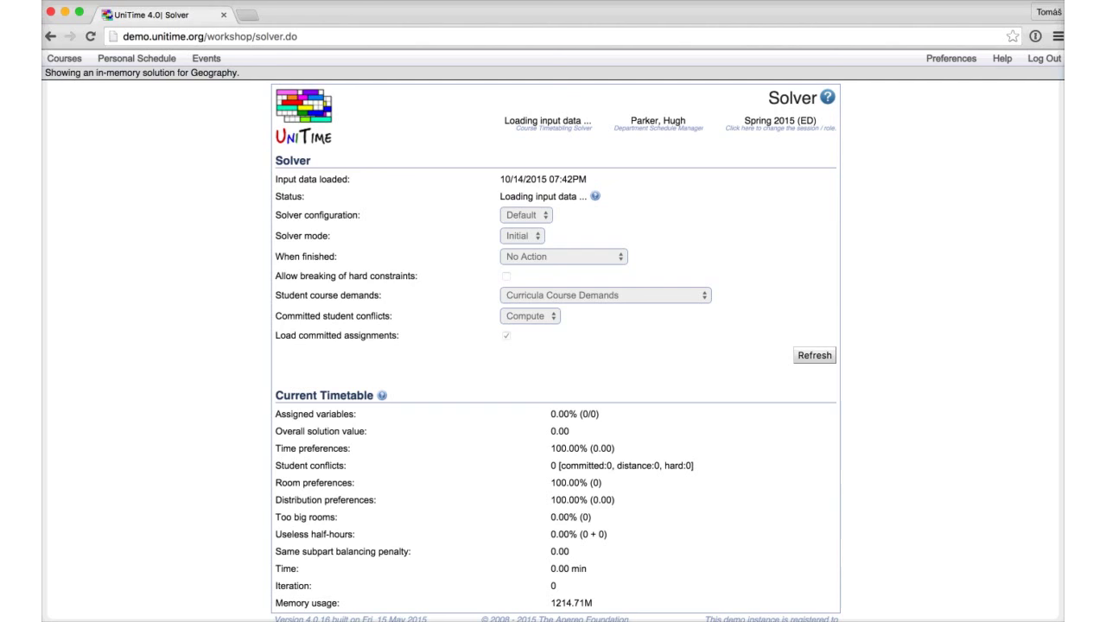
Step: Wait for loading to reach 46/48 assigned and highlight the two GEO 999 unassigned warnings
mouse_move(594, 196)
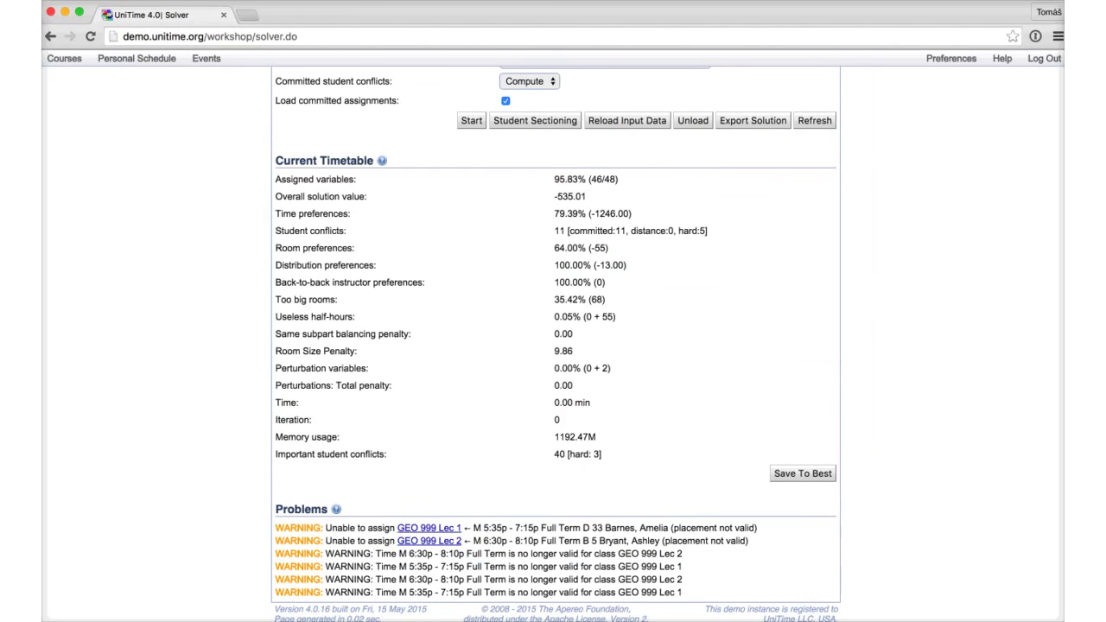
drag(282, 528, 700, 540)
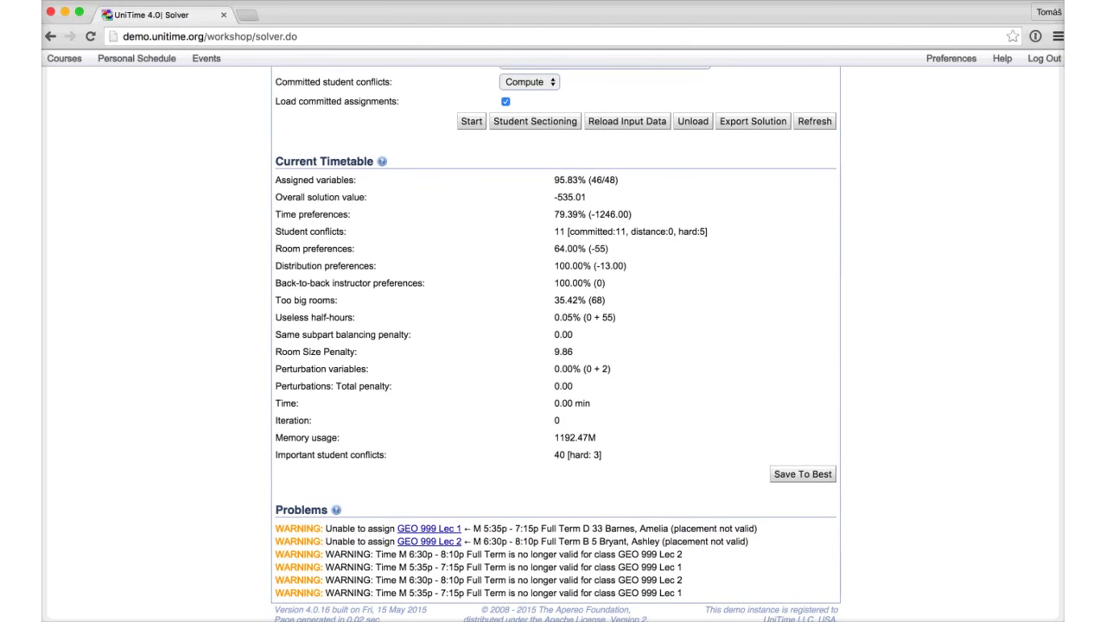
click(64, 58)
mouse_move(87, 98)
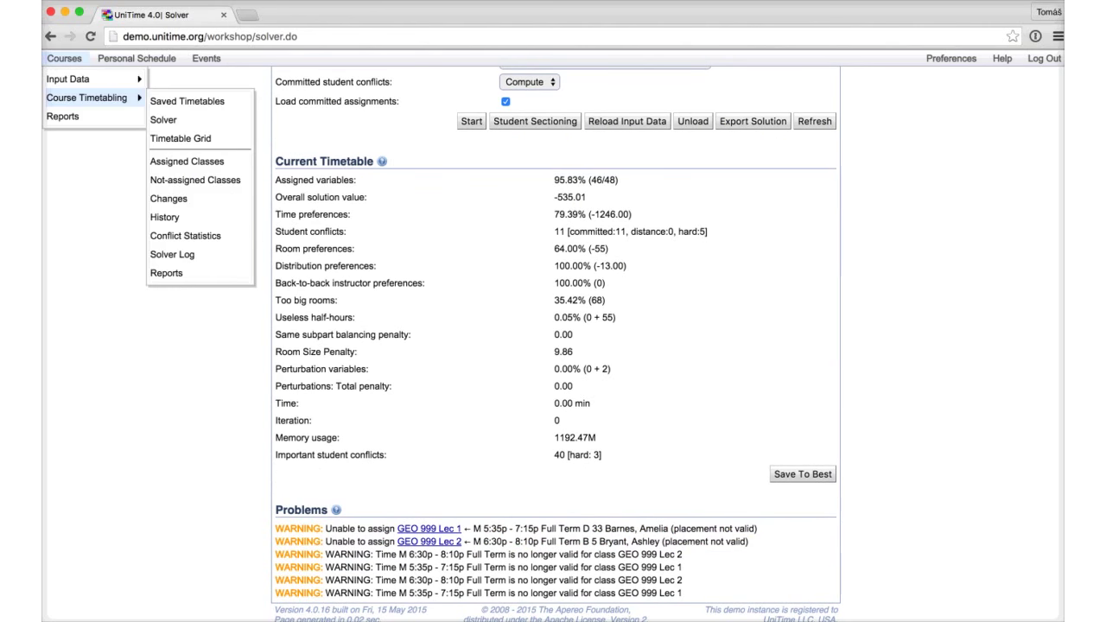
Step: From Not-Assigned Classes, assign GEO 999 Lec 1 to room D 24 via its suggestions
click(195, 180)
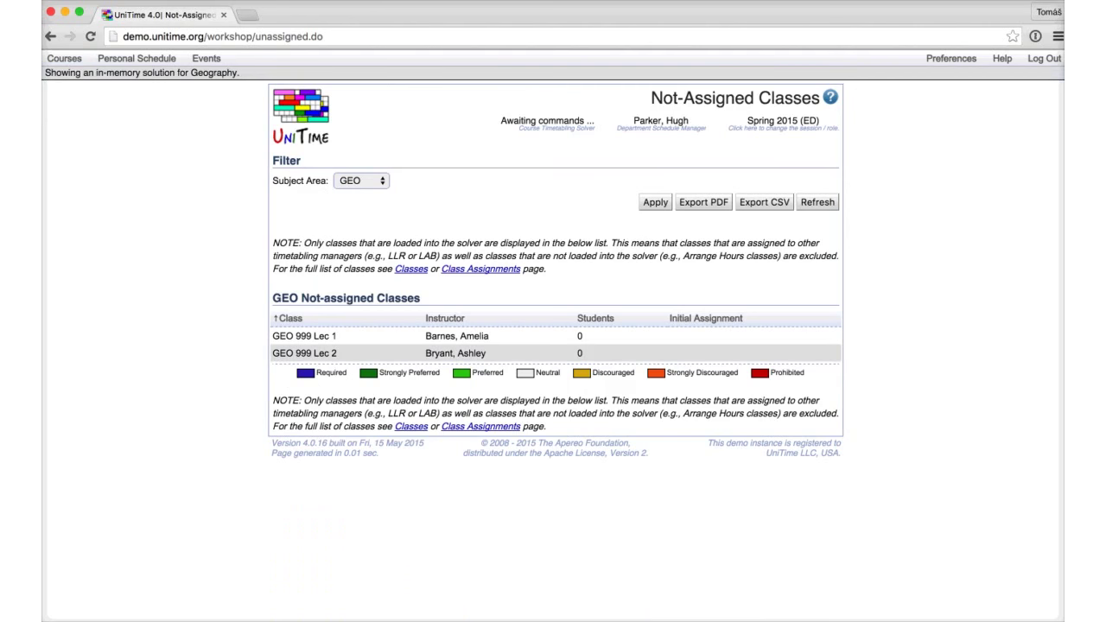
click(304, 336)
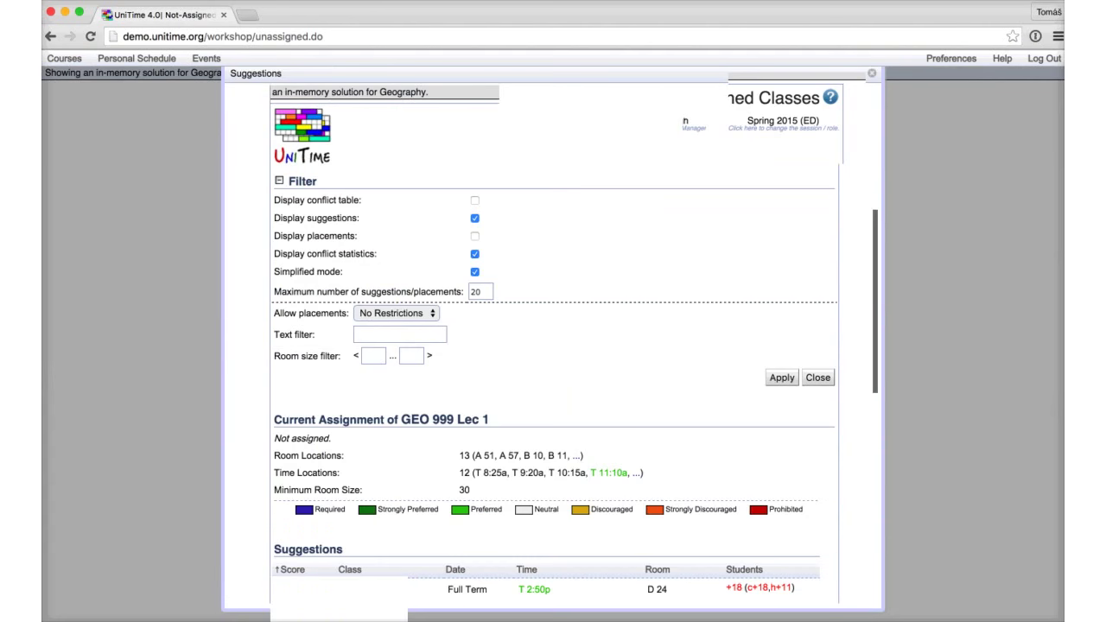
scroll(304, 336, down, 3)
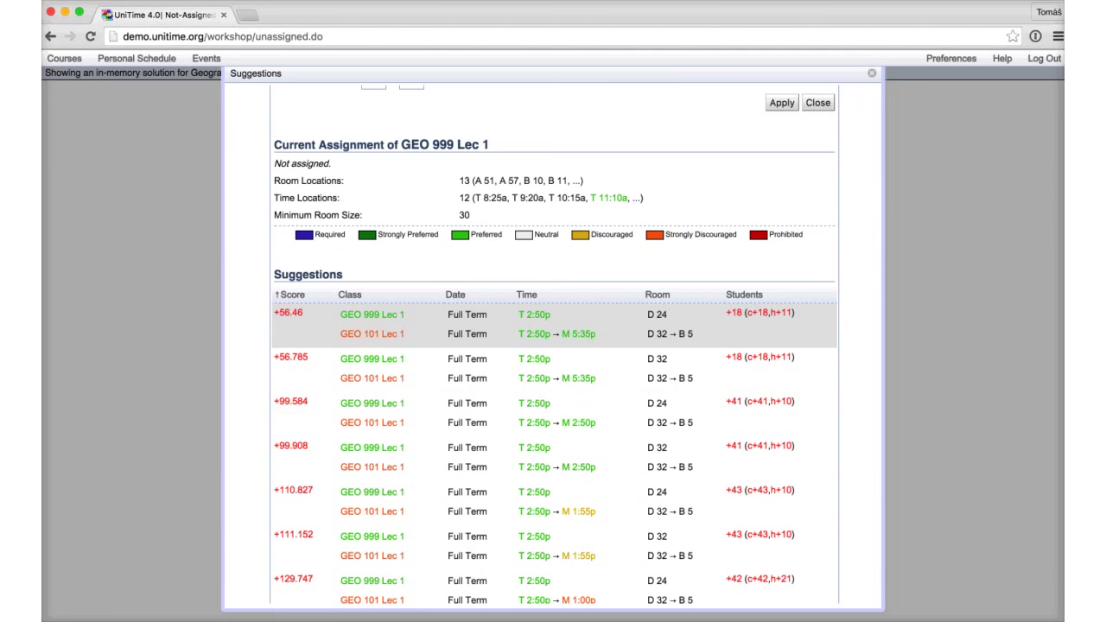
scroll(553, 346, up, 1)
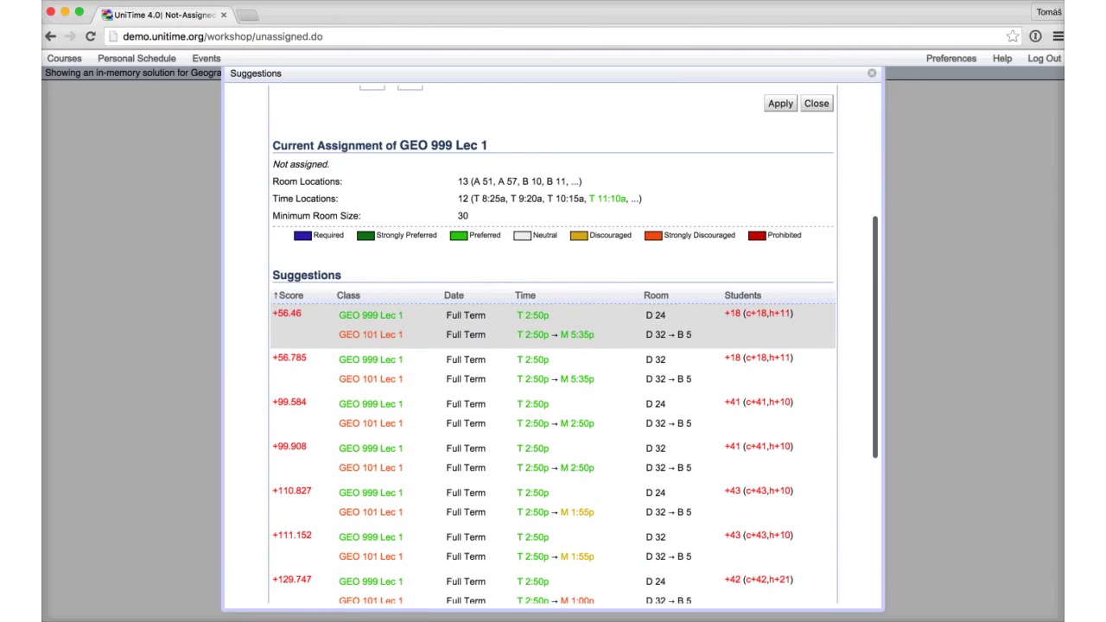
scroll(553, 345, up, 1)
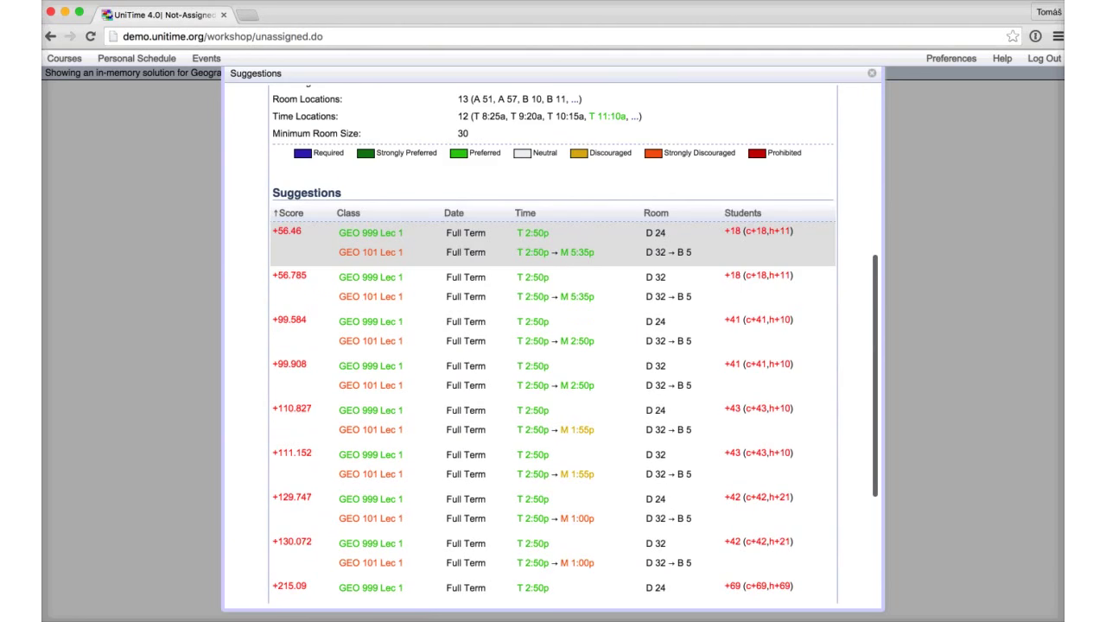
scroll(553, 345, down, 5)
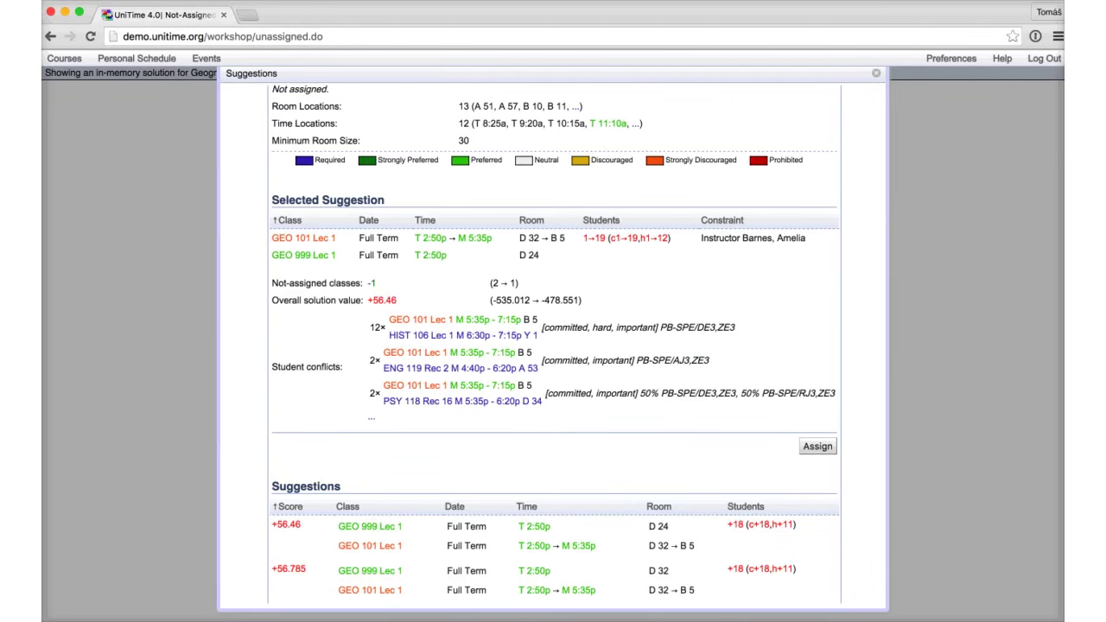
click(817, 446)
Step: Assign GEO 999 Lec 2 to Tuesday 4:40p in D 34 using the best suggestion
click(304, 336)
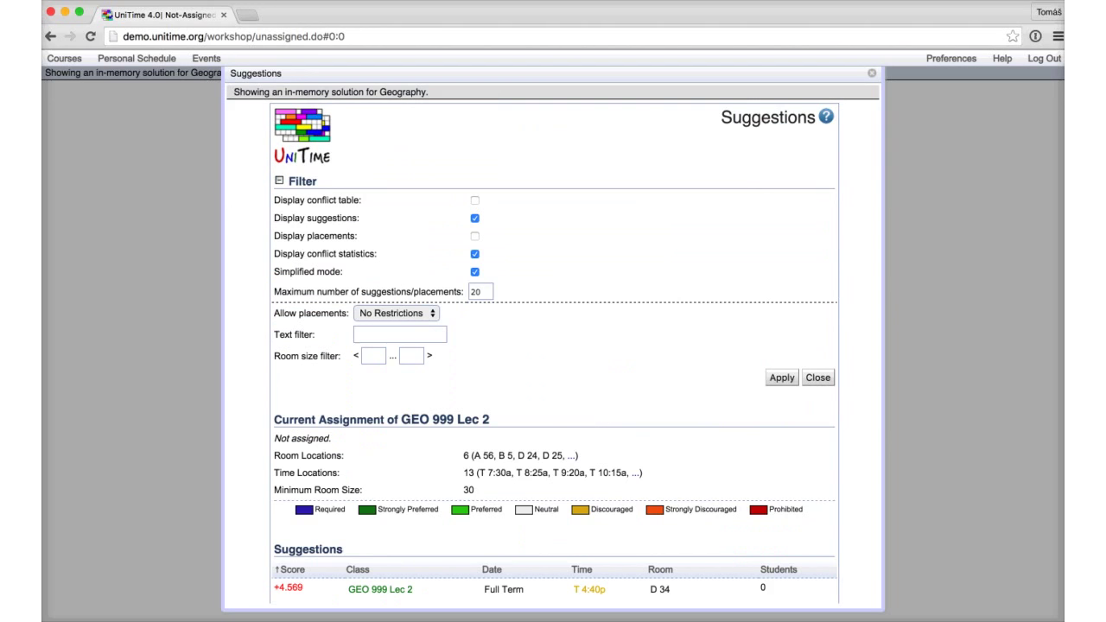
scroll(552, 345, down, 4)
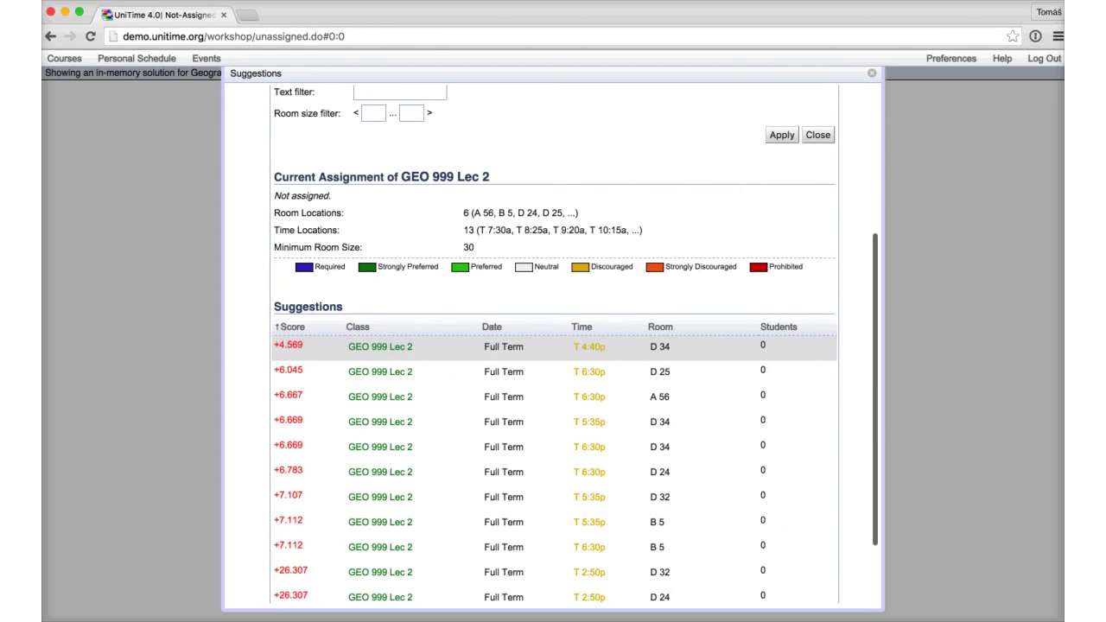
click(380, 346)
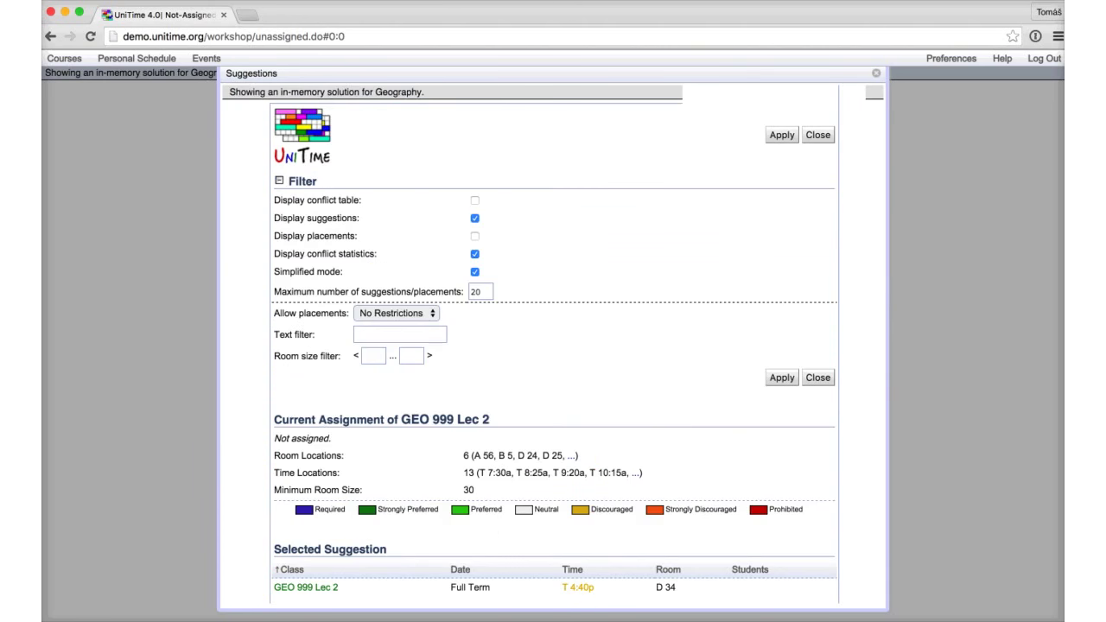
scroll(553, 346, down, 5)
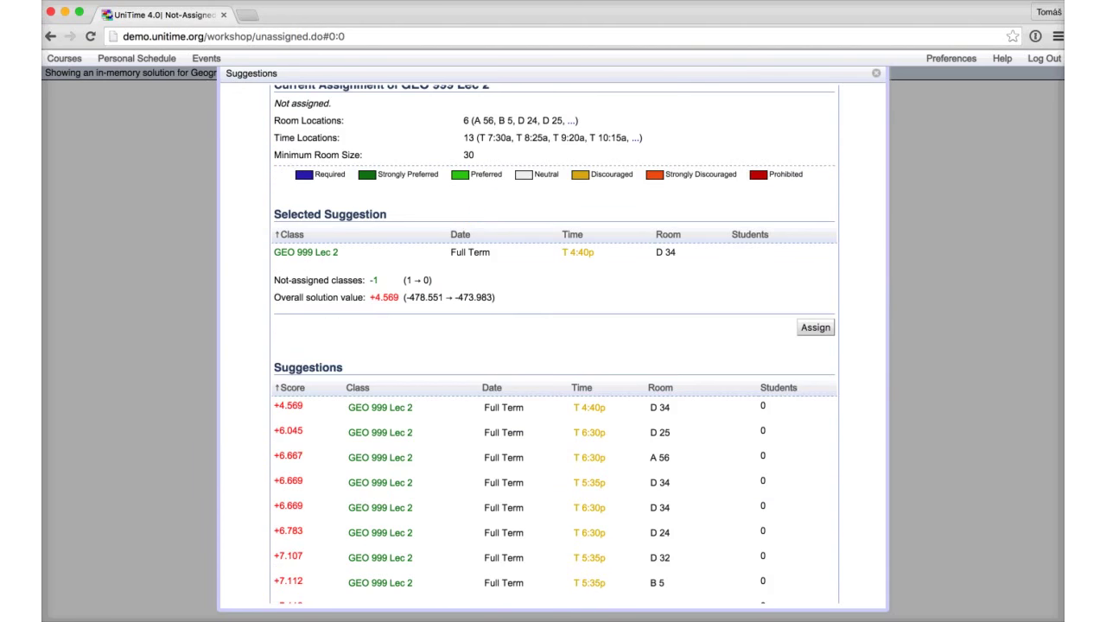
click(814, 327)
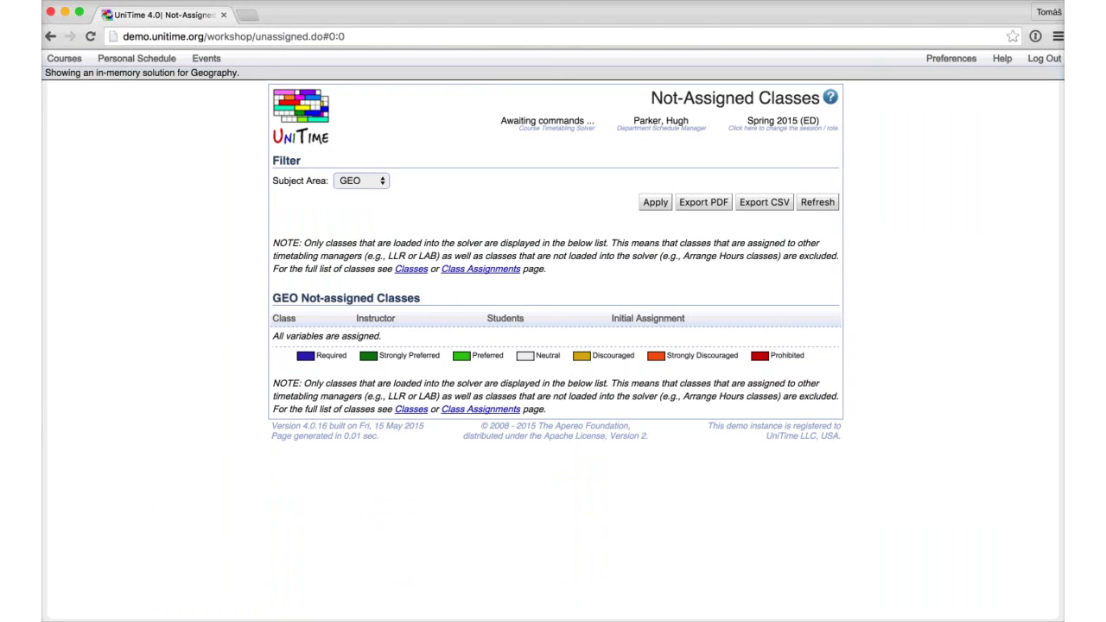
Step: Show the Assigned Classes list for the loaded Geography solution
click(64, 58)
mouse_move(86, 98)
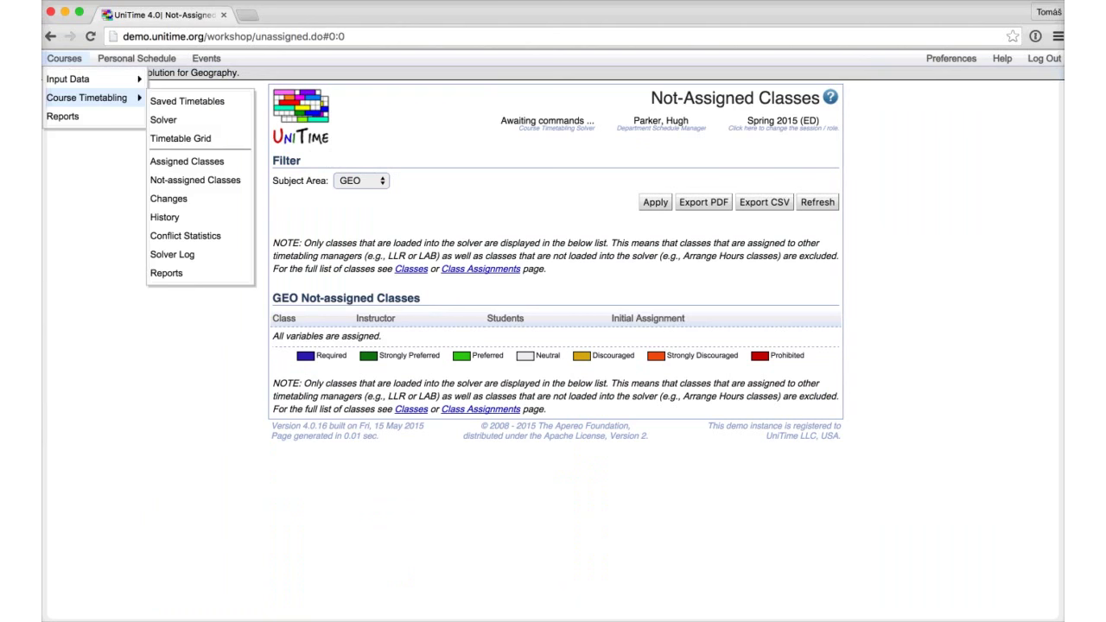
click(187, 161)
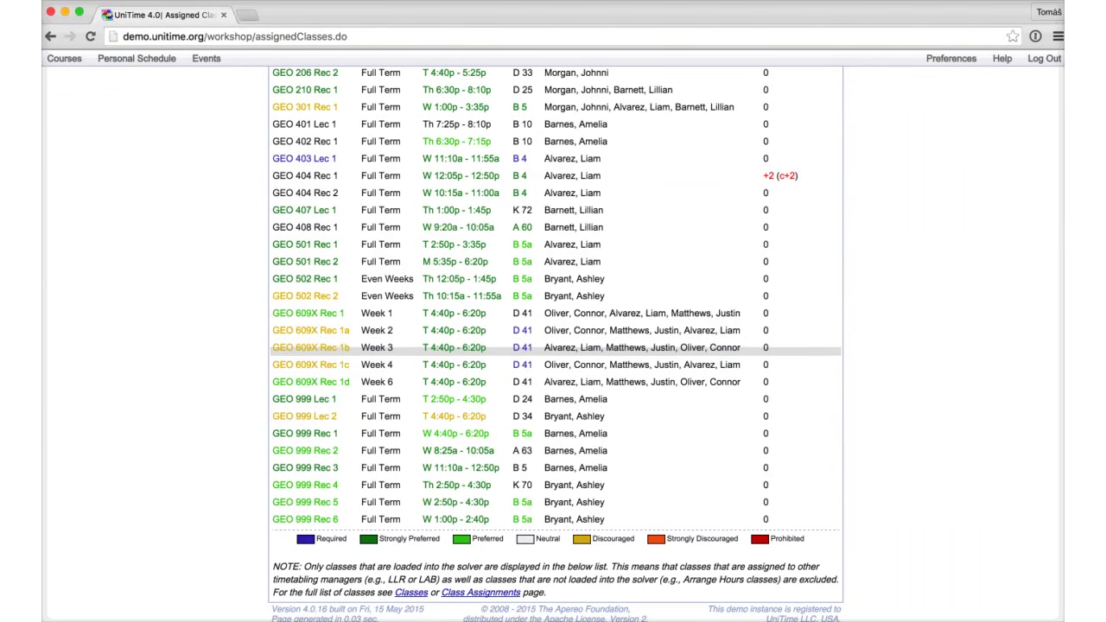
Step: List class changes compared with the Initial Solution, then bring up the Saved Timetables page
click(64, 58)
mouse_move(86, 97)
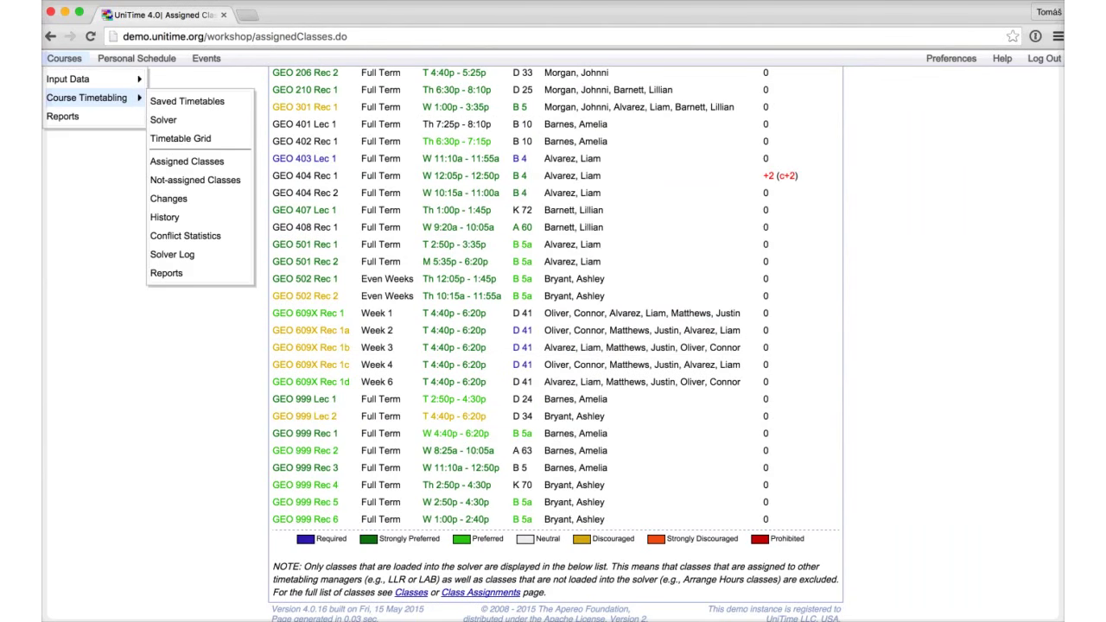
click(168, 197)
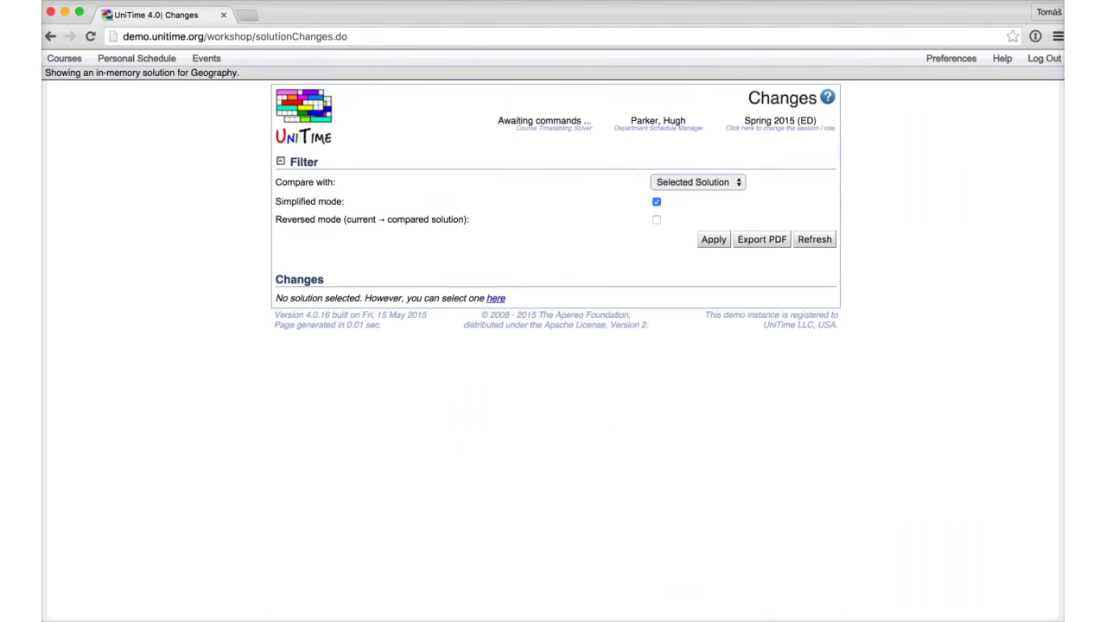
click(697, 181)
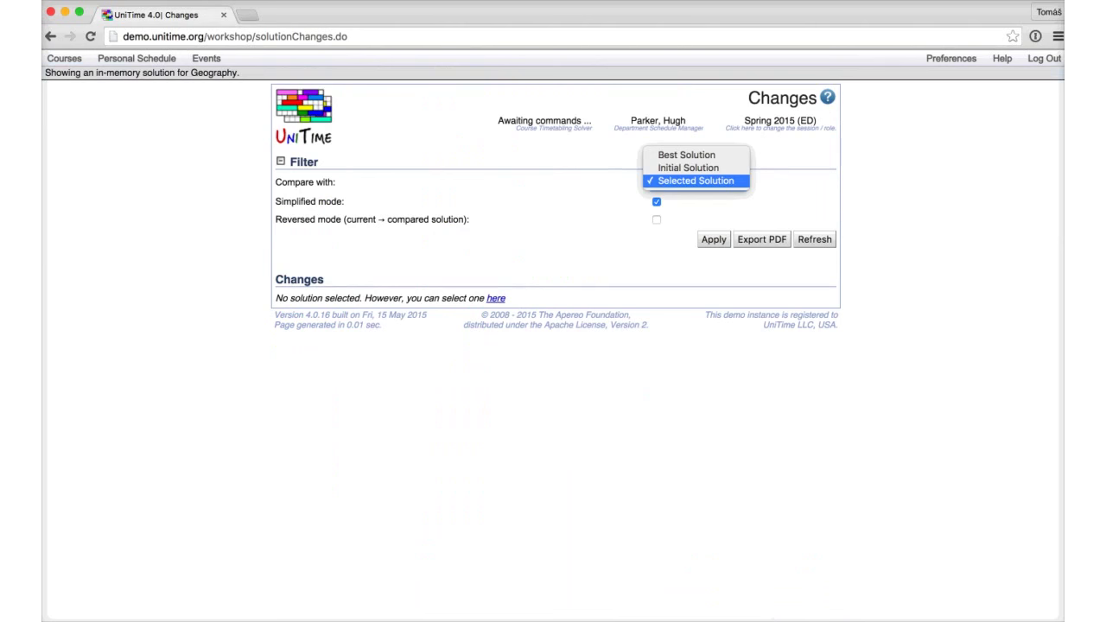
key(Up)
key(Return)
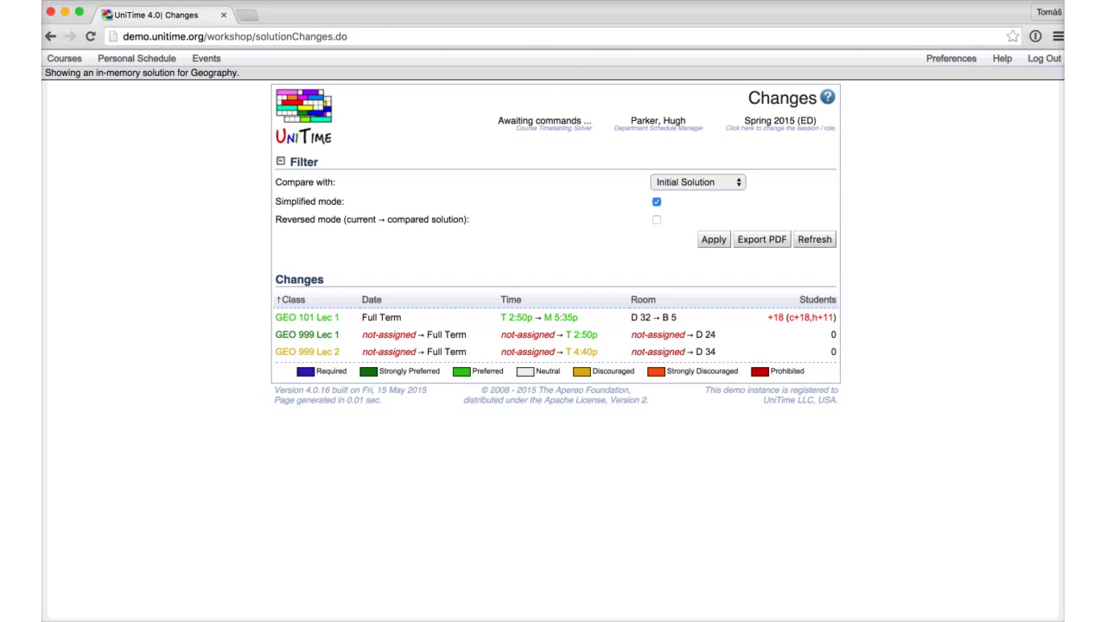
click(64, 58)
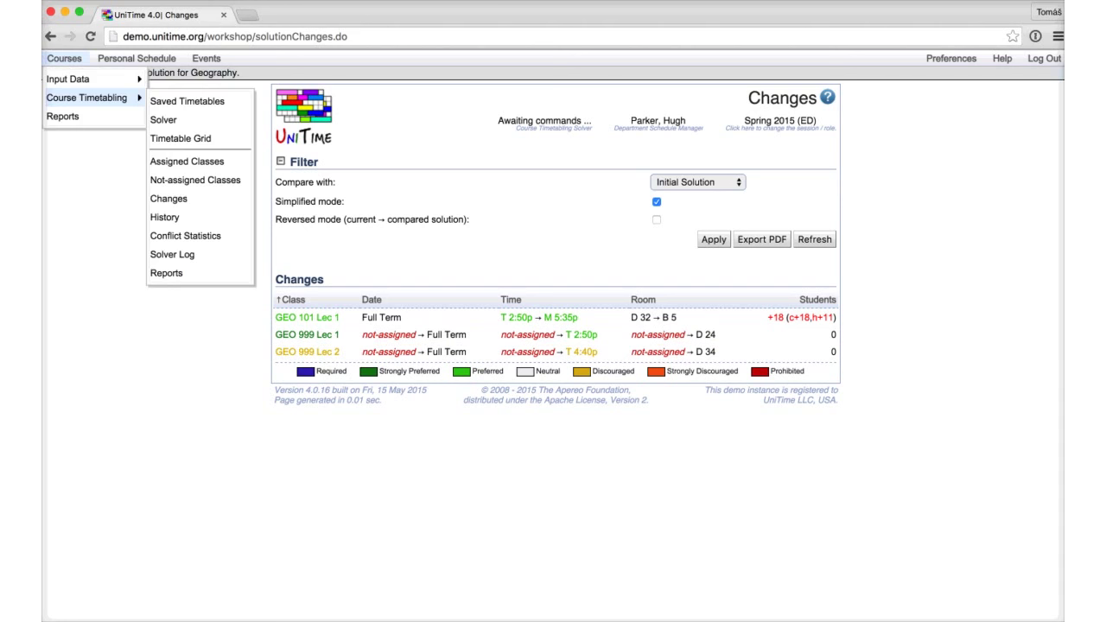
click(187, 101)
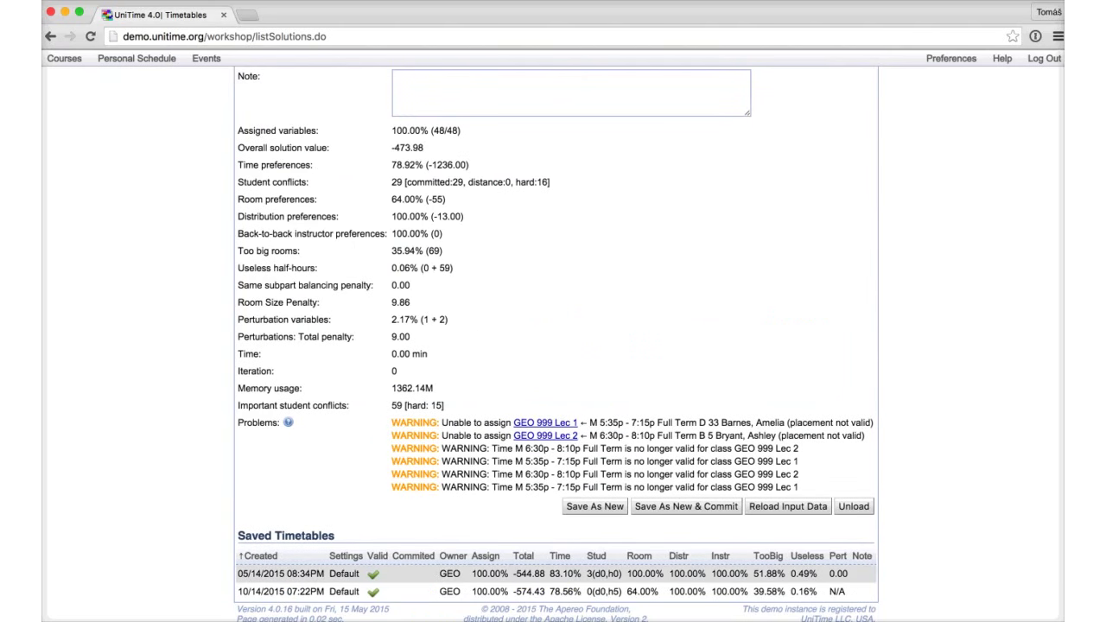
Step: Select the second saved timetable and view Changes with Compare with set to Selected Solution
click(450, 591)
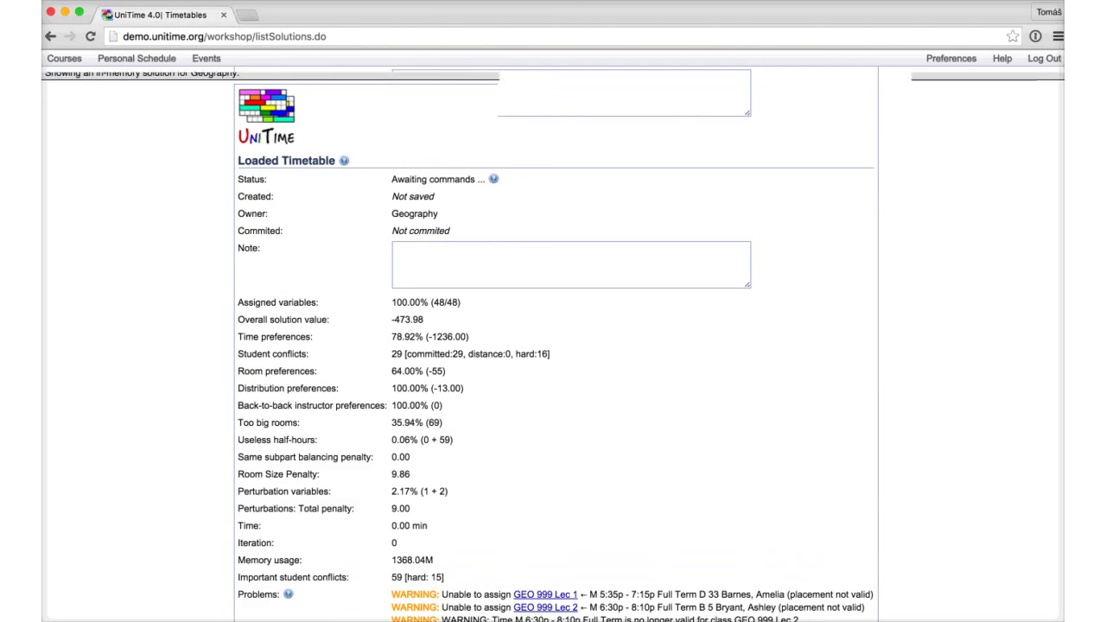
mouse_move(87, 98)
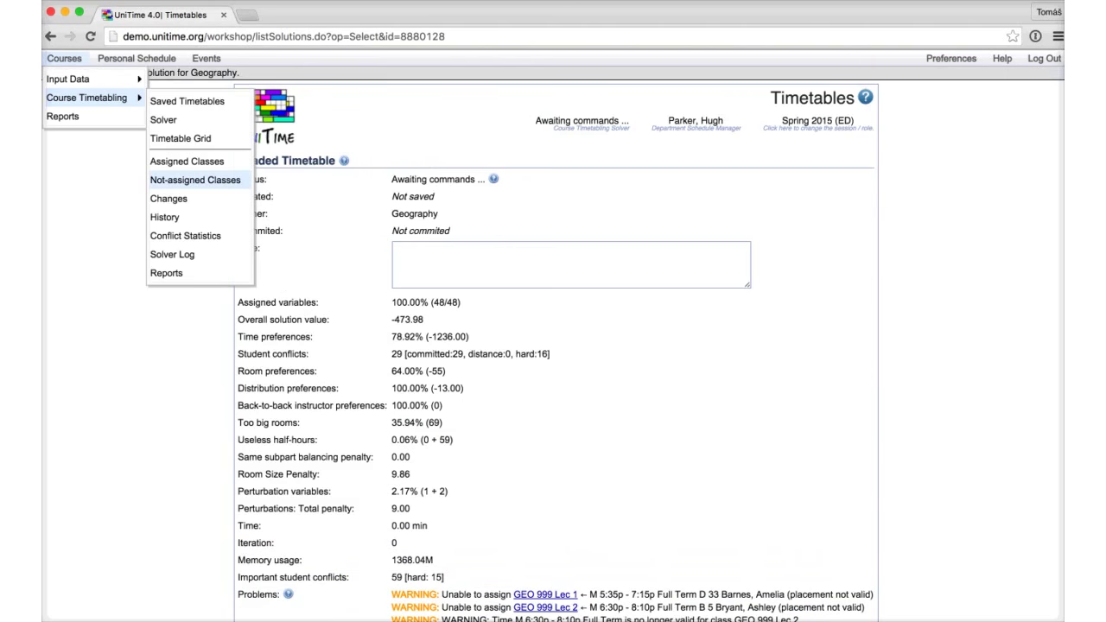
click(169, 198)
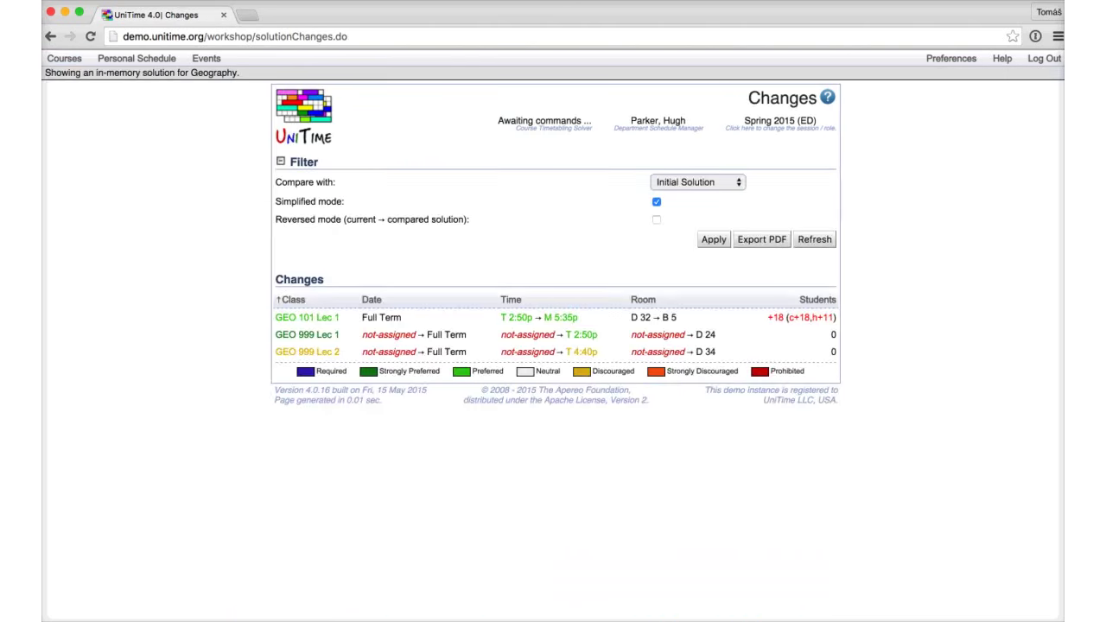
click(697, 181)
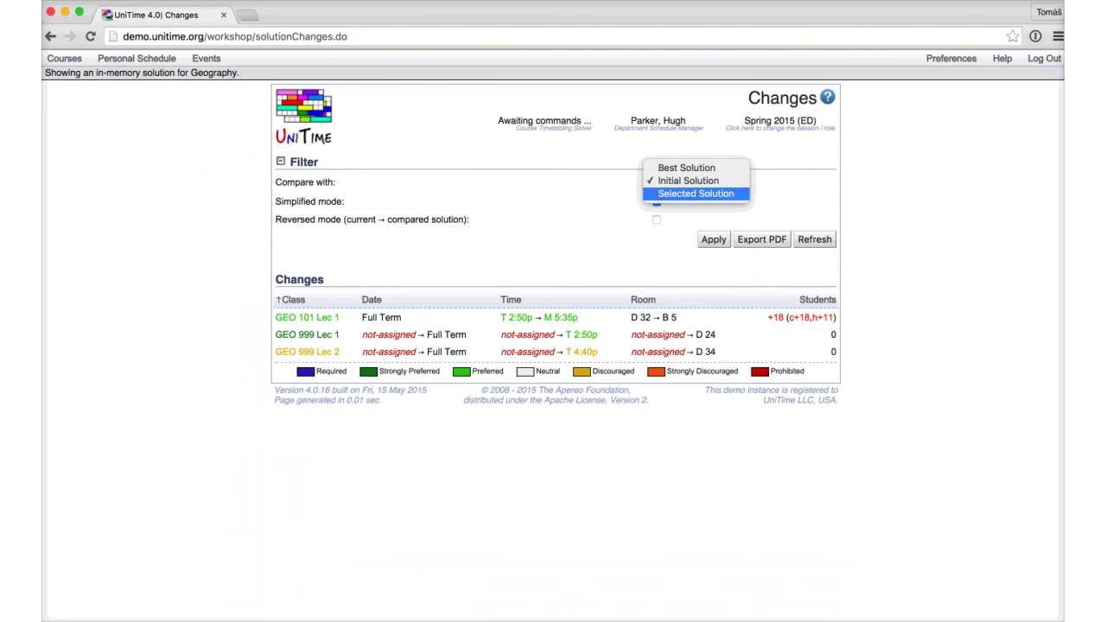
key(Return)
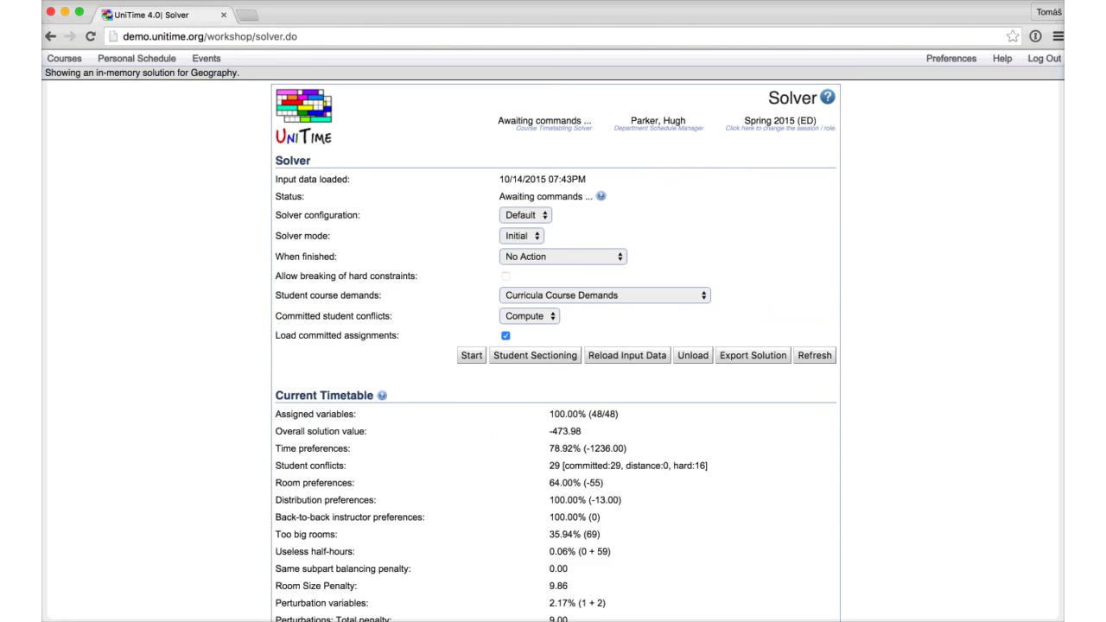
Step: Log out and sign back in with the administrator account and its password
click(1043, 58)
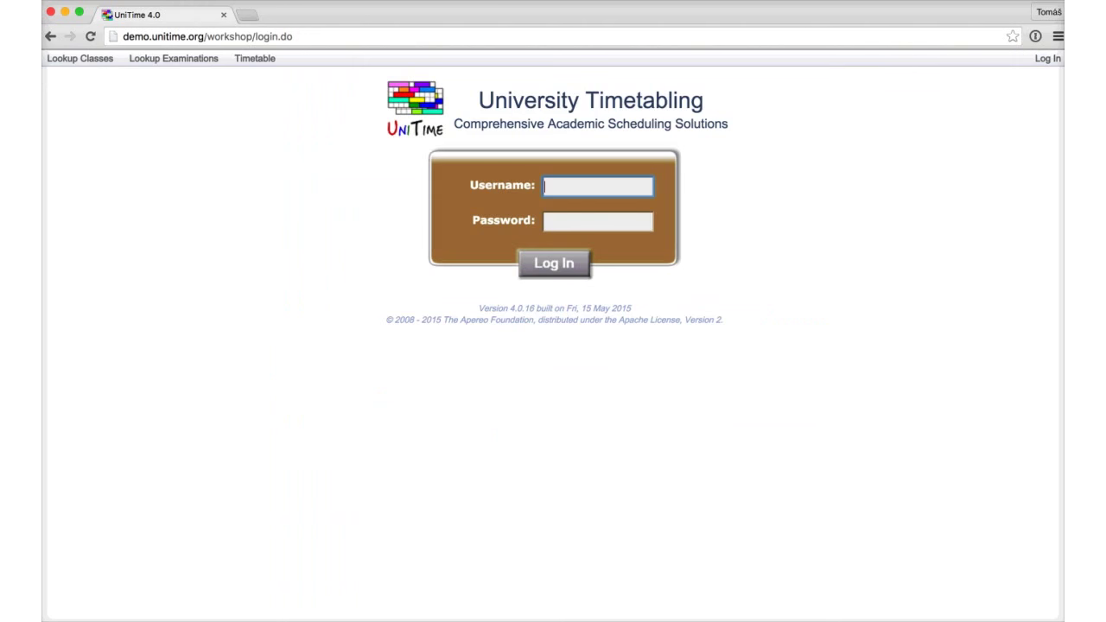
text(admin)
key(Tab)
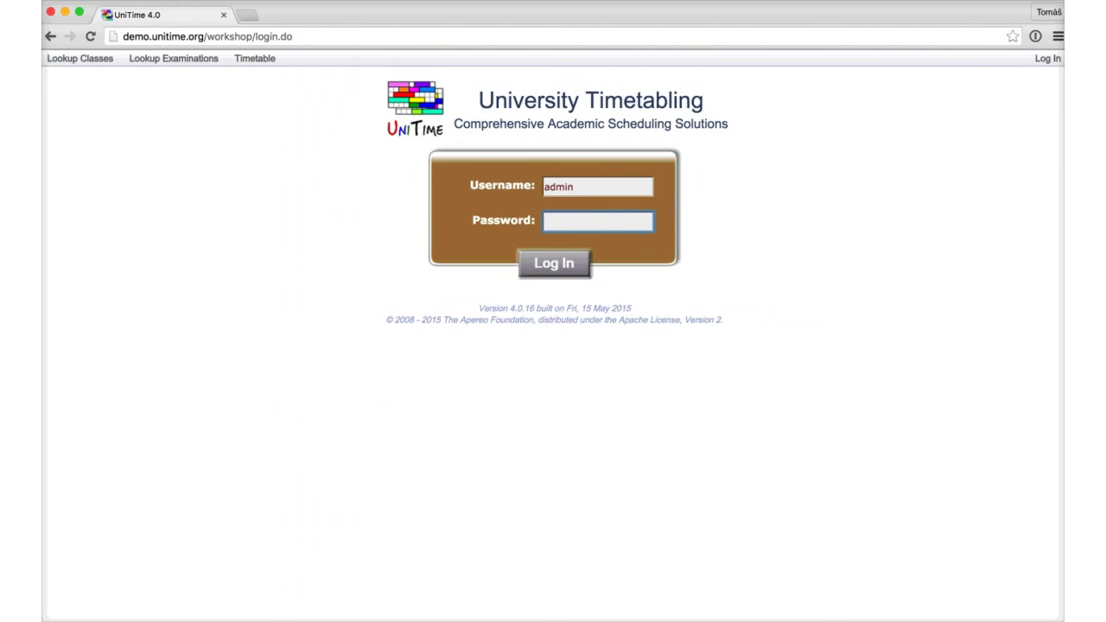
text(admin)
key(Return)
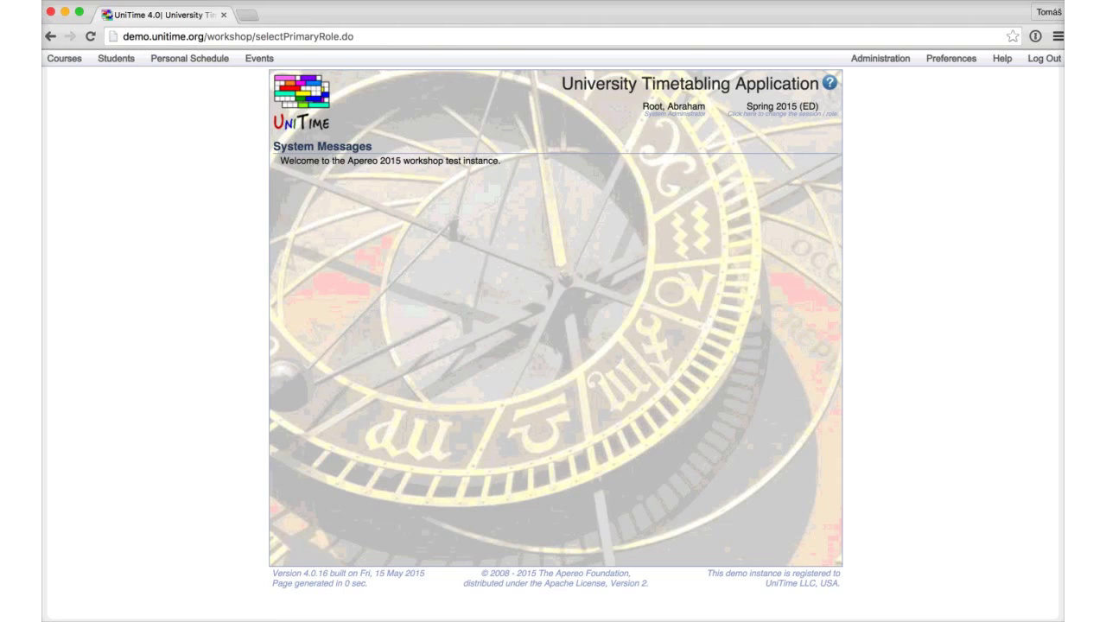
Step: Log out of the administrator account and sign in as the department schedule manager
click(880, 58)
mouse_move(865, 153)
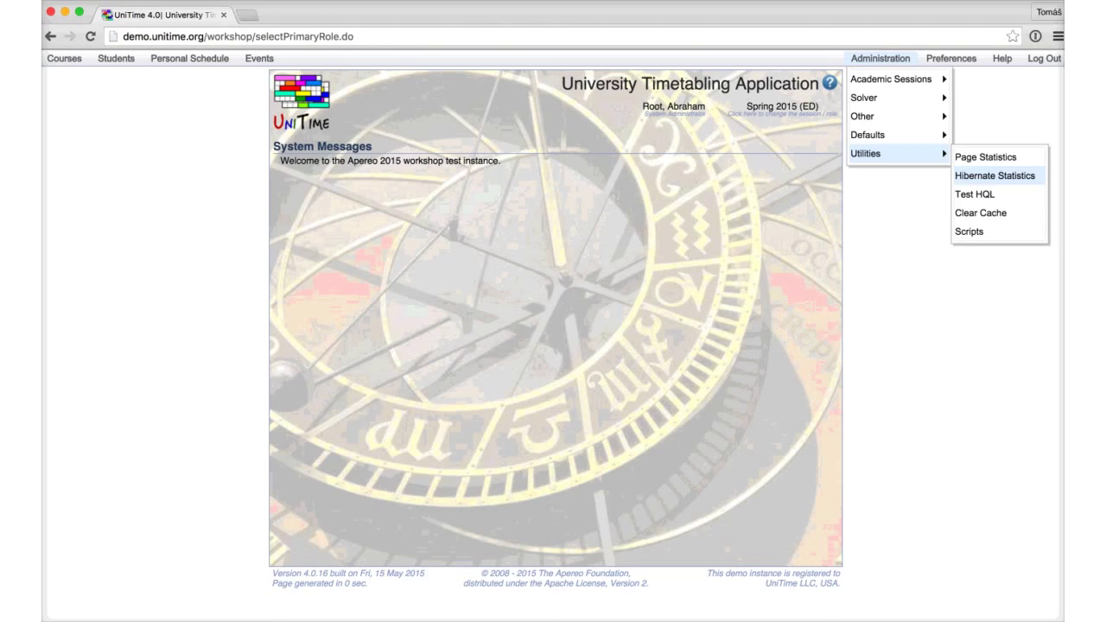
click(1044, 58)
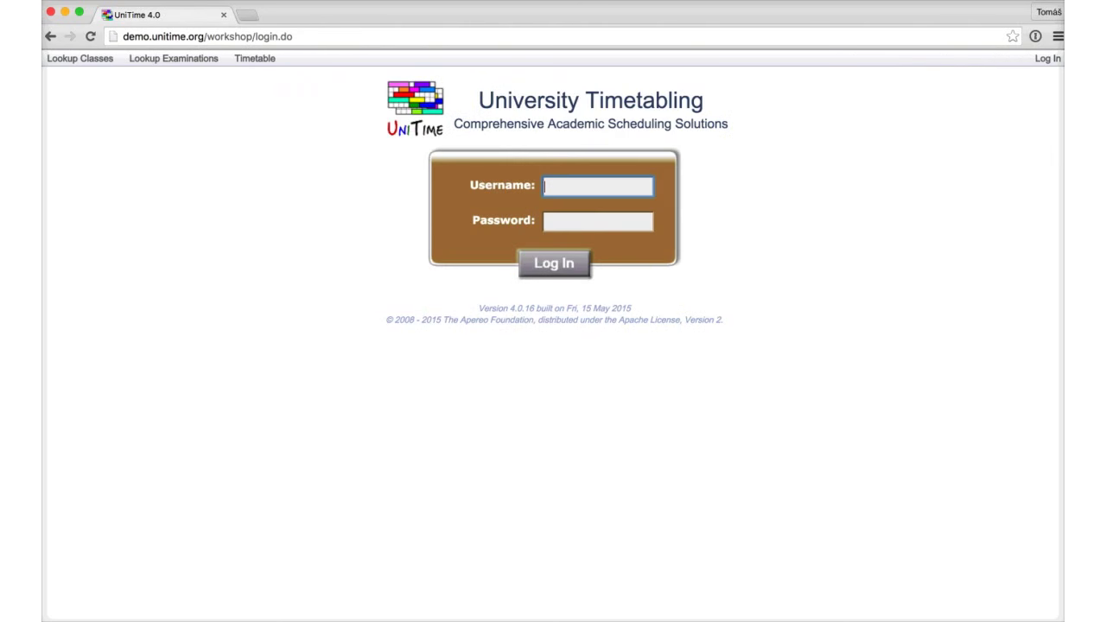
text(user)
key(Down)
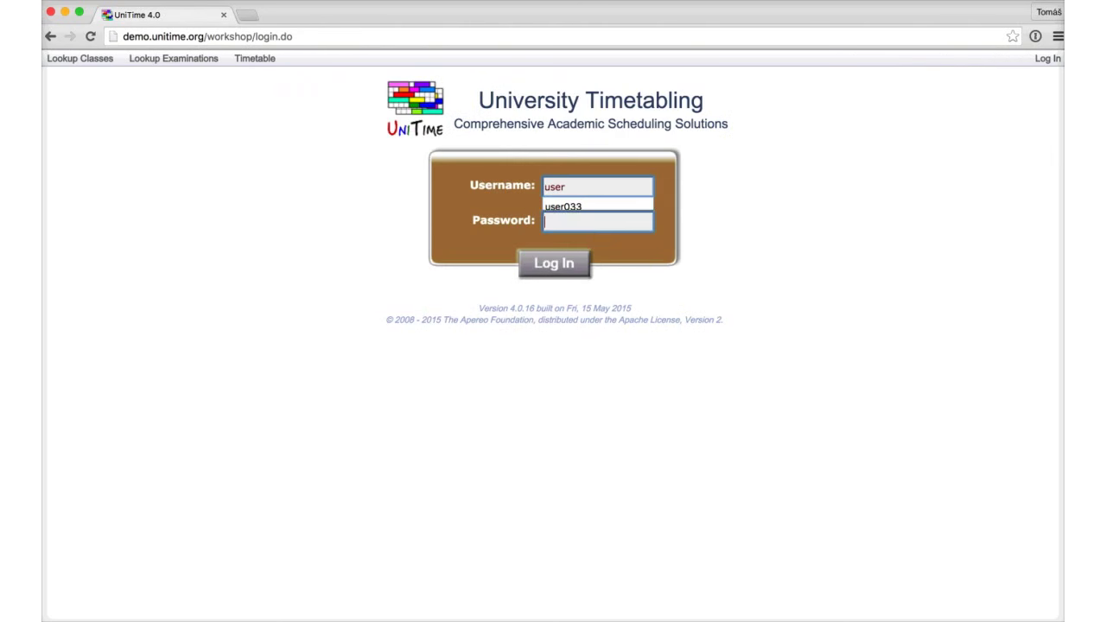
key(Return)
key(Tab)
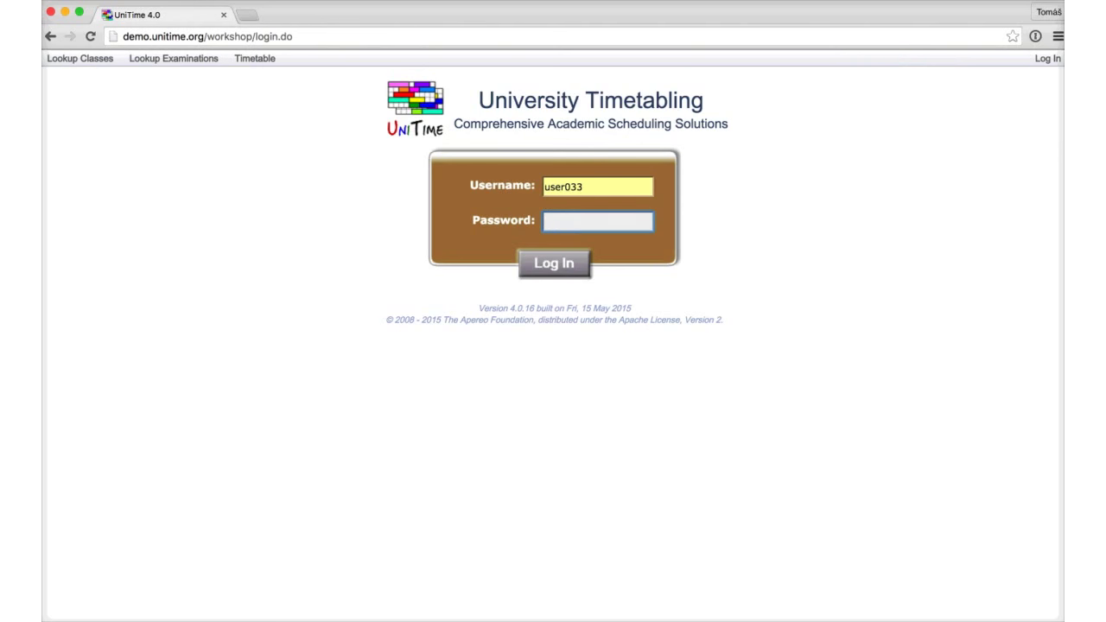
key(Return)
Step: Reopen Course Timetabling > Saved Timetables to confirm the loaded solution persists
click(64, 58)
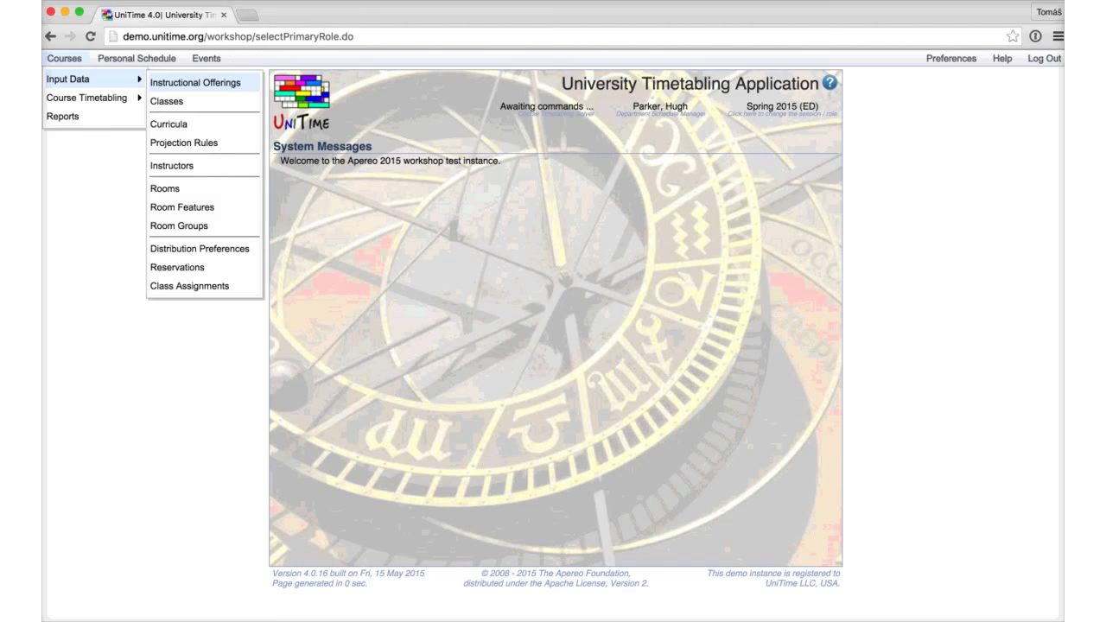
mouse_move(86, 97)
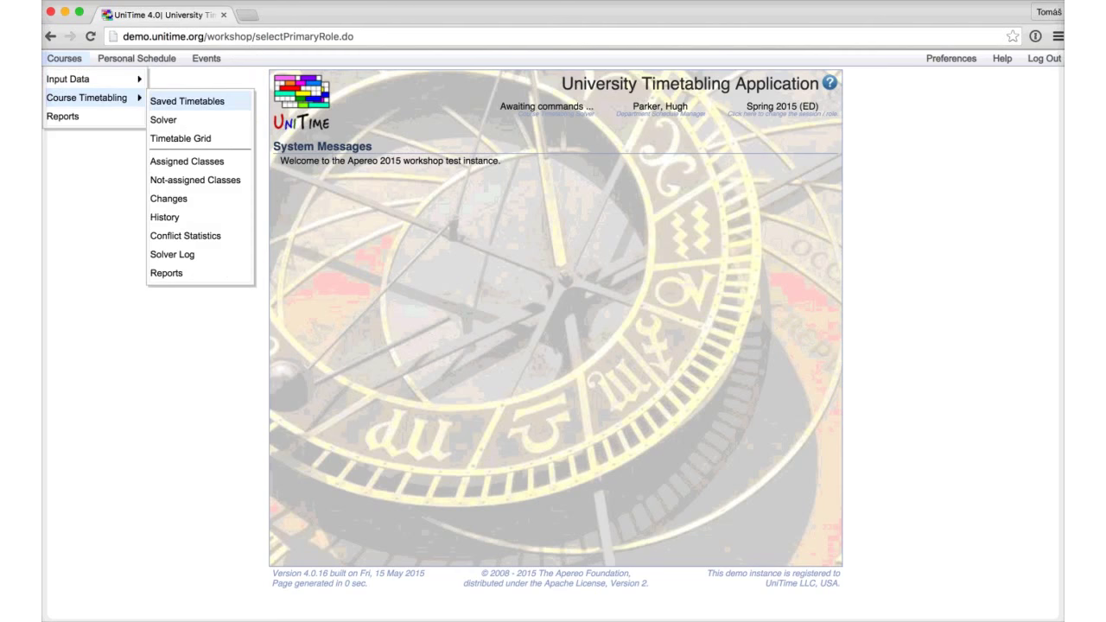
click(187, 101)
scroll(553, 346, down, 5)
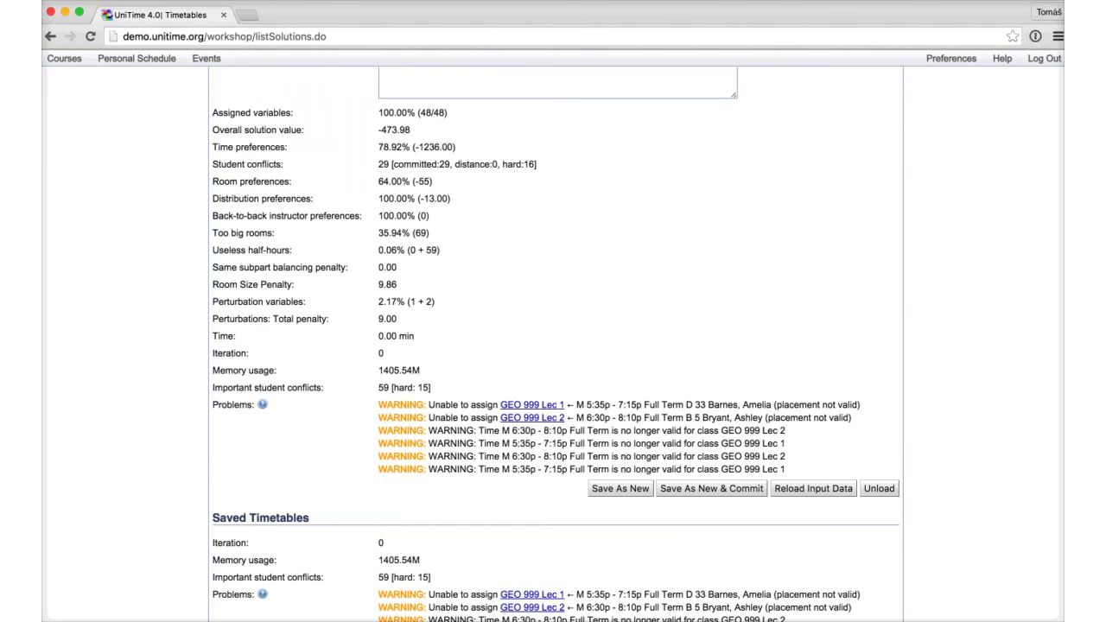